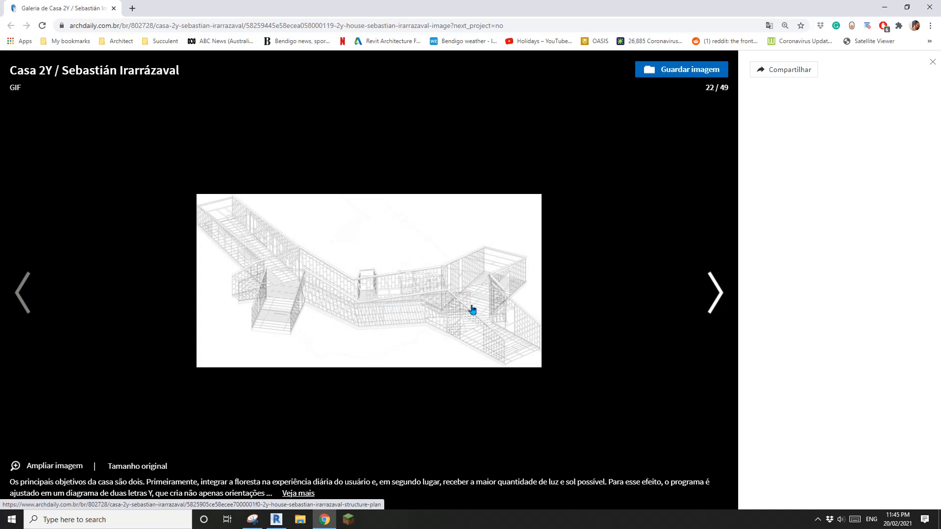
Step: Browse forward through the Casa 2Y gallery to examine the floor plan, roof plan and section drawings
{"action": "left_click", "coordinate": [586, 320]}
{"action": "left_click", "coordinate": [393, 314]}
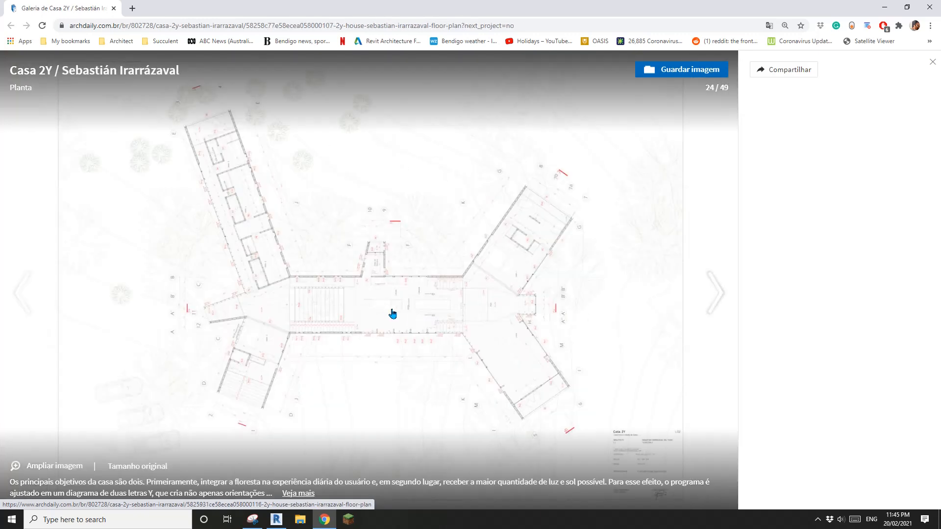
{"action": "left_click", "coordinate": [393, 311]}
{"action": "left_click", "coordinate": [390, 309]}
{"action": "left_click", "coordinate": [382, 304]}
{"action": "left_click", "coordinate": [382, 305]}
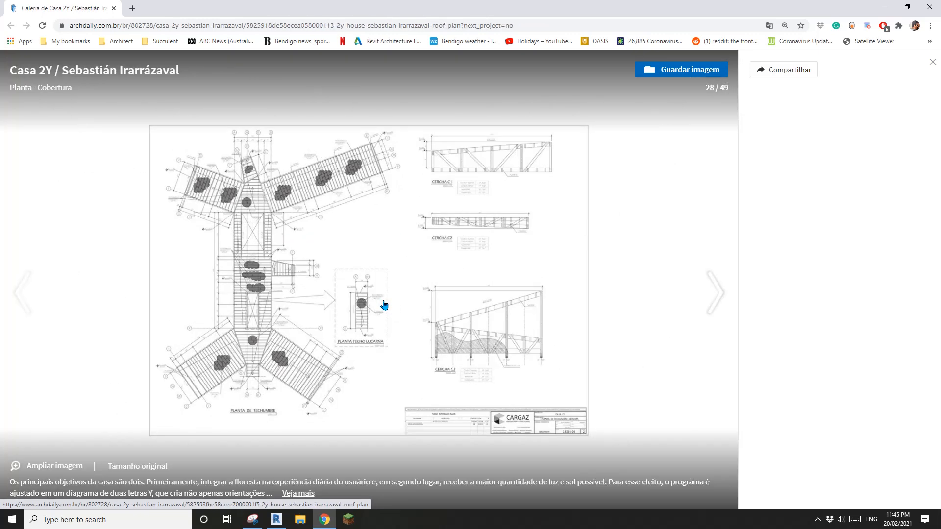
{"action": "left_click", "coordinate": [381, 304]}
{"action": "left_click", "coordinate": [363, 284]}
{"action": "left_click", "coordinate": [357, 287]}
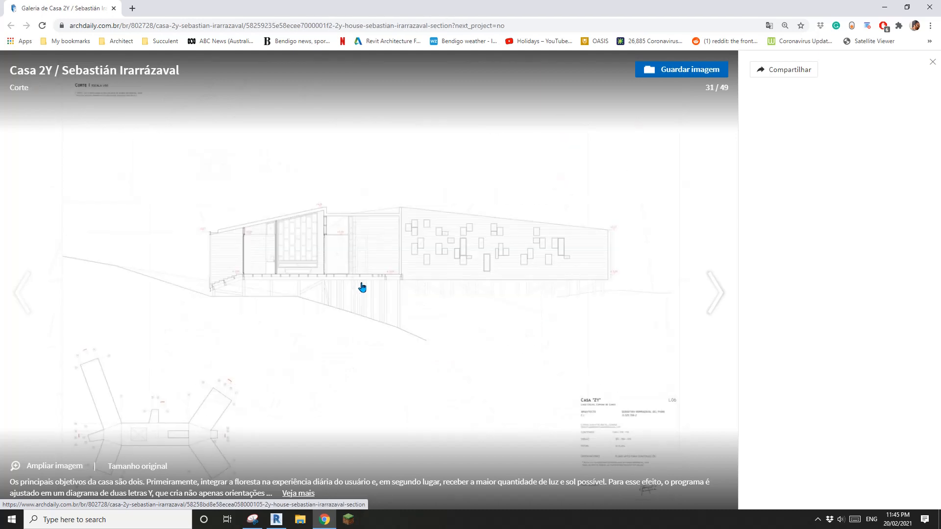
{"action": "left_click", "coordinate": [362, 288]}
{"action": "left_click", "coordinate": [444, 252]}
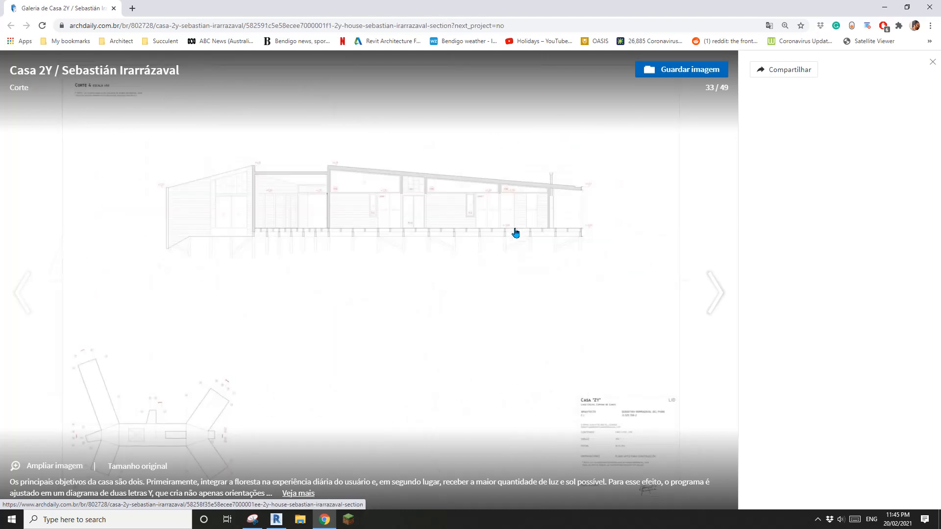
Step: Go back through the Casa 2Y sections, roof plan and foundation plan to the 3D line drawings
{"action": "key", "text": "Left"}
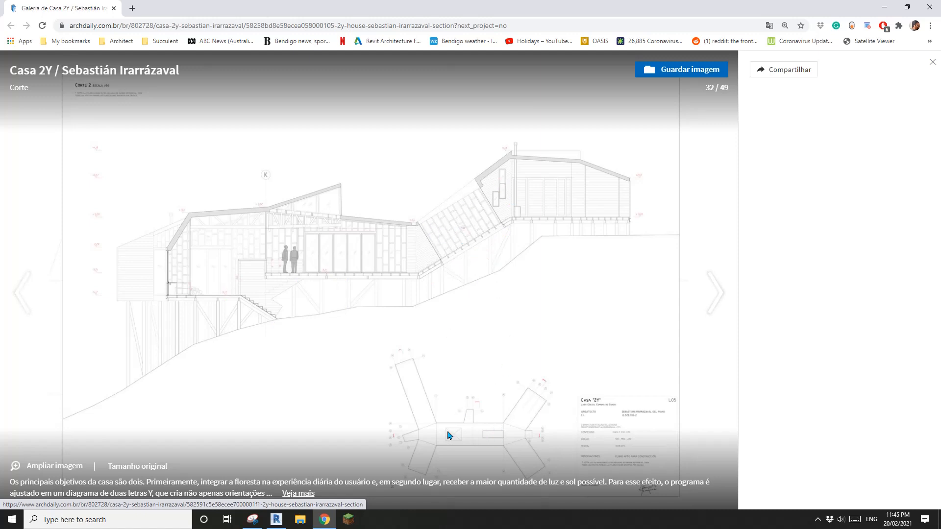
{"action": "key", "text": "Left"}
{"action": "key", "text": "Left"}
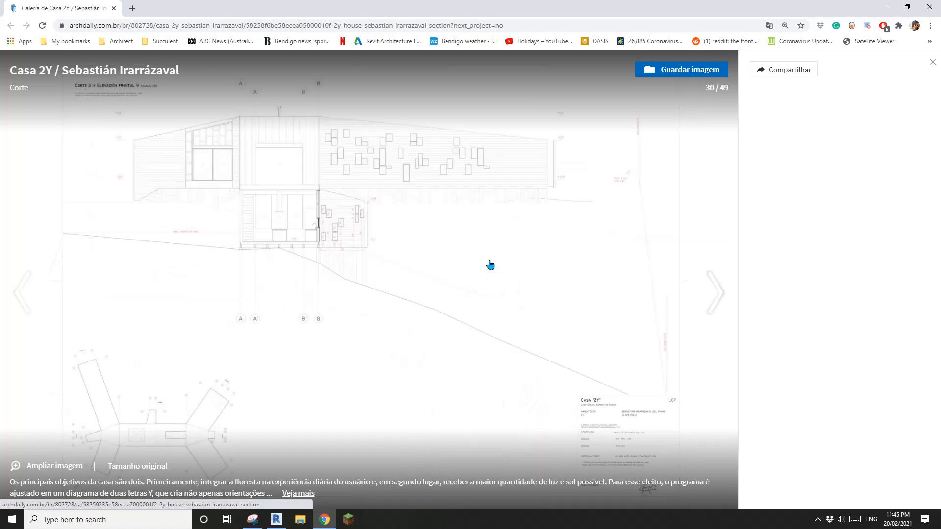
{"action": "key", "text": "Left"}
{"action": "key", "text": "Left"}
{"action": "key", "text": "Left"}
{"action": "key", "text": "Left"}
{"action": "key", "text": "Left"}
{"action": "key", "text": "Left"}
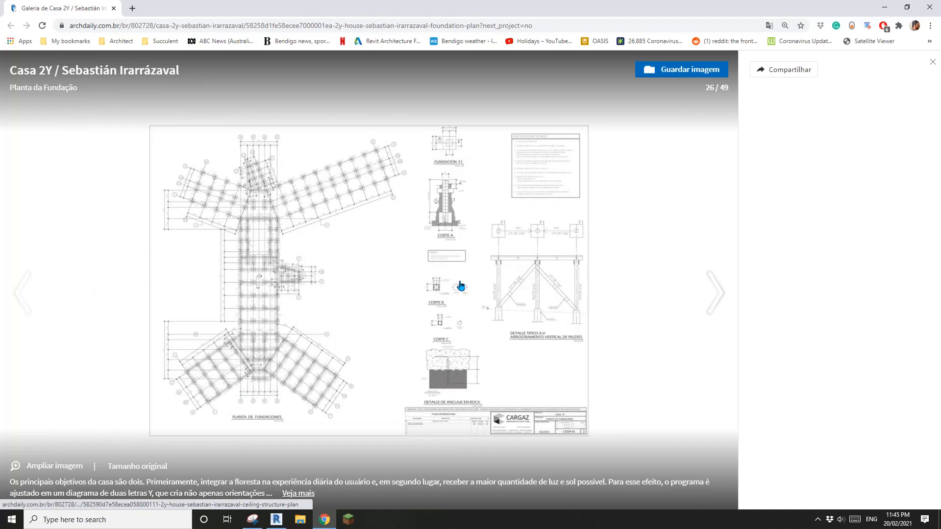
{"action": "key", "text": "Left"}
{"action": "key", "text": "Left"}
{"action": "key", "text": "Left"}
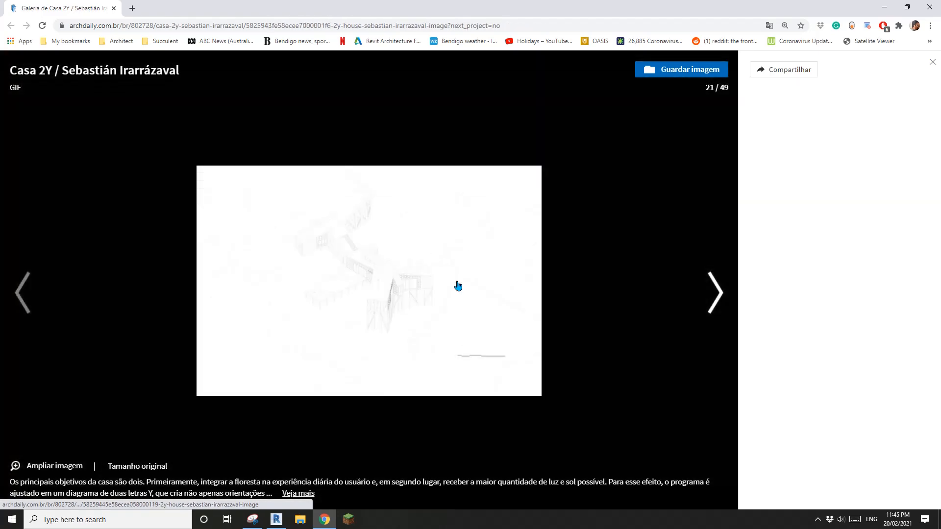
Step: Look through the Casa 2Y interior photos to examine the timber walls, glazing and staircases
{"action": "key", "text": "Left"}
{"action": "key", "text": "Left"}
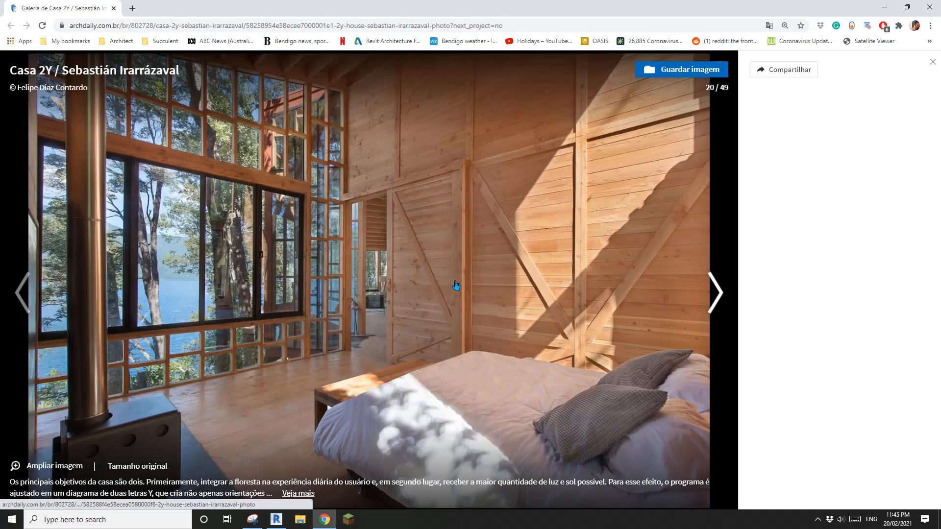
{"action": "key", "text": "Left"}
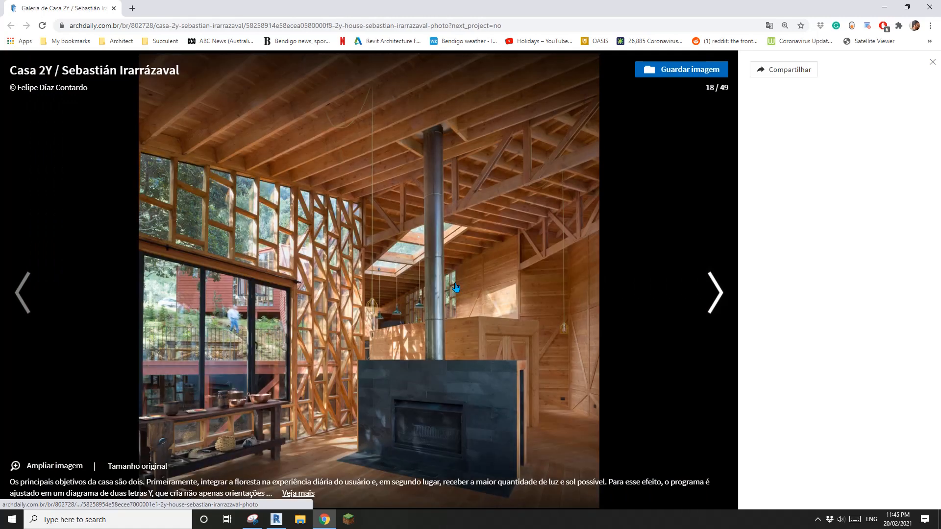
{"action": "key", "text": "Left"}
{"action": "key", "text": "Left"}
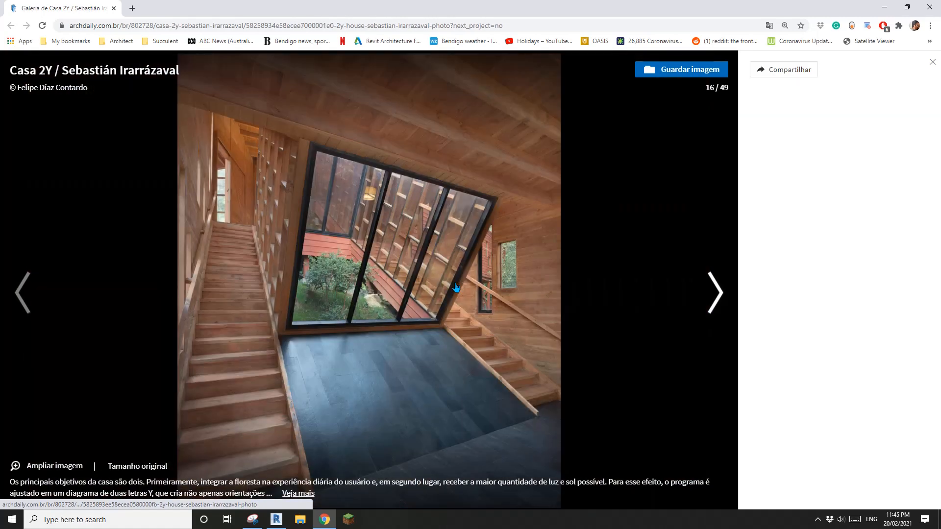
{"action": "key", "text": "Right"}
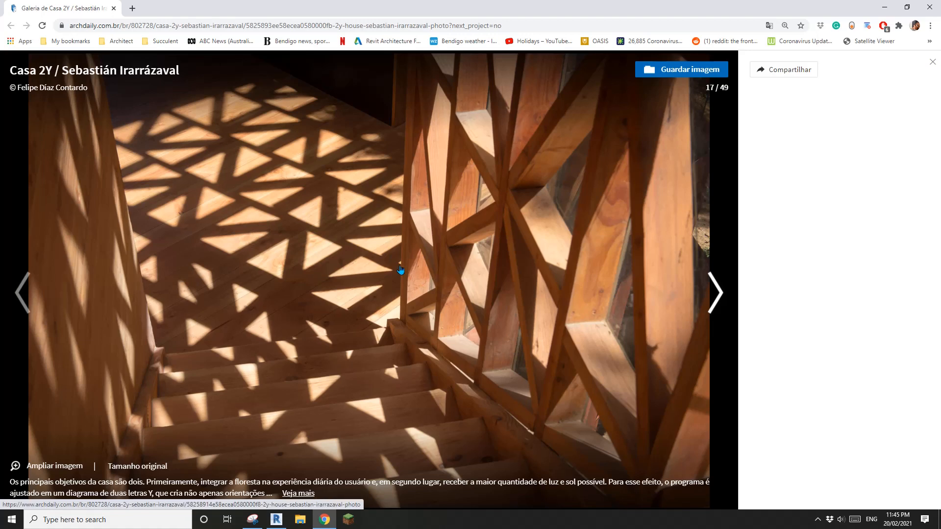
Step: Switch to Revit and create a new project from the Architectural Template
{"action": "left_click", "coordinate": [276, 520]}
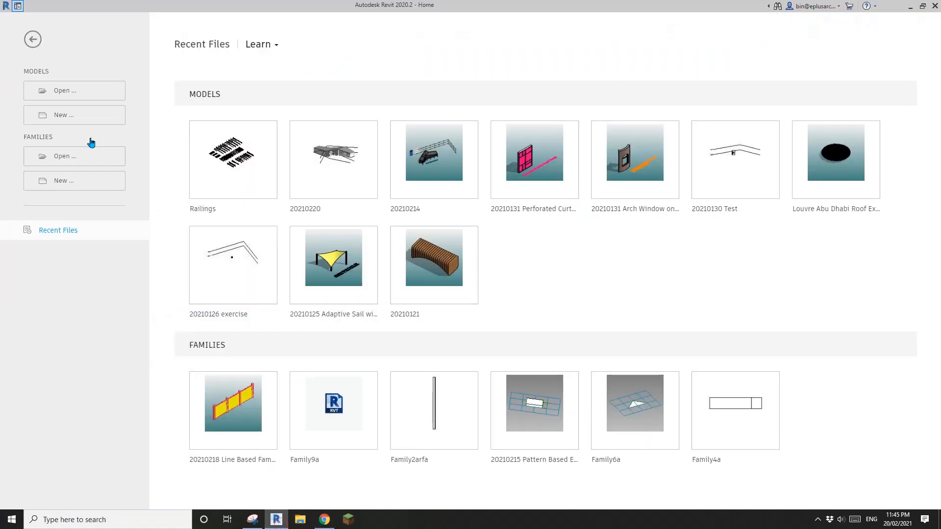
{"action": "left_click", "coordinate": [58, 115]}
{"action": "left_click", "coordinate": [274, 162]}
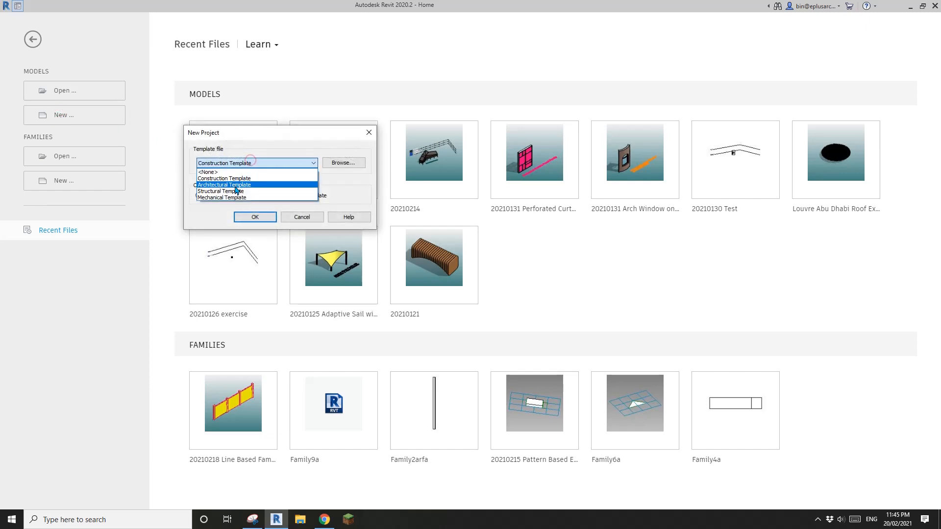
{"action": "left_click", "coordinate": [235, 185]}
{"action": "left_click", "coordinate": [256, 218]}
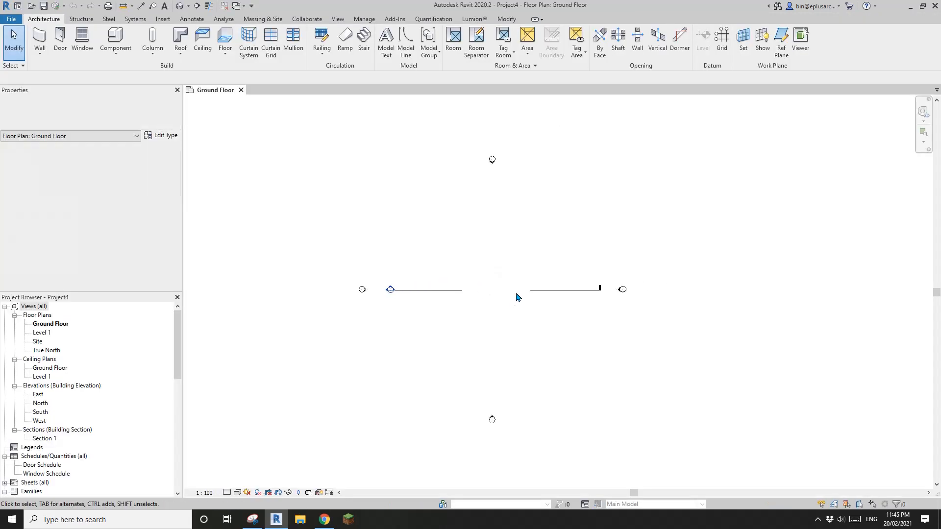
{"action": "scroll", "coordinate": [538, 308], "scroll_direction": "down", "scroll_amount": 3}
{"action": "middle_click_drag", "start_coordinate": [538, 308], "coordinate": [487, 311]}
{"action": "scroll", "coordinate": [510, 299], "scroll_direction": "up", "scroll_amount": 1}
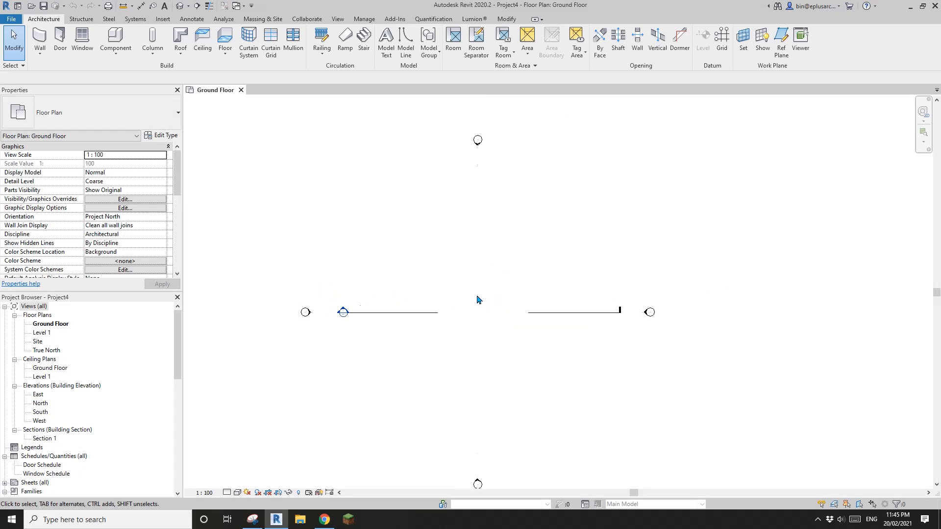
{"action": "key", "text": "d"}
{"action": "key", "text": "l"}
{"action": "scroll", "coordinate": [484, 298], "scroll_direction": "down", "scroll_amount": 1}
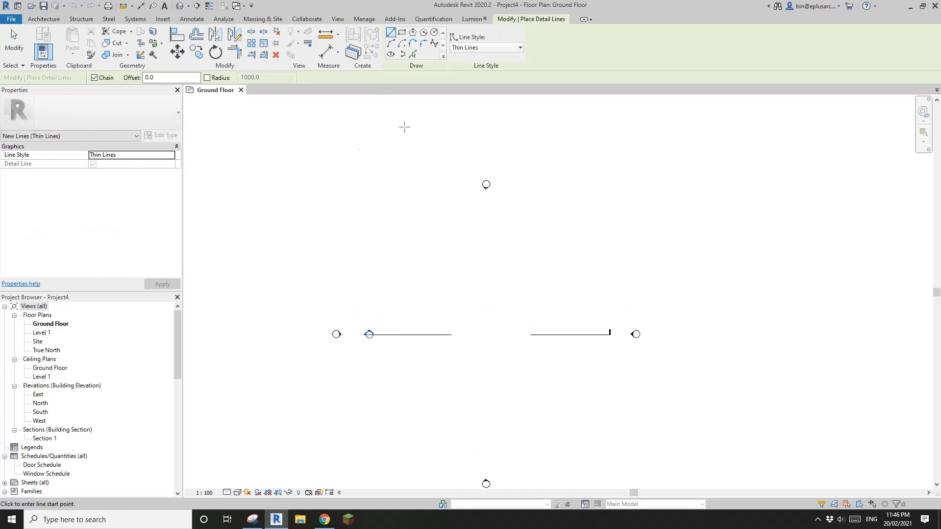
{"action": "middle_click_drag", "start_coordinate": [372, 269], "coordinate": [376, 256]}
{"action": "key", "text": "Escape"}
{"action": "key", "text": "d"}
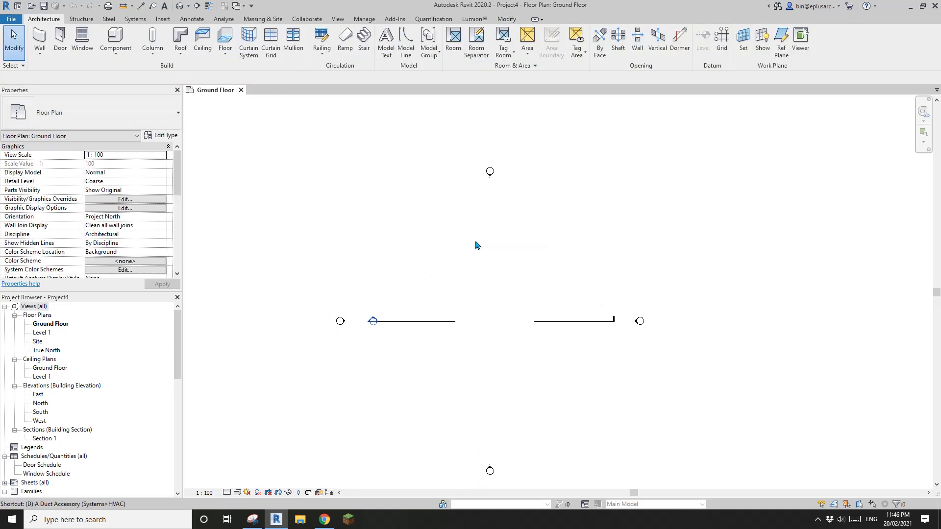
{"action": "key", "text": "l"}
{"action": "key", "text": "Escape"}
Step: Sketch the west side of a bent outline as three chained thin detail lines across the section line, the first about 15400 mm long
{"action": "left_click", "coordinate": [191, 20]}
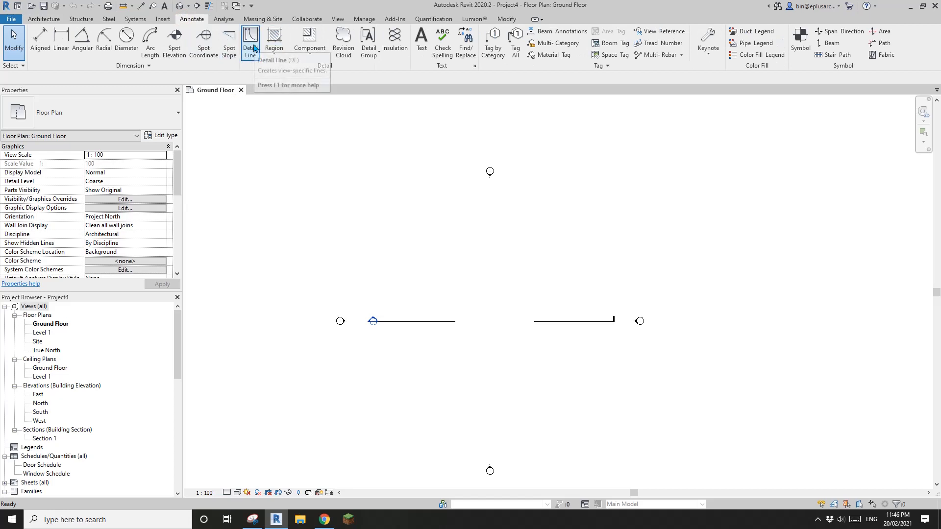
{"action": "left_click", "coordinate": [254, 48]}
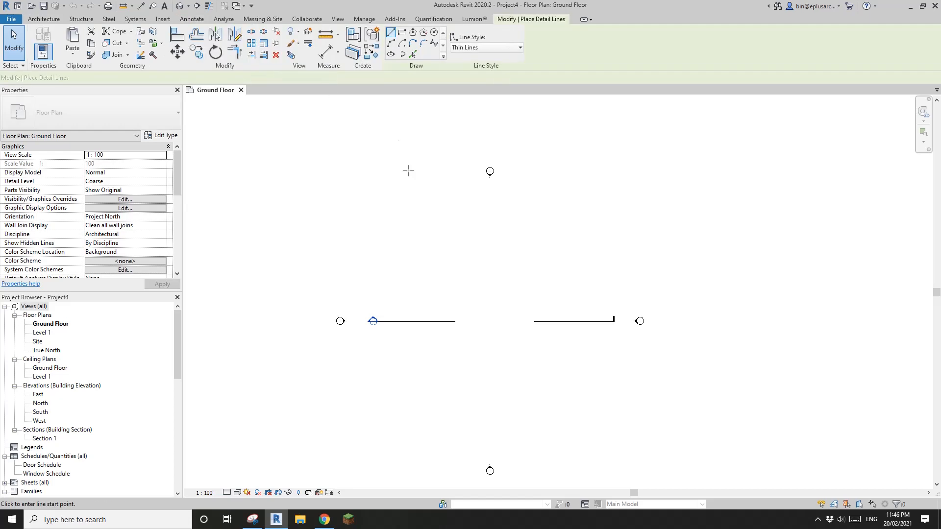
{"action": "scroll", "coordinate": [536, 285], "scroll_direction": "up", "scroll_amount": 2}
{"action": "left_click", "coordinate": [425, 231]}
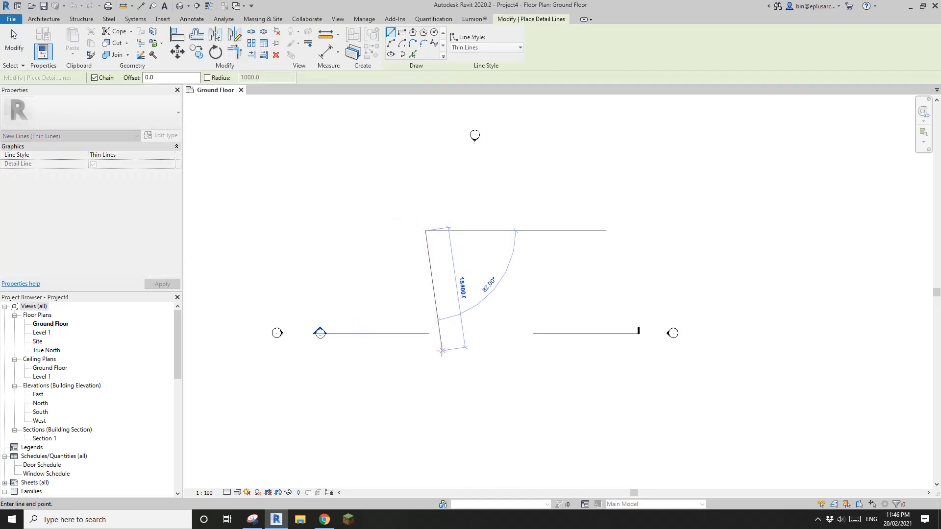
{"action": "left_click", "coordinate": [441, 350]}
{"action": "middle_click_drag", "start_coordinate": [441, 349], "coordinate": [457, 226]}
{"action": "left_click", "coordinate": [440, 340]}
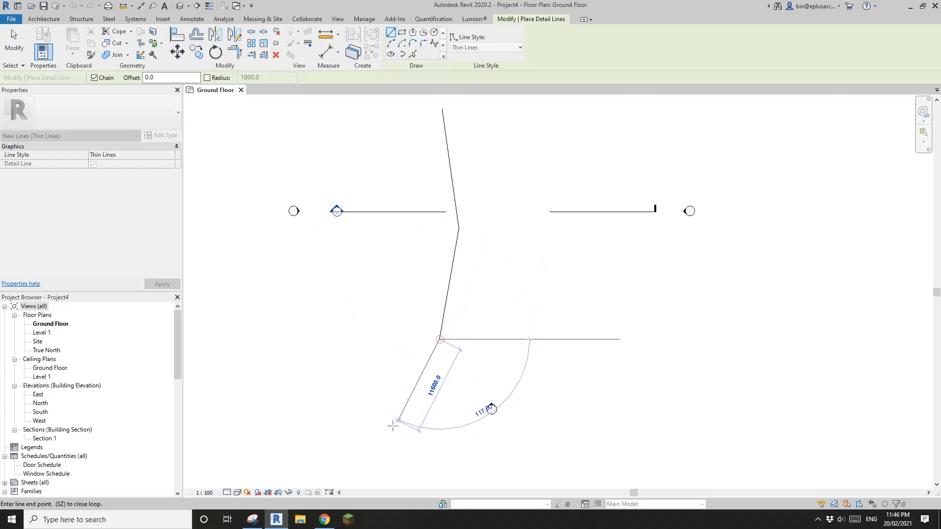
{"action": "scroll", "coordinate": [381, 445], "scroll_direction": "down", "scroll_amount": 1}
{"action": "middle_click_drag", "start_coordinate": [381, 445], "coordinate": [397, 351]}
{"action": "scroll", "coordinate": [397, 349], "scroll_direction": "up", "scroll_amount": 1}
{"action": "left_click", "coordinate": [381, 390]}
Step: Complete the outline with a lower end edge, three segments up the east side and a closing edge about 12257 mm long
{"action": "left_click", "coordinate": [447, 425]}
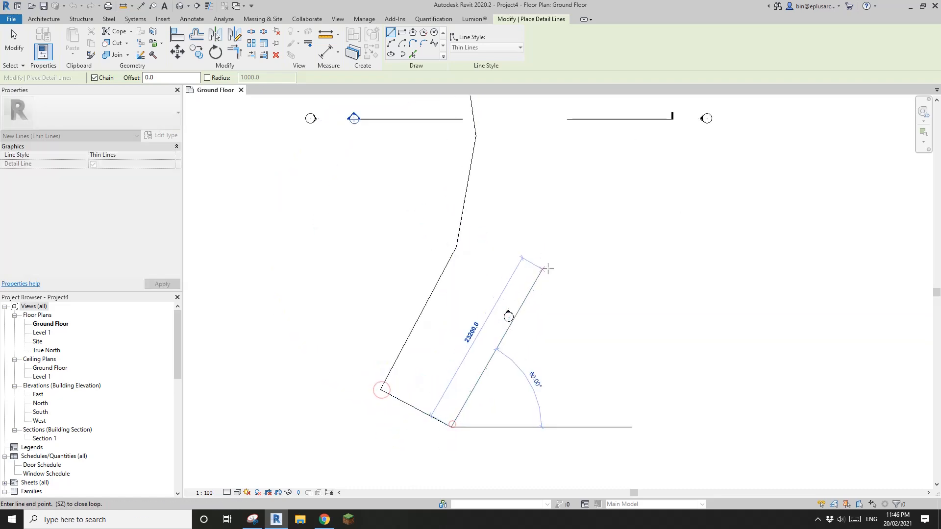
{"action": "left_click", "coordinate": [549, 270]}
{"action": "middle_click_drag", "start_coordinate": [554, 162], "coordinate": [549, 289]}
{"action": "left_click", "coordinate": [569, 202]}
{"action": "left_click", "coordinate": [530, 147]}
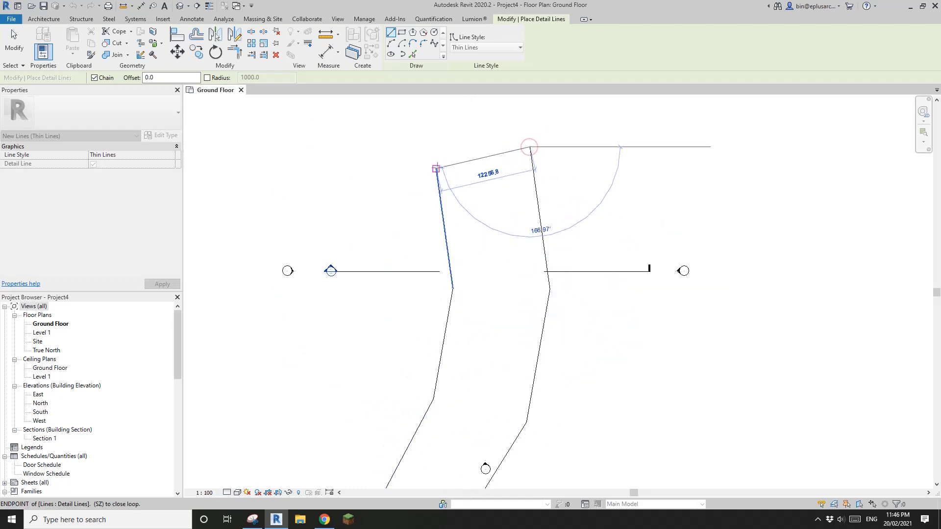
{"action": "left_click", "coordinate": [436, 169]}
{"action": "scroll", "coordinate": [481, 256], "scroll_direction": "down", "scroll_amount": 1}
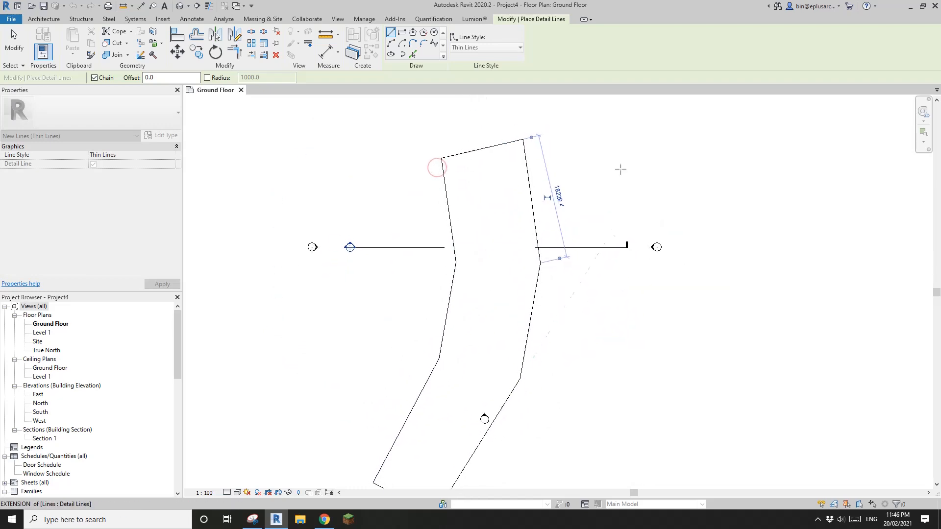
Step: Switch to Chrome and browse the Casa 2Y gallery forward to the 3D drawing at image 21
{"action": "left_click", "coordinate": [324, 520]}
{"action": "left_click", "coordinate": [725, 293]}
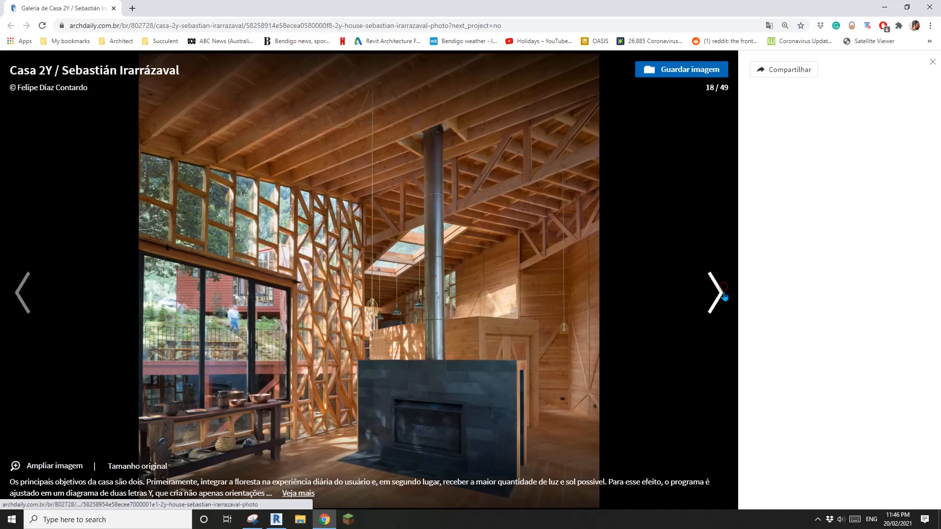
{"action": "left_click", "coordinate": [724, 294]}
{"action": "left_click", "coordinate": [724, 294]}
{"action": "left_click", "coordinate": [723, 297]}
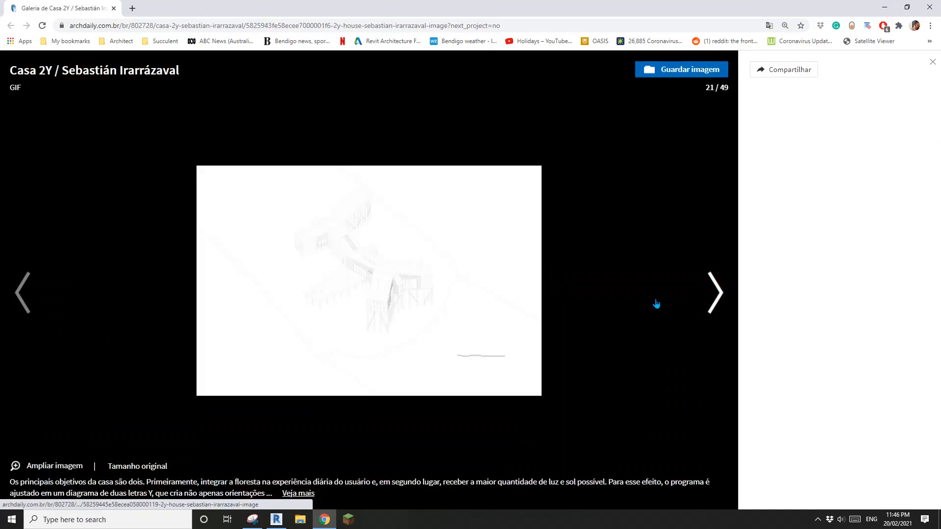
Step: Switch back to Revit and end the Detail Line command
{"action": "left_click", "coordinate": [276, 519]}
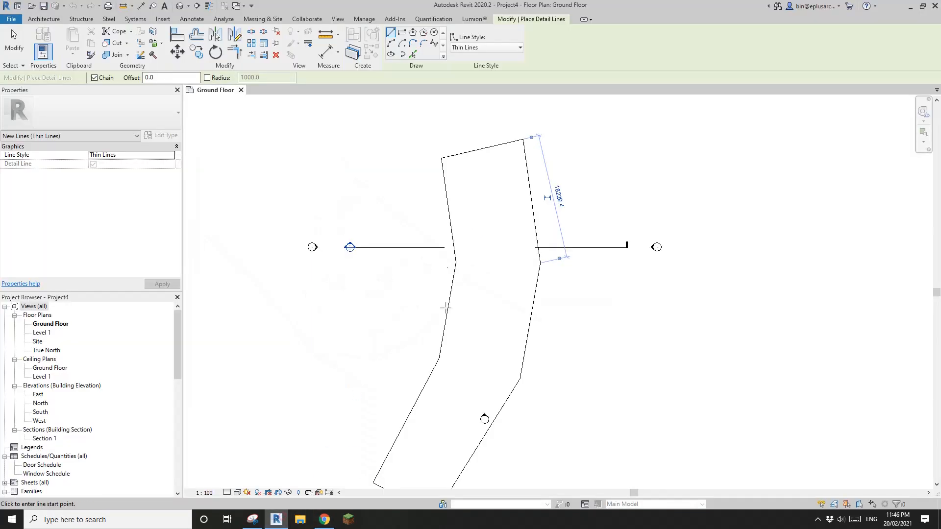
{"action": "middle_click_drag", "start_coordinate": [516, 273], "coordinate": [507, 283]}
{"action": "key", "text": "Escape"}
{"action": "key", "text": "Escape"}
{"action": "middle_click_drag", "start_coordinate": [512, 245], "coordinate": [510, 246]}
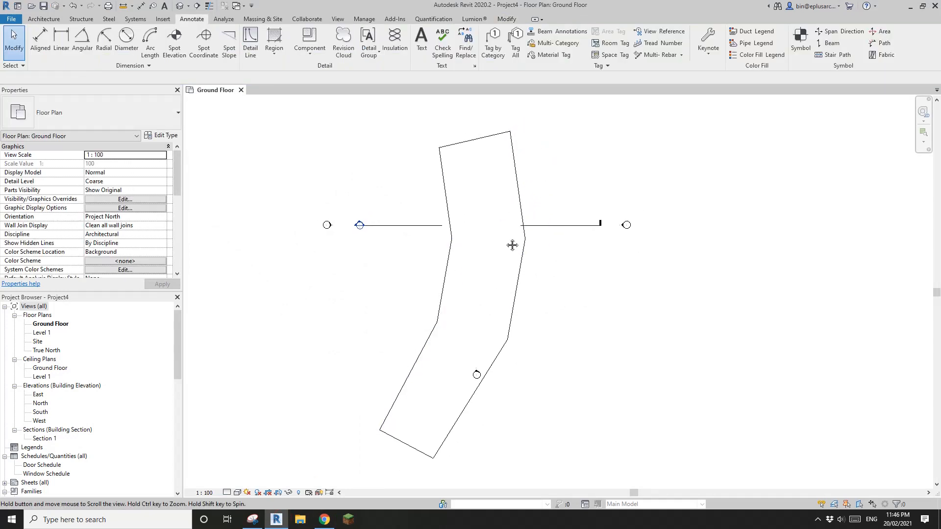
Step: Reshape the outline's upper end by moving its upper-right and upper-left corners eastward together with their joined lines
{"action": "left_click_drag", "start_coordinate": [535, 131], "coordinate": [505, 117]}
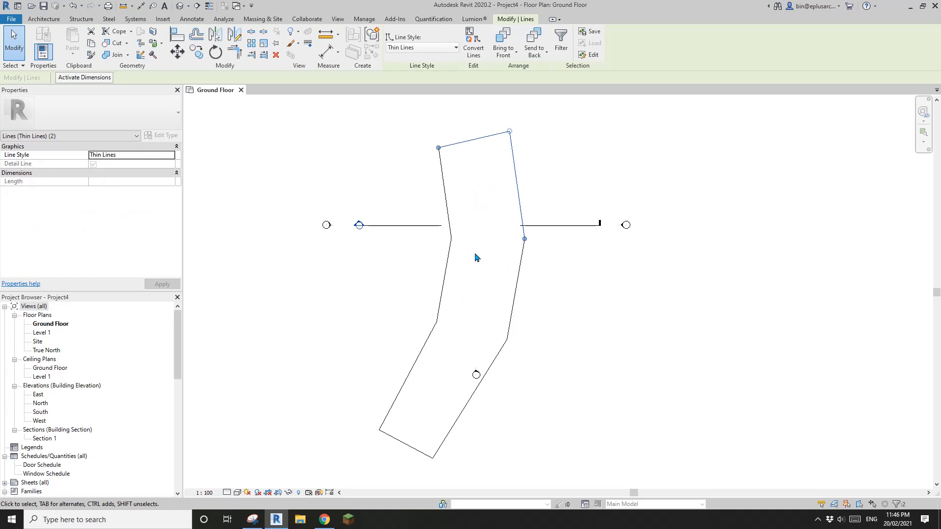
{"action": "scroll", "coordinate": [478, 246], "scroll_direction": "down", "scroll_amount": 1}
{"action": "middle_click_drag", "start_coordinate": [482, 246], "coordinate": [460, 295]}
{"action": "scroll", "coordinate": [484, 207], "scroll_direction": "up", "scroll_amount": 2}
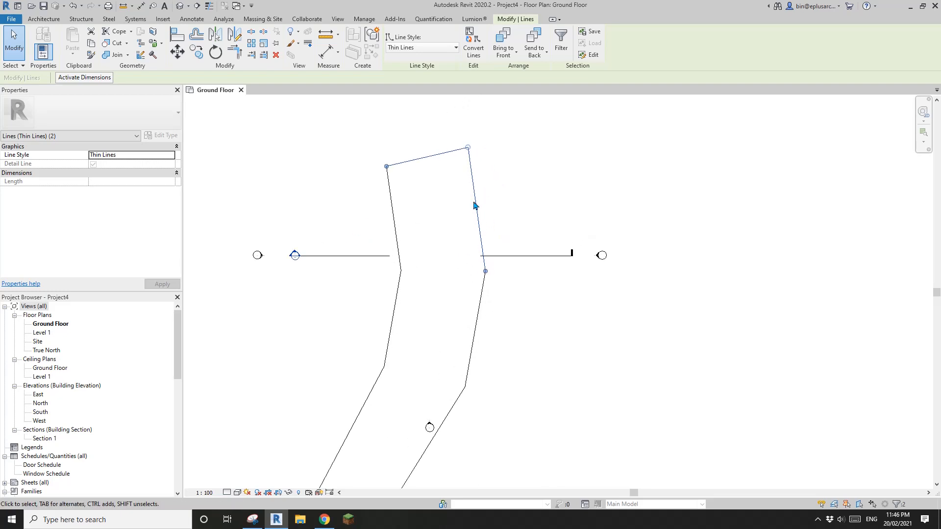
{"action": "middle_click_drag", "start_coordinate": [473, 202], "coordinate": [456, 223]}
{"action": "left_click", "coordinate": [476, 146]}
{"action": "left_click_drag", "start_coordinate": [472, 149], "coordinate": [442, 183]}
{"action": "left_click_drag", "start_coordinate": [450, 169], "coordinate": [471, 169]}
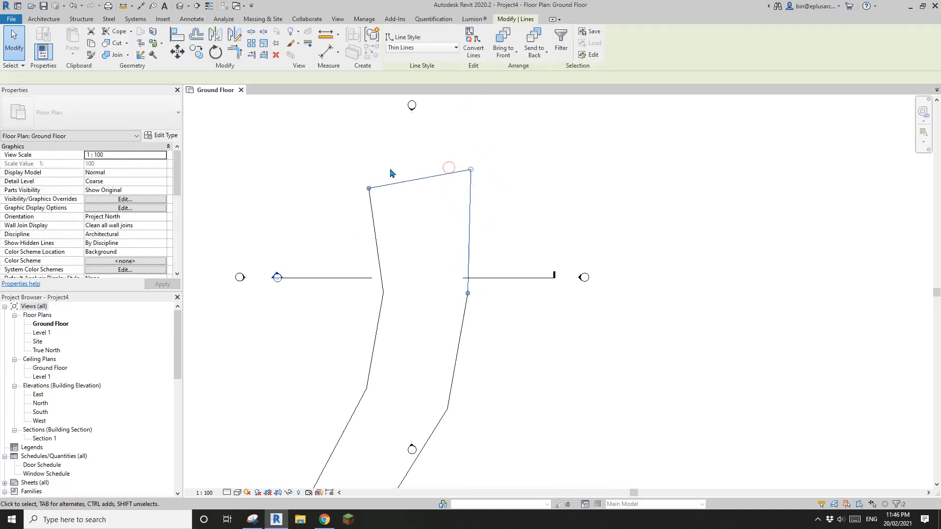
{"action": "left_click_drag", "start_coordinate": [395, 161], "coordinate": [421, 170]}
Step: Shift the outline's lower-left bend eastward and adjust the right-hand bends so the right middle segment runs vertical
{"action": "middle_click_drag", "start_coordinate": [417, 380], "coordinate": [422, 282]}
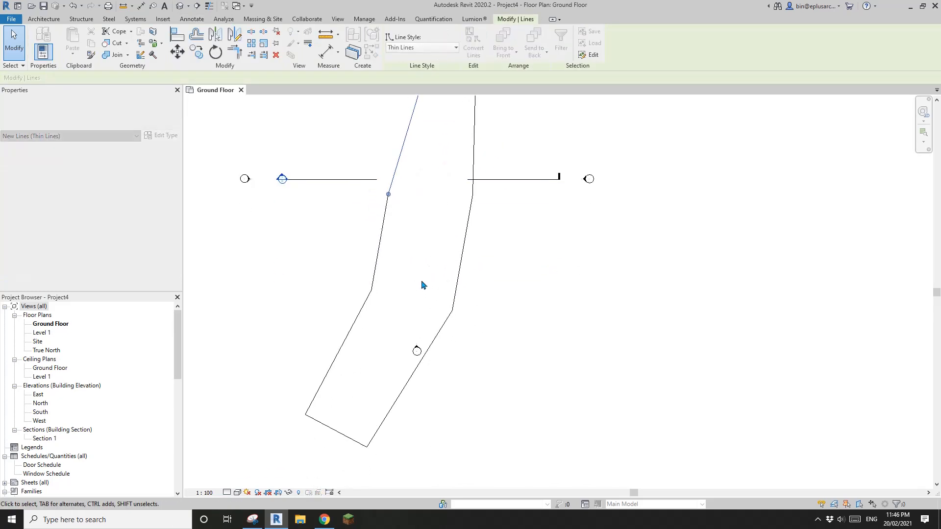
{"action": "left_click_drag", "start_coordinate": [401, 270], "coordinate": [383, 290]}
{"action": "middle_click_drag", "start_coordinate": [424, 272], "coordinate": [432, 294]}
{"action": "left_click_drag", "start_coordinate": [501, 208], "coordinate": [460, 217]}
{"action": "middle_click_drag", "start_coordinate": [471, 246], "coordinate": [474, 257]}
{"action": "left_click_drag", "start_coordinate": [476, 326], "coordinate": [460, 344]}
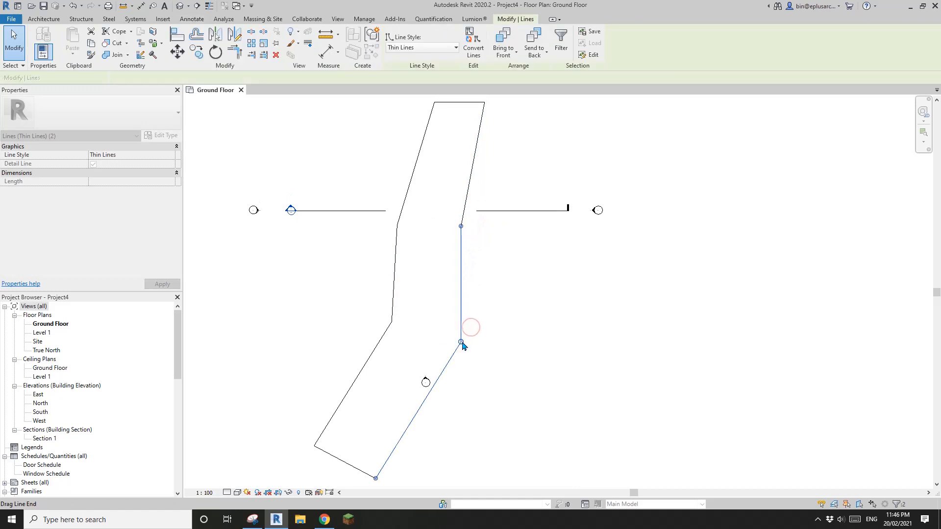
Step: Move the outline's two lower corners upward so the lower end edge slopes only slightly
{"action": "left_click_drag", "start_coordinate": [392, 483], "coordinate": [387, 460]}
{"action": "middle_click_drag", "start_coordinate": [394, 476], "coordinate": [397, 462]}
{"action": "left_click_drag", "start_coordinate": [355, 423], "coordinate": [306, 451]}
{"action": "key", "text": "Escape"}
{"action": "scroll", "coordinate": [338, 435], "scroll_direction": "down", "scroll_amount": 7}
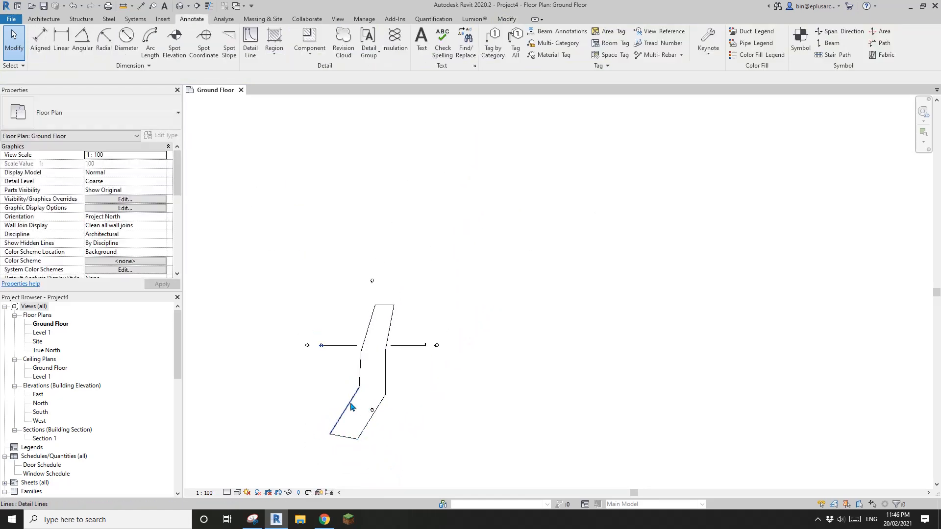
Step: Select the whole chain of connected outline lines, and clear the selection
{"action": "scroll", "coordinate": [349, 406], "scroll_direction": "up", "scroll_amount": 5}
{"action": "middle_click_drag", "start_coordinate": [343, 426], "coordinate": [438, 374]}
{"action": "scroll", "coordinate": [419, 360], "scroll_direction": "up", "scroll_amount": 2}
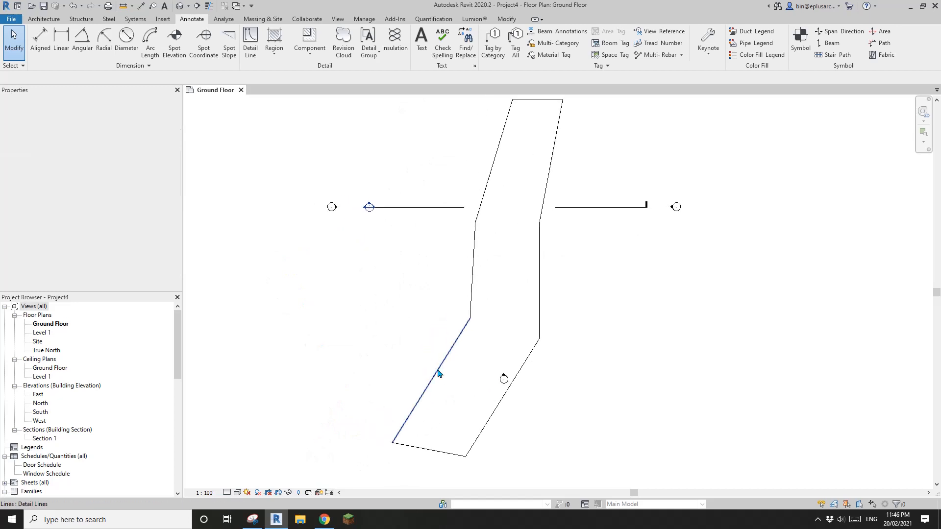
{"action": "scroll", "coordinate": [440, 373], "scroll_direction": "down", "scroll_amount": 3}
{"action": "key", "text": "Tab"}
{"action": "left_click", "coordinate": [441, 373]}
{"action": "scroll", "coordinate": [442, 374], "scroll_direction": "up", "scroll_amount": 1}
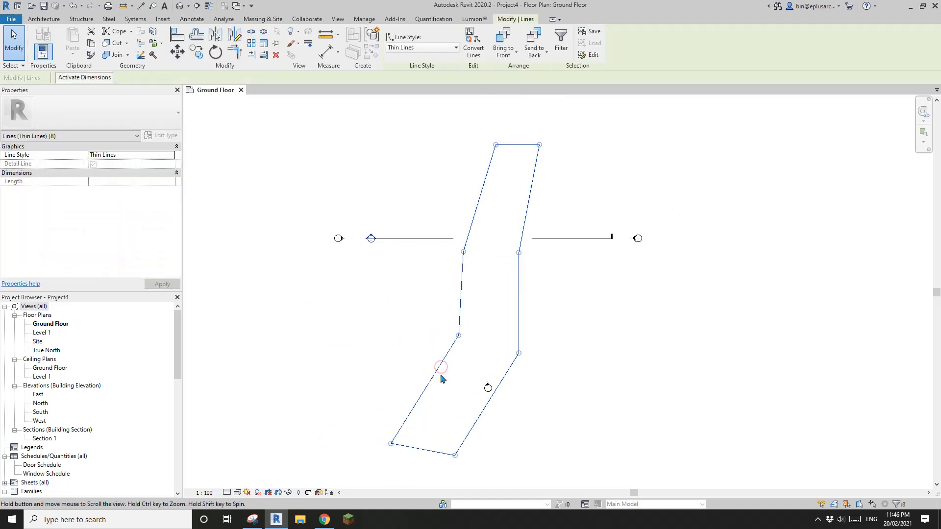
{"action": "left_click", "coordinate": [577, 368]}
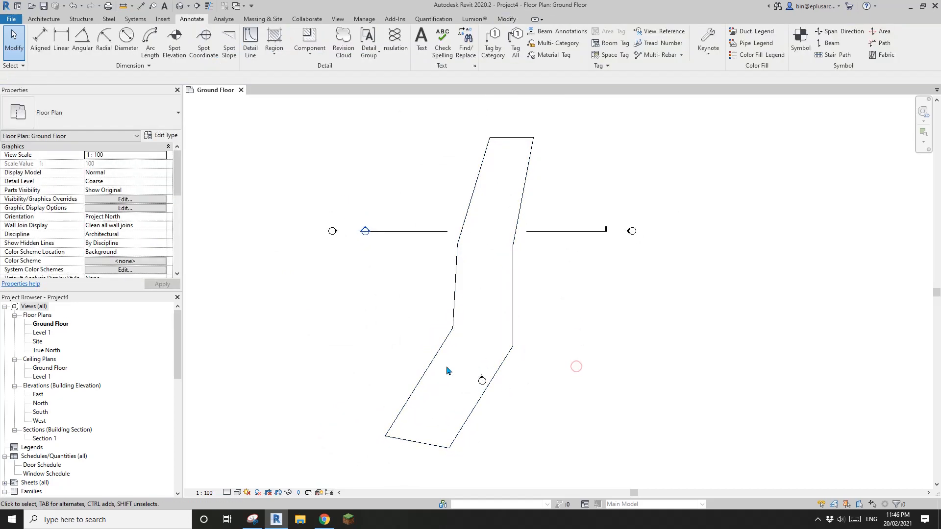
Step: Move the lower end of the outline's lower-right line eastward and trim it to a corner with the bottom edge
{"action": "left_click", "coordinate": [504, 362]}
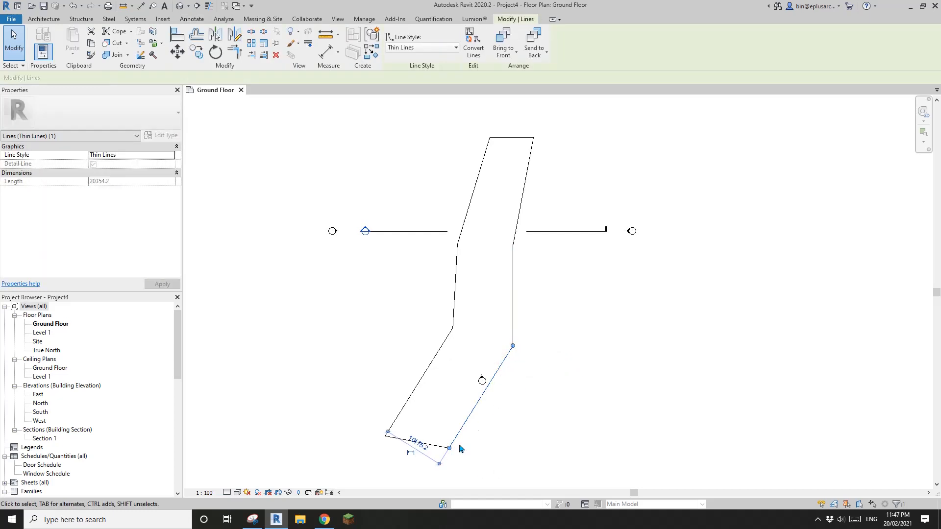
{"action": "left_click_drag", "start_coordinate": [451, 449], "coordinate": [475, 446]}
{"action": "key", "text": "t"}
{"action": "key", "text": "r"}
{"action": "left_click", "coordinate": [441, 447]}
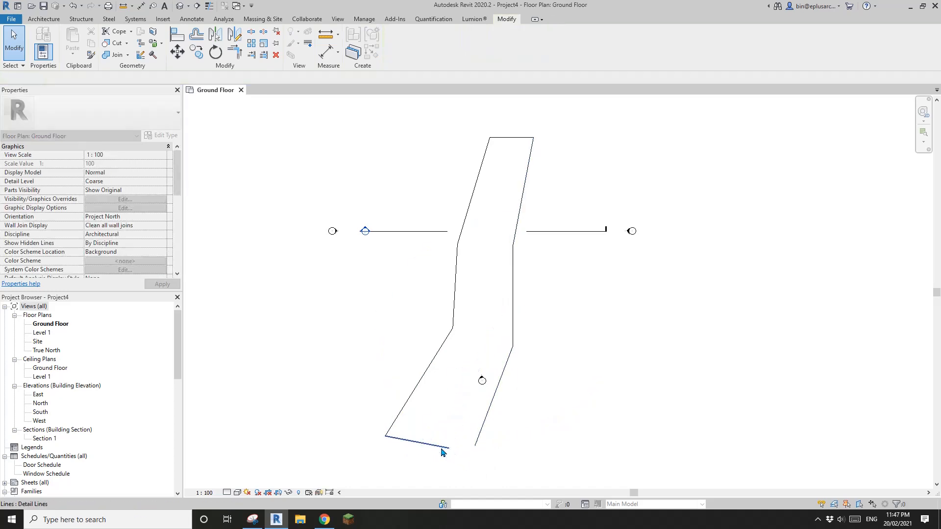
{"action": "left_click", "coordinate": [478, 437]}
{"action": "key", "text": "Tab"}
{"action": "left_click", "coordinate": [481, 434]}
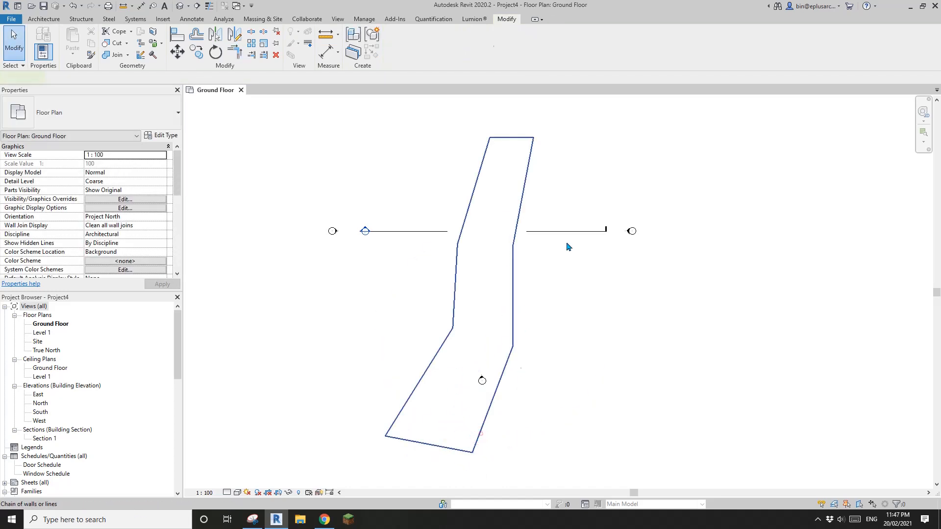
{"action": "left_click", "coordinate": [514, 415]}
Step: Select the two lines meeting at the outline's lower-right corner and move that shared corner slightly upward
{"action": "left_click_drag", "start_coordinate": [500, 421], "coordinate": [455, 465]}
{"action": "scroll", "coordinate": [473, 457], "scroll_direction": "up", "scroll_amount": 5}
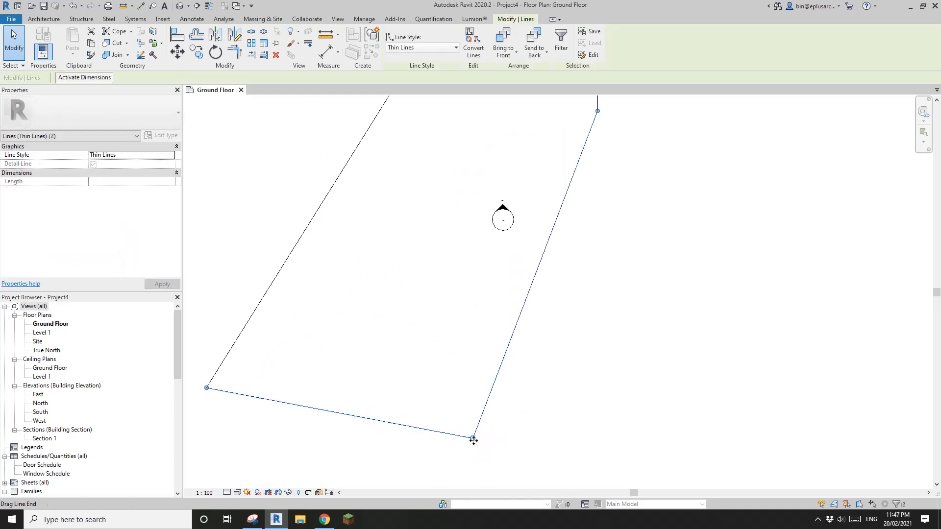
{"action": "scroll", "coordinate": [473, 440], "scroll_direction": "down", "scroll_amount": 3}
{"action": "mouse_move", "coordinate": [475, 416]}
{"action": "left_mouse_down"}
{"action": "mouse_move", "coordinate": [478, 401]}
{"action": "mouse_move", "coordinate": [494, 406]}
{"action": "mouse_move", "coordinate": [475, 409]}
{"action": "left_mouse_up"}
{"action": "scroll", "coordinate": [420, 407], "scroll_direction": "down", "scroll_amount": 3}
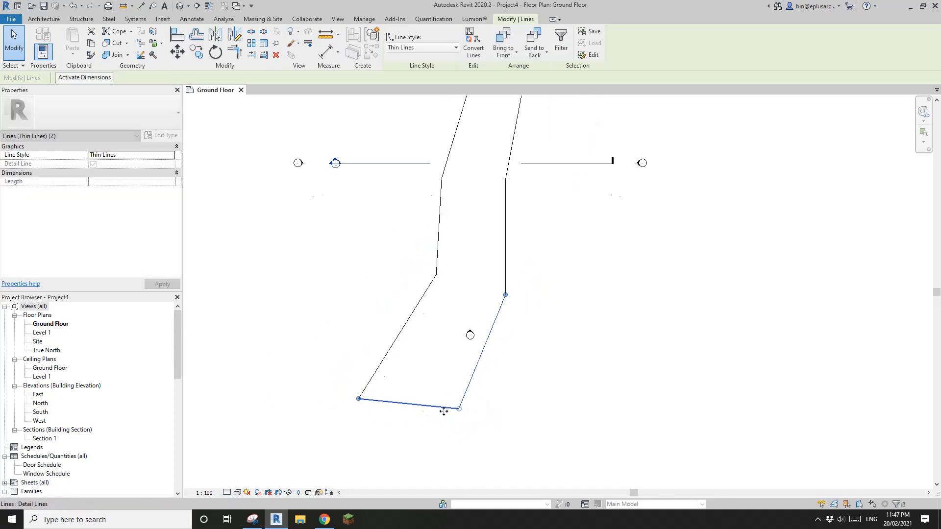
{"action": "middle_click_drag", "start_coordinate": [441, 409], "coordinate": [456, 412]}
{"action": "scroll", "coordinate": [454, 412], "scroll_direction": "down", "scroll_amount": 3}
{"action": "left_click", "coordinate": [503, 375]}
{"action": "scroll", "coordinate": [501, 354], "scroll_direction": "up", "scroll_amount": 2}
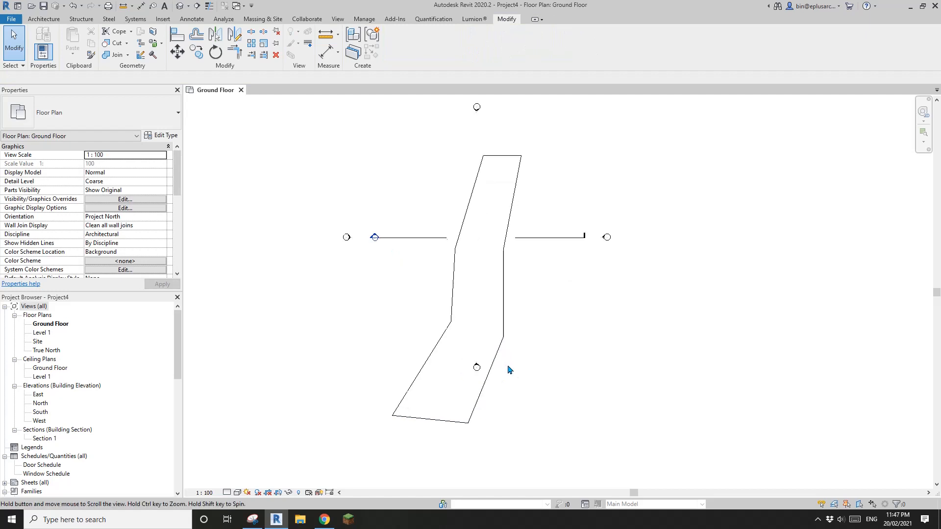
Step: Chain-select the outline, then move its lower-left corner inward and its lower-left bend westward
{"action": "key", "text": "Tab"}
{"action": "left_click", "coordinate": [501, 356]}
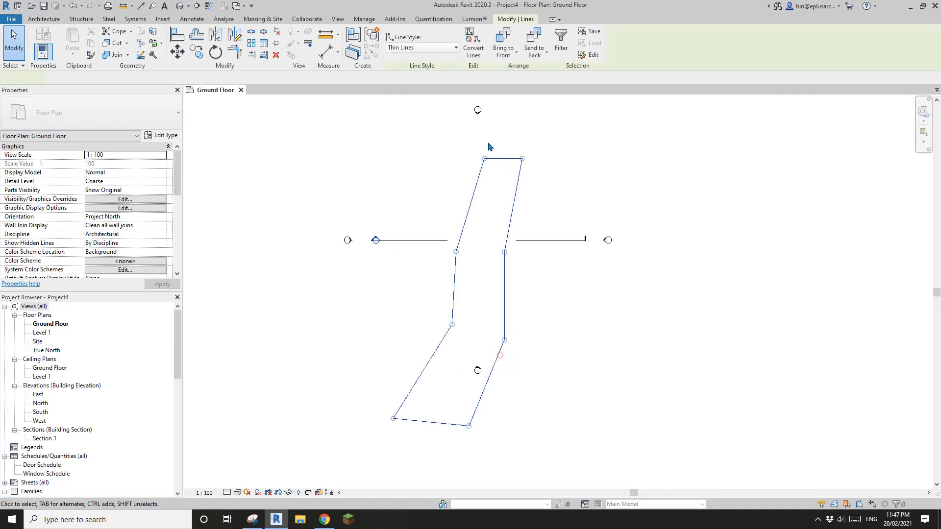
{"action": "left_click_drag", "start_coordinate": [396, 424], "coordinate": [421, 412]}
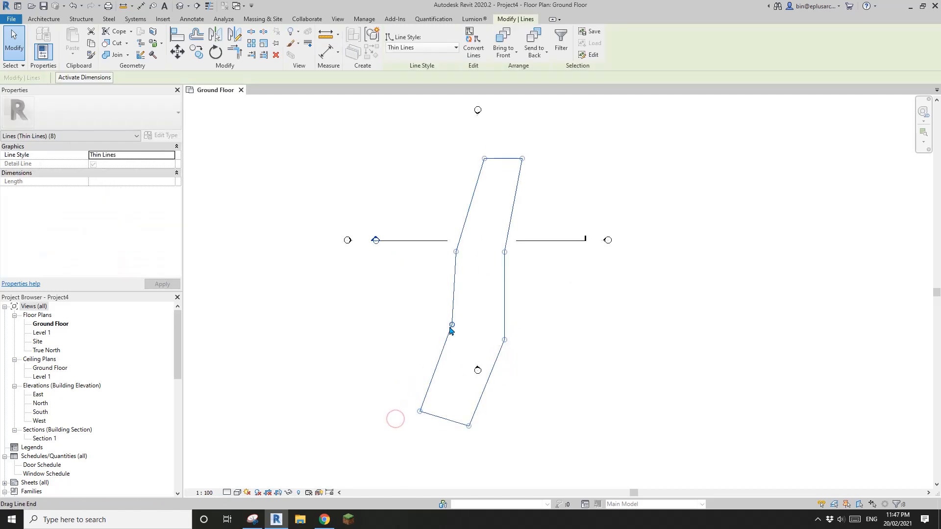
{"action": "left_click_drag", "start_coordinate": [451, 325], "coordinate": [427, 325]}
Step: Shift the outline's two upper bends eastward and its lower-right bend westward, making the upper-right segment vertical
{"action": "left_click_drag", "start_coordinate": [456, 252], "coordinate": [515, 253]}
{"action": "left_click_drag", "start_coordinate": [505, 340], "coordinate": [489, 335]}
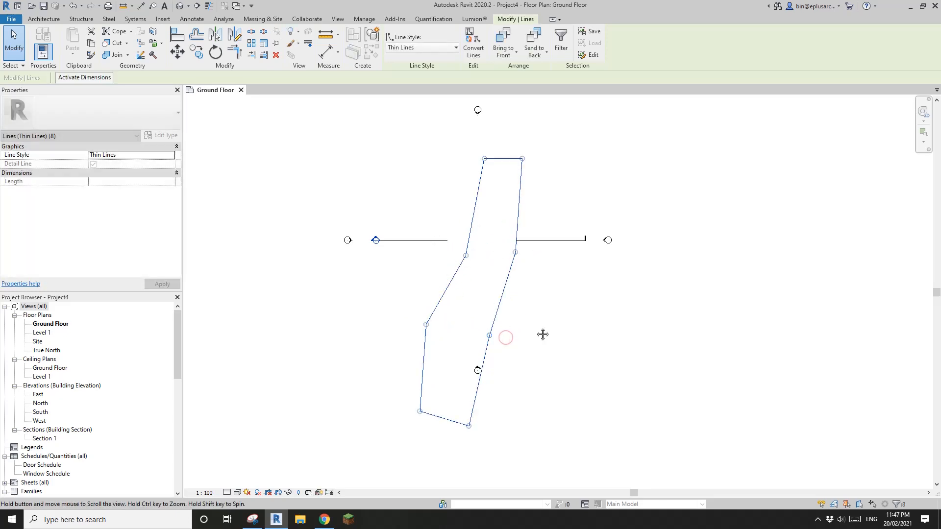
{"action": "left_click_drag", "start_coordinate": [515, 253], "coordinate": [524, 258]}
{"action": "left_click_drag", "start_coordinate": [489, 334], "coordinate": [486, 330]}
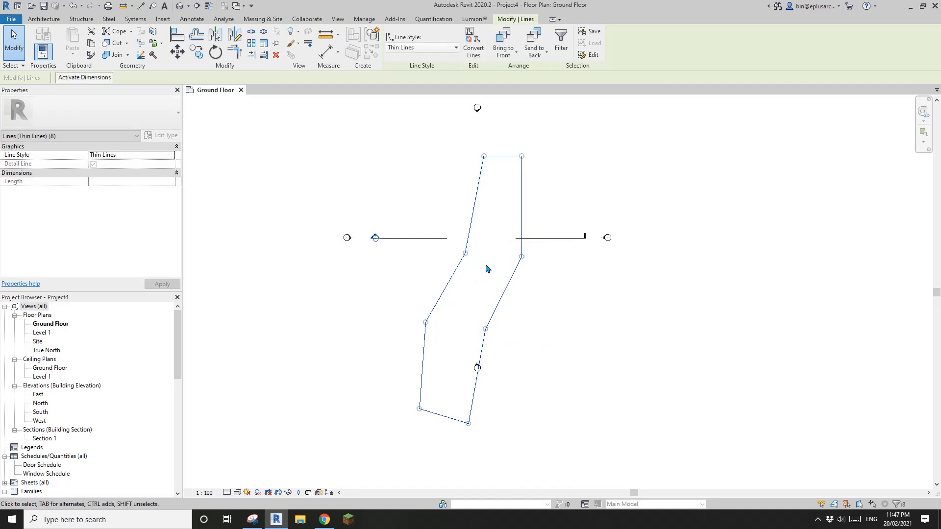
{"action": "key", "text": "Escape"}
{"action": "mouse_move", "coordinate": [491, 340]}
{"action": "middle_mouse_down"}
{"action": "mouse_move", "coordinate": [504, 309]}
{"action": "mouse_move", "coordinate": [499, 339]}
{"action": "middle_mouse_up"}
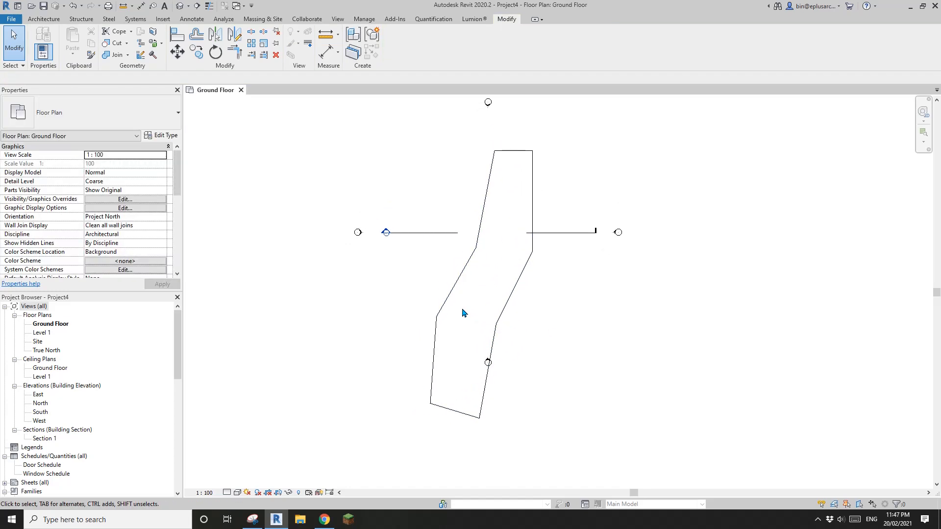
{"action": "mouse_move", "coordinate": [463, 310]}
{"action": "middle_mouse_down"}
{"action": "mouse_move", "coordinate": [467, 332]}
{"action": "mouse_move", "coordinate": [483, 324]}
{"action": "middle_mouse_up"}
{"action": "scroll", "coordinate": [488, 313], "scroll_direction": "up", "scroll_amount": 2}
{"action": "scroll", "coordinate": [493, 319], "scroll_direction": "down", "scroll_amount": 1}
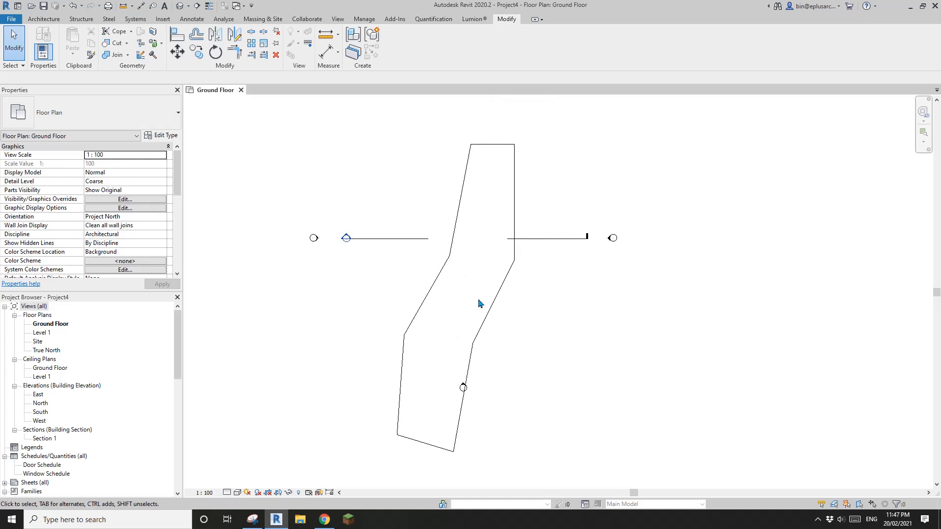
{"action": "middle_click_drag", "start_coordinate": [483, 273], "coordinate": [487, 261]}
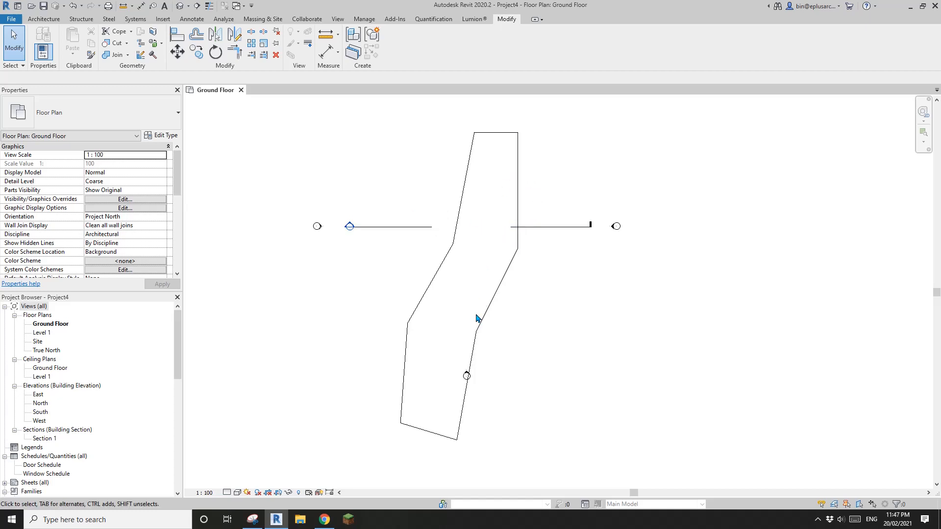
{"action": "scroll", "coordinate": [490, 313], "scroll_direction": "down", "scroll_amount": 1}
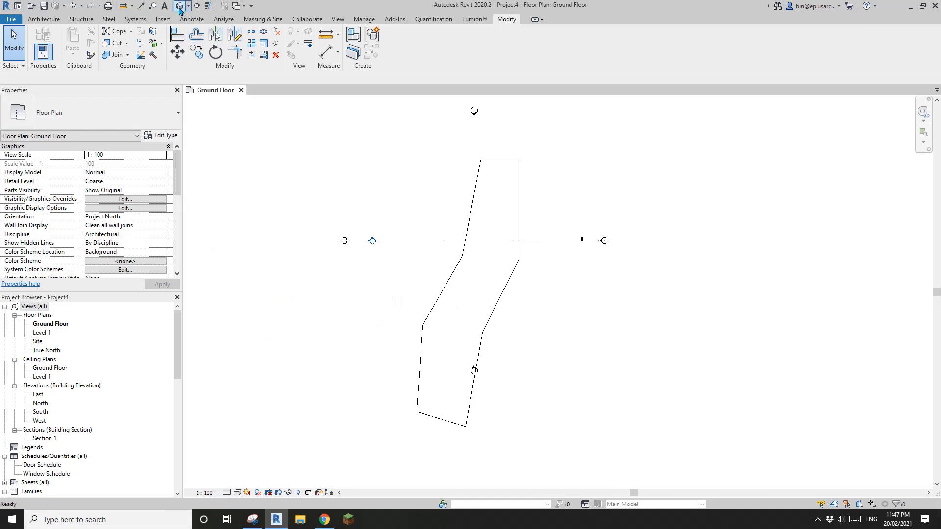
Step: Open the default 3D view and check whether the detail-line outline is shown there
{"action": "left_click", "coordinate": [180, 5]}
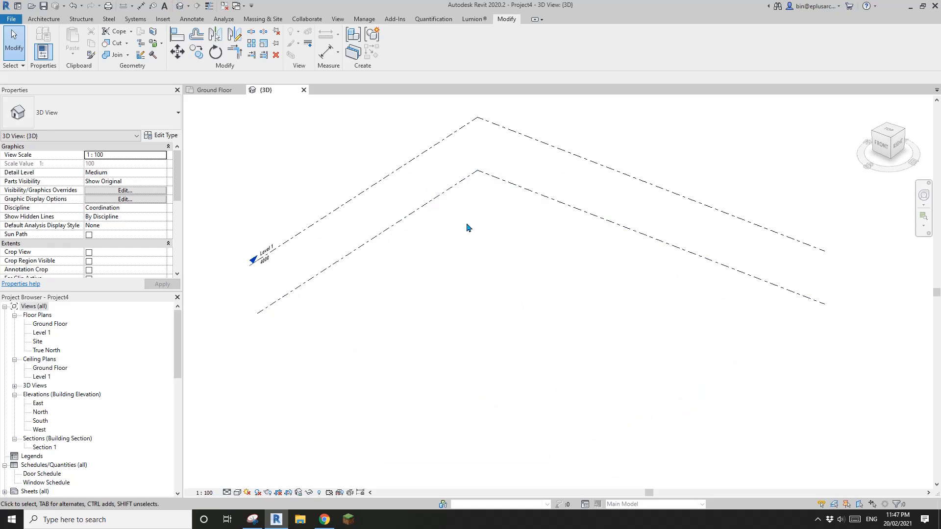
{"action": "middle_click_drag", "start_coordinate": [466, 223], "coordinate": [441, 236]}
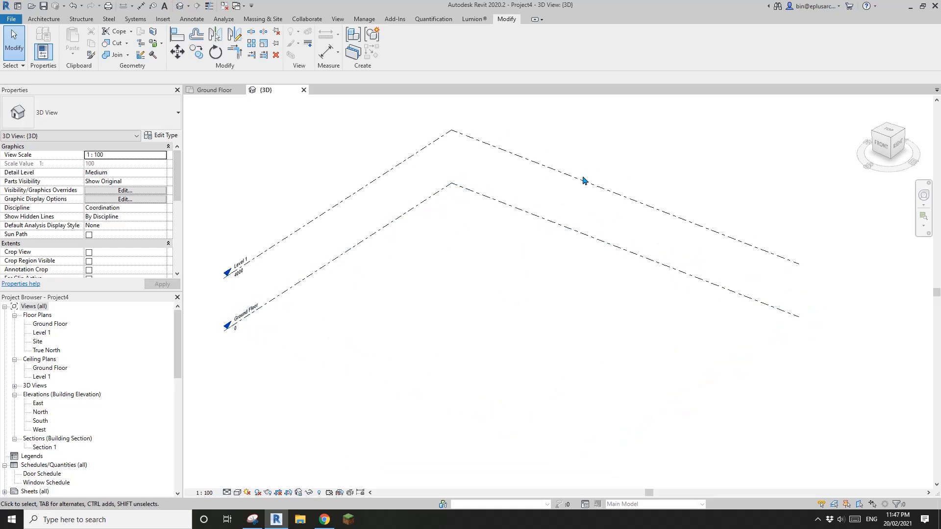
{"action": "scroll", "coordinate": [547, 233], "scroll_direction": "down", "scroll_amount": 2}
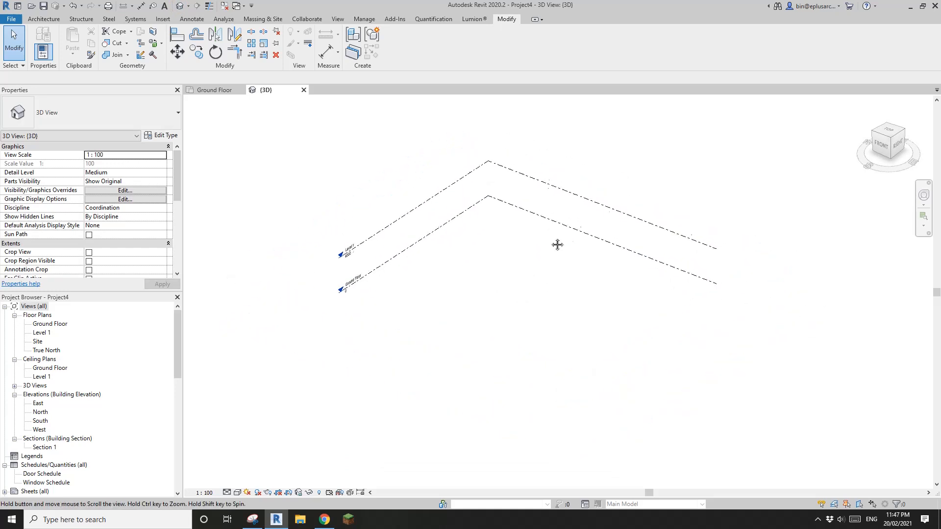
Step: Return to the Ground Floor plan and convert the outline's whole chain of detail lines to model lines
{"action": "double_click", "coordinate": [49, 324]}
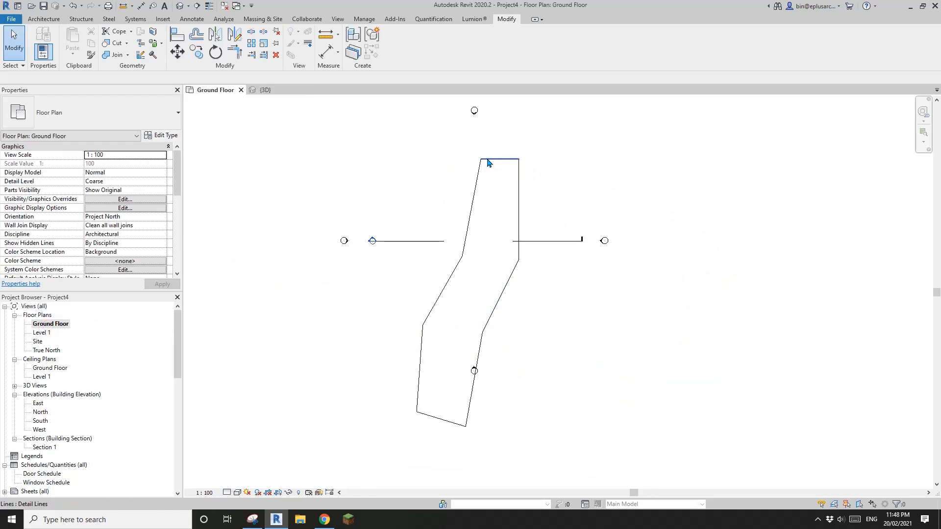
{"action": "middle_click_drag", "start_coordinate": [497, 318], "coordinate": [496, 320]}
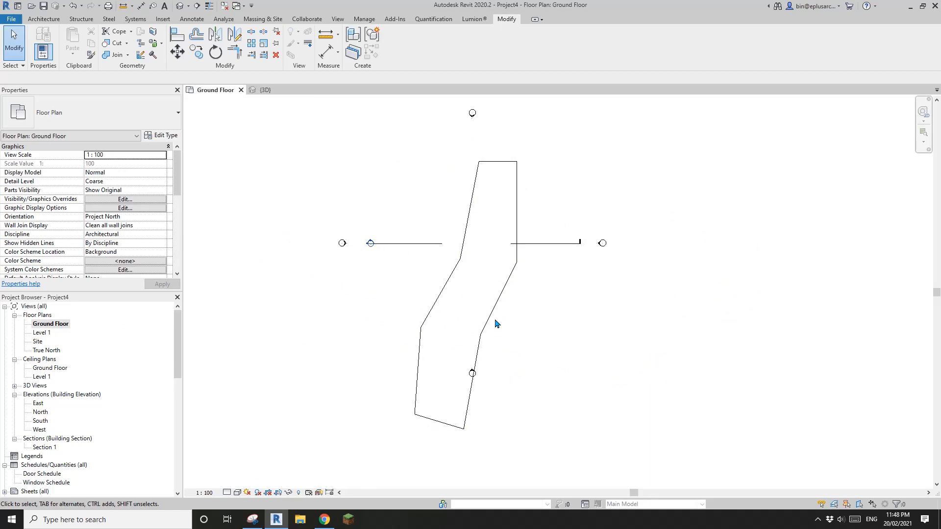
{"action": "key", "text": "Tab"}
{"action": "left_click", "coordinate": [507, 296]}
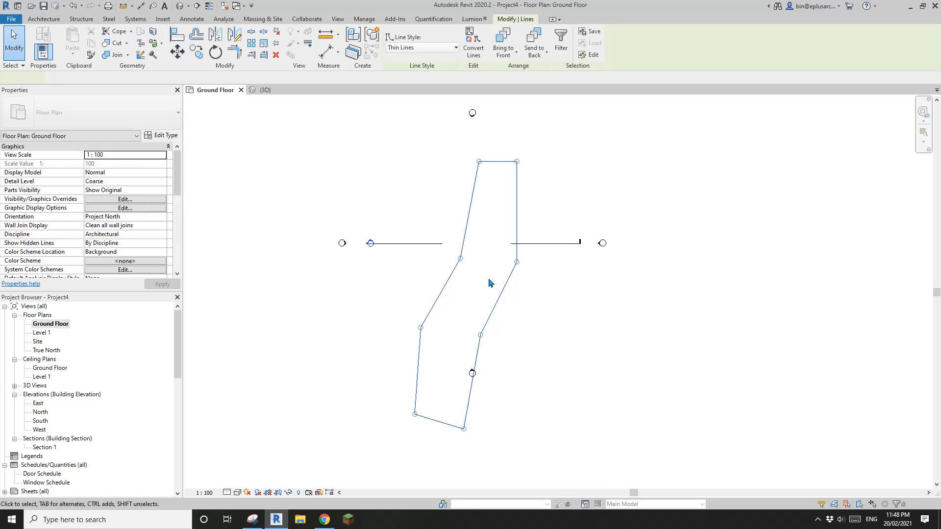
{"action": "left_click", "coordinate": [475, 45]}
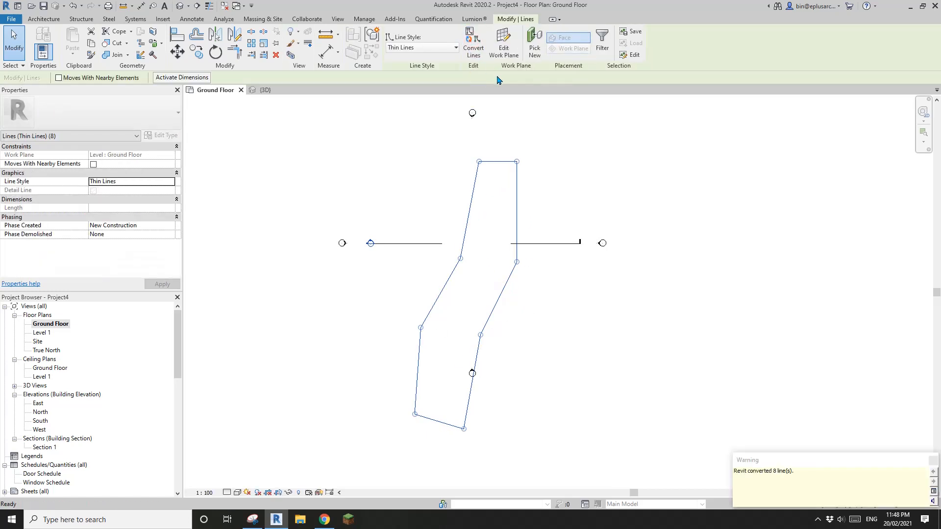
Step: Open the 3D view and examine the converted outline by orbiting around it and selecting its full chain
{"action": "left_click", "coordinate": [180, 6]}
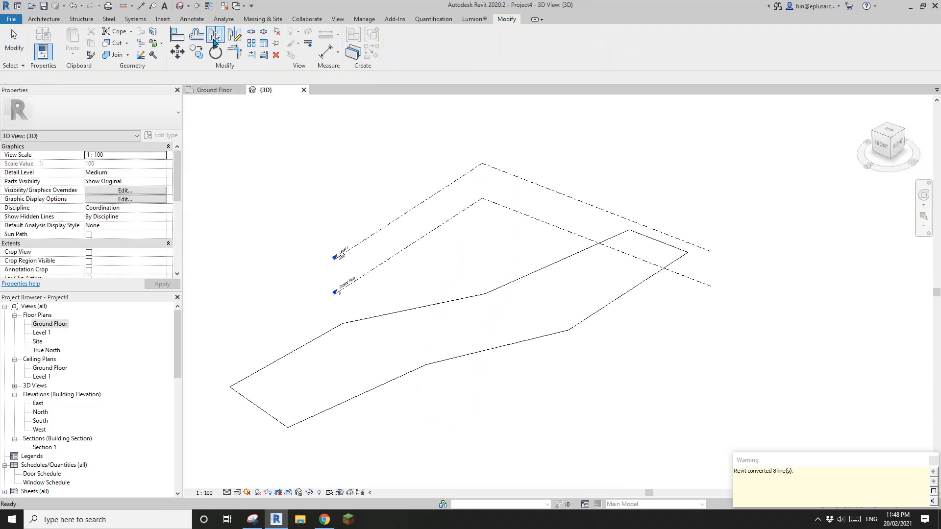
{"action": "middle_click_drag", "start_coordinate": [632, 215], "coordinate": [488, 348], "text": "shift"}
{"action": "key", "text": "Tab"}
{"action": "left_click", "coordinate": [505, 339]}
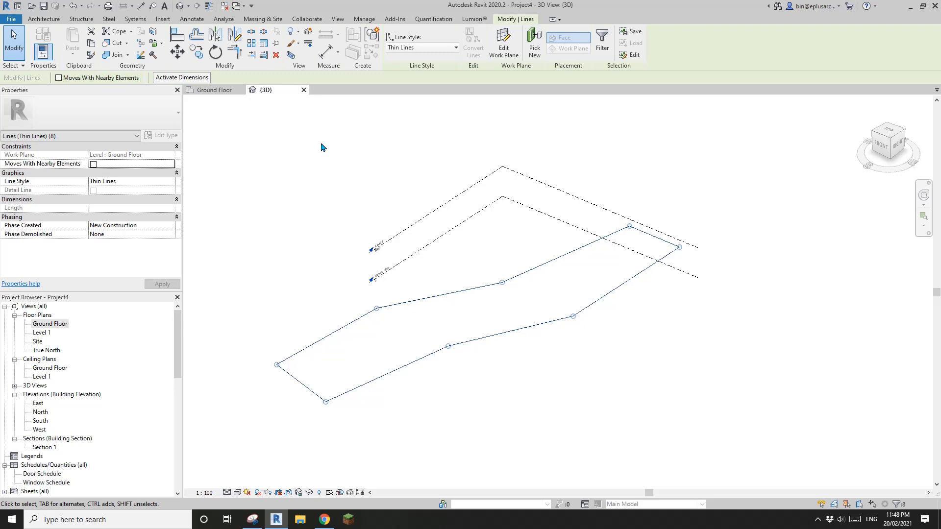
{"action": "left_click", "coordinate": [406, 200]}
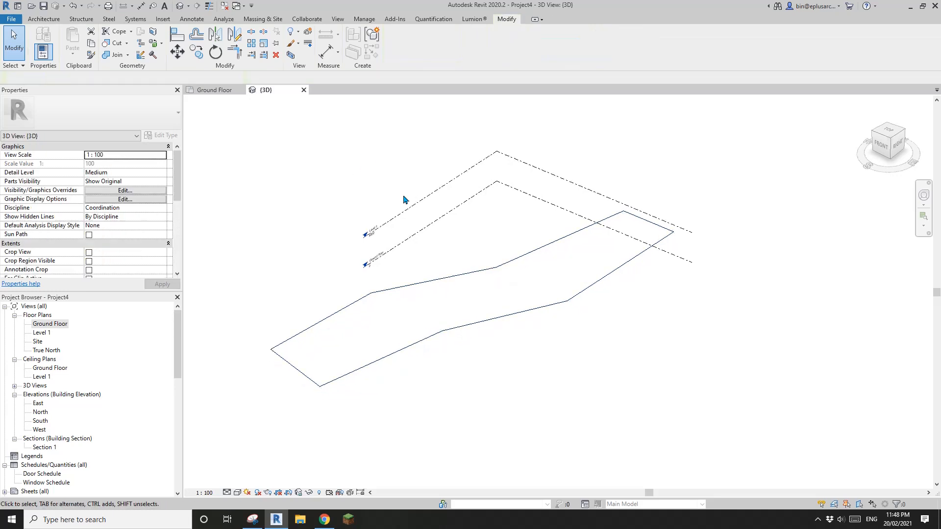
Step: Copy the complete outline chain and paste it aligned to Level 1
{"action": "left_click", "coordinate": [525, 317]}
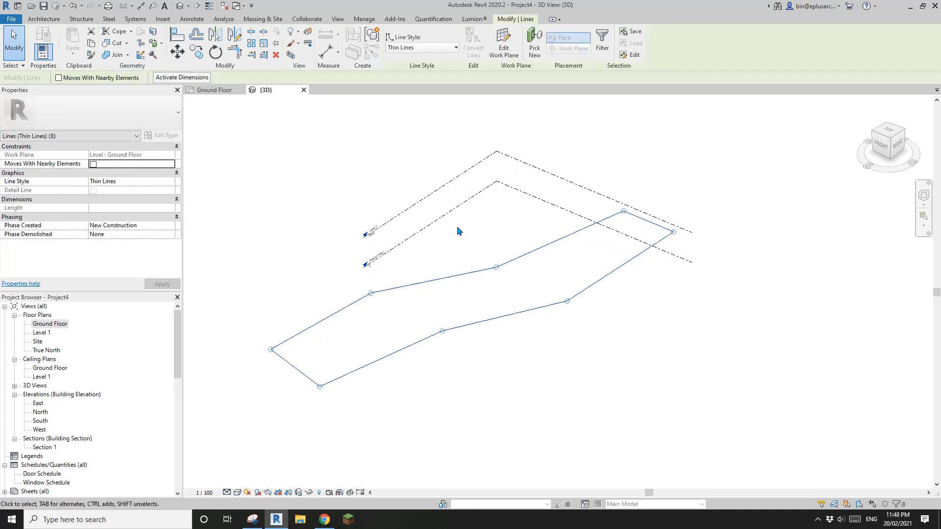
{"action": "left_click", "coordinate": [359, 145]}
{"action": "left_click", "coordinate": [69, 60]}
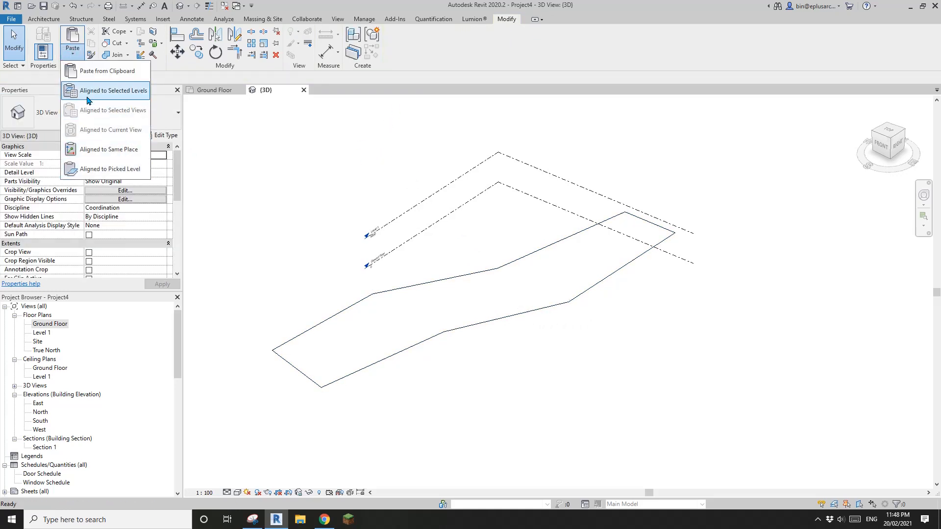
{"action": "left_click", "coordinate": [100, 91]}
{"action": "left_click", "coordinate": [259, 140]}
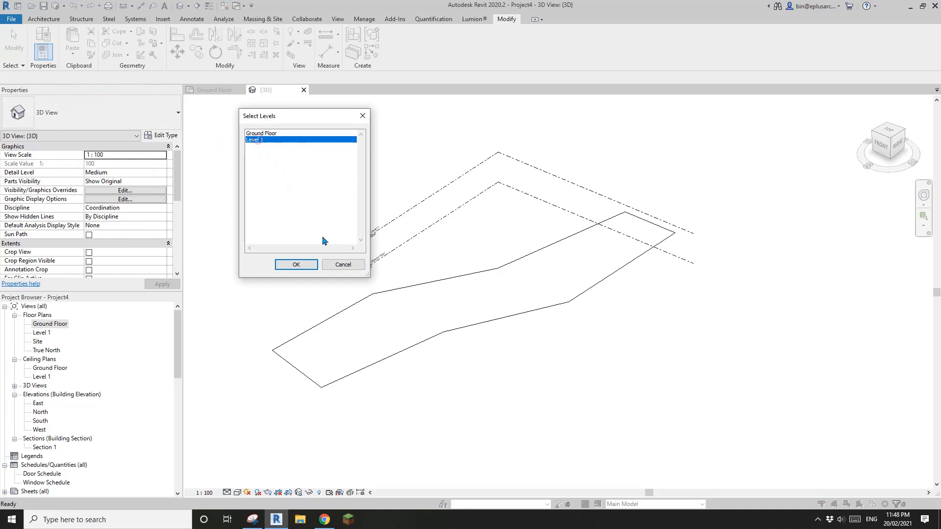
{"action": "left_click", "coordinate": [306, 266]}
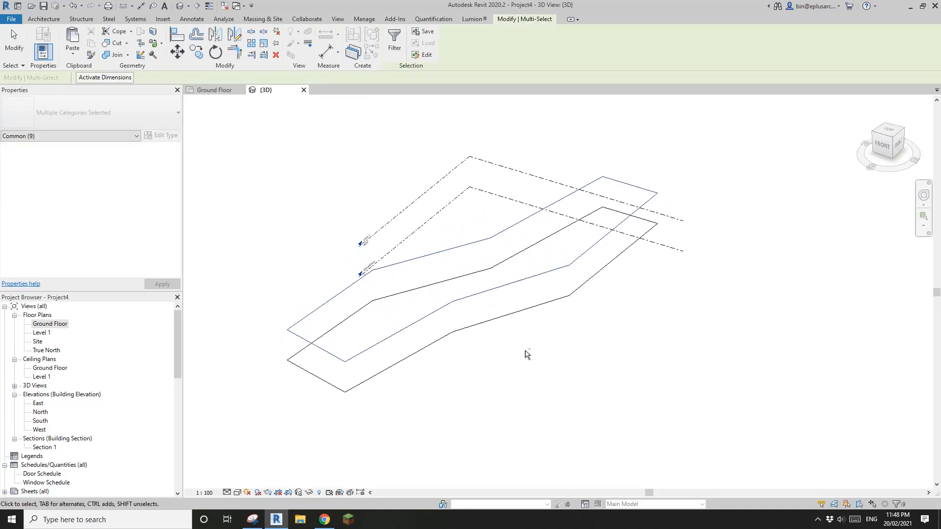
{"action": "middle_click_drag", "start_coordinate": [615, 216], "coordinate": [305, 300], "text": "shift"}
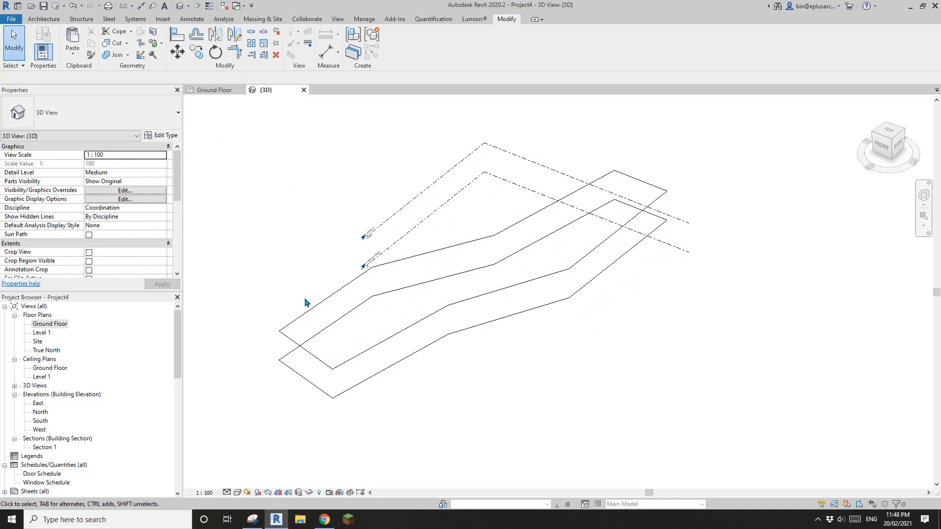
Step: From the right side view, copy the Level 1 datum upward by the Ground Floor-to-Level 1 height, adding a level at 8000
{"action": "mouse_move", "coordinate": [584, 255]}
{"action": "middle_mouse_down", "text": "shift"}
{"action": "mouse_move", "coordinate": [595, 267]}
{"action": "mouse_move", "coordinate": [583, 306]}
{"action": "mouse_move", "coordinate": [572, 265]}
{"action": "middle_mouse_up", "text": "shift"}
{"action": "middle_click_drag", "start_coordinate": [577, 267], "coordinate": [530, 193], "text": "shift"}
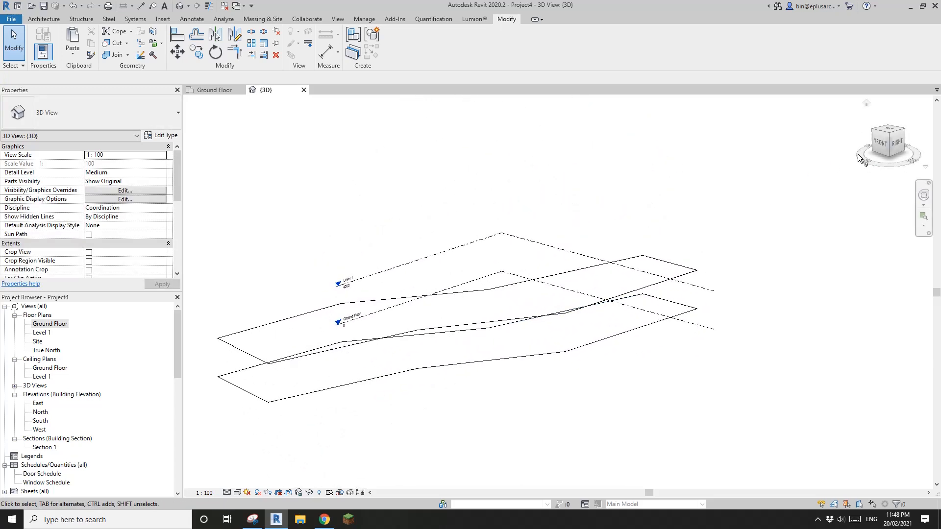
{"action": "left_click", "coordinate": [897, 144]}
{"action": "scroll", "coordinate": [505, 286], "scroll_direction": "up", "scroll_amount": 2}
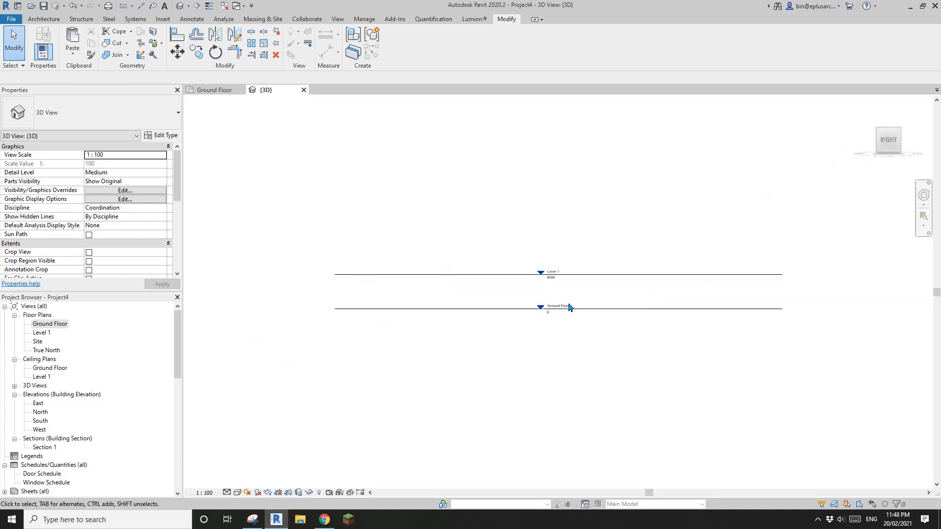
{"action": "left_click", "coordinate": [553, 270]}
{"action": "key", "text": "c"}
{"action": "key", "text": "o"}
{"action": "left_click", "coordinate": [622, 311]}
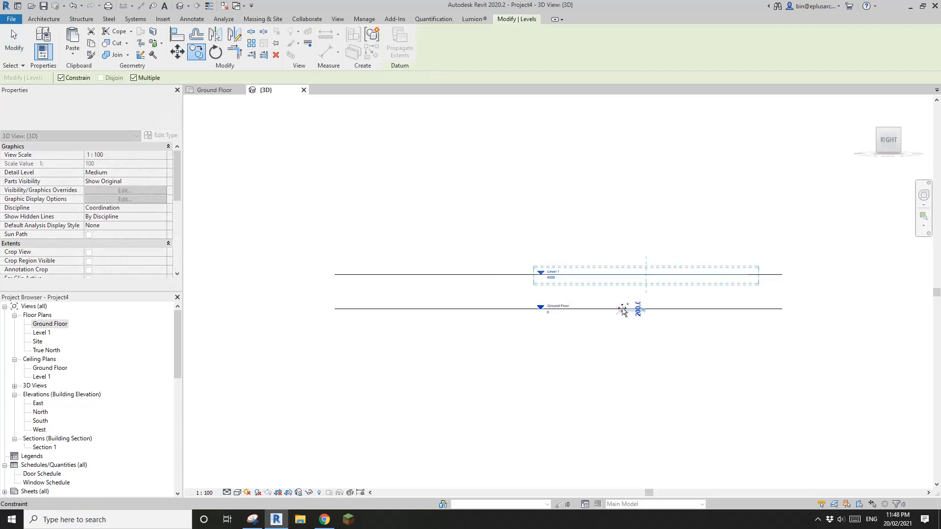
{"action": "left_click", "coordinate": [620, 275]}
{"action": "scroll", "coordinate": [629, 215], "scroll_direction": "up", "scroll_amount": 1}
{"action": "key", "text": "Escape"}
{"action": "key", "text": "Escape"}
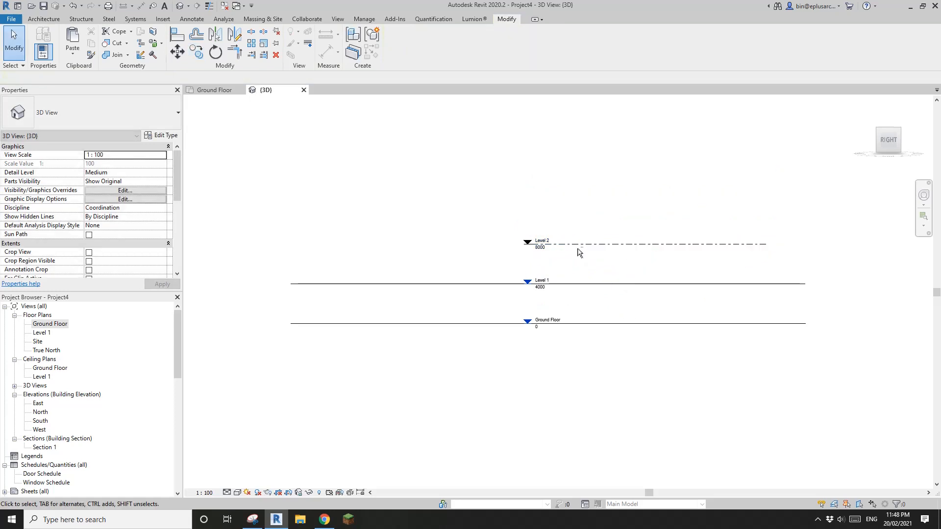
Step: Start a wall in the 3D view using the Generic 200mm Wall type, placed by picking lines
{"action": "middle_click_drag", "start_coordinate": [578, 252], "coordinate": [609, 348], "text": "shift"}
{"action": "scroll", "coordinate": [469, 268], "scroll_direction": "up", "scroll_amount": 1}
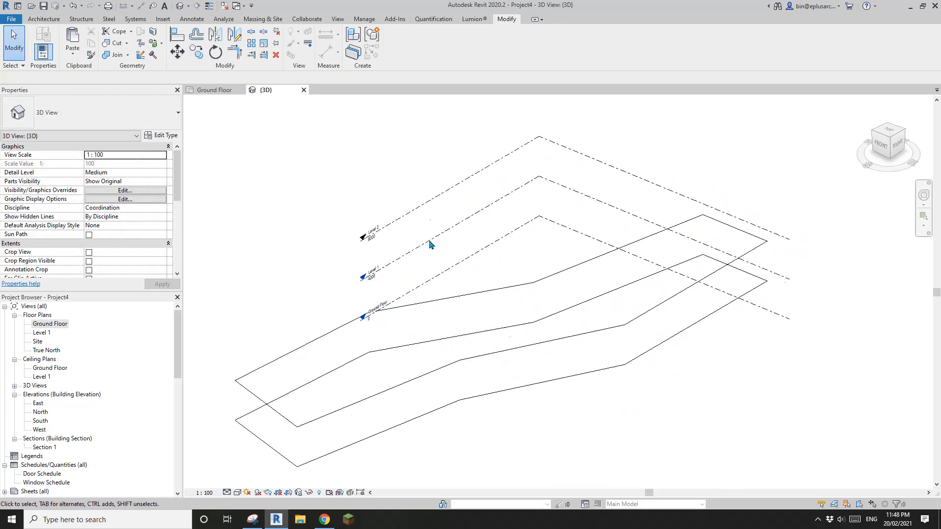
{"action": "middle_click_drag", "start_coordinate": [570, 255], "coordinate": [548, 309]}
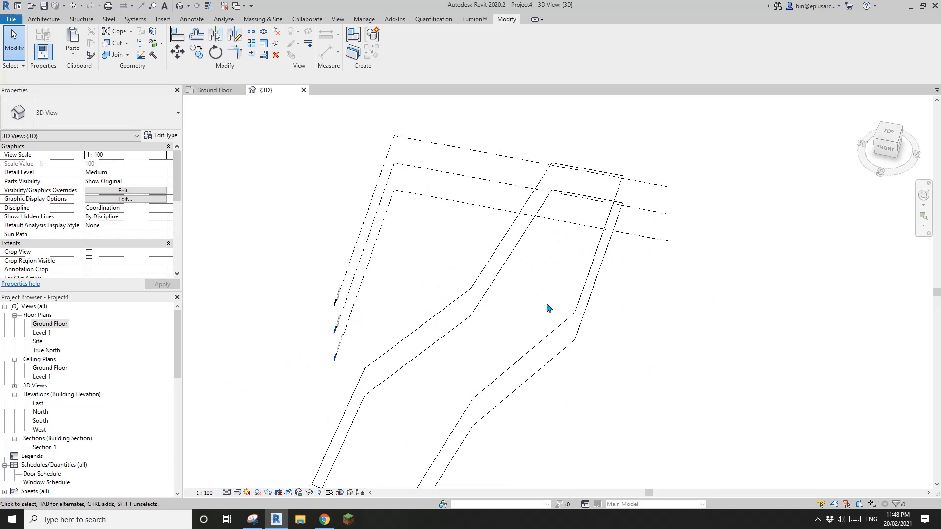
{"action": "key", "text": "w"}
{"action": "key", "text": "a"}
{"action": "left_click", "coordinate": [128, 112]}
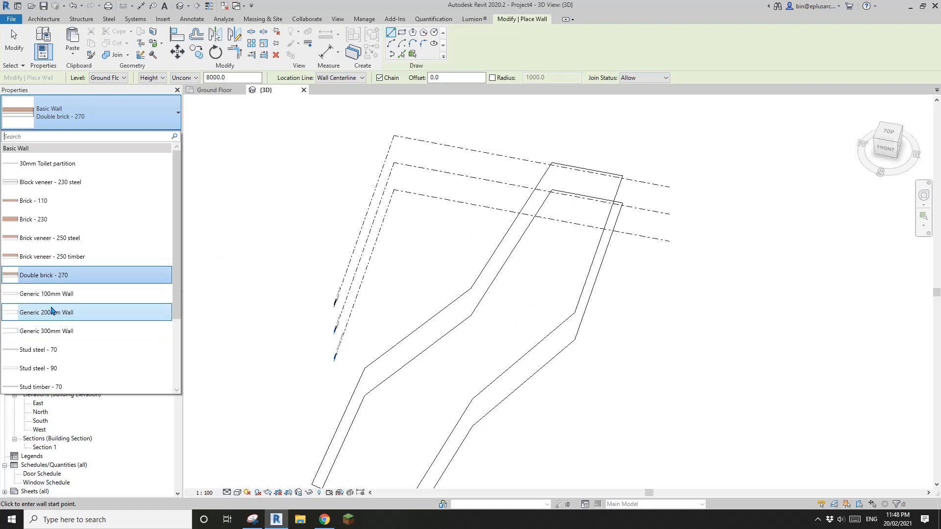
{"action": "left_click", "coordinate": [73, 313]}
{"action": "middle_click_drag", "start_coordinate": [311, 255], "coordinate": [347, 192], "text": "shift"}
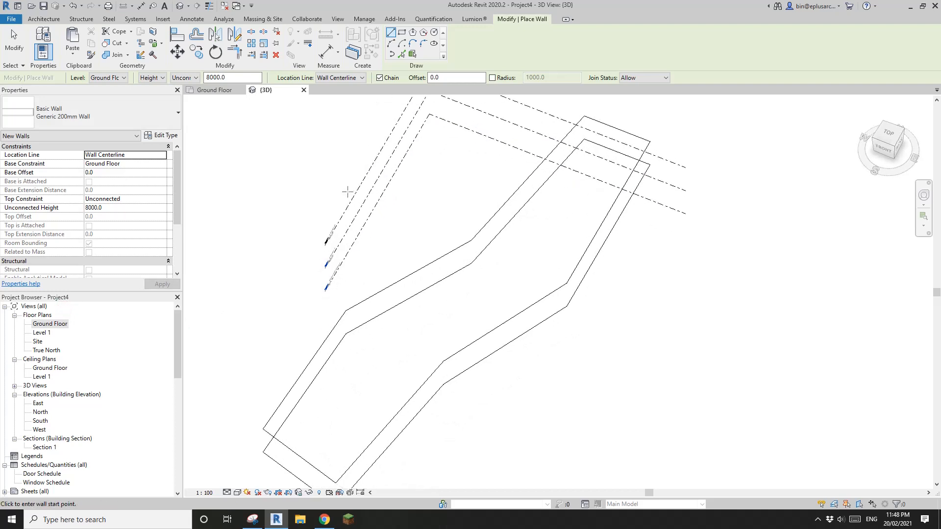
{"action": "mouse_move", "coordinate": [506, 209]}
{"action": "middle_mouse_down", "text": "shift"}
{"action": "mouse_move", "coordinate": [568, 245]}
{"action": "mouse_move", "coordinate": [563, 278]}
{"action": "mouse_move", "coordinate": [286, 165]}
{"action": "middle_mouse_up", "text": "shift"}
{"action": "left_click", "coordinate": [401, 54]}
{"action": "mouse_move", "coordinate": [418, 309]}
{"action": "middle_mouse_down", "text": "shift"}
{"action": "mouse_move", "coordinate": [466, 307]}
{"action": "mouse_move", "coordinate": [449, 279]}
{"action": "middle_mouse_up", "text": "shift"}
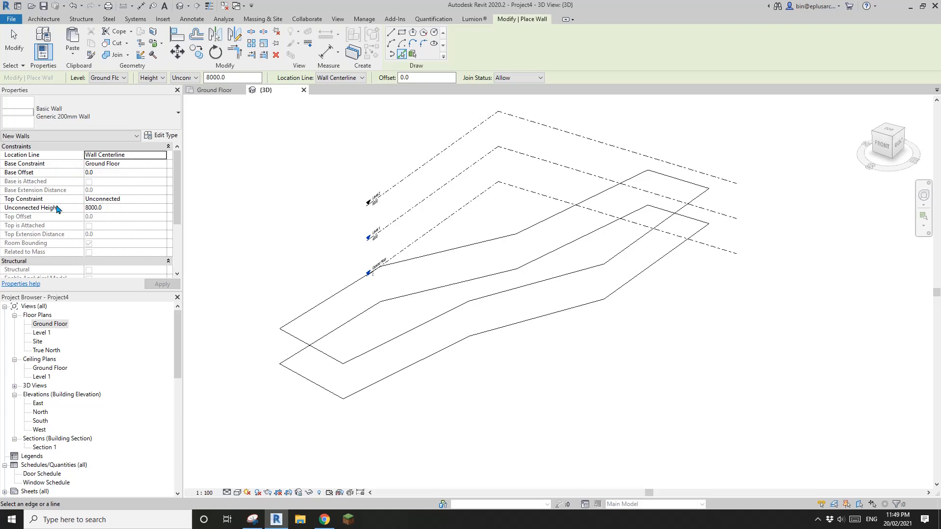
Step: Set the new wall's top constraint to Up to level: Level 1 and its location line to Finish Face: Exterior
{"action": "left_click", "coordinate": [129, 199]}
{"action": "left_click", "coordinate": [162, 199]}
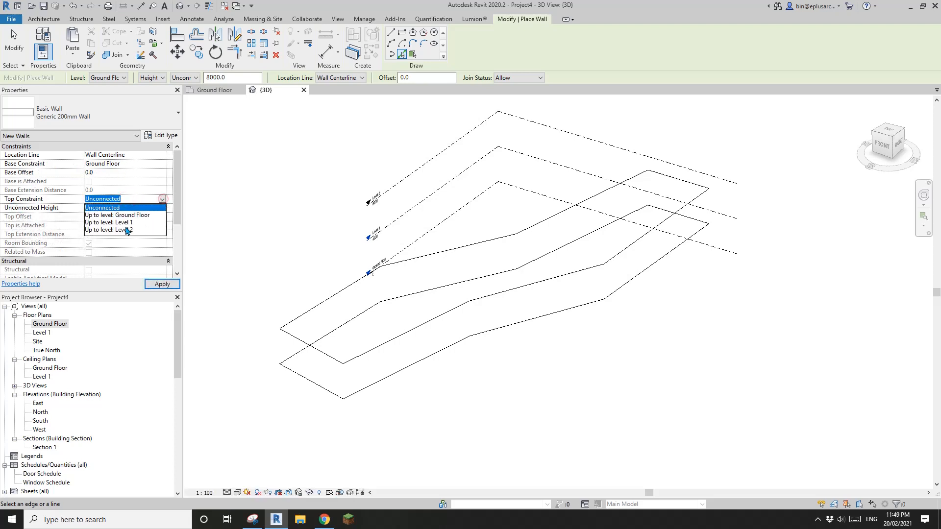
{"action": "left_click", "coordinate": [122, 223]}
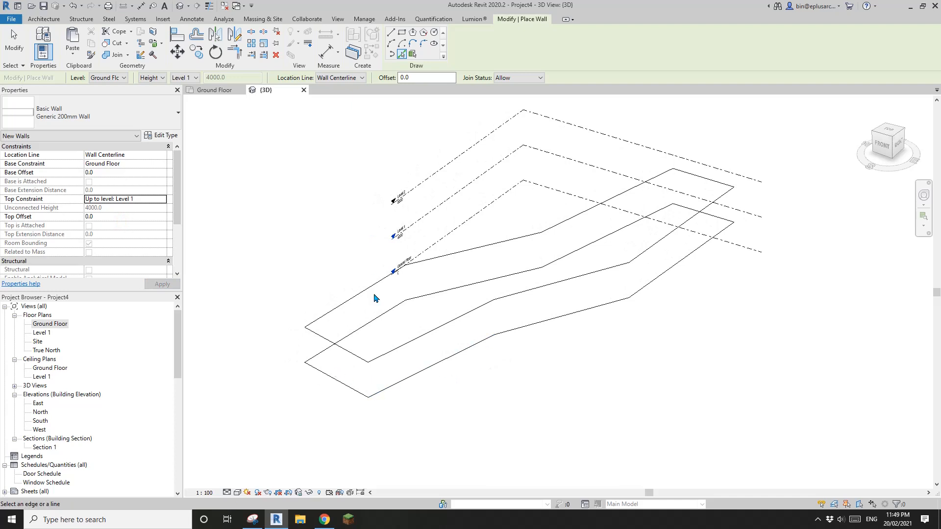
{"action": "middle_click_drag", "start_coordinate": [376, 193], "coordinate": [354, 113], "text": "shift"}
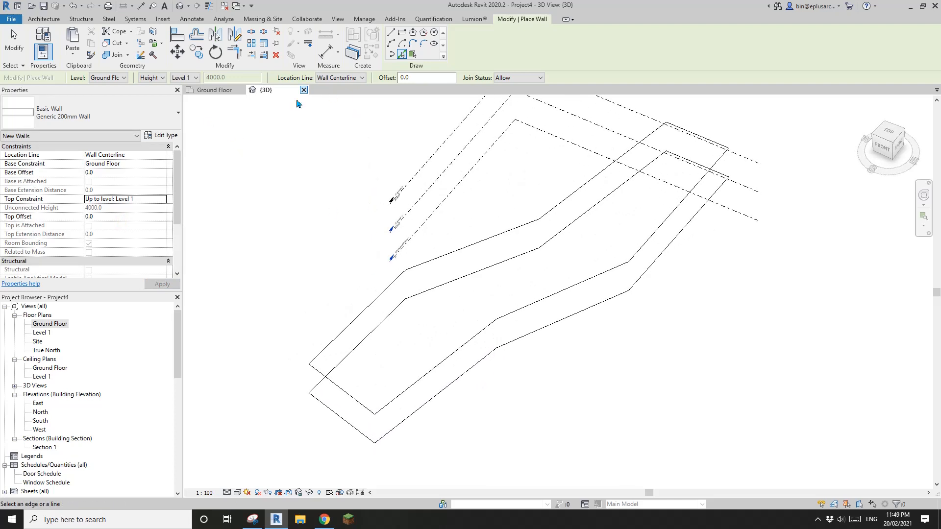
{"action": "left_click", "coordinate": [161, 155]}
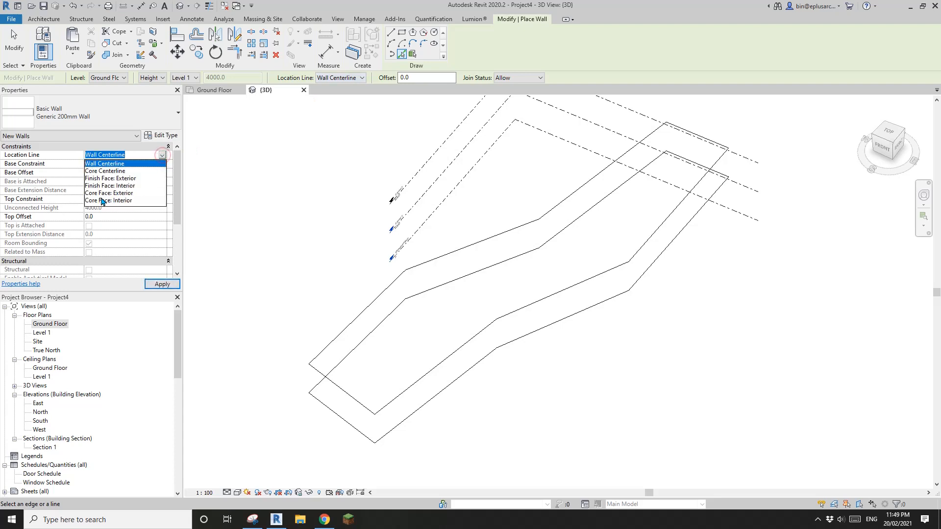
{"action": "left_click", "coordinate": [123, 178]}
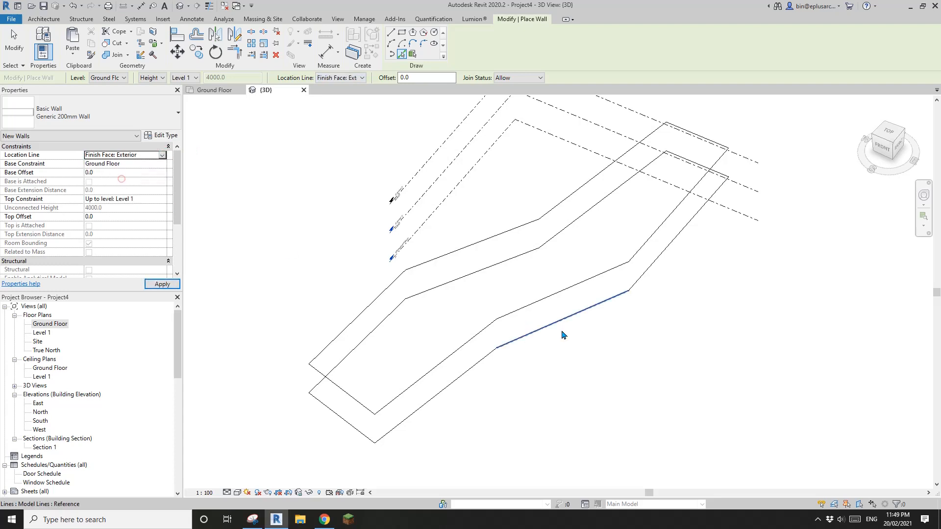
Step: Place a wall along the Ground Floor outline's long side segment adjoining the near short end, with its thickness inside the outline
{"action": "scroll", "coordinate": [502, 390], "scroll_direction": "up", "scroll_amount": 5}
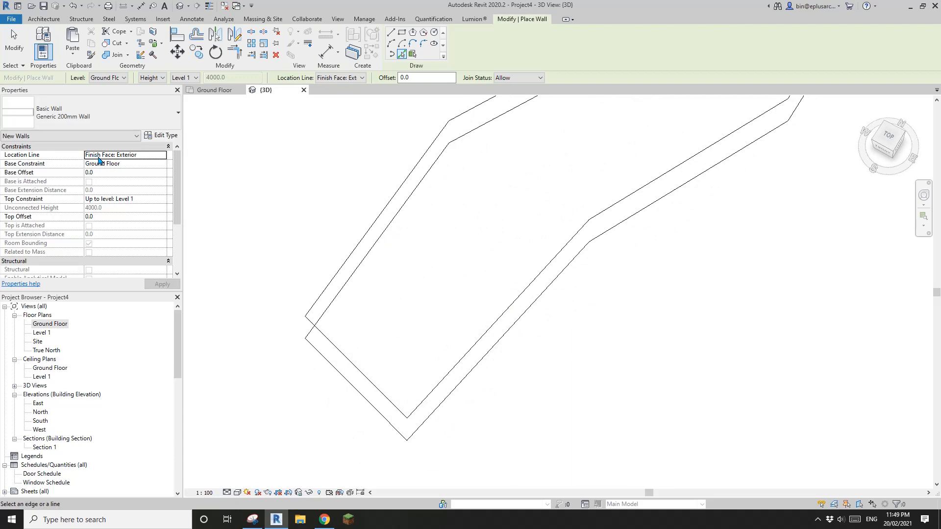
{"action": "middle_click_drag", "start_coordinate": [413, 389], "coordinate": [460, 360]}
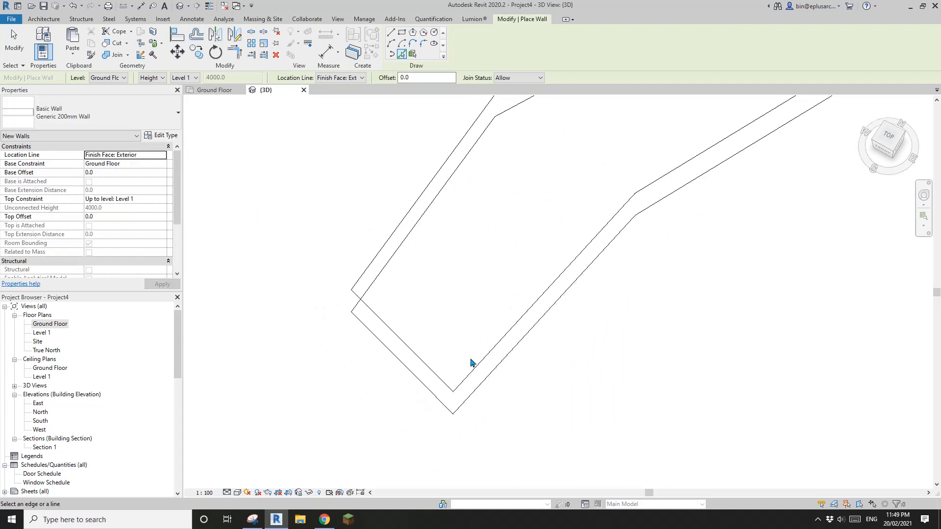
{"action": "scroll", "coordinate": [495, 373], "scroll_direction": "up", "scroll_amount": 2}
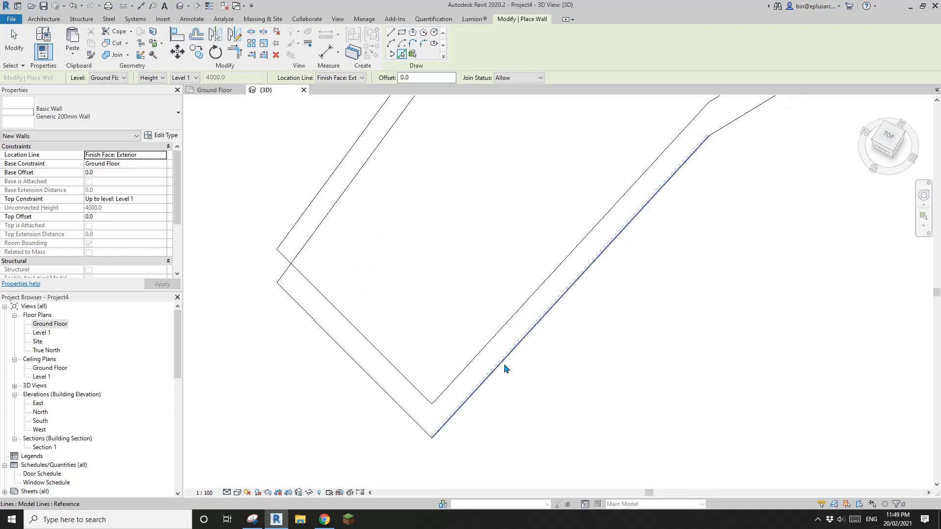
{"action": "left_click", "coordinate": [506, 368]}
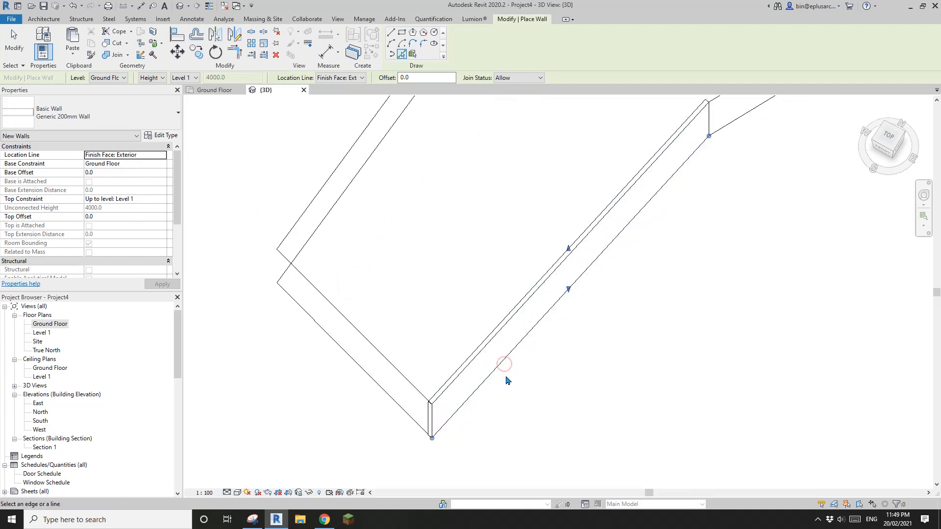
{"action": "middle_click_drag", "start_coordinate": [544, 376], "coordinate": [625, 223], "text": "shift"}
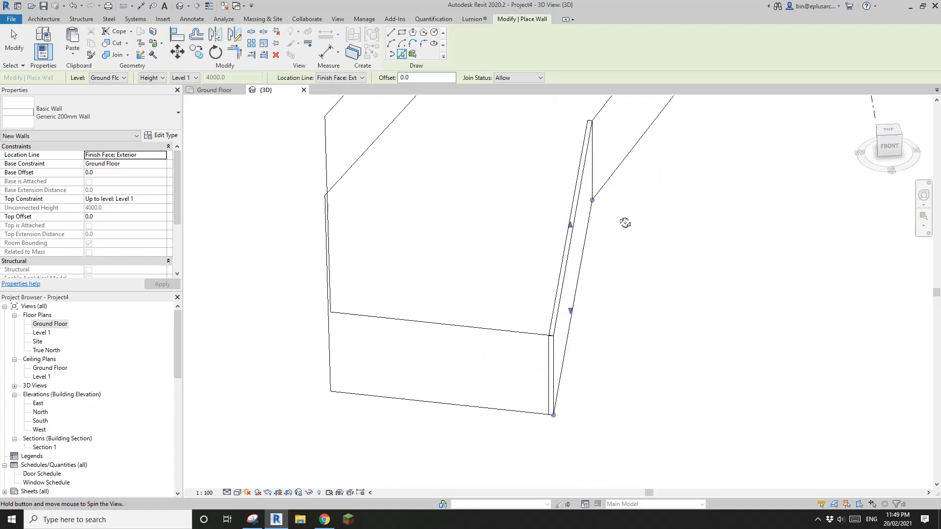
{"action": "key", "text": "Escape"}
{"action": "key", "text": "Escape"}
Step: Select the placed wall and examine how its exterior face and end align with the outline's corner
{"action": "left_click", "coordinate": [579, 264]}
{"action": "middle_click_drag", "start_coordinate": [580, 265], "coordinate": [596, 175], "text": "shift"}
{"action": "scroll", "coordinate": [574, 214], "scroll_direction": "down", "scroll_amount": 3}
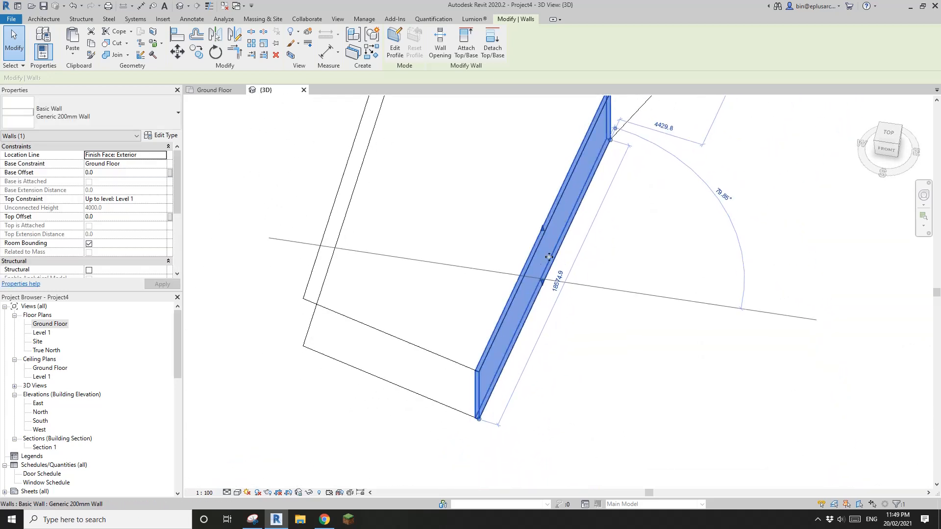
{"action": "scroll", "coordinate": [556, 261], "scroll_direction": "up", "scroll_amount": 3}
{"action": "scroll", "coordinate": [550, 274], "scroll_direction": "down", "scroll_amount": 4}
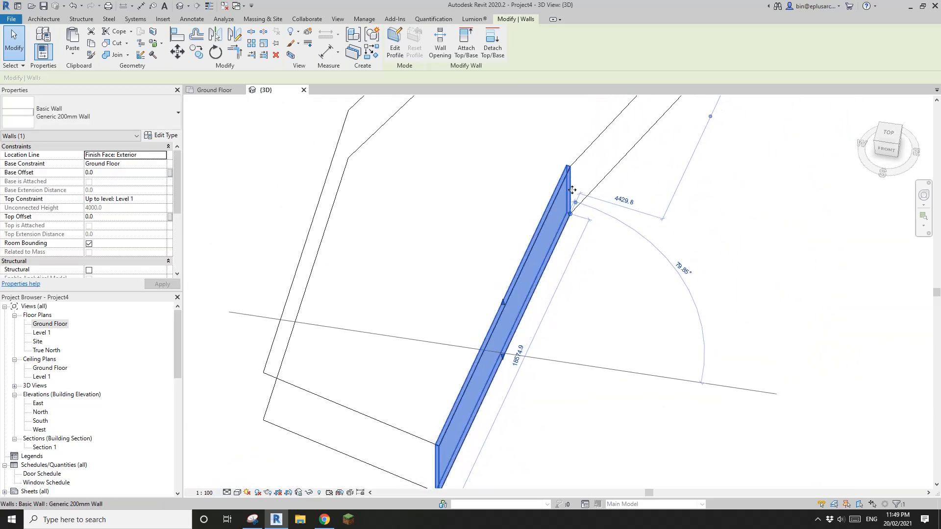
{"action": "scroll", "coordinate": [578, 195], "scroll_direction": "up", "scroll_amount": 5}
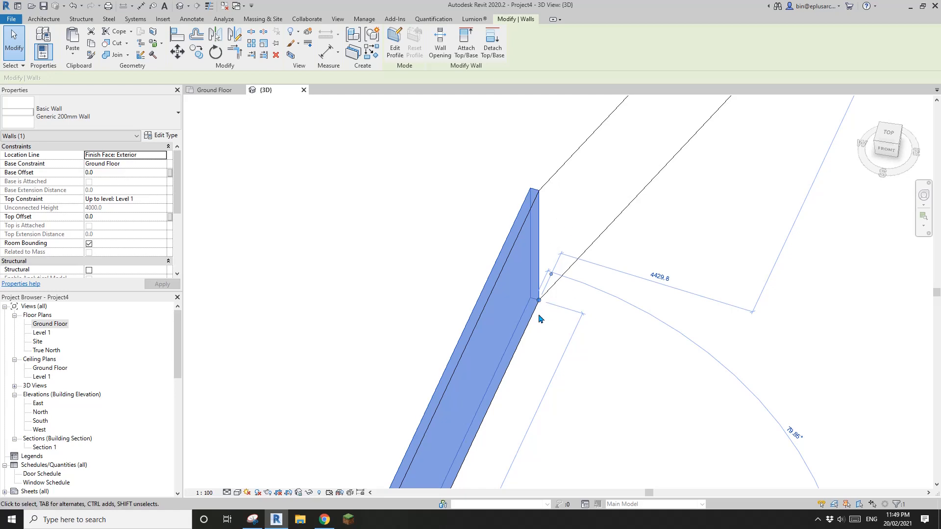
{"action": "scroll", "coordinate": [539, 316], "scroll_direction": "down", "scroll_amount": 3}
{"action": "middle_click_drag", "start_coordinate": [564, 267], "coordinate": [607, 201]}
{"action": "scroll", "coordinate": [606, 211], "scroll_direction": "down", "scroll_amount": 2}
{"action": "mouse_move", "coordinate": [598, 241]}
{"action": "middle_mouse_down", "text": "shift"}
{"action": "mouse_move", "coordinate": [571, 290]}
{"action": "mouse_move", "coordinate": [540, 287]}
{"action": "mouse_move", "coordinate": [543, 308]}
{"action": "mouse_move", "coordinate": [533, 307]}
{"action": "middle_mouse_up", "text": "shift"}
Step: Place walls by picking the Ground Floor outline's near short end and the opposite side segment adjoining it, keeping them inside the outline
{"action": "key", "text": "w"}
{"action": "key", "text": "a"}
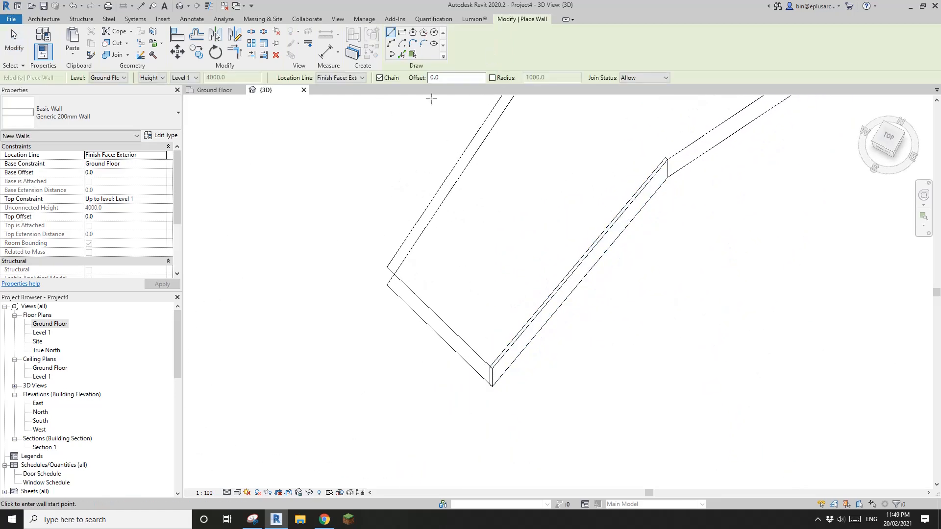
{"action": "left_click", "coordinate": [405, 56]}
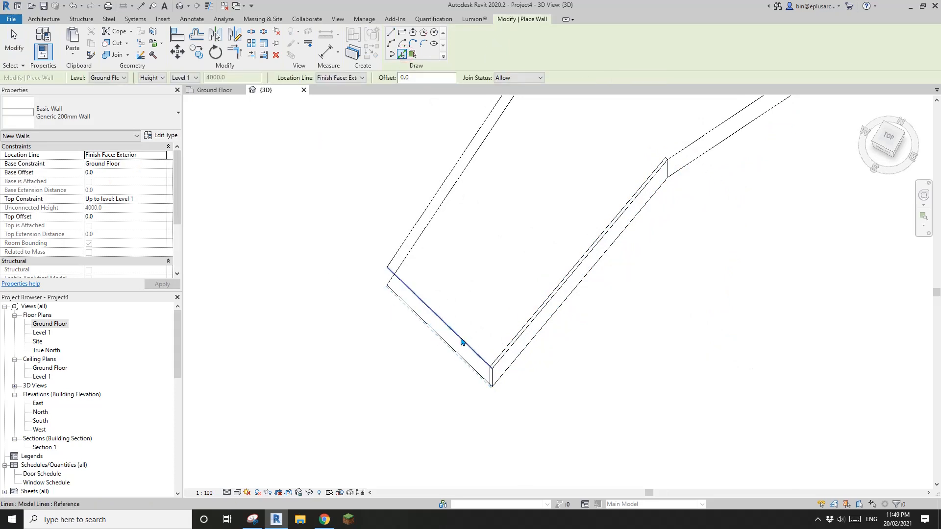
{"action": "scroll", "coordinate": [430, 324], "scroll_direction": "up", "scroll_amount": 3}
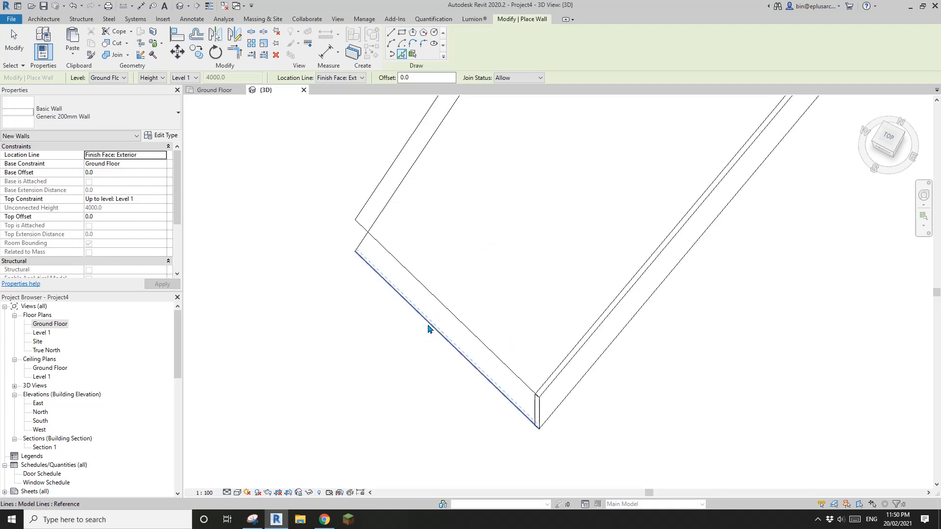
{"action": "left_click", "coordinate": [431, 331]}
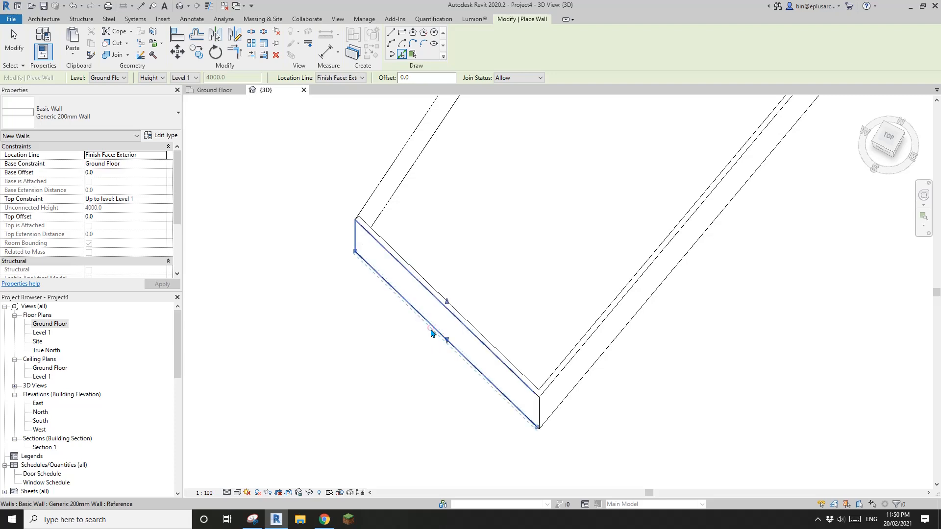
{"action": "middle_click_drag", "start_coordinate": [454, 318], "coordinate": [550, 267], "text": "shift"}
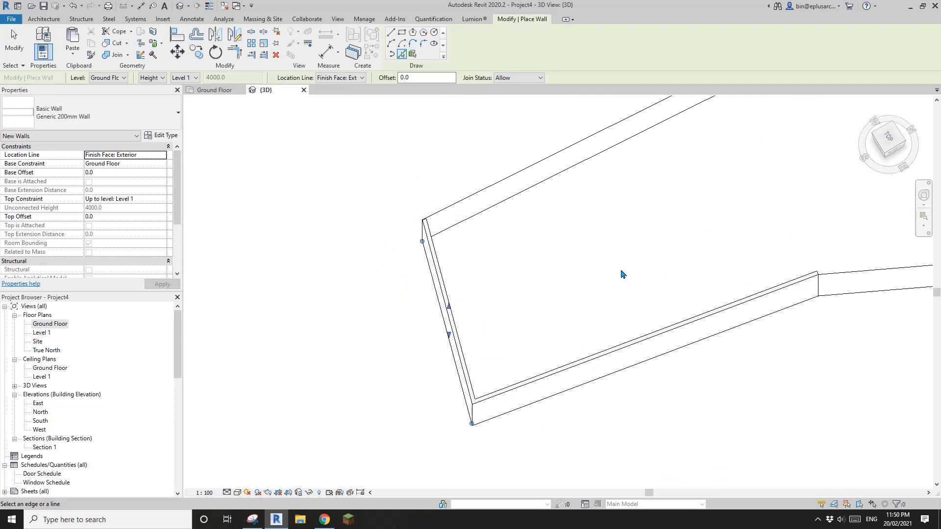
{"action": "middle_click_drag", "start_coordinate": [622, 273], "coordinate": [495, 301], "text": "shift"}
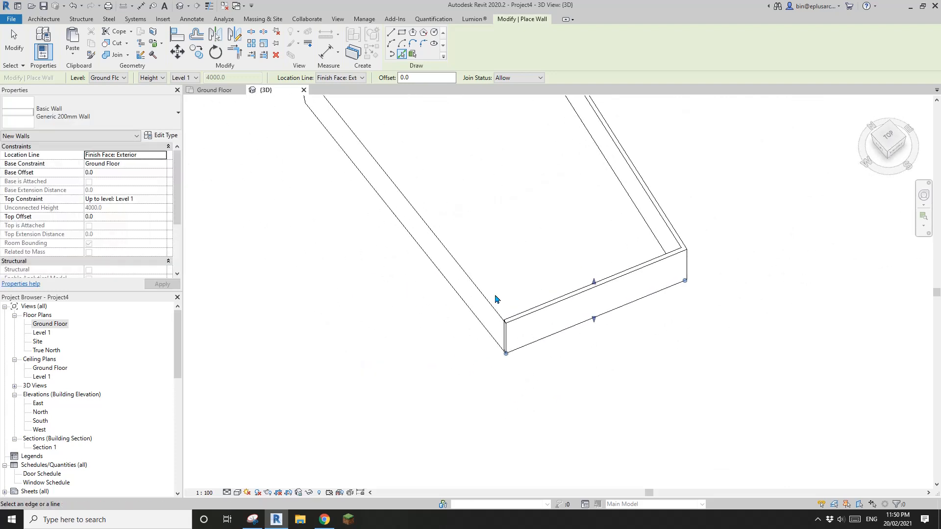
{"action": "left_click", "coordinate": [455, 294]}
{"action": "scroll", "coordinate": [477, 293], "scroll_direction": "down", "scroll_amount": 3}
{"action": "middle_click_drag", "start_coordinate": [519, 334], "coordinate": [618, 330], "text": "shift"}
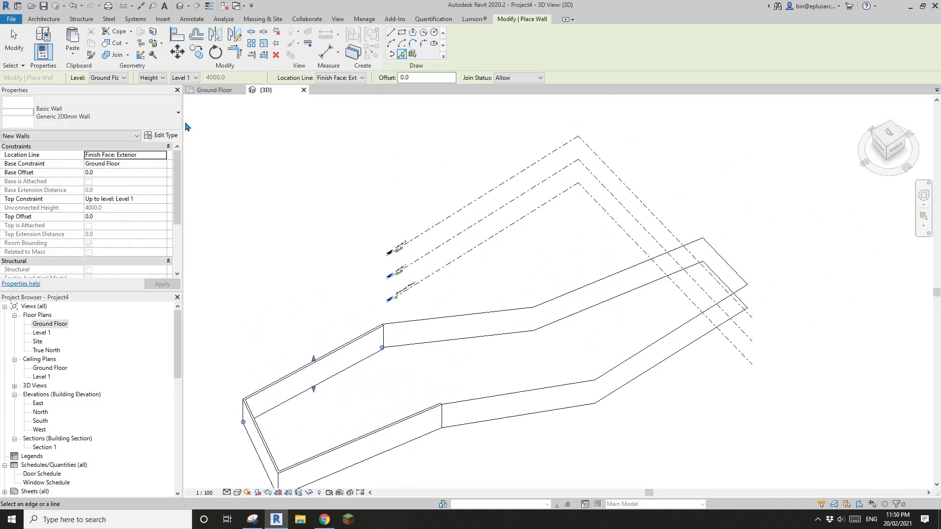
Step: Set the new walls' base constraint to Level 1 and top constraint to Up to level: Level 2
{"action": "left_click", "coordinate": [161, 155]}
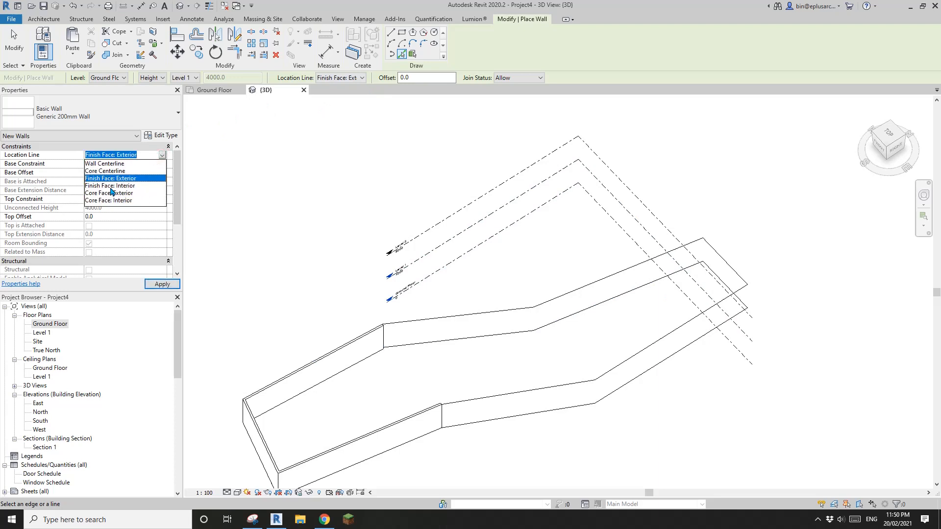
{"action": "left_click", "coordinate": [351, 158]}
{"action": "left_click", "coordinate": [161, 164]}
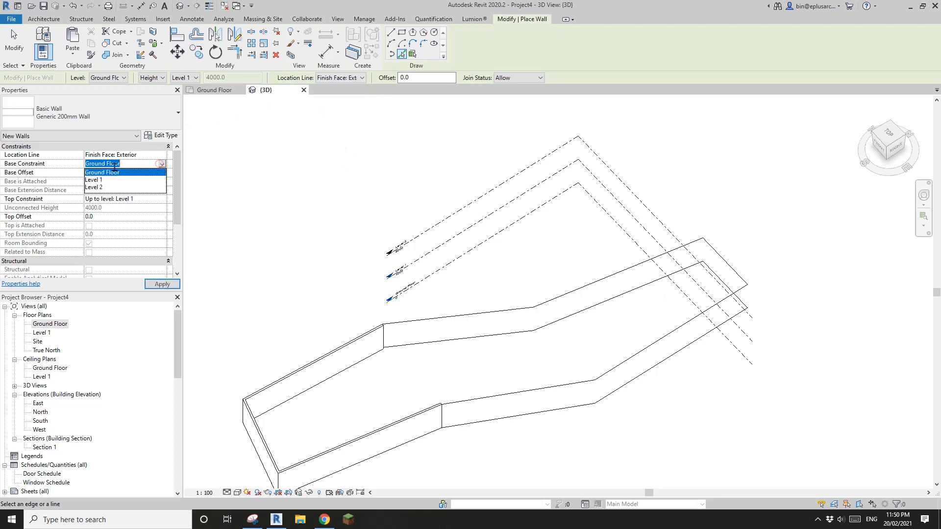
{"action": "left_click", "coordinate": [102, 180]}
{"action": "left_click", "coordinate": [161, 200]}
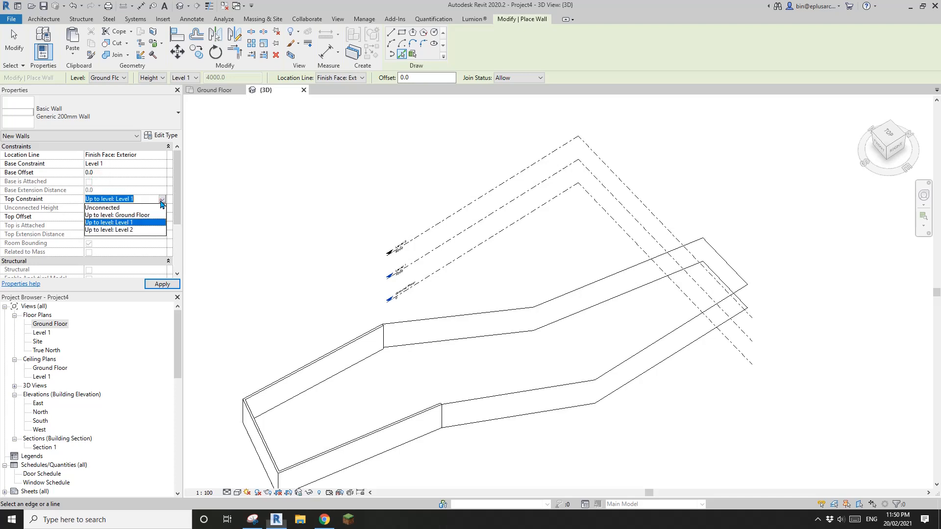
{"action": "left_click", "coordinate": [121, 230]}
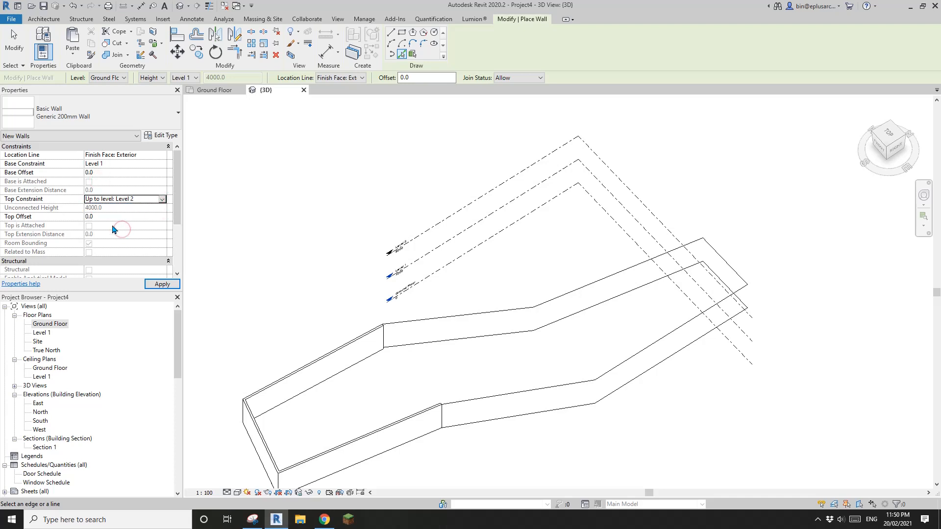
Step: Place walls by picking the Level 1 outline's far short end and the two long side segments adjoining it, keeping them inside the outline
{"action": "scroll", "coordinate": [642, 274], "scroll_direction": "up", "scroll_amount": 5}
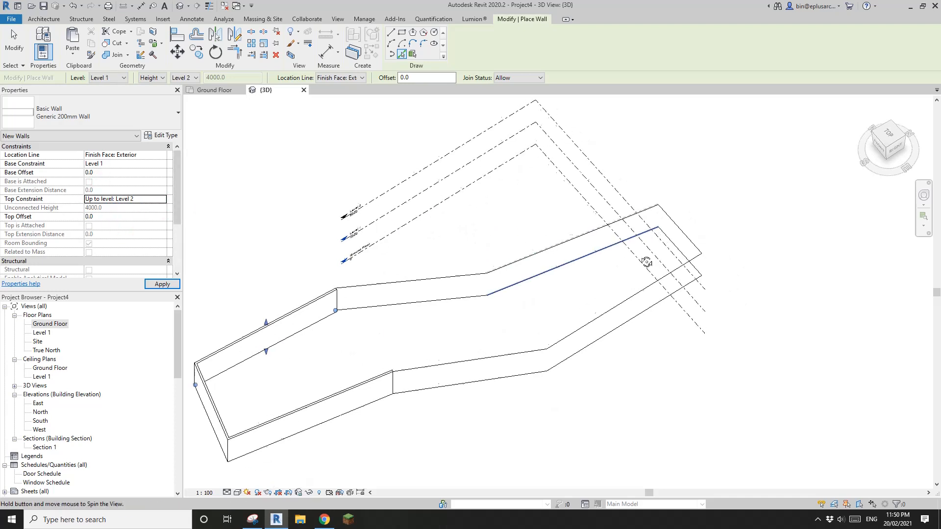
{"action": "left_click", "coordinate": [635, 292]}
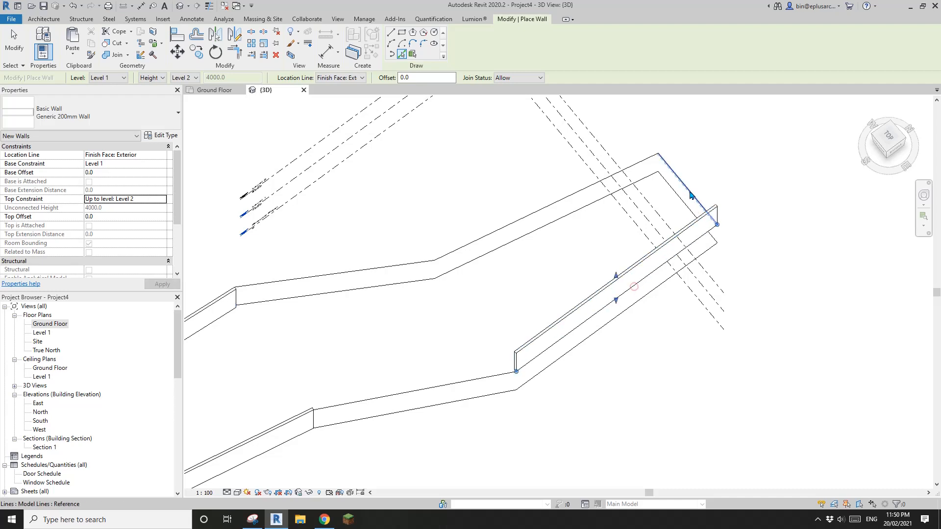
{"action": "left_click", "coordinate": [672, 176]}
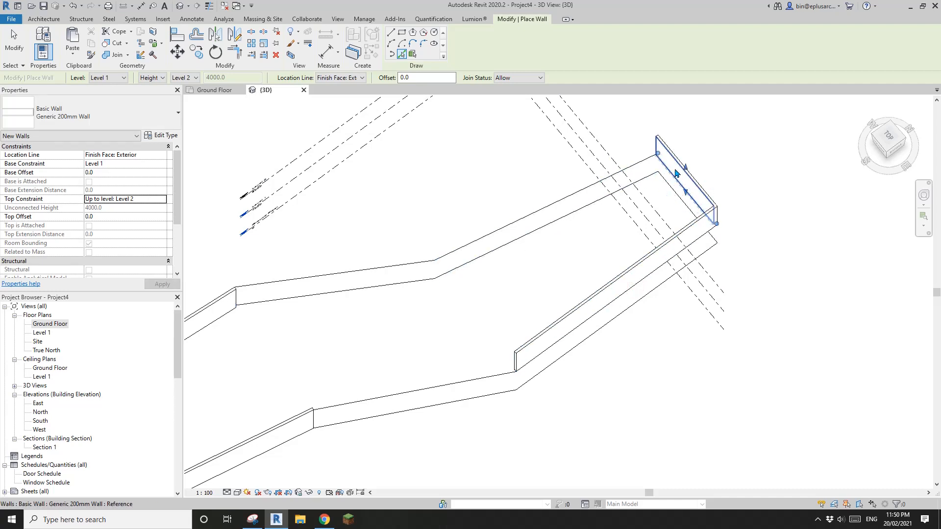
{"action": "left_click", "coordinate": [577, 195]}
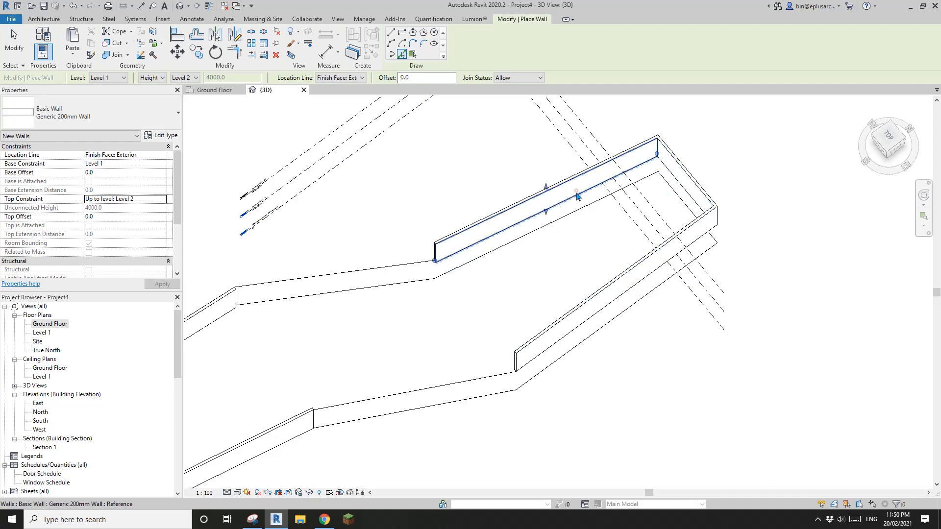
Step: Set the new walls' base constraint to Ground Floor and place walls by picking the two middle segments of the Ground Floor outline
{"action": "middle_click_drag", "start_coordinate": [622, 231], "coordinate": [450, 340], "text": "shift"}
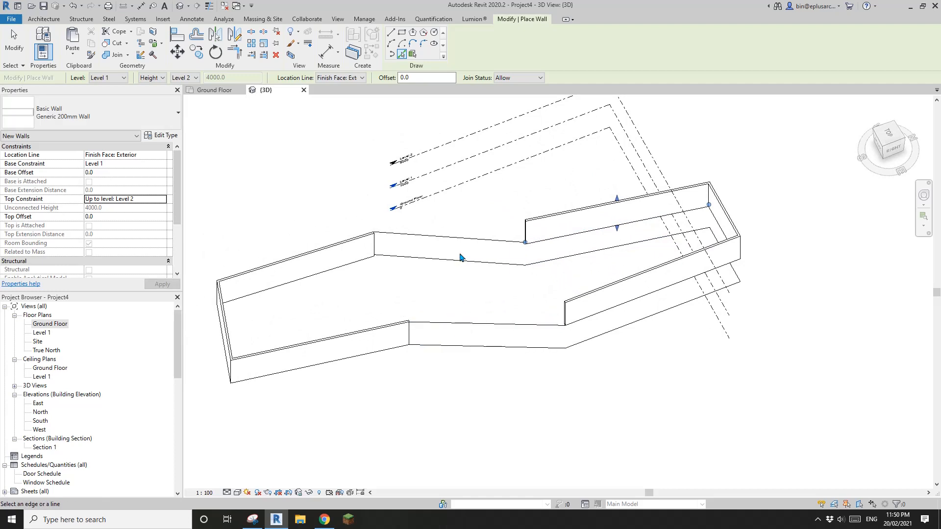
{"action": "scroll", "coordinate": [522, 254], "scroll_direction": "up", "scroll_amount": 1}
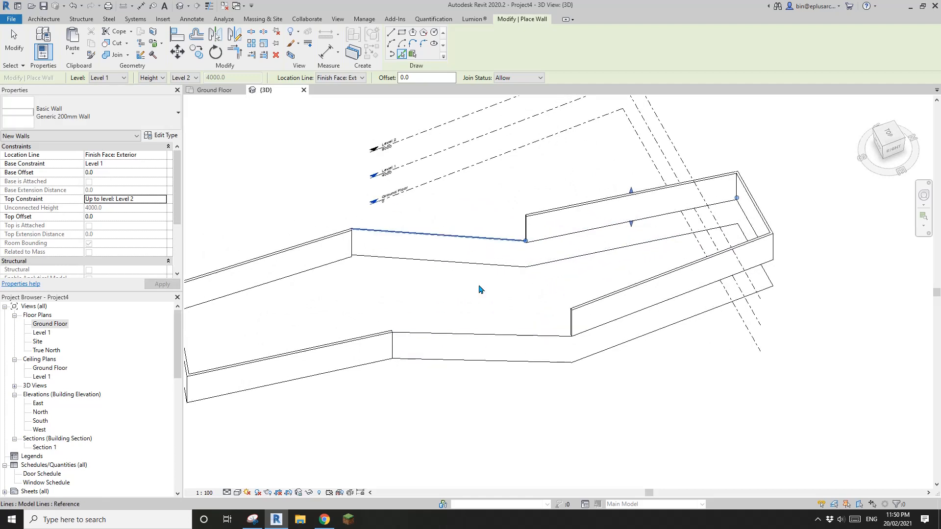
{"action": "middle_click_drag", "start_coordinate": [480, 287], "coordinate": [464, 235], "text": "shift"}
{"action": "middle_click_drag", "start_coordinate": [465, 267], "coordinate": [465, 272], "text": "shift"}
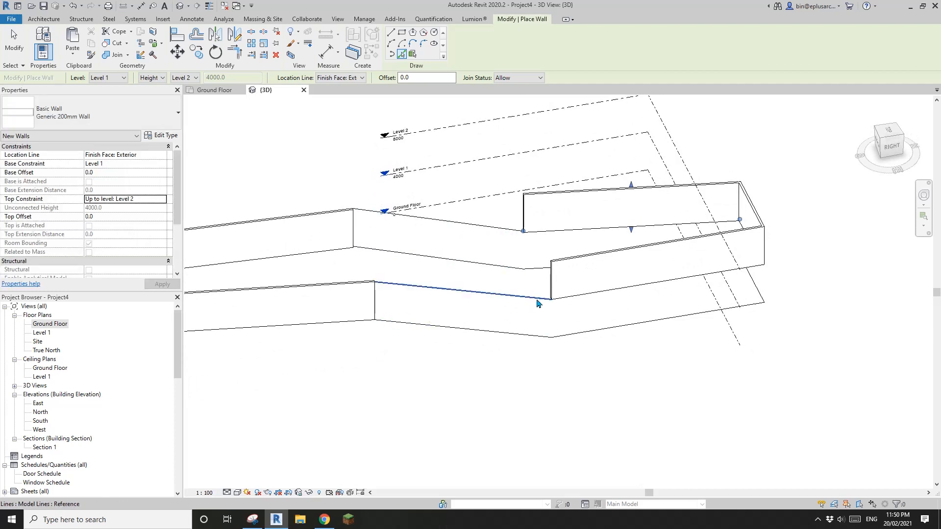
{"action": "middle_click_drag", "start_coordinate": [511, 304], "coordinate": [501, 334], "text": "shift"}
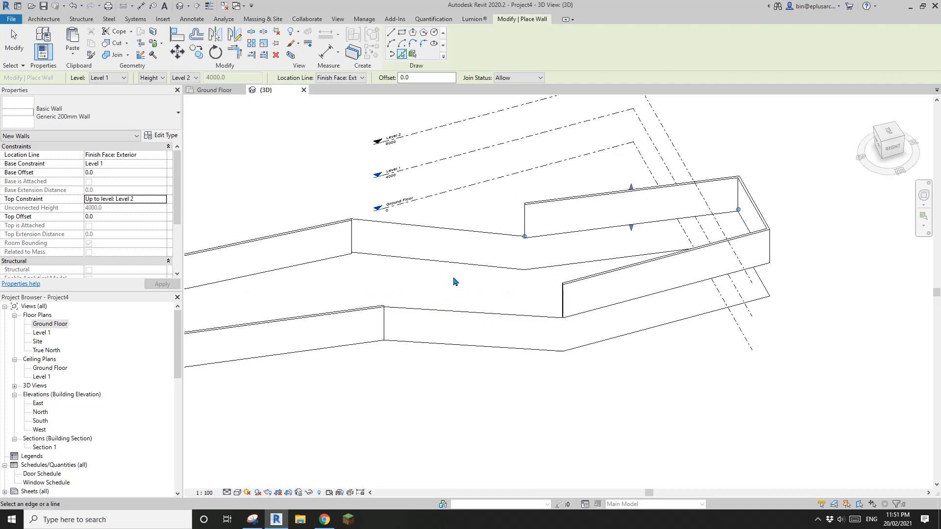
{"action": "middle_click_drag", "start_coordinate": [454, 281], "coordinate": [471, 299], "text": "shift"}
{"action": "left_click", "coordinate": [123, 155]}
{"action": "left_click", "coordinate": [163, 155]}
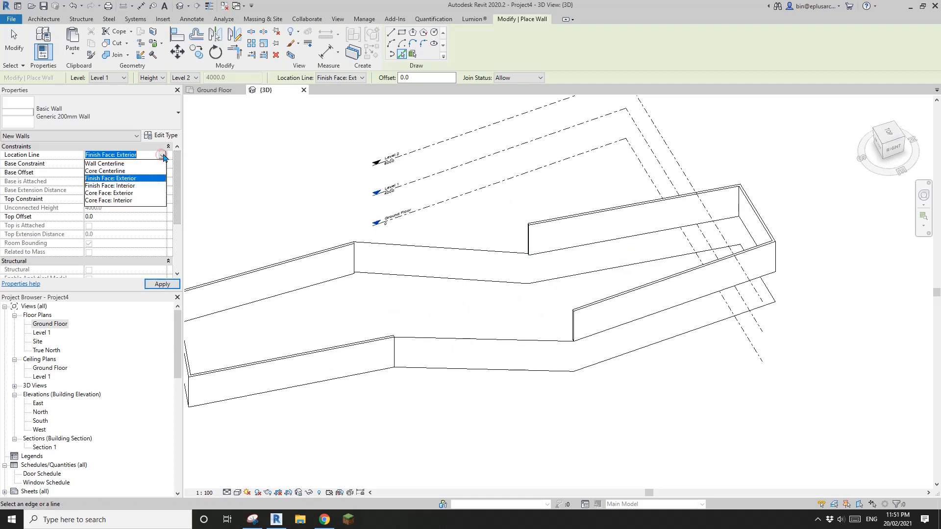
{"action": "left_click", "coordinate": [163, 163]}
{"action": "left_click", "coordinate": [163, 164]}
{"action": "left_click", "coordinate": [105, 171]}
{"action": "middle_click_drag", "start_coordinate": [515, 287], "coordinate": [700, 329], "text": "shift"}
{"action": "left_click", "coordinate": [467, 358]}
{"action": "left_click", "coordinate": [674, 398]}
{"action": "key", "text": "Escape"}
Step: Set the top constraint of both middle walls to Up to level: Level 1
{"action": "left_click", "coordinate": [669, 326]}
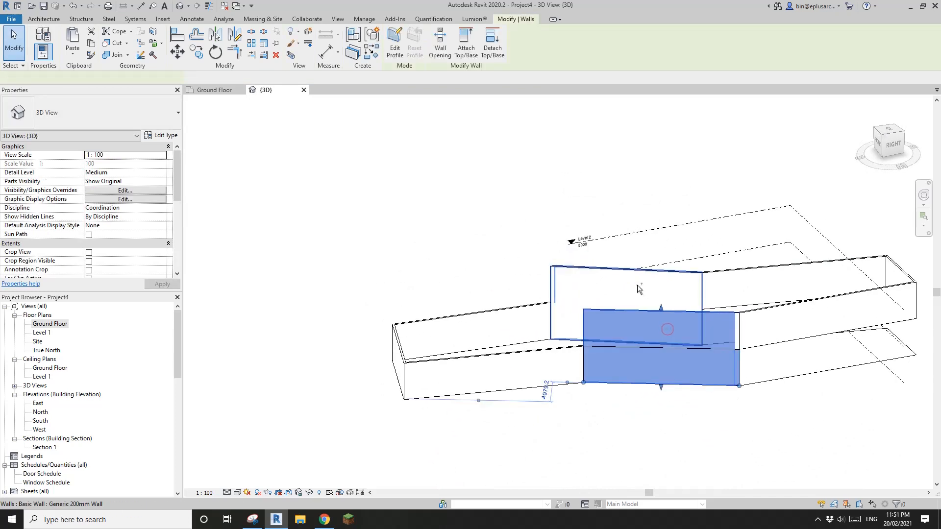
{"action": "left_click", "coordinate": [637, 284], "text": "ctrl"}
{"action": "left_click", "coordinate": [163, 199]}
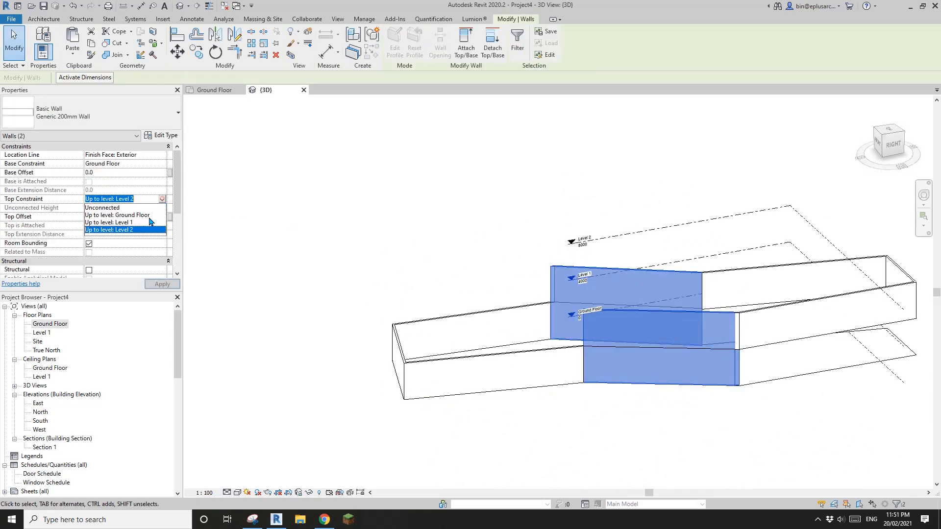
{"action": "left_click", "coordinate": [117, 222]}
{"action": "scroll", "coordinate": [660, 326], "scroll_direction": "down", "scroll_amount": 1}
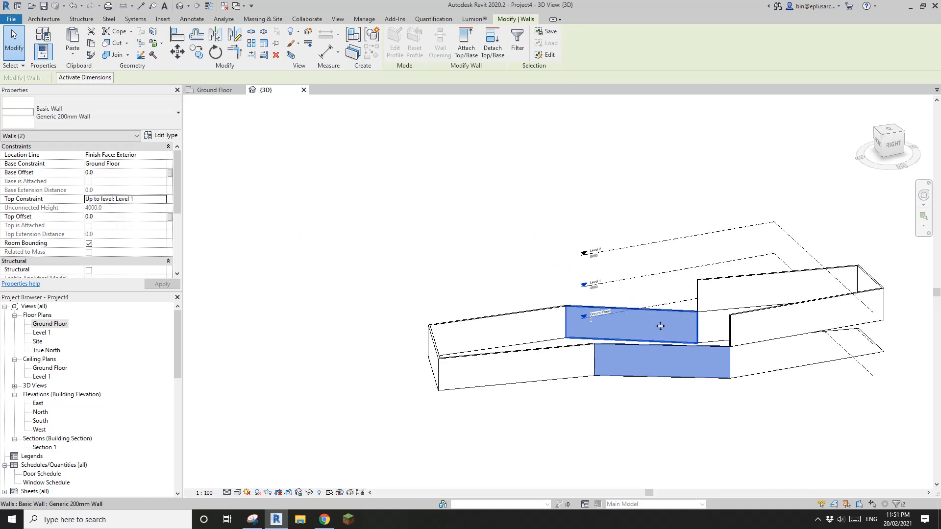
{"action": "middle_click_drag", "start_coordinate": [660, 326], "coordinate": [447, 353]}
{"action": "left_click", "coordinate": [729, 380]}
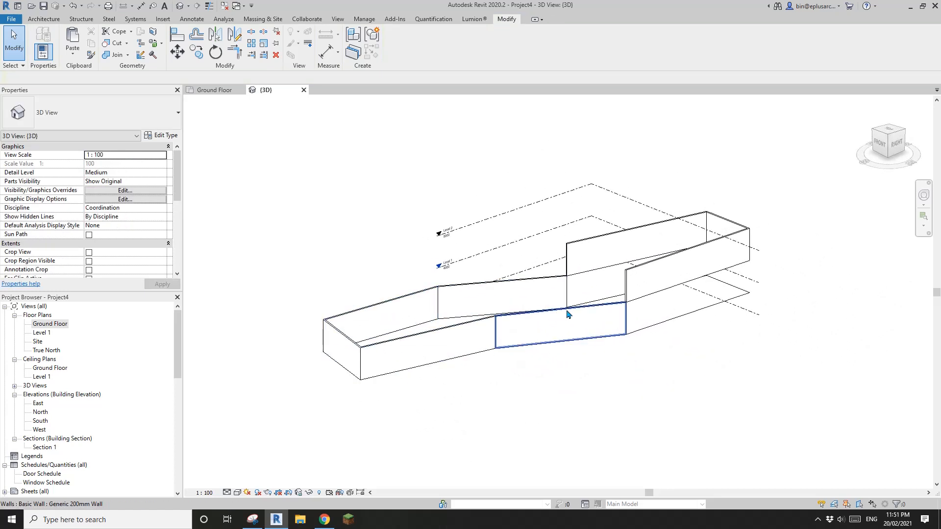
Step: Create a roof footprint on Level 2, picking the chains of walls at the far and near portions as its closed boundary
{"action": "middle_click_drag", "start_coordinate": [656, 272], "coordinate": [666, 284], "text": "shift"}
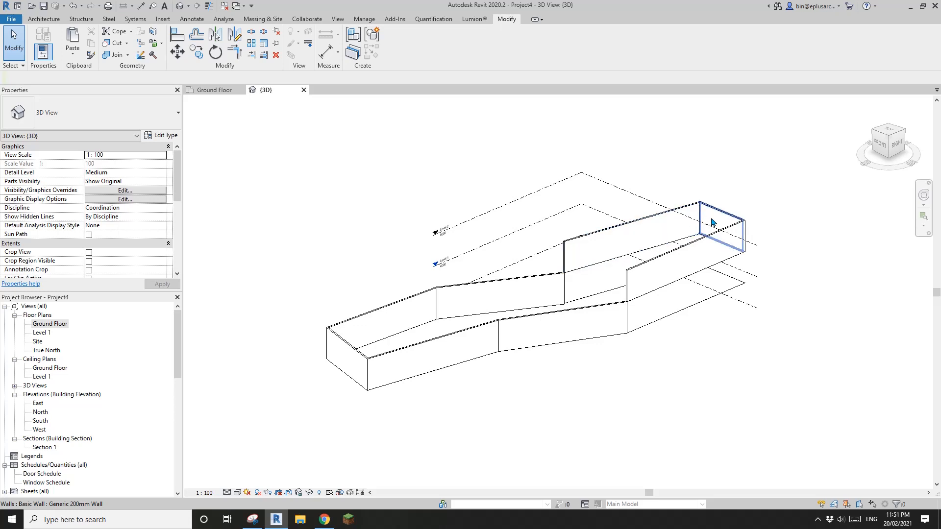
{"action": "middle_click_drag", "start_coordinate": [713, 223], "coordinate": [595, 384], "text": "shift"}
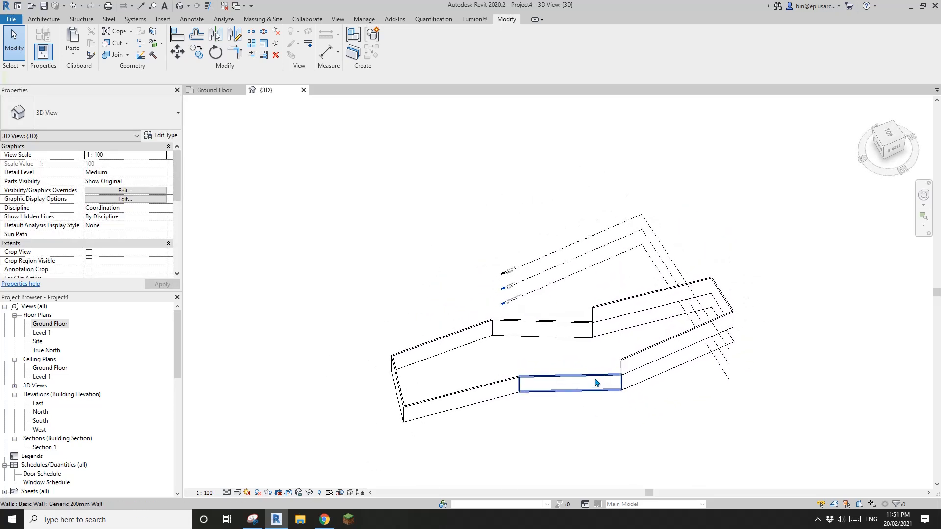
{"action": "left_click", "coordinate": [34, 20]}
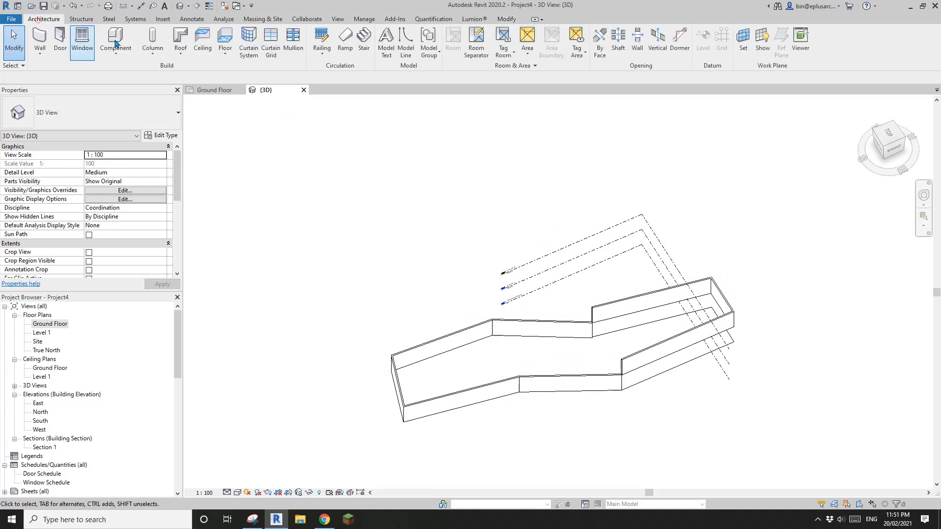
{"action": "left_click", "coordinate": [179, 43]}
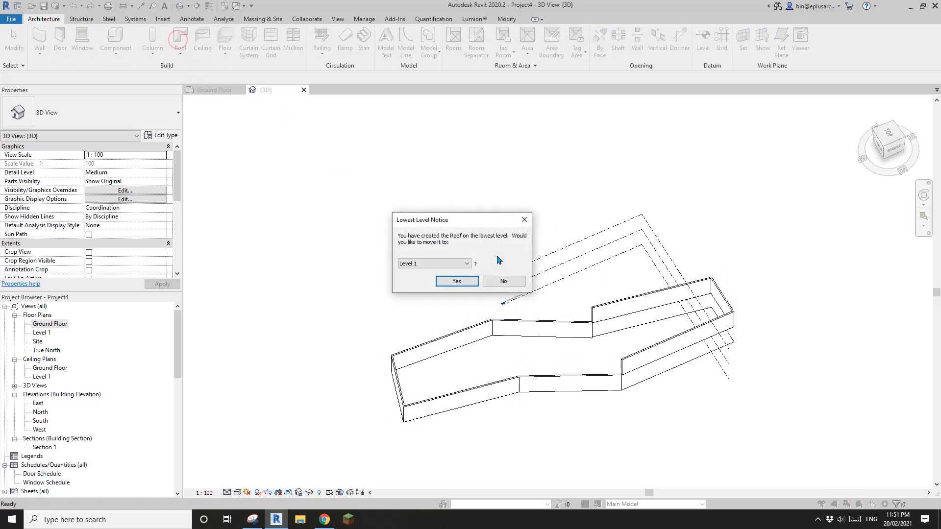
{"action": "left_click", "coordinate": [441, 264]}
{"action": "left_click", "coordinate": [414, 288]}
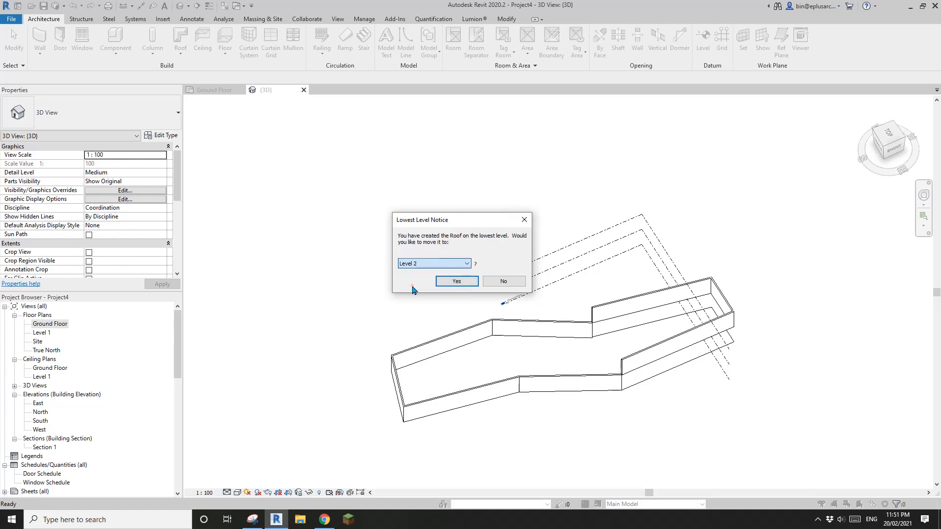
{"action": "left_click", "coordinate": [456, 282]}
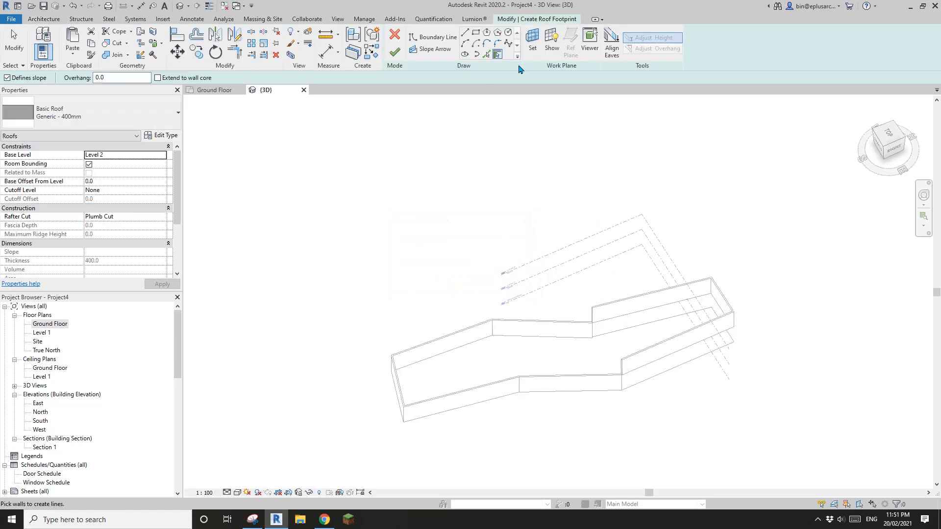
{"action": "key", "text": "Tab"}
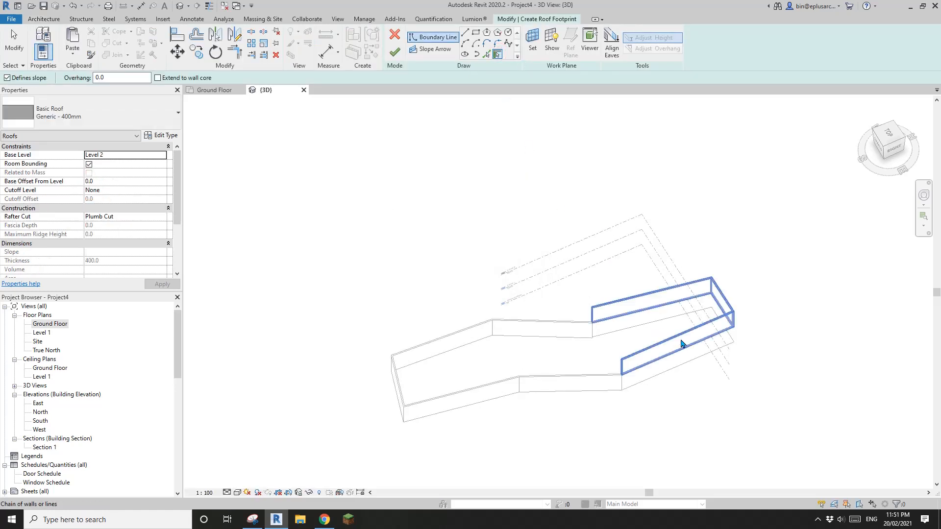
{"action": "left_click", "coordinate": [681, 343]}
{"action": "key", "text": "Tab"}
{"action": "left_click", "coordinate": [542, 388]}
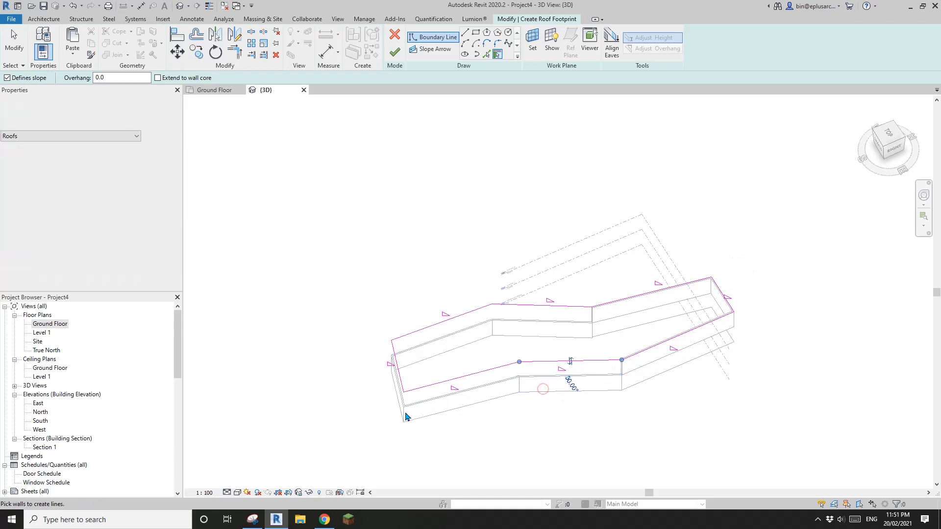
Step: Select the entire chain of roof boundary lines and turn off Defines Slope for all of them
{"action": "key", "text": "Escape"}
{"action": "scroll", "coordinate": [601, 363], "scroll_direction": "up", "scroll_amount": 3}
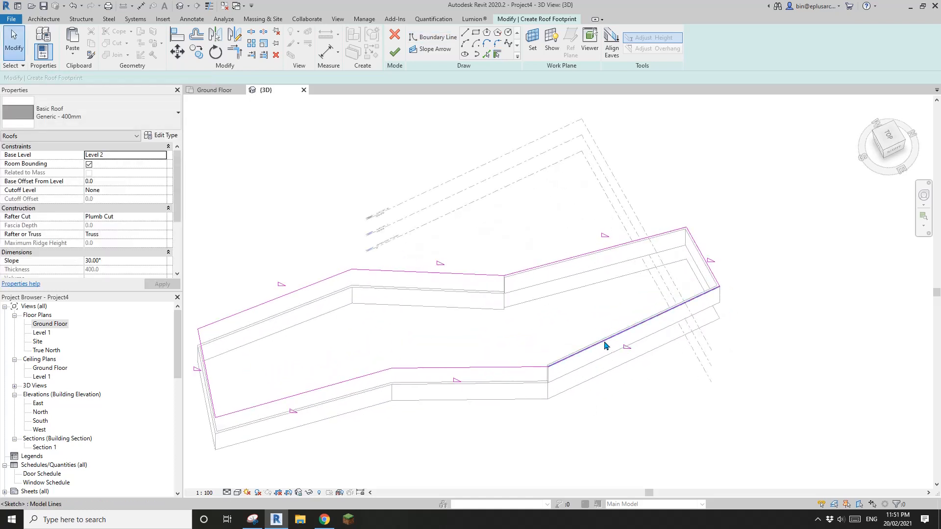
{"action": "left_click", "coordinate": [605, 346]}
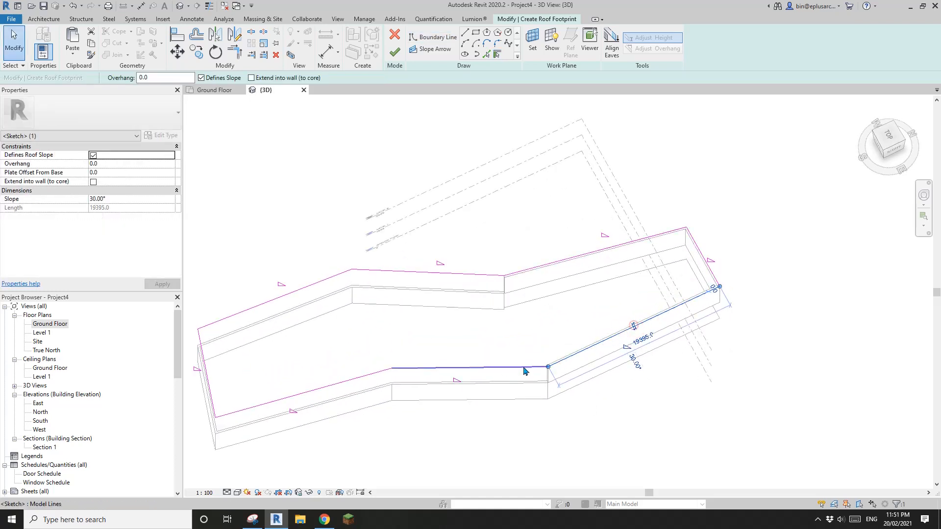
{"action": "left_click", "coordinate": [500, 372]}
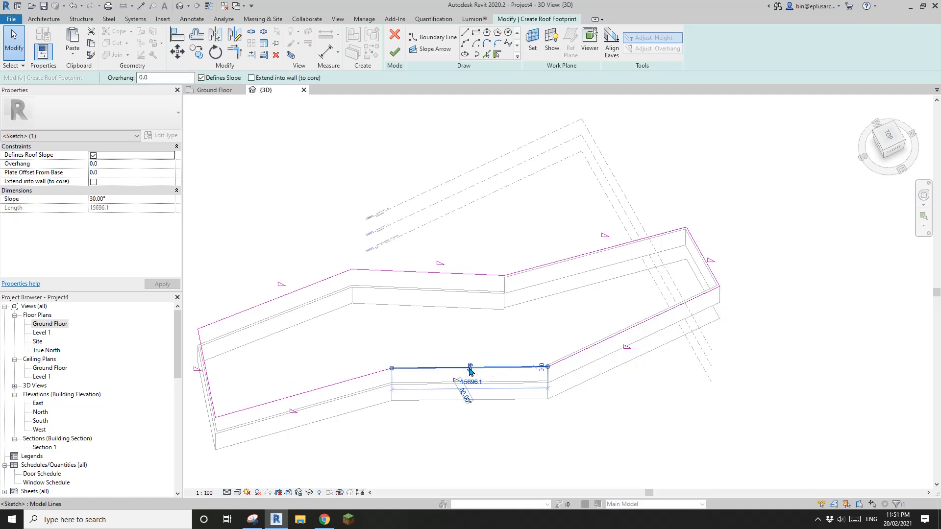
{"action": "left_click", "coordinate": [583, 345]}
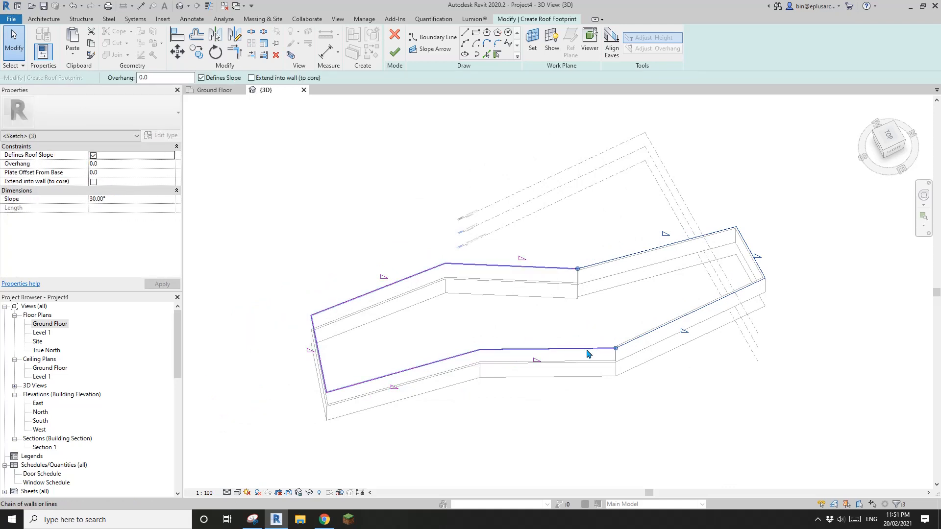
{"action": "left_click", "coordinate": [426, 177]}
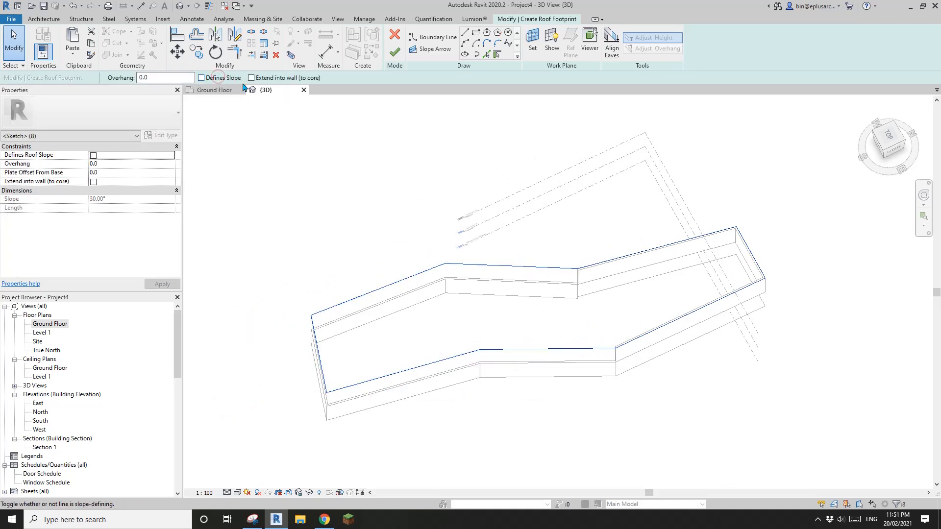
Step: Trim the intersecting roof boundary lines where the middle and far segments meet, and finish the flat roof
{"action": "left_click", "coordinate": [396, 54]}
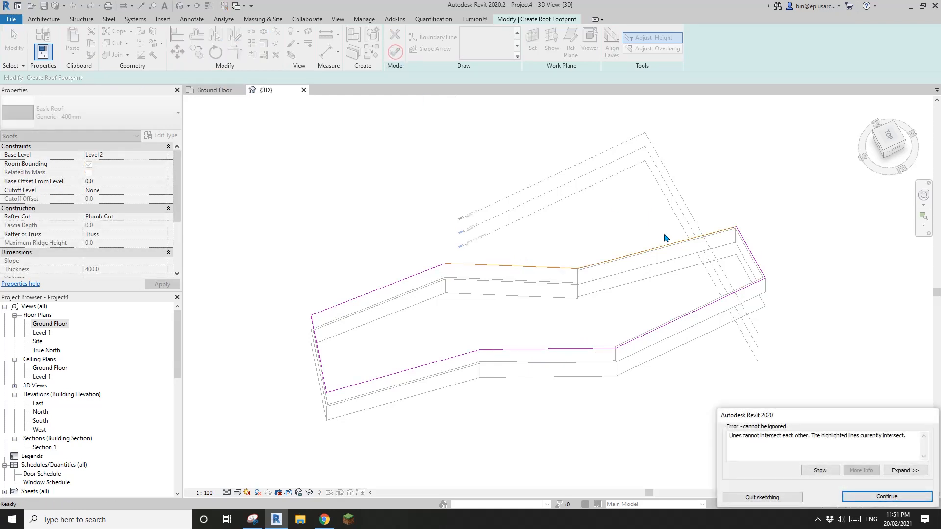
{"action": "key", "text": "Return"}
{"action": "key", "text": "t"}
{"action": "key", "text": "r"}
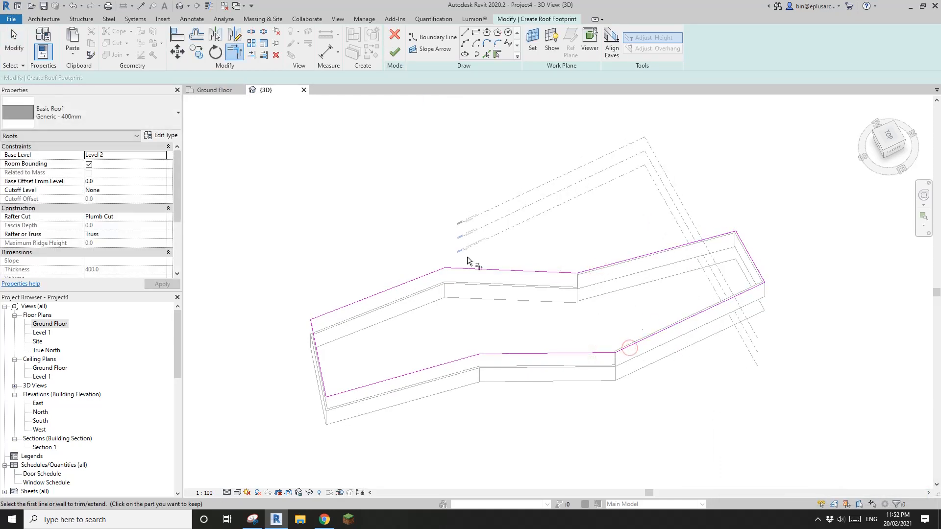
{"action": "left_click", "coordinate": [392, 57]}
{"action": "middle_click_drag", "start_coordinate": [490, 236], "coordinate": [385, 398], "text": "shift"}
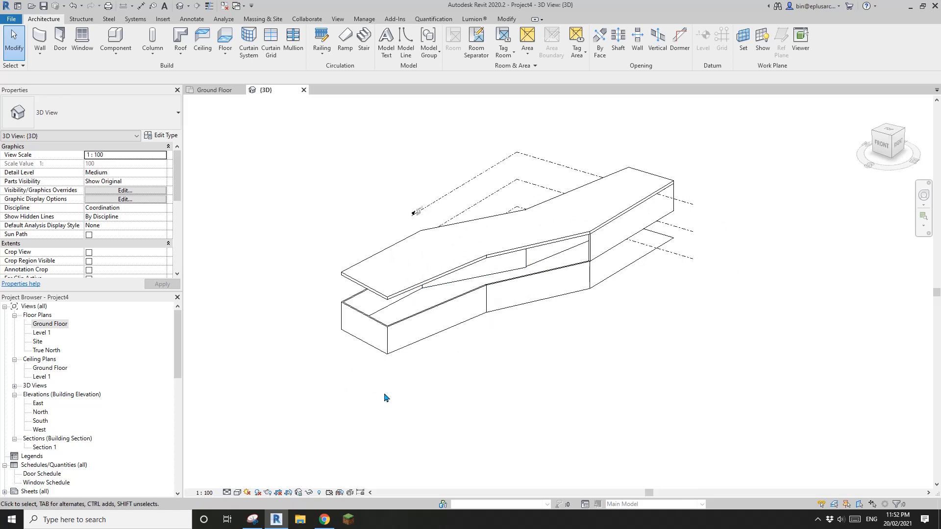
Step: Switch to the Casa 2Y gallery in Chrome and examine its structural diagrams and floor plan
{"action": "left_click", "coordinate": [327, 518]}
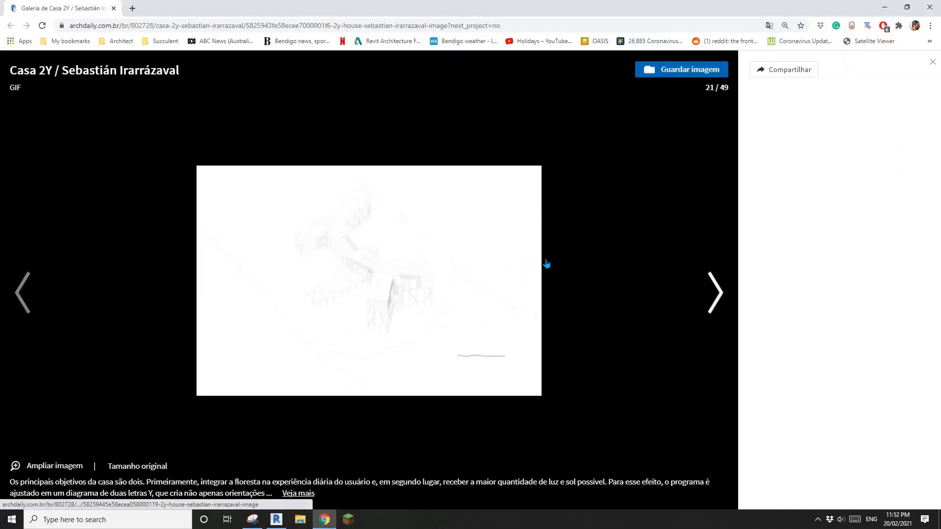
{"action": "key", "text": "Right"}
{"action": "key", "text": "Left"}
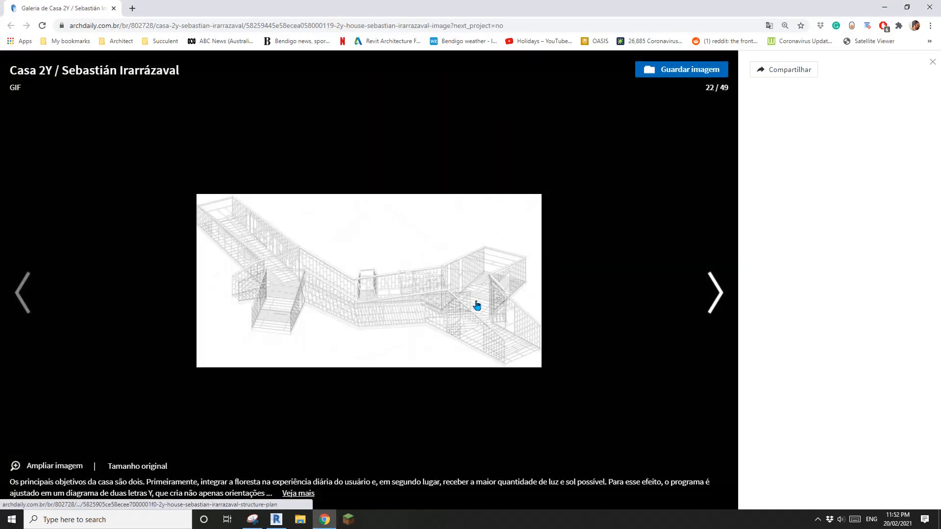
{"action": "key", "text": "Right"}
{"action": "key", "text": "Right"}
{"action": "key", "text": "Right"}
{"action": "key", "text": "Left"}
{"action": "key", "text": "Left"}
{"action": "key", "text": "Left"}
{"action": "key", "text": "Left"}
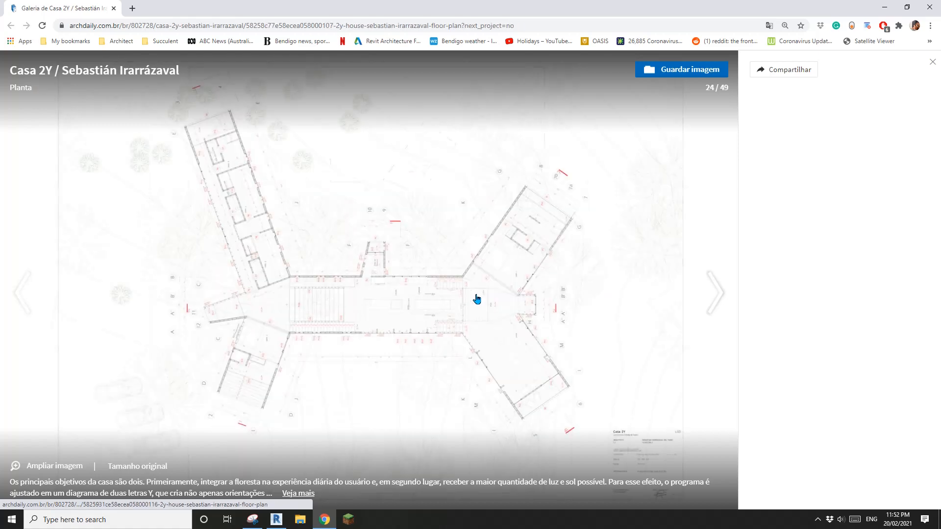
Step: Go back through the Casa 2Y gallery to the photos and examine the exterior views and the aerial view of the roof
{"action": "key", "text": "Left"}
{"action": "key", "text": "Left"}
{"action": "key", "text": "Left"}
{"action": "key", "text": "Left"}
{"action": "key", "text": "Left"}
{"action": "key", "text": "Left"}
{"action": "key", "text": "Left"}
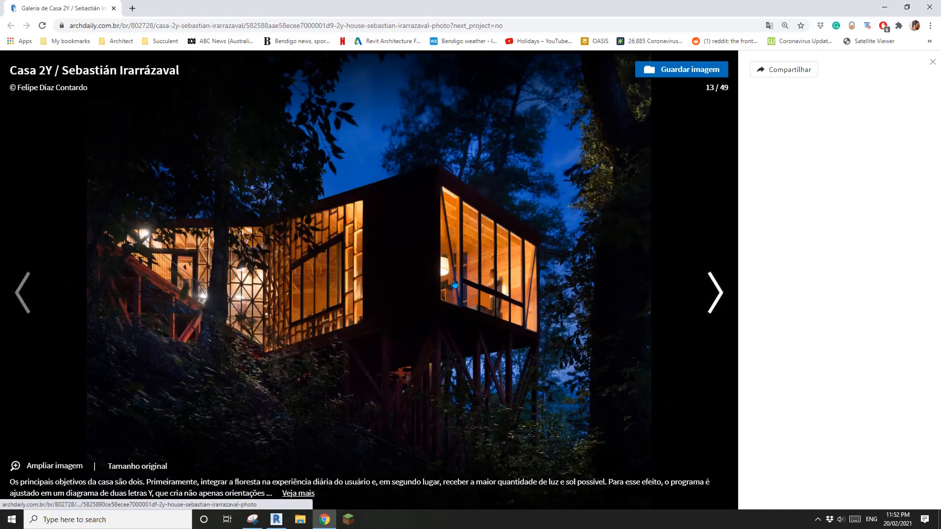
{"action": "key", "text": "Left"}
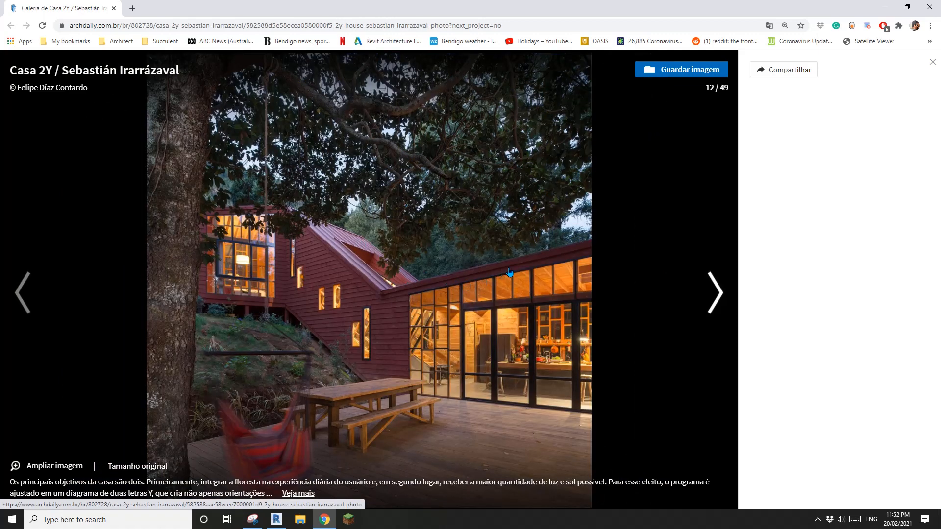
{"action": "key", "text": "Left"}
{"action": "key", "text": "Left"}
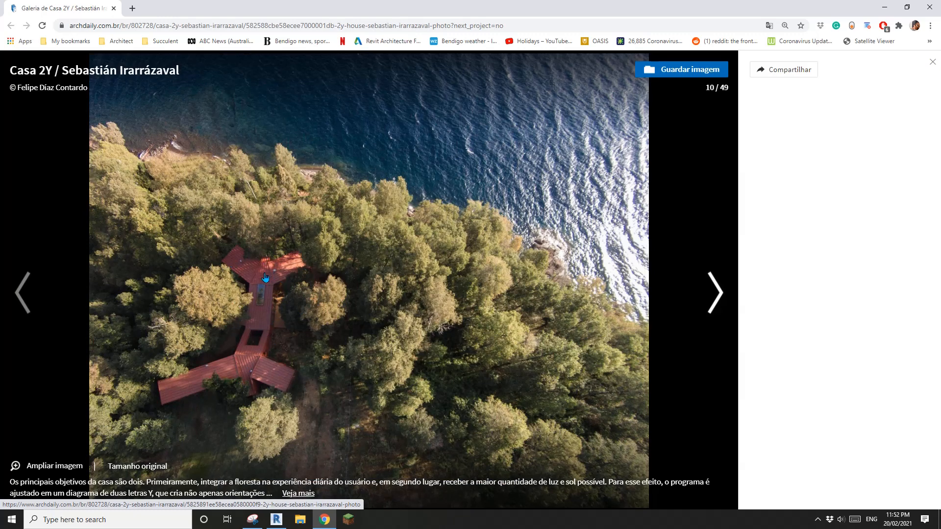
Step: Switch to Revit, edit the roof's sub-elements, and lower the end edge above the ground-floor wing to an elevation of about -4400
{"action": "left_click", "coordinate": [278, 519]}
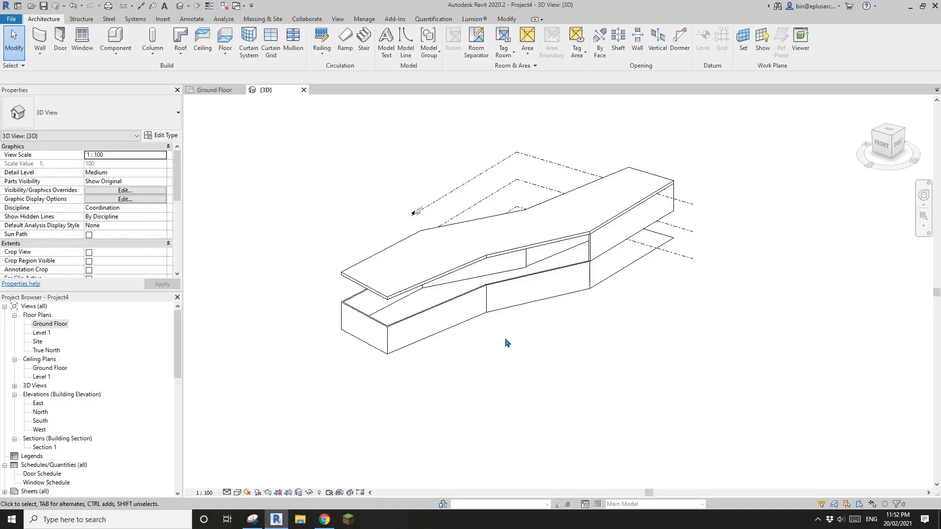
{"action": "mouse_move", "coordinate": [492, 311]}
{"action": "middle_mouse_down", "text": "shift"}
{"action": "mouse_move", "coordinate": [466, 315]}
{"action": "mouse_move", "coordinate": [480, 324]}
{"action": "mouse_move", "coordinate": [489, 300]}
{"action": "middle_mouse_up", "text": "shift"}
{"action": "left_click", "coordinate": [490, 242]}
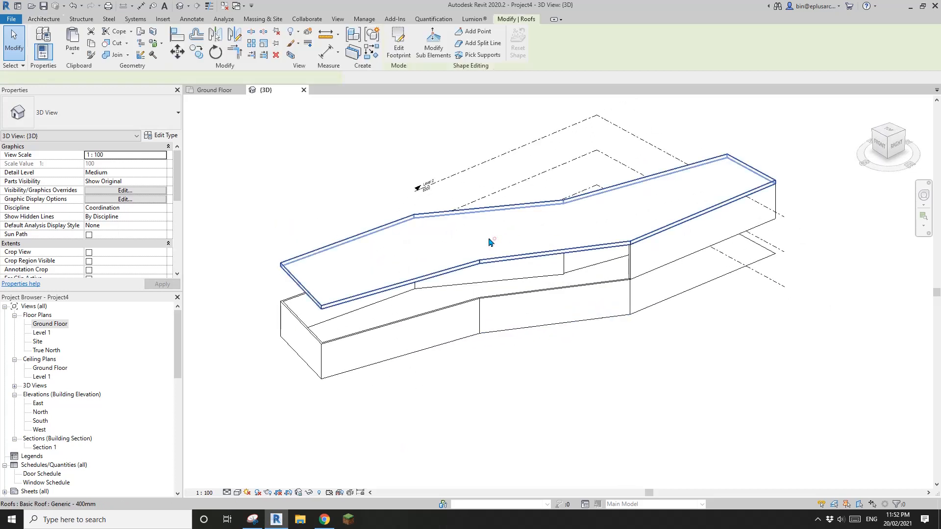
{"action": "left_click", "coordinate": [427, 51]}
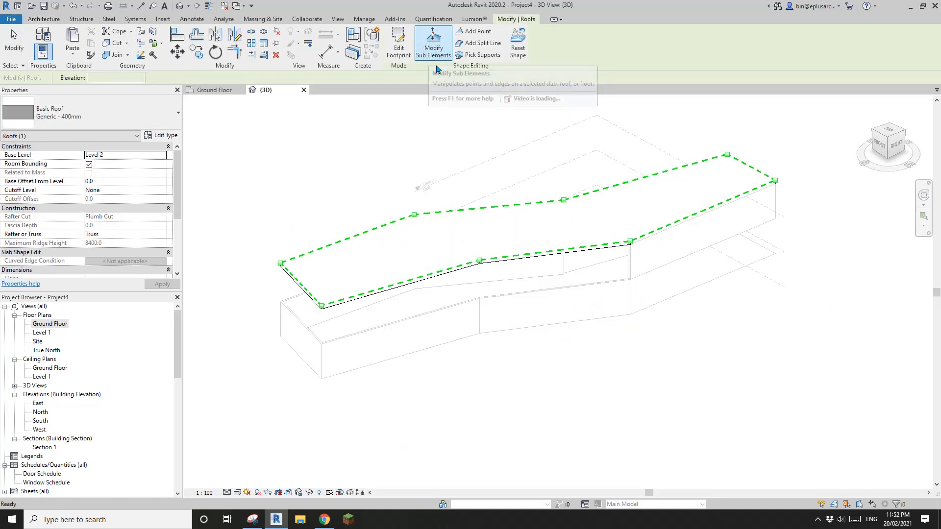
{"action": "middle_click_drag", "start_coordinate": [508, 229], "coordinate": [380, 275], "text": "shift"}
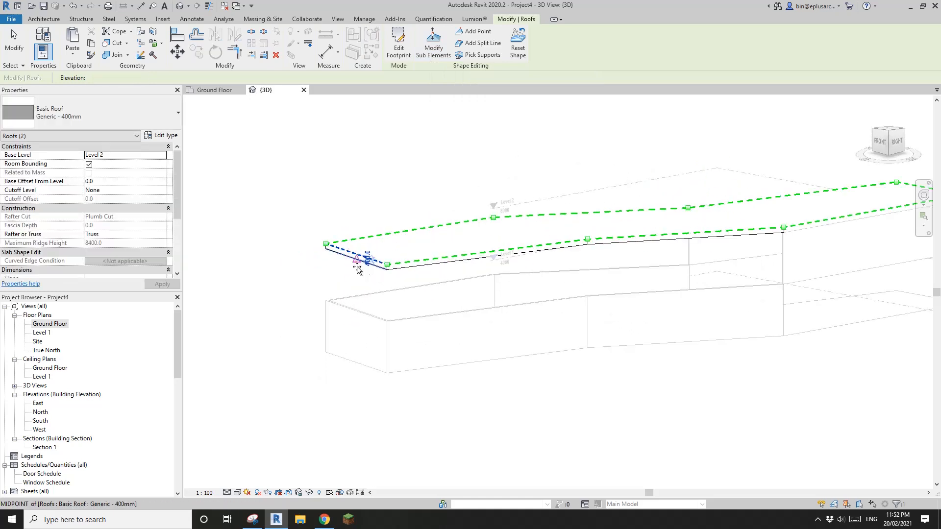
{"action": "left_click_drag", "start_coordinate": [358, 268], "coordinate": [359, 295]}
Step: Lower the roof's fold line at the bend between the low end and the middle segment to about -1700
{"action": "middle_click_drag", "start_coordinate": [473, 319], "coordinate": [539, 253], "text": "shift"}
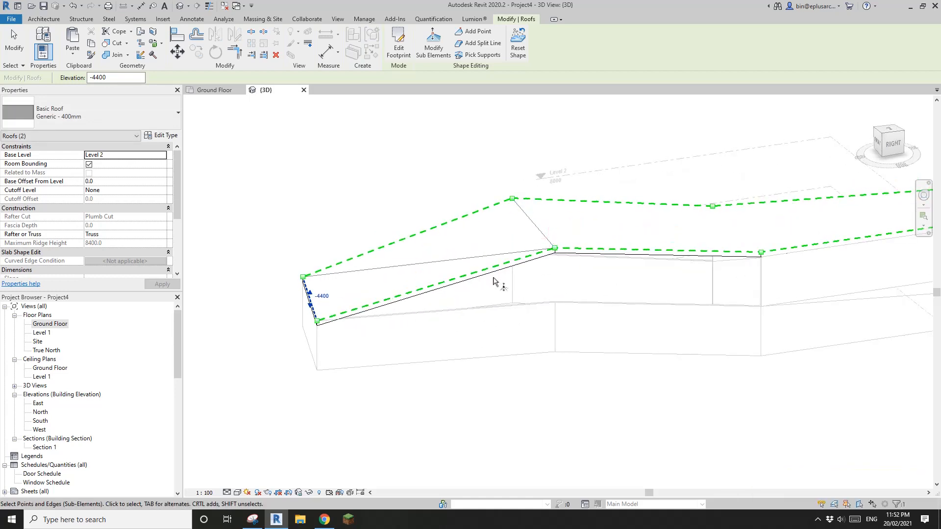
{"action": "middle_click_drag", "start_coordinate": [493, 281], "coordinate": [528, 278], "text": "shift"}
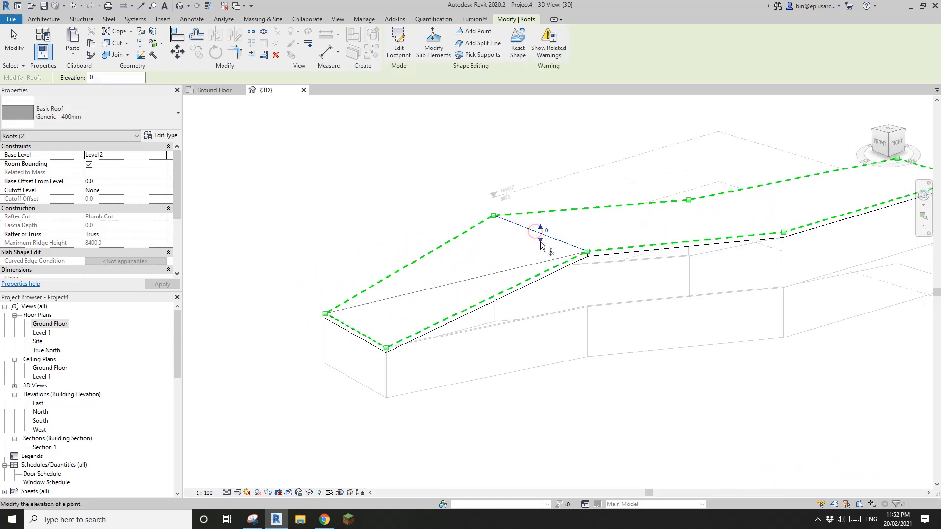
{"action": "left_click", "coordinate": [543, 266]}
{"action": "left_click", "coordinate": [541, 257]}
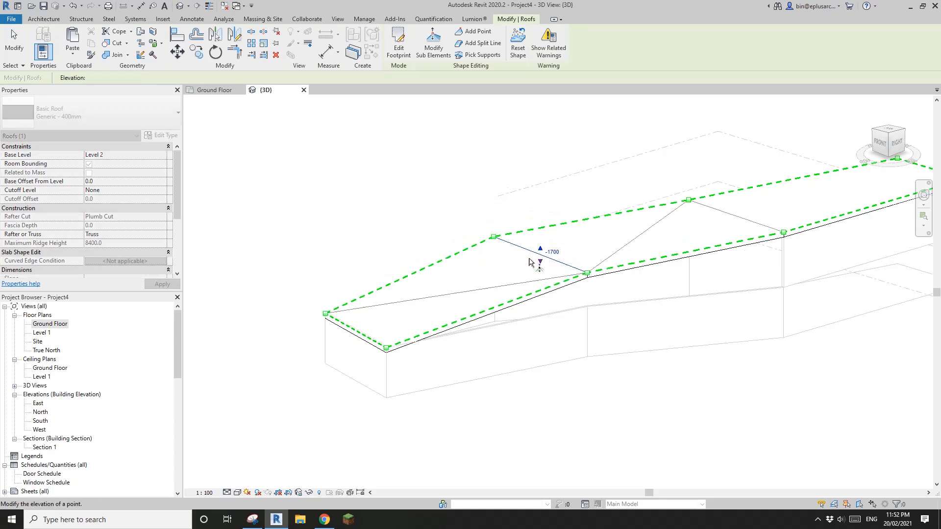
Step: Raise the roof edge at the upper wing's end to about 1000 and lower the adjacent bend point on that side to about -1400
{"action": "middle_click_drag", "start_coordinate": [544, 258], "coordinate": [662, 267], "text": "shift"}
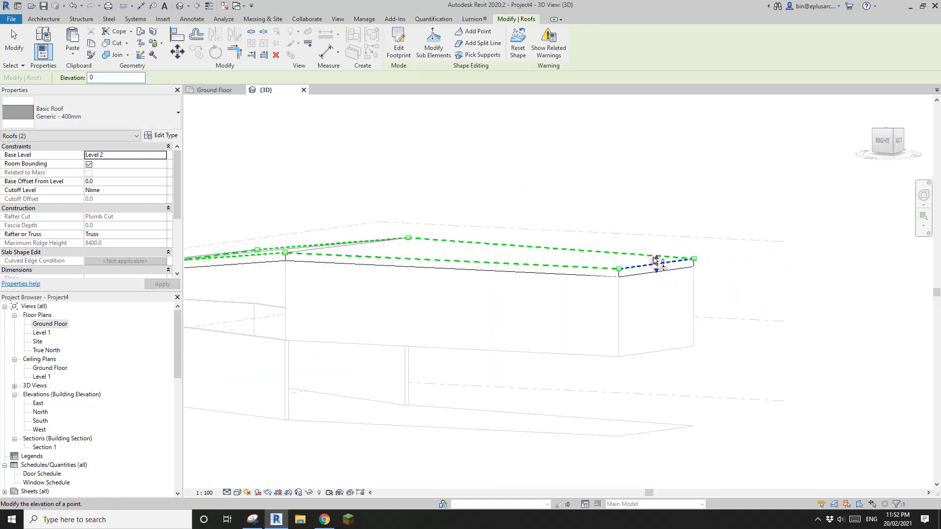
{"action": "left_click_drag", "start_coordinate": [655, 258], "coordinate": [654, 240]}
{"action": "middle_click_drag", "start_coordinate": [402, 252], "coordinate": [430, 311]}
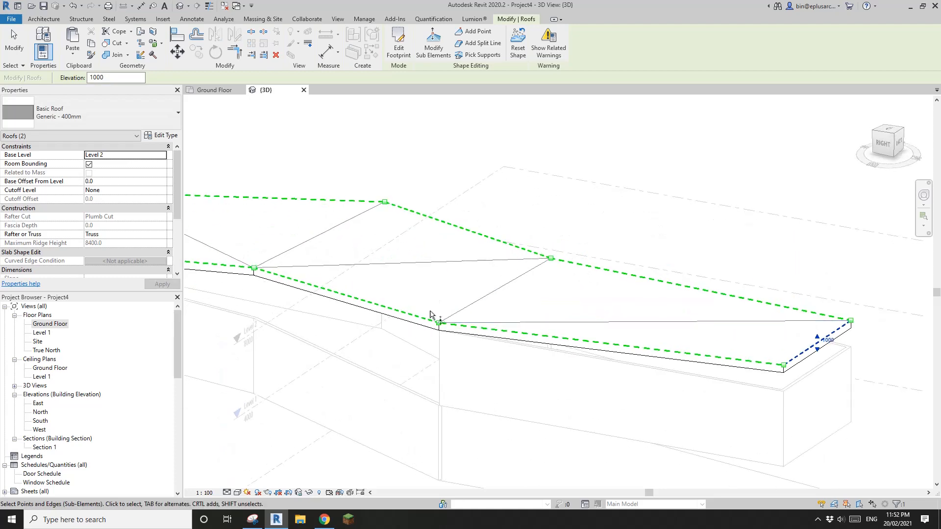
{"action": "left_click_drag", "start_coordinate": [440, 349], "coordinate": [439, 350]}
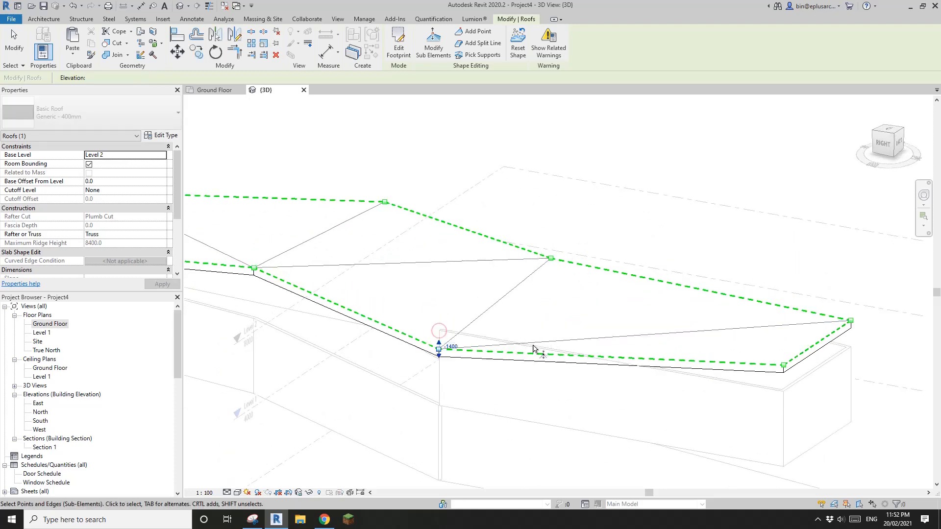
Step: On the opposite roof side, raise the bend point beside the upper wing and lower the one beside the low end to about -2800
{"action": "middle_click_drag", "start_coordinate": [520, 347], "coordinate": [410, 259]}
{"action": "middle_click_drag", "start_coordinate": [462, 234], "coordinate": [426, 249], "text": "shift"}
{"action": "left_click", "coordinate": [428, 236]}
{"action": "left_click_drag", "start_coordinate": [428, 230], "coordinate": [417, 219]}
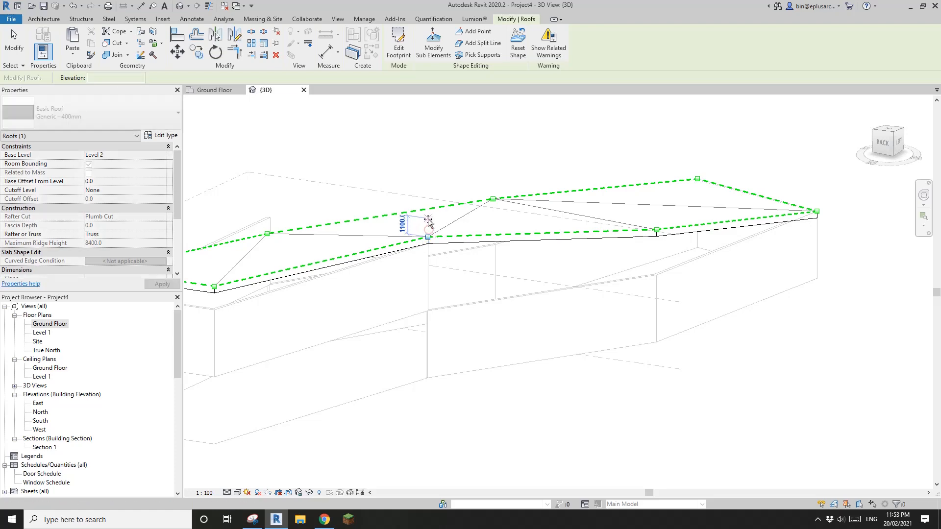
{"action": "middle_click_drag", "start_coordinate": [432, 211], "coordinate": [489, 227], "text": "shift"}
{"action": "left_click_drag", "start_coordinate": [610, 261], "coordinate": [612, 272]}
Step: Add a split line across the roof's low end, from the -2800 bend point to the opposite end corner
{"action": "middle_click_drag", "start_coordinate": [611, 271], "coordinate": [450, 298], "text": "shift"}
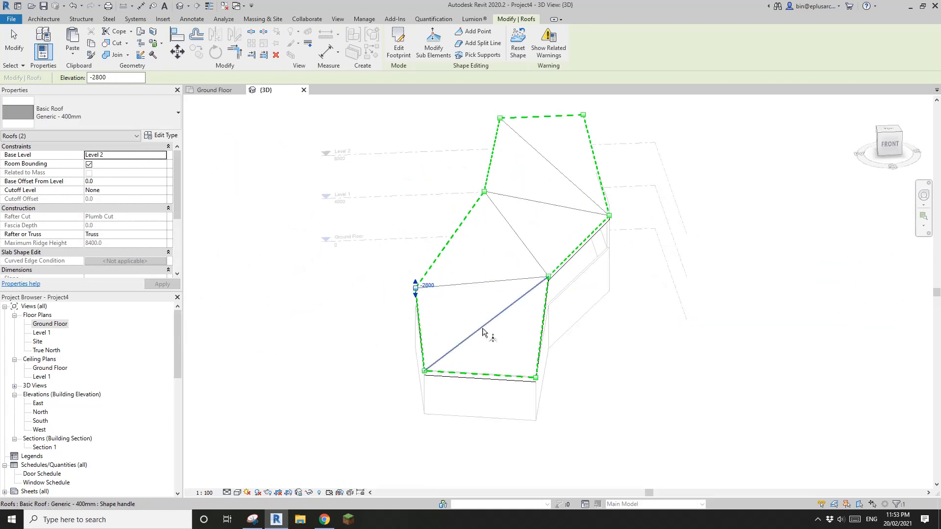
{"action": "middle_click_drag", "start_coordinate": [483, 331], "coordinate": [457, 293], "text": "shift"}
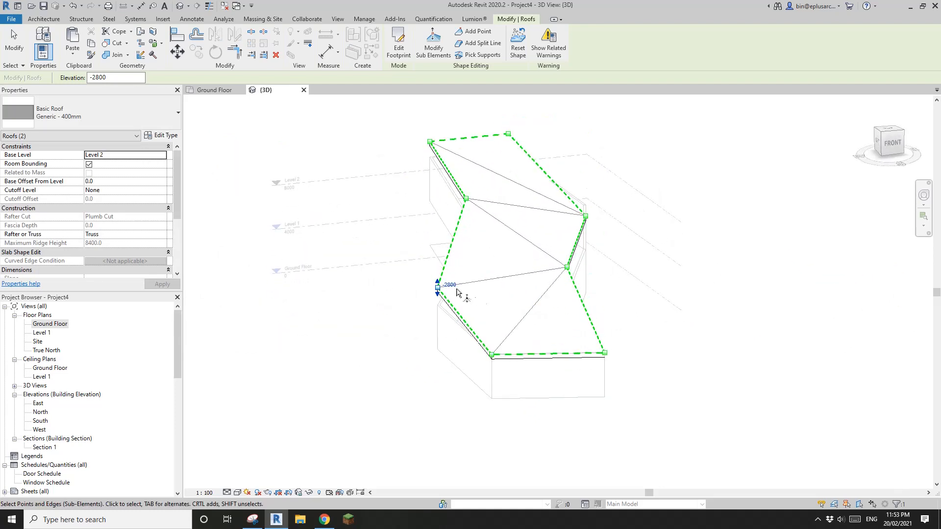
{"action": "left_click", "coordinate": [476, 43]}
{"action": "left_click", "coordinate": [437, 288]}
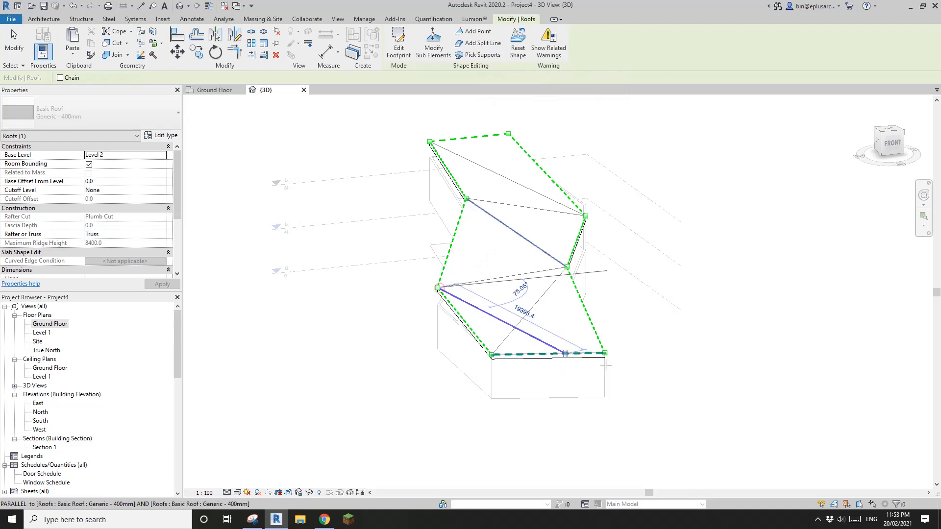
{"action": "left_click", "coordinate": [605, 354]}
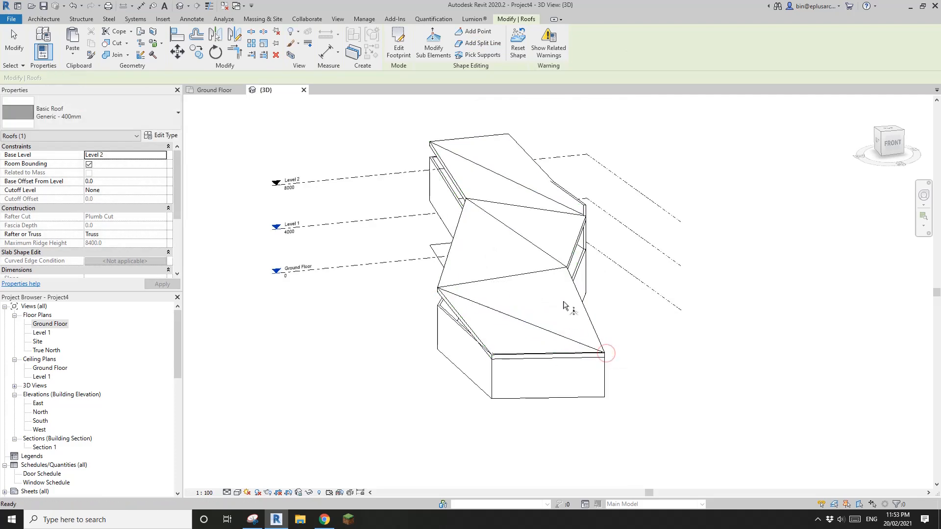
{"action": "middle_click_drag", "start_coordinate": [564, 306], "coordinate": [543, 314], "text": "shift"}
{"action": "key", "text": "Escape"}
Step: Edit the roof's sub-elements again and raise the right-side corner point at the upper wing's end to 2700
{"action": "scroll", "coordinate": [689, 294], "scroll_direction": "up", "scroll_amount": 2}
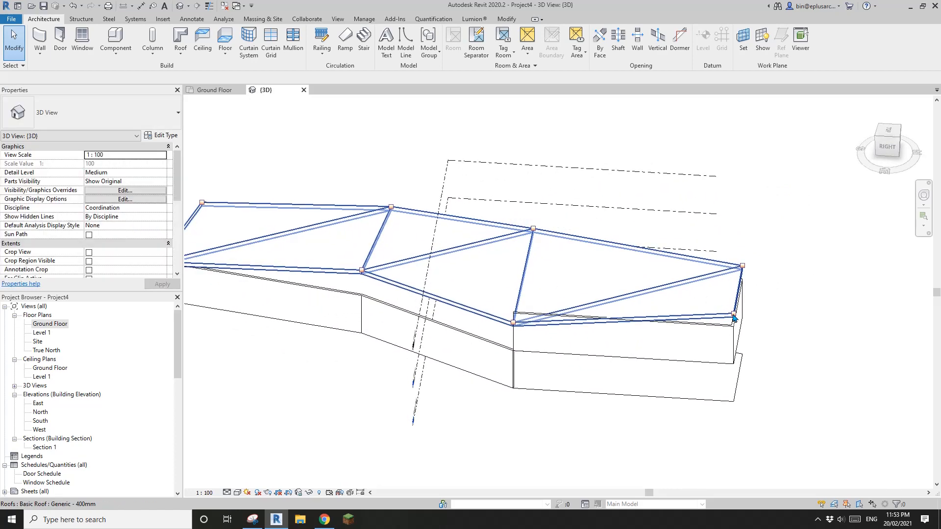
{"action": "left_click", "coordinate": [722, 310]}
{"action": "middle_click_drag", "start_coordinate": [721, 310], "coordinate": [683, 275], "text": "shift"}
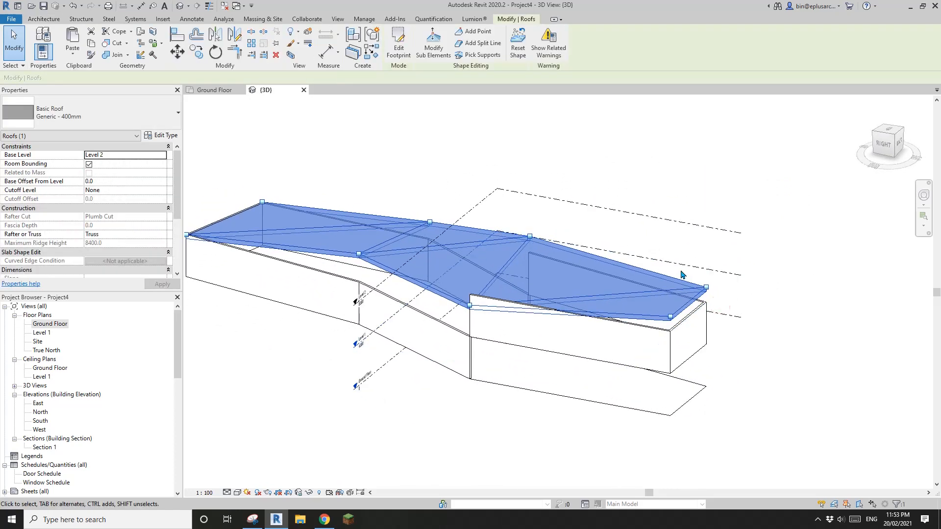
{"action": "scroll", "coordinate": [683, 275], "scroll_direction": "up", "scroll_amount": 1}
{"action": "left_click", "coordinate": [433, 45]}
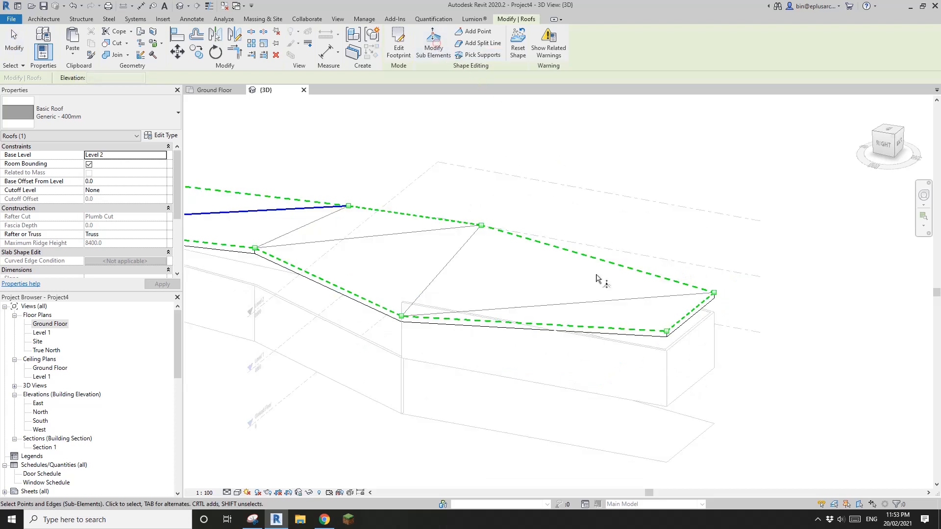
{"action": "left_click", "coordinate": [666, 332]}
{"action": "type", "text": "2700"}
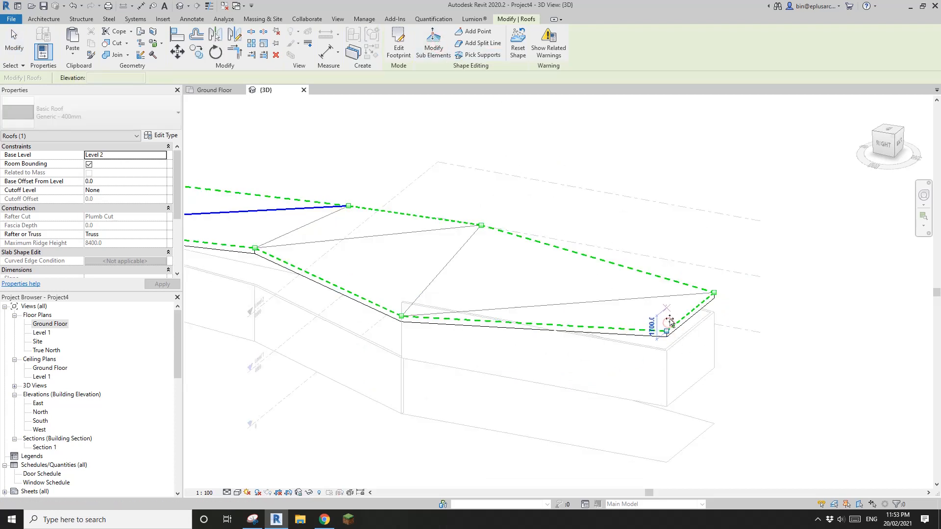
{"action": "key", "text": "Return"}
{"action": "middle_click_drag", "start_coordinate": [657, 349], "coordinate": [635, 251], "text": "shift"}
{"action": "key", "text": "Escape"}
{"action": "key", "text": "Escape"}
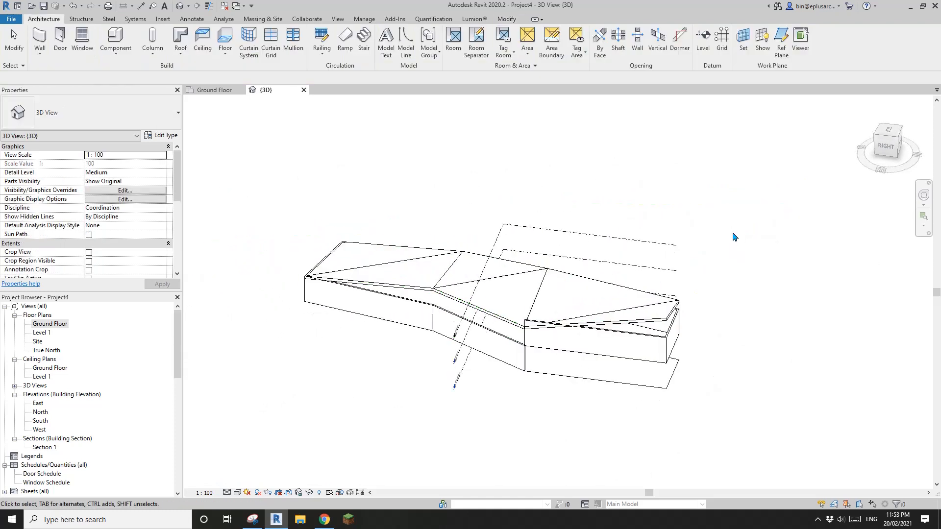
Step: Select the chain of three upper-level walls and attach their tops to the folded roof
{"action": "middle_click_drag", "start_coordinate": [655, 300], "coordinate": [599, 372], "text": "shift"}
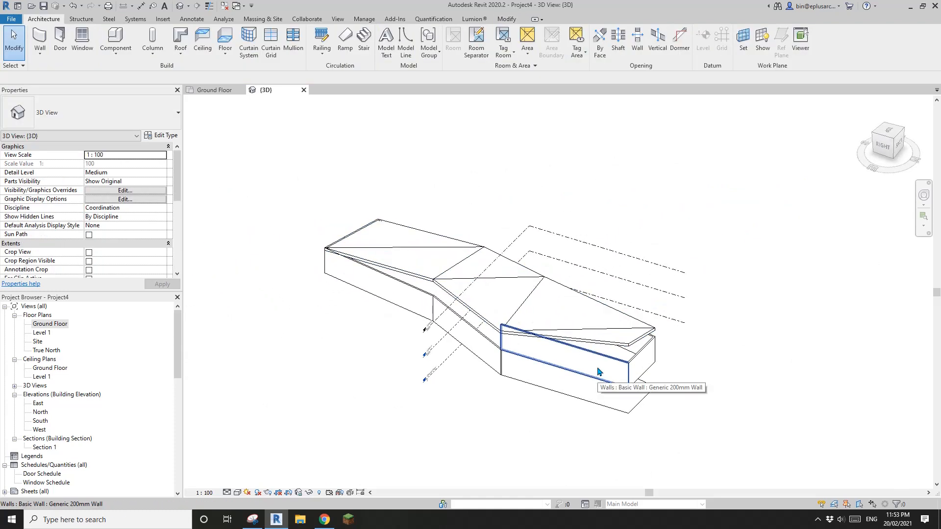
{"action": "left_click", "coordinate": [599, 372]}
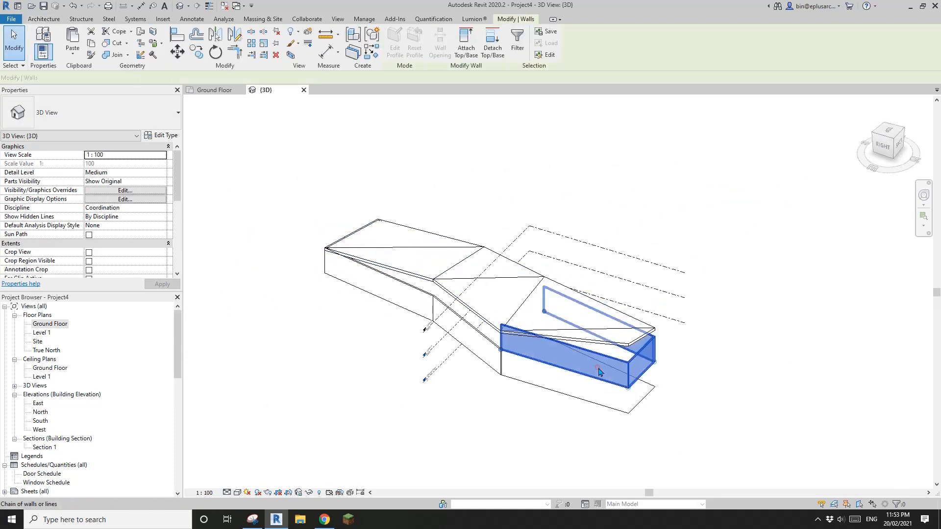
{"action": "left_click", "coordinate": [461, 47]}
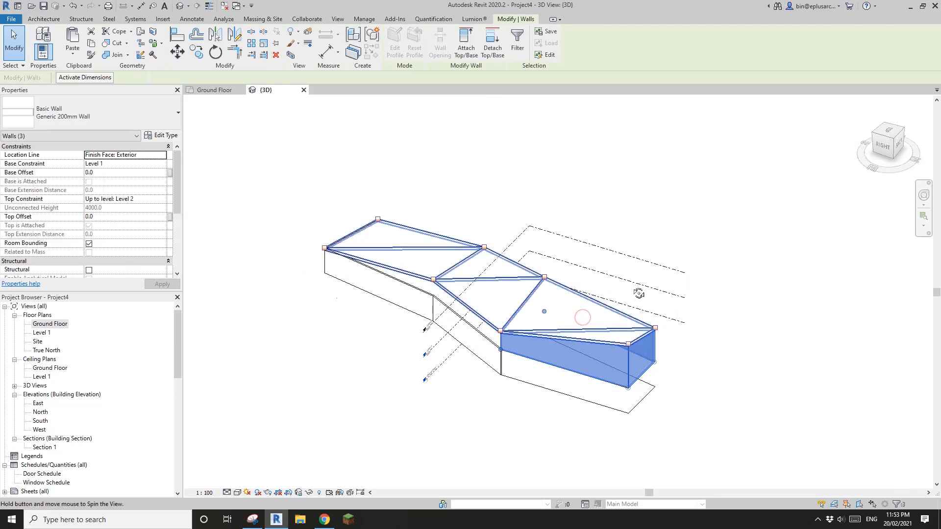
{"action": "middle_click_drag", "start_coordinate": [639, 292], "coordinate": [741, 265], "text": "shift"}
{"action": "key", "text": "Escape"}
Step: Select the chain of five ground-floor walls and attach their tops to the folded roof
{"action": "key", "text": "Tab"}
{"action": "left_click", "coordinate": [489, 402]}
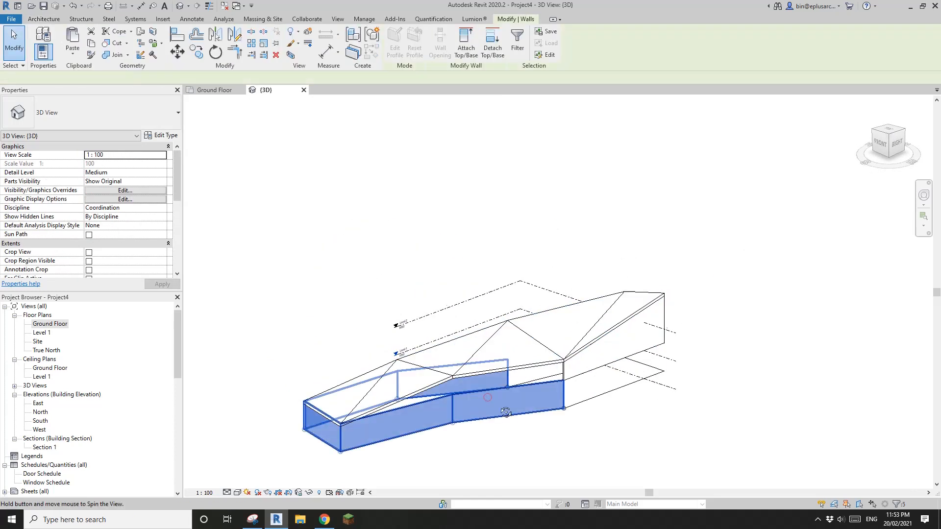
{"action": "middle_click_drag", "start_coordinate": [489, 402], "coordinate": [531, 105], "text": "shift"}
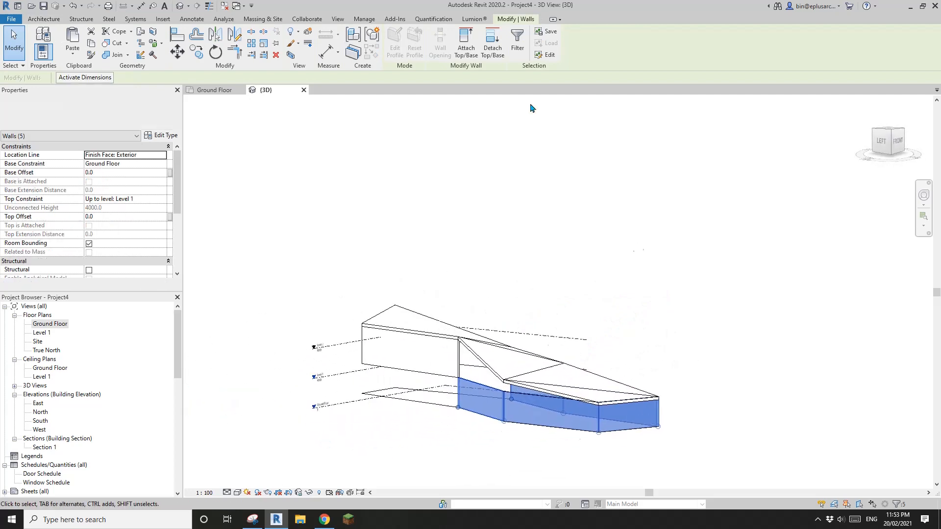
{"action": "left_click", "coordinate": [502, 362]}
{"action": "middle_click_drag", "start_coordinate": [514, 377], "coordinate": [616, 359], "text": "shift"}
{"action": "key", "text": "Escape"}
Step: Start a Generic 150mm floor and pick the upper wing's three walls as its boundary lines
{"action": "middle_click_drag", "start_coordinate": [549, 380], "coordinate": [479, 279], "text": "shift"}
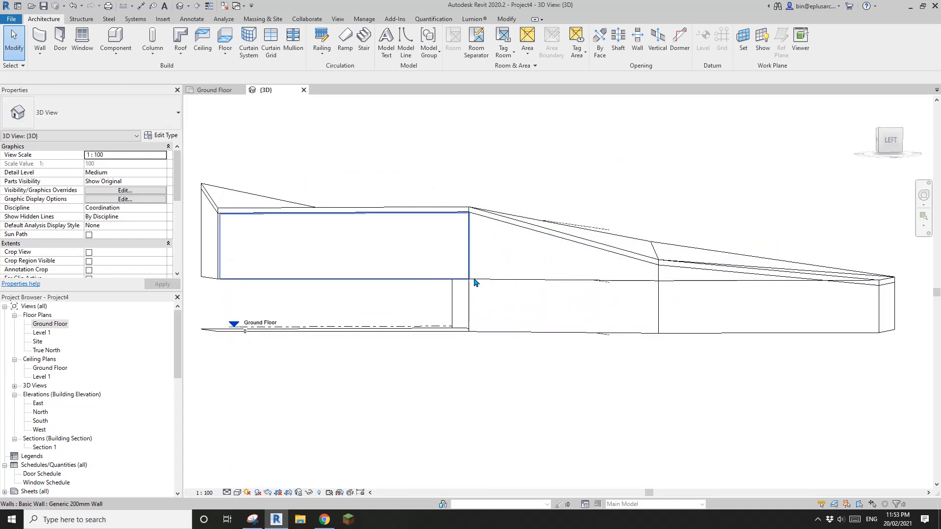
{"action": "scroll", "coordinate": [523, 319], "scroll_direction": "up", "scroll_amount": 2}
{"action": "left_click", "coordinate": [523, 319]}
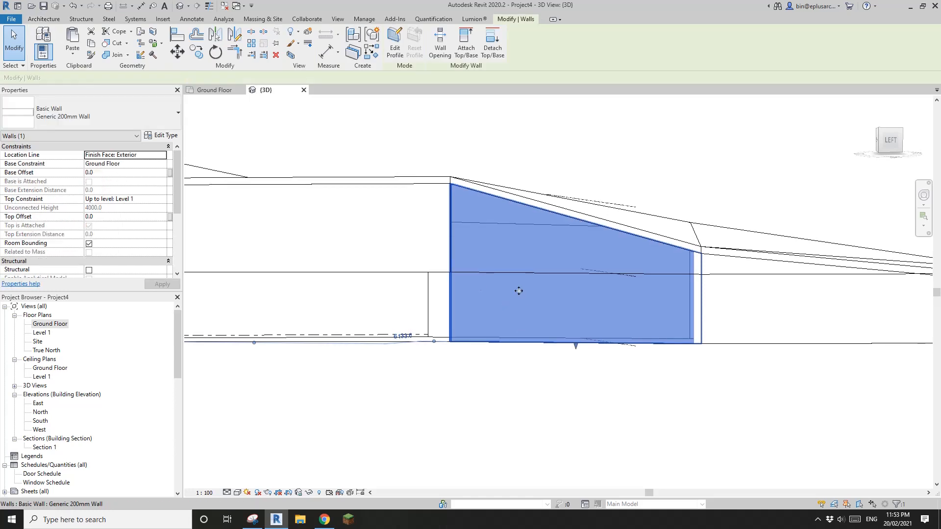
{"action": "middle_click_drag", "start_coordinate": [528, 295], "coordinate": [713, 285], "text": "shift"}
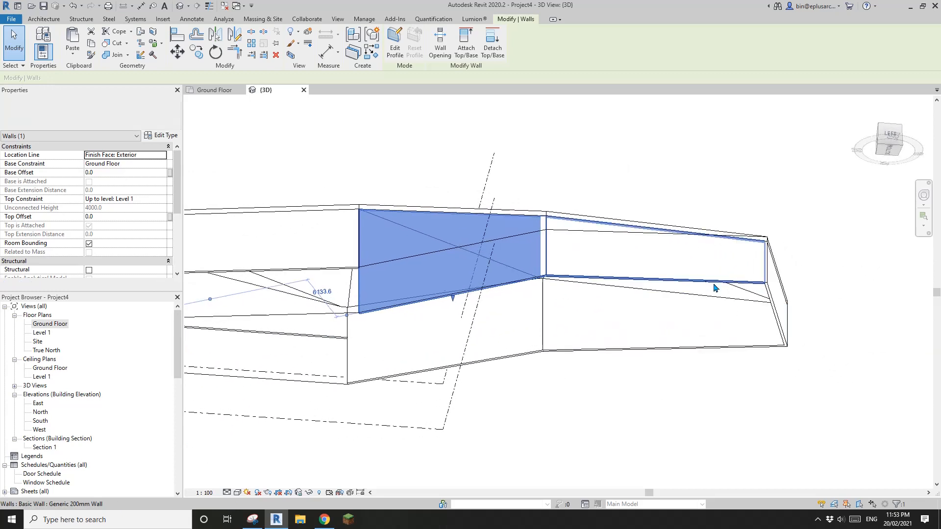
{"action": "left_click", "coordinate": [48, 20]}
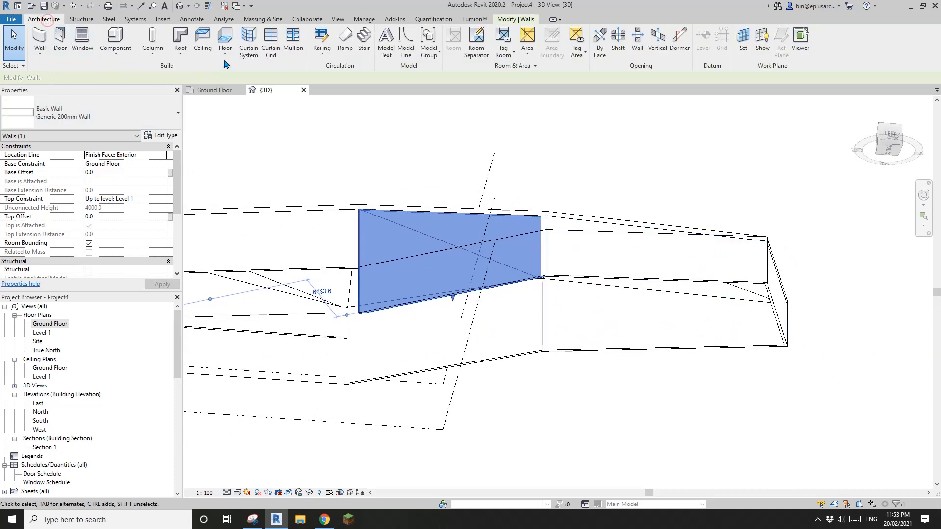
{"action": "left_click", "coordinate": [223, 39]}
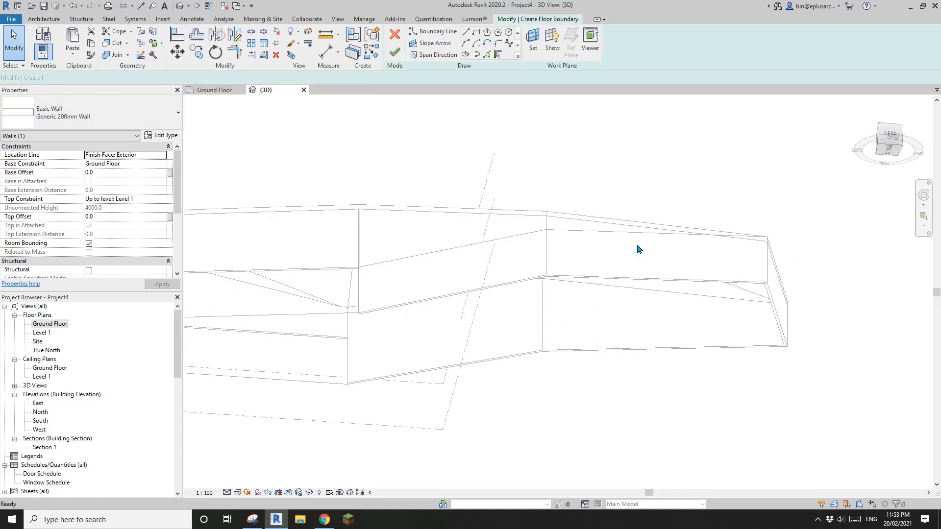
{"action": "left_click", "coordinate": [499, 55]}
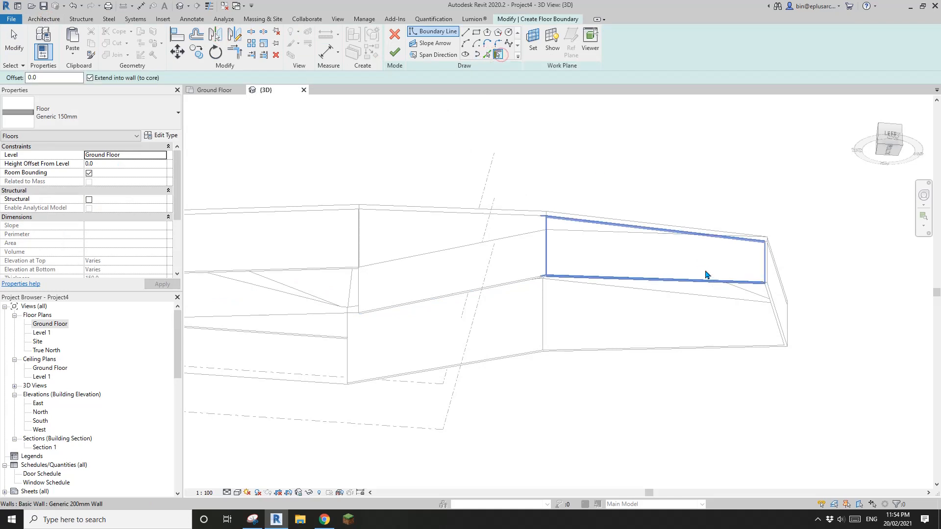
{"action": "left_click", "coordinate": [706, 271]}
{"action": "left_click", "coordinate": [773, 315]}
{"action": "left_click", "coordinate": [730, 337]}
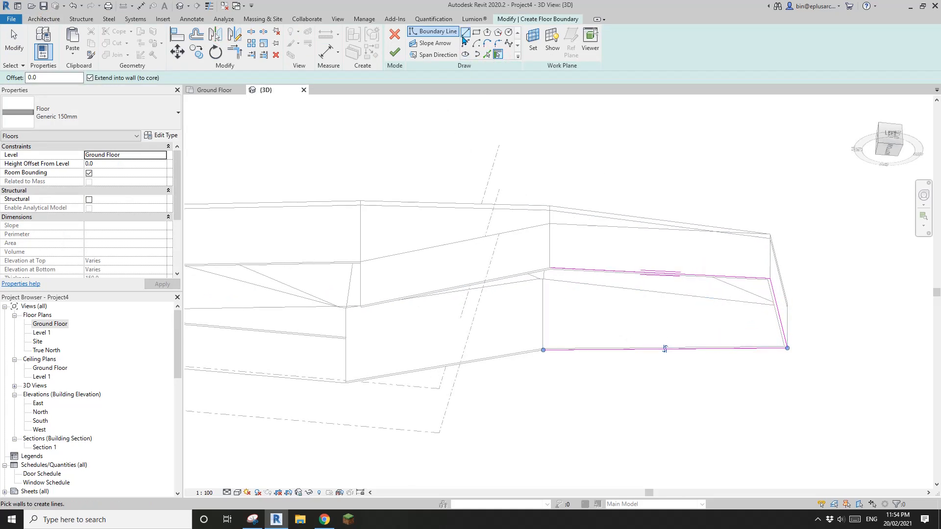
Step: Close the floor boundary with a straight line across the wing's open end and finish the floor
{"action": "left_click", "coordinate": [464, 34]}
{"action": "left_click", "coordinate": [544, 349]}
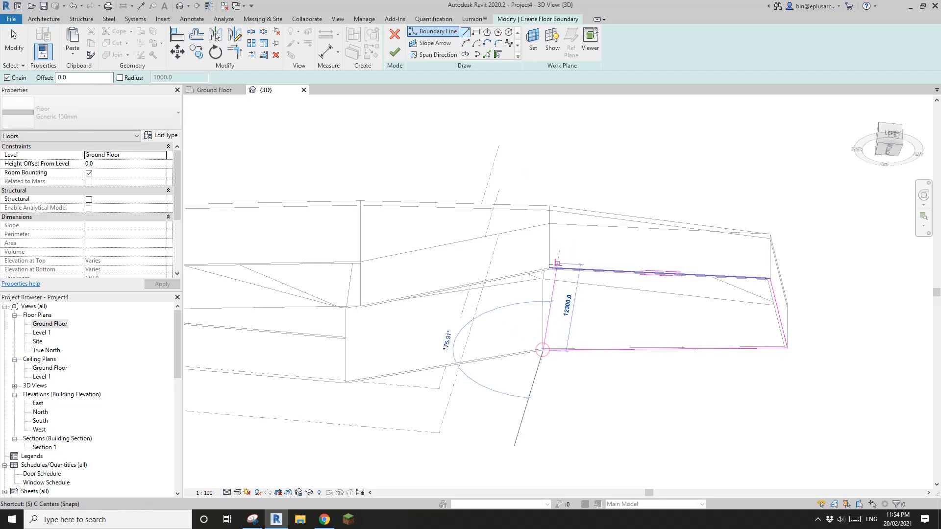
{"action": "key", "text": "Escape"}
{"action": "middle_click_drag", "start_coordinate": [666, 284], "coordinate": [668, 290], "text": "shift"}
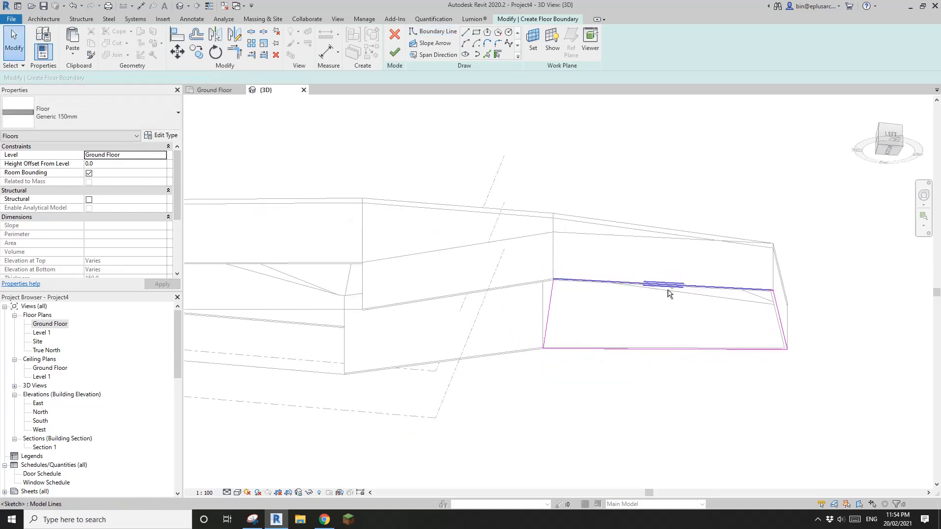
{"action": "left_click", "coordinate": [395, 52]}
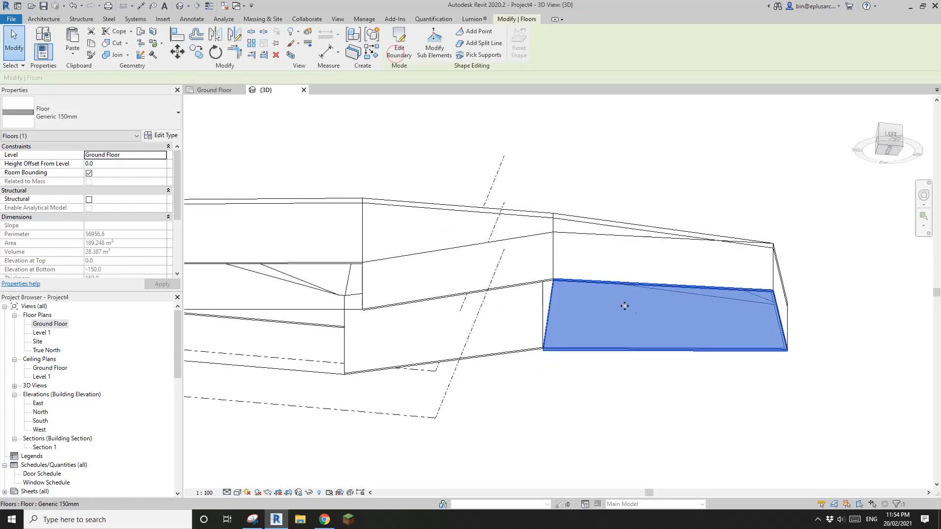
Step: Start another Generic 150mm floor and pick the three walls of the raised wing as its boundary lines
{"action": "scroll", "coordinate": [676, 332], "scroll_direction": "down", "scroll_amount": 1}
{"action": "middle_click_drag", "start_coordinate": [676, 312], "coordinate": [715, 325]}
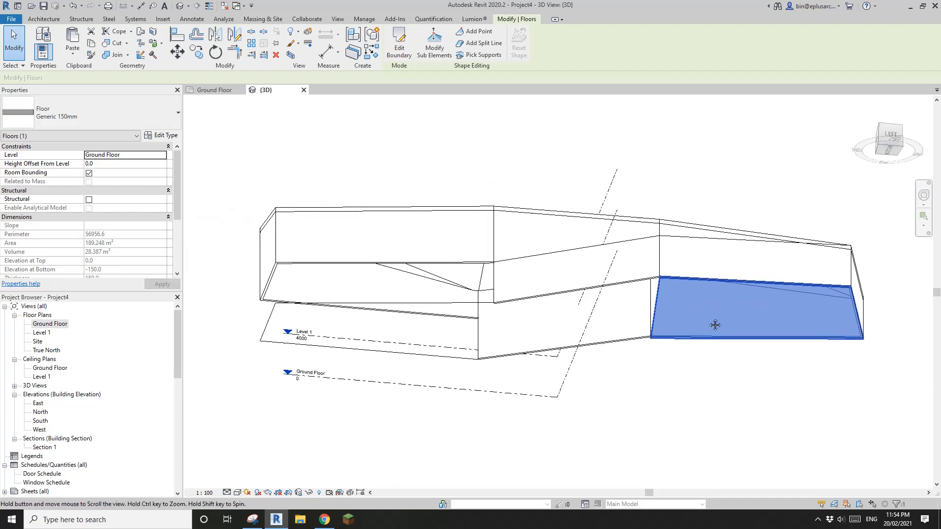
{"action": "key", "text": "e"}
{"action": "key", "text": "b"}
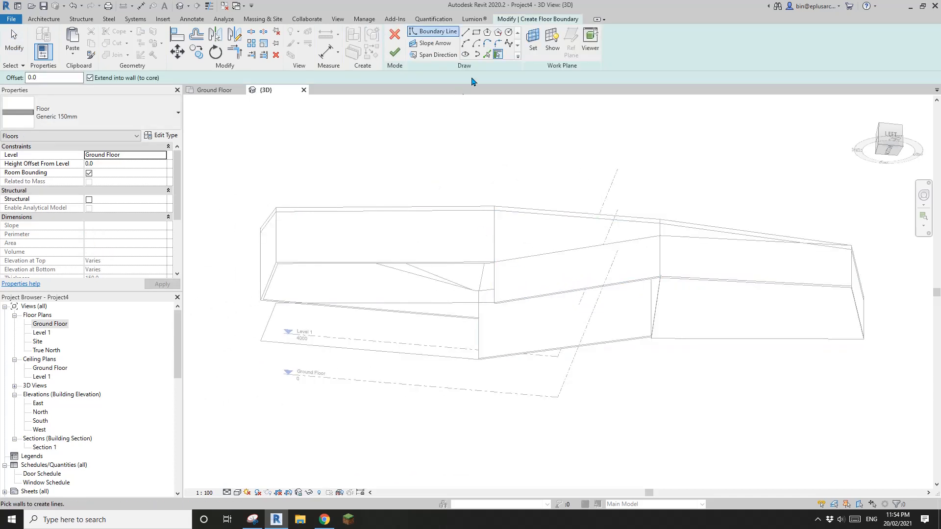
{"action": "left_click", "coordinate": [393, 239]}
{"action": "left_click", "coordinate": [270, 277]}
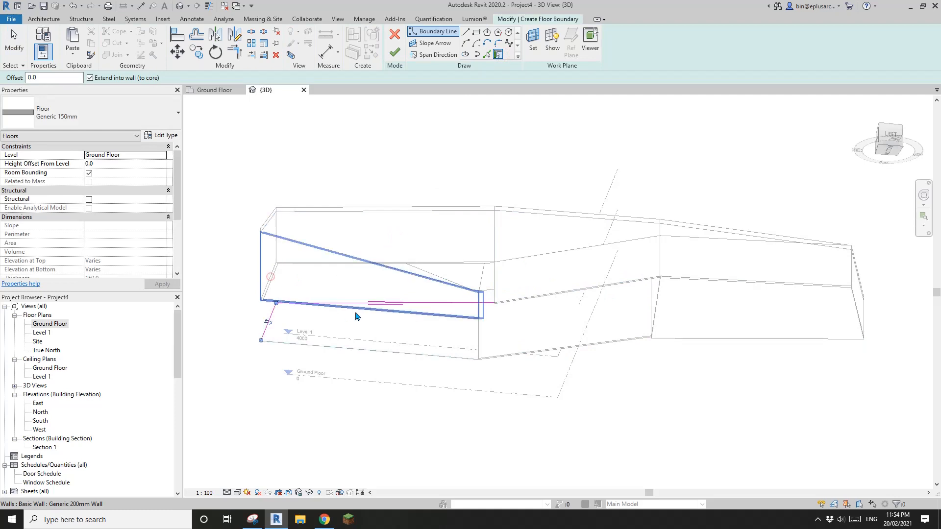
{"action": "left_click", "coordinate": [418, 314]}
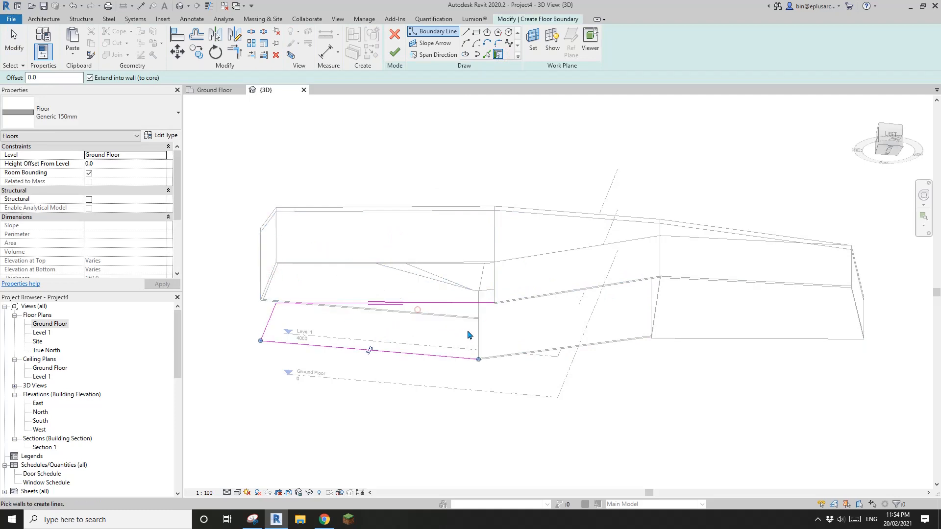
Step: Close the floor boundary with a straight line across the raised wing's open end, between the two long wall lines' endpoints
{"action": "middle_click_drag", "start_coordinate": [469, 331], "coordinate": [510, 181], "text": "shift"}
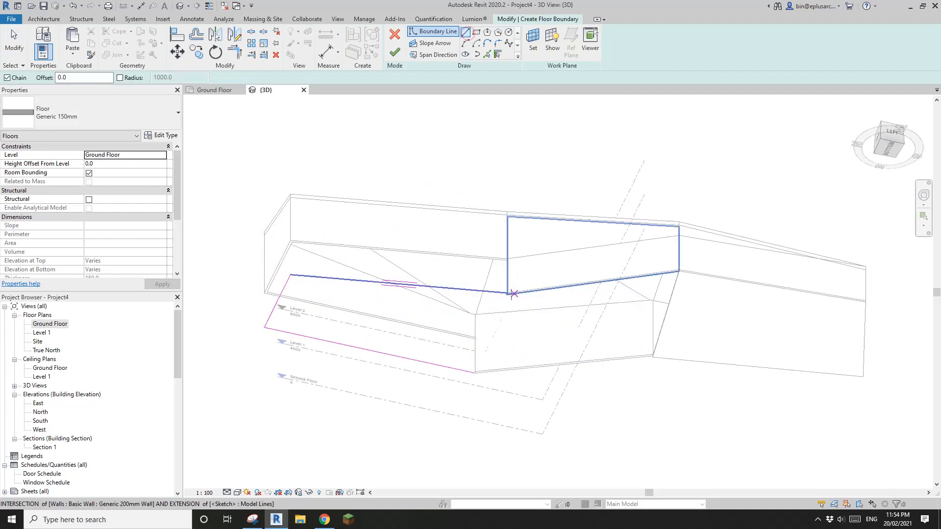
{"action": "left_click", "coordinate": [507, 293]}
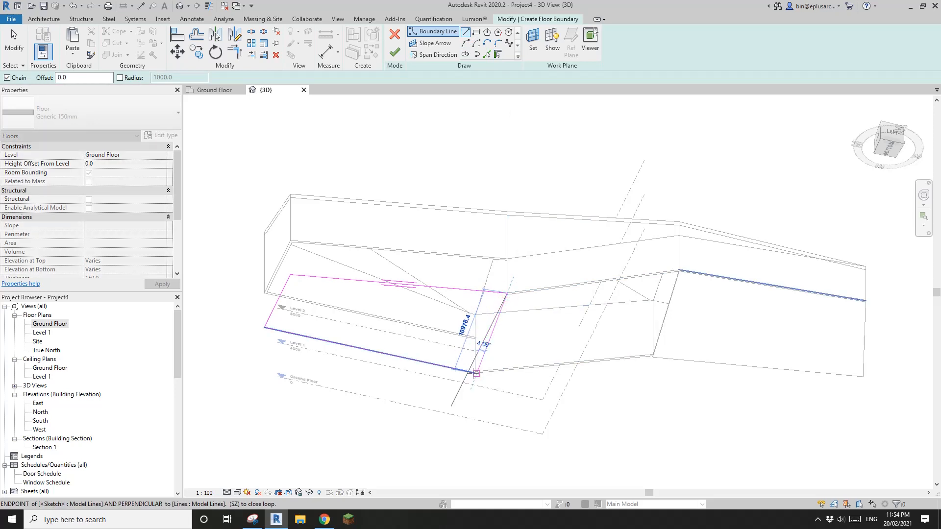
{"action": "scroll", "coordinate": [476, 375], "scroll_direction": "up", "scroll_amount": 5}
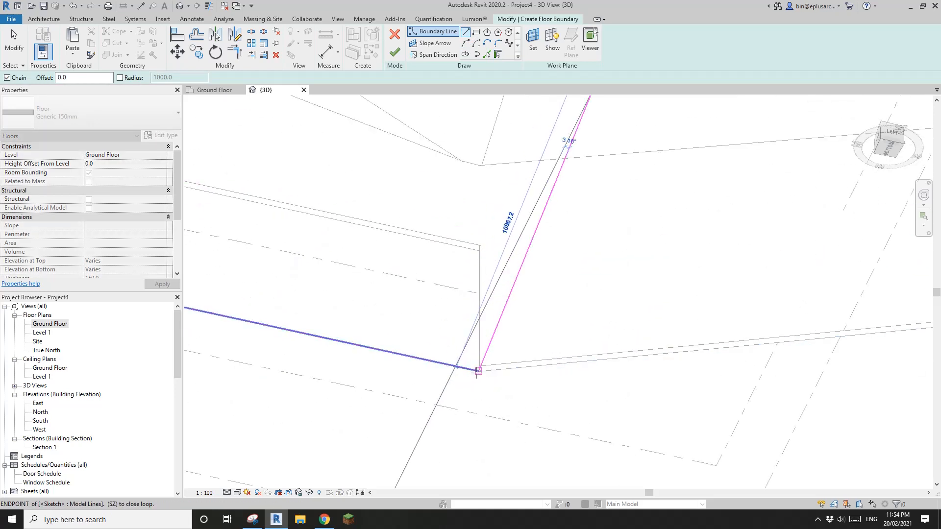
{"action": "left_click", "coordinate": [478, 371]}
{"action": "scroll", "coordinate": [447, 294], "scroll_direction": "down", "scroll_amount": 5}
Step: Set the floor's level to Level 1 and finish it without attaching the walls below
{"action": "key", "text": "Escape"}
{"action": "key", "text": "Escape"}
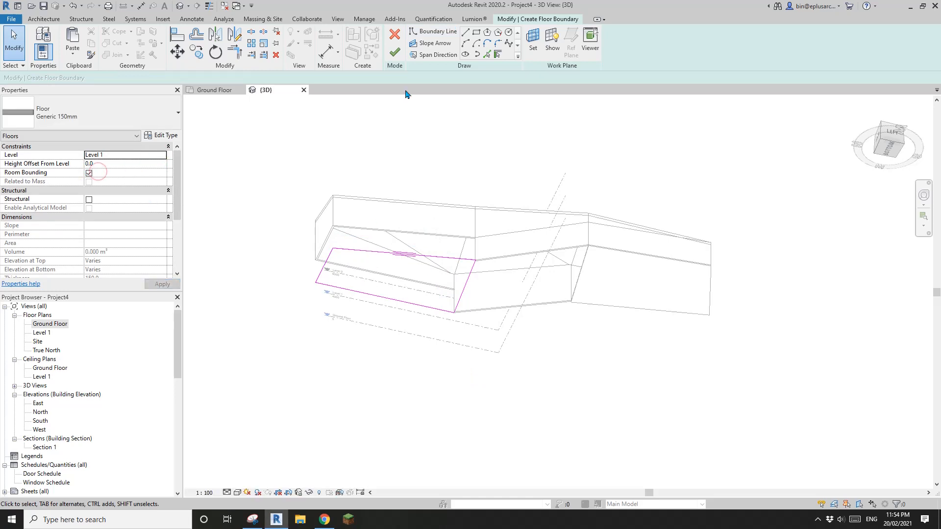
{"action": "left_click", "coordinate": [395, 51]}
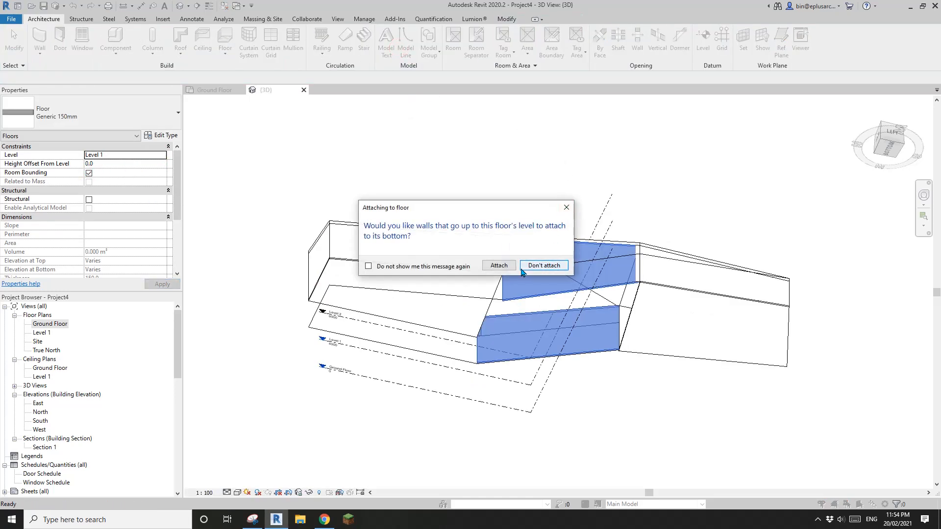
{"action": "left_click", "coordinate": [522, 270]}
{"action": "key", "text": "Escape"}
Step: Start a Generic 150mm floor on Ground Floor and pick the middle section's two side walls as boundary lines
{"action": "scroll", "coordinate": [539, 373], "scroll_direction": "up", "scroll_amount": 3}
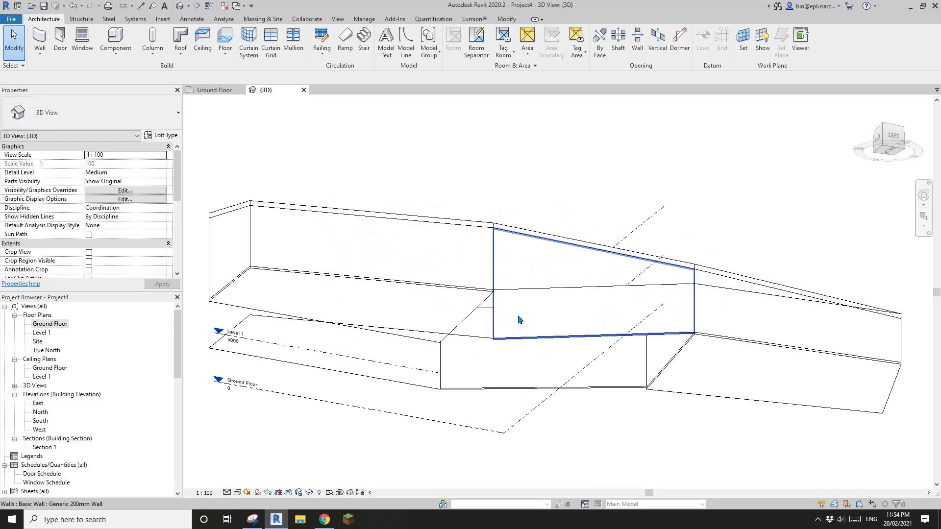
{"action": "middle_click_drag", "start_coordinate": [520, 320], "coordinate": [496, 333], "text": "shift"}
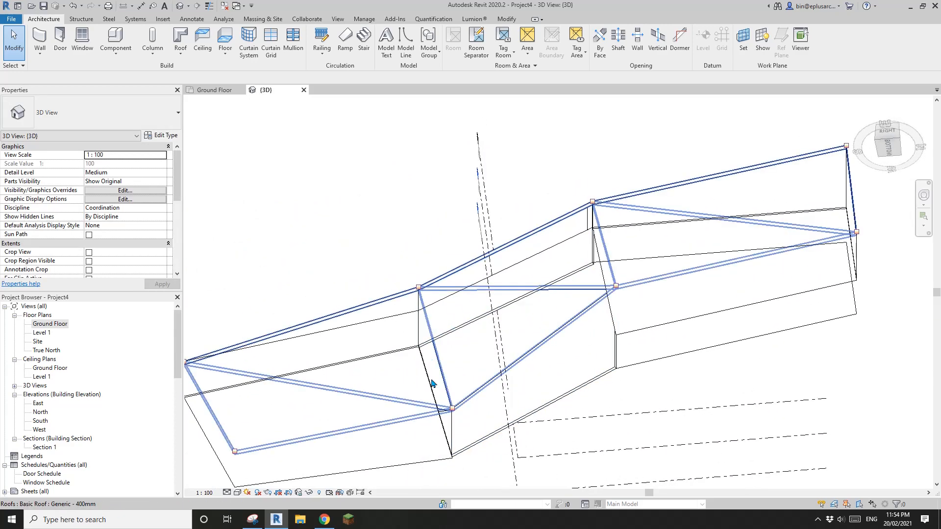
{"action": "middle_click_drag", "start_coordinate": [548, 346], "coordinate": [555, 298]}
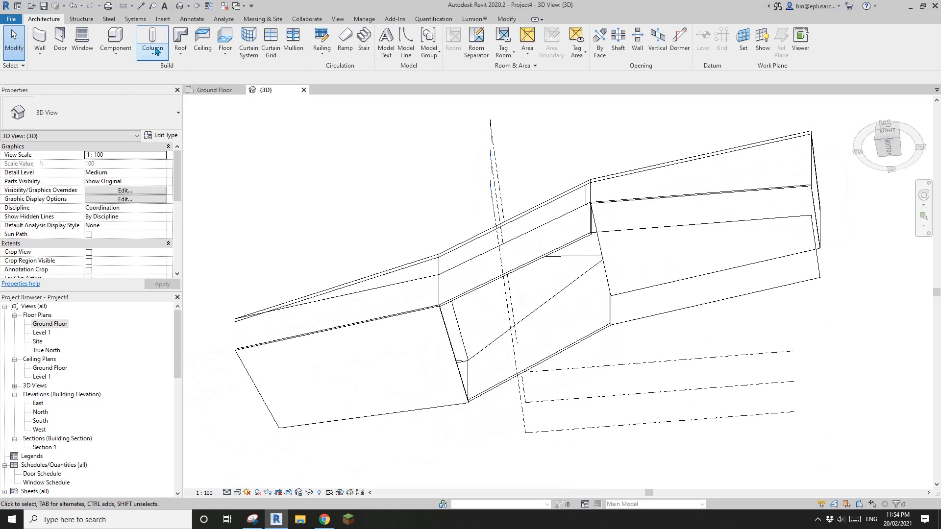
{"action": "left_click", "coordinate": [234, 43]}
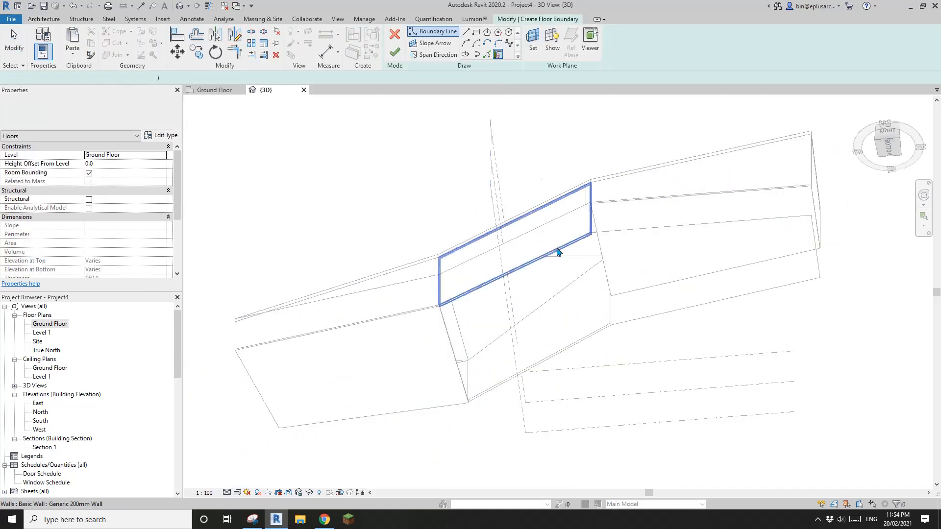
{"action": "left_click", "coordinate": [588, 322]}
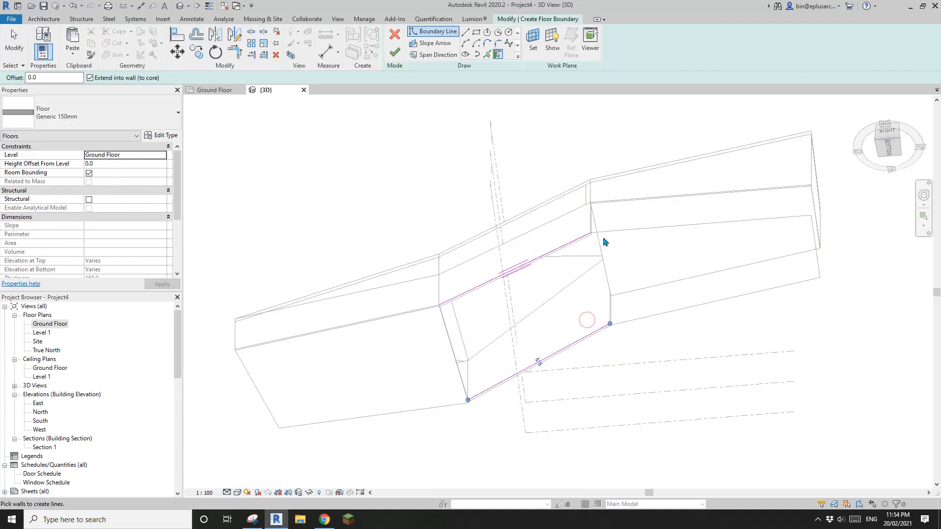
Step: Close the middle floor's boundary with picked lines across both ends, trim its corners, and finish the floor
{"action": "scroll", "coordinate": [364, 365], "scroll_direction": "down", "scroll_amount": 1}
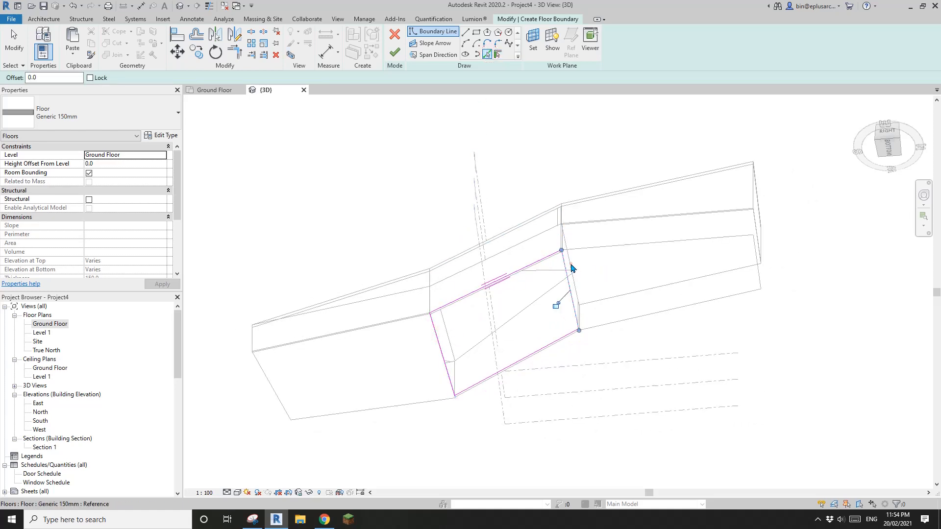
{"action": "mouse_move", "coordinate": [572, 268]}
{"action": "middle_mouse_down", "text": "shift"}
{"action": "mouse_move", "coordinate": [578, 299]}
{"action": "mouse_move", "coordinate": [611, 314]}
{"action": "mouse_move", "coordinate": [559, 340]}
{"action": "mouse_move", "coordinate": [550, 291]}
{"action": "middle_mouse_up", "text": "shift"}
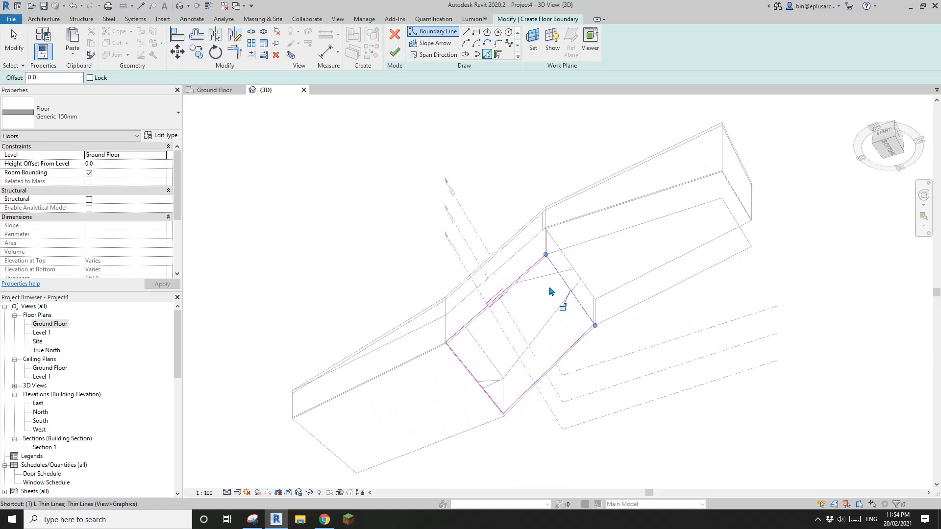
{"action": "key", "text": "Escape"}
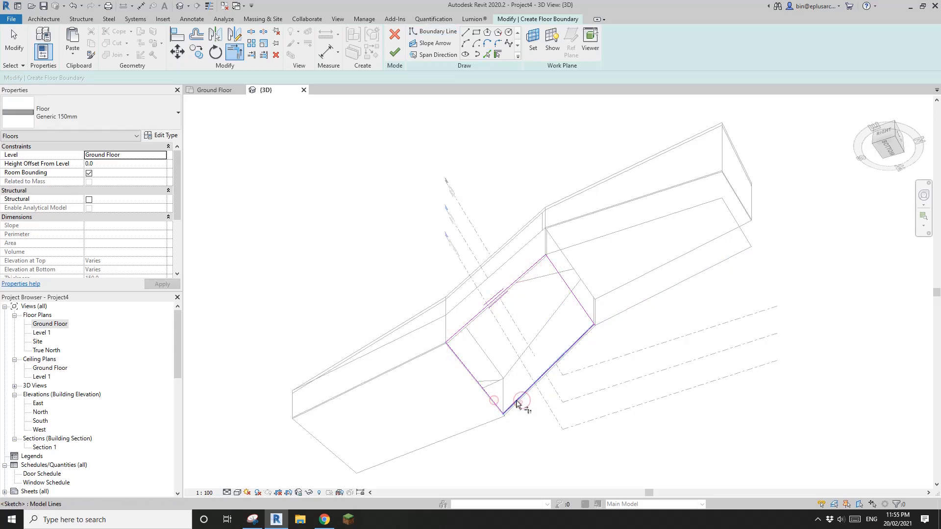
{"action": "key", "text": "Escape"}
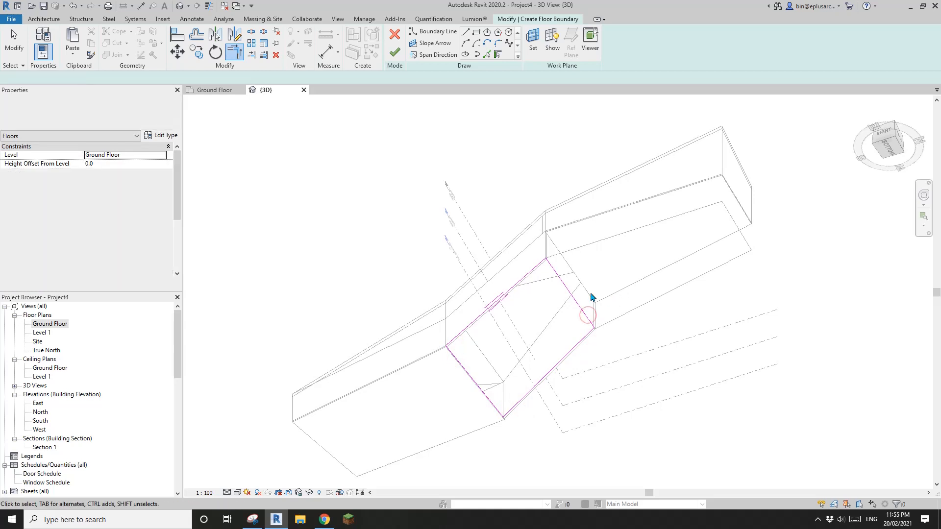
{"action": "middle_click_drag", "start_coordinate": [574, 292], "coordinate": [513, 271], "text": "shift"}
{"action": "scroll", "coordinate": [534, 250], "scroll_direction": "up", "scroll_amount": 2}
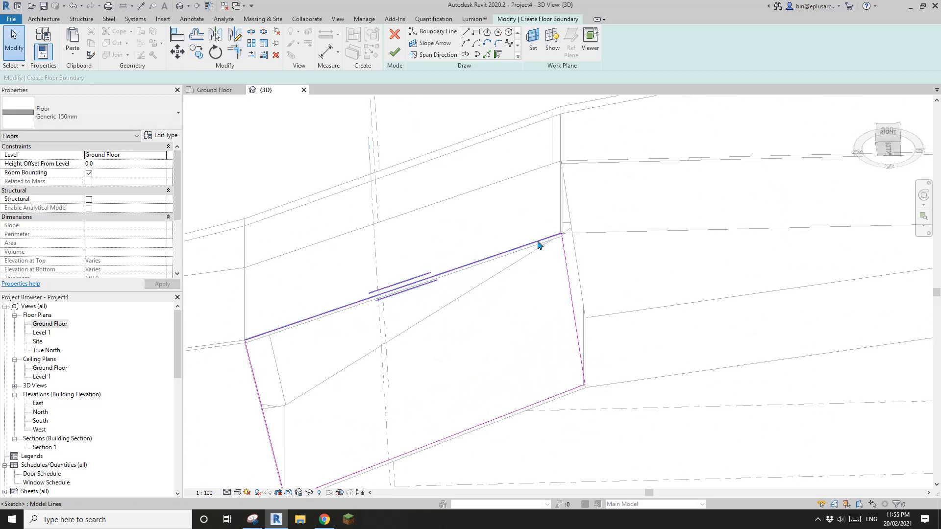
{"action": "left_click", "coordinate": [395, 51]}
{"action": "scroll", "coordinate": [617, 238], "scroll_direction": "down", "scroll_amount": 1}
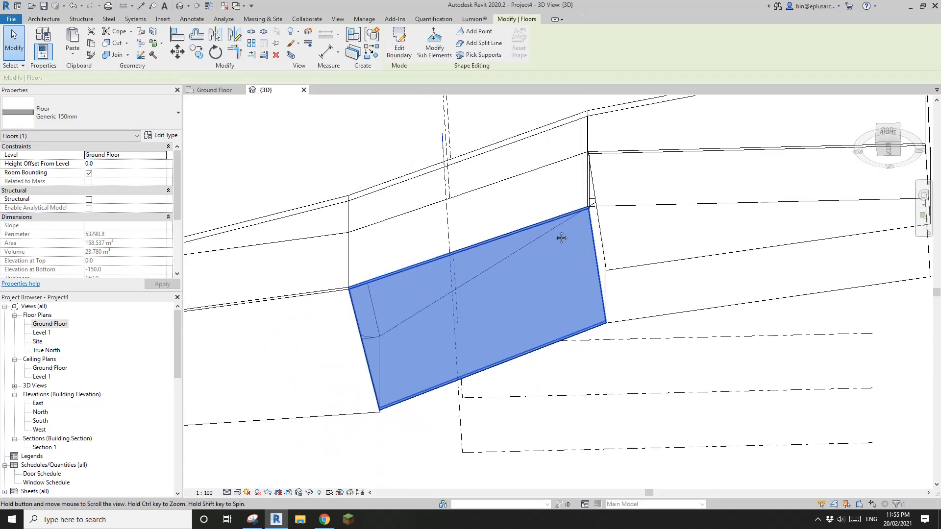
Step: Modify the middle floor's sub-elements, raising its end edge about 3850 mm to the underside of the Level 1 floor
{"action": "scroll", "coordinate": [478, 189], "scroll_direction": "down", "scroll_amount": 1}
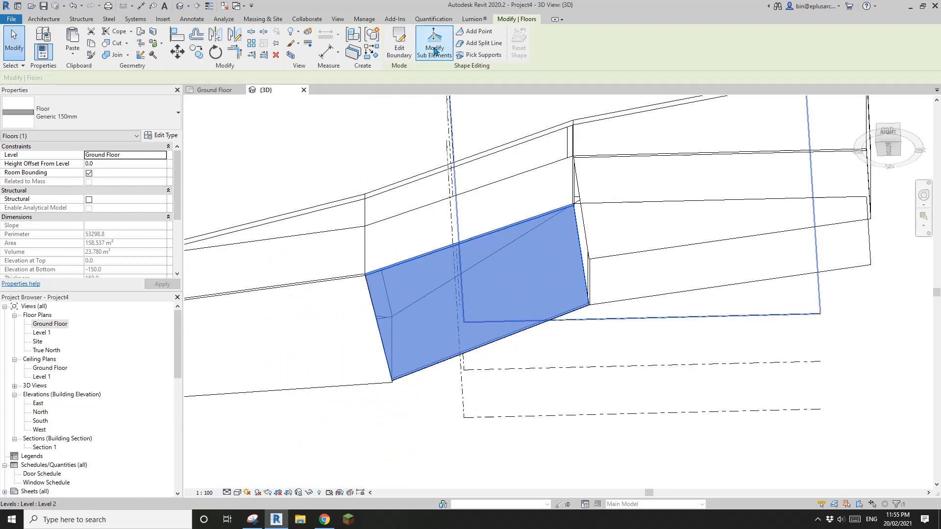
{"action": "left_click", "coordinate": [435, 51]}
{"action": "middle_click_drag", "start_coordinate": [594, 299], "coordinate": [598, 261], "text": "shift"}
{"action": "left_click", "coordinate": [594, 256]}
{"action": "left_click_drag", "start_coordinate": [585, 244], "coordinate": [584, 234]}
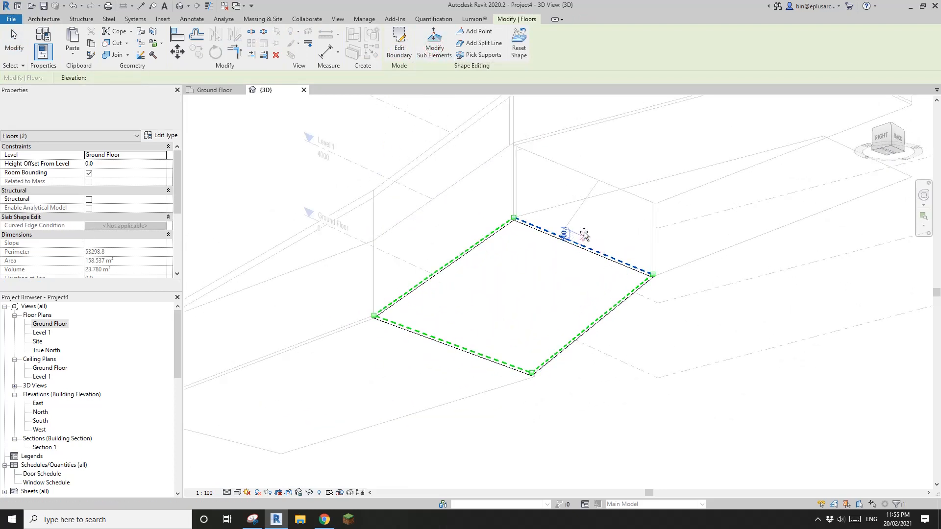
{"action": "left_click_drag", "start_coordinate": [589, 184], "coordinate": [591, 183]}
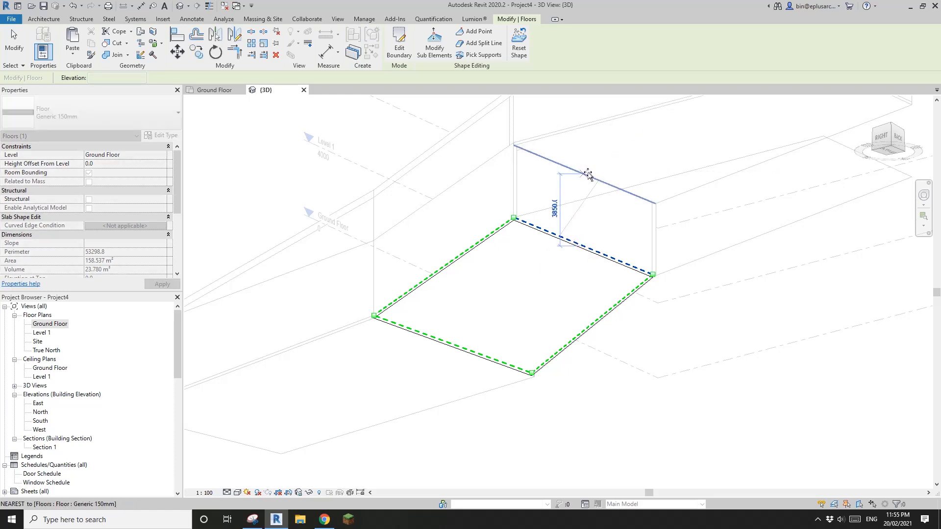
{"action": "left_click_drag", "start_coordinate": [588, 175], "coordinate": [588, 175]}
Step: Raise the same floor edge further to elevation 4000, flush with the top of the Level 1 floor
{"action": "middle_click_drag", "start_coordinate": [607, 210], "coordinate": [719, 307], "text": "shift"}
{"action": "scroll", "coordinate": [755, 262], "scroll_direction": "up", "scroll_amount": 3}
{"action": "middle_click_drag", "start_coordinate": [770, 260], "coordinate": [676, 240], "text": "shift"}
{"action": "left_click_drag", "start_coordinate": [610, 193], "coordinate": [611, 190]}
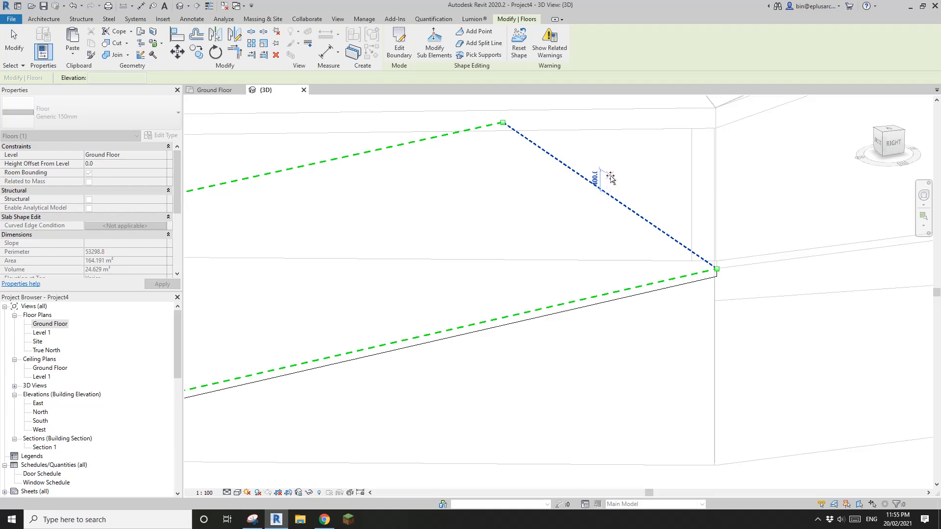
{"action": "left_click_drag", "start_coordinate": [612, 188], "coordinate": [613, 190]}
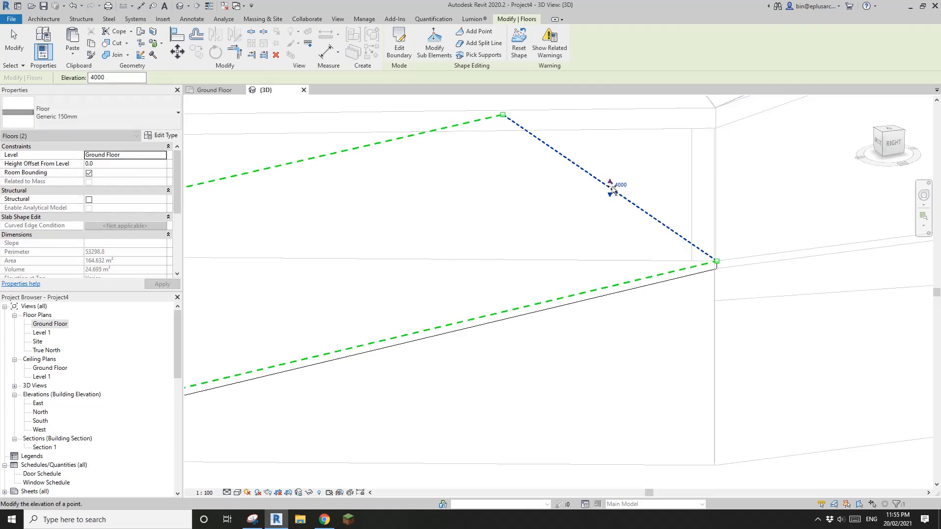
{"action": "middle_click_drag", "start_coordinate": [637, 237], "coordinate": [611, 232], "text": "shift"}
{"action": "key", "text": "Escape"}
Step: Shade the 3D view and inspect the sloped middle floor and the model line running along the wall
{"action": "mouse_move", "coordinate": [481, 273]}
{"action": "middle_mouse_down", "text": "shift"}
{"action": "mouse_move", "coordinate": [560, 320]}
{"action": "mouse_move", "coordinate": [590, 301]}
{"action": "mouse_move", "coordinate": [733, 321]}
{"action": "mouse_move", "coordinate": [678, 394]}
{"action": "mouse_move", "coordinate": [623, 365]}
{"action": "middle_mouse_up", "text": "shift"}
{"action": "scroll", "coordinate": [583, 285], "scroll_direction": "down", "scroll_amount": 3}
{"action": "scroll", "coordinate": [613, 275], "scroll_direction": "up", "scroll_amount": 6}
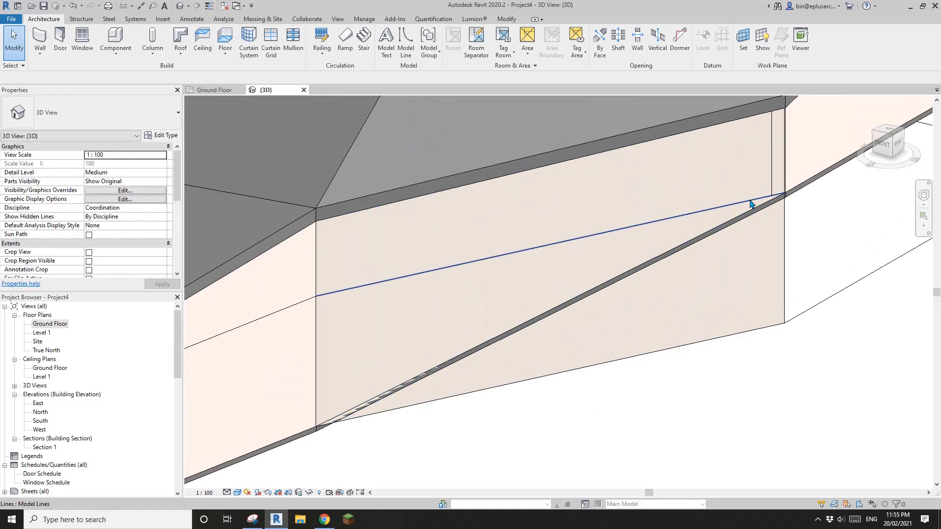
{"action": "left_click", "coordinate": [419, 275]}
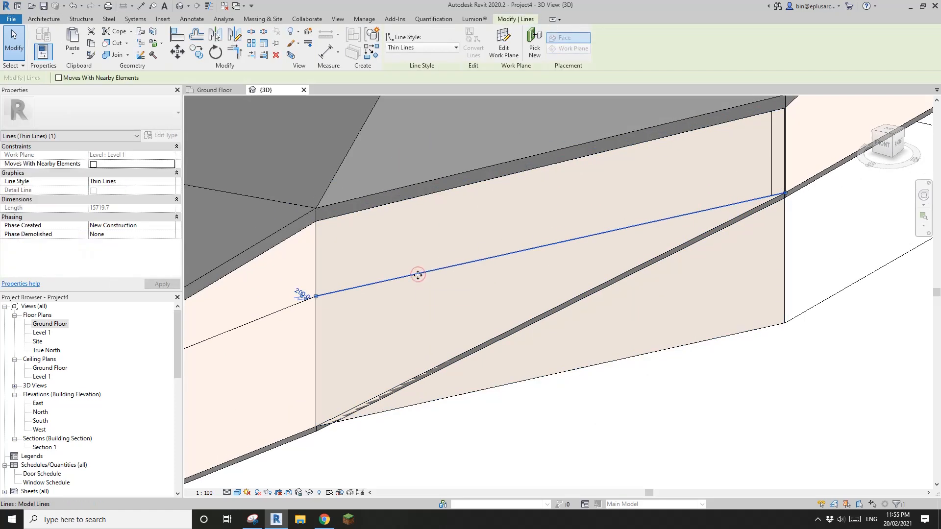
{"action": "scroll", "coordinate": [418, 275], "scroll_direction": "down", "scroll_amount": 6}
{"action": "key", "text": "Escape"}
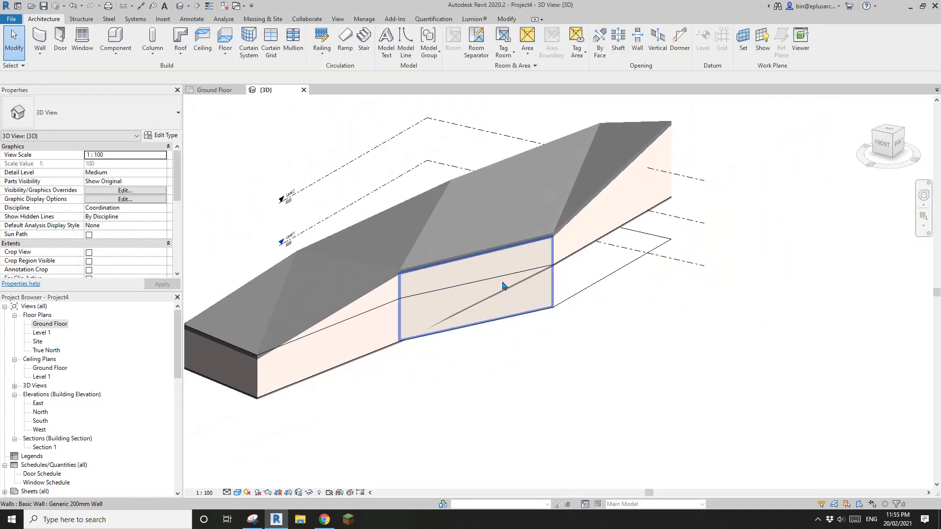
Step: Select a model line on the middle wall and temporarily isolate the Lines category in the 3D view
{"action": "left_click", "coordinate": [454, 286]}
{"action": "key", "text": "Escape"}
{"action": "left_click", "coordinate": [466, 285]}
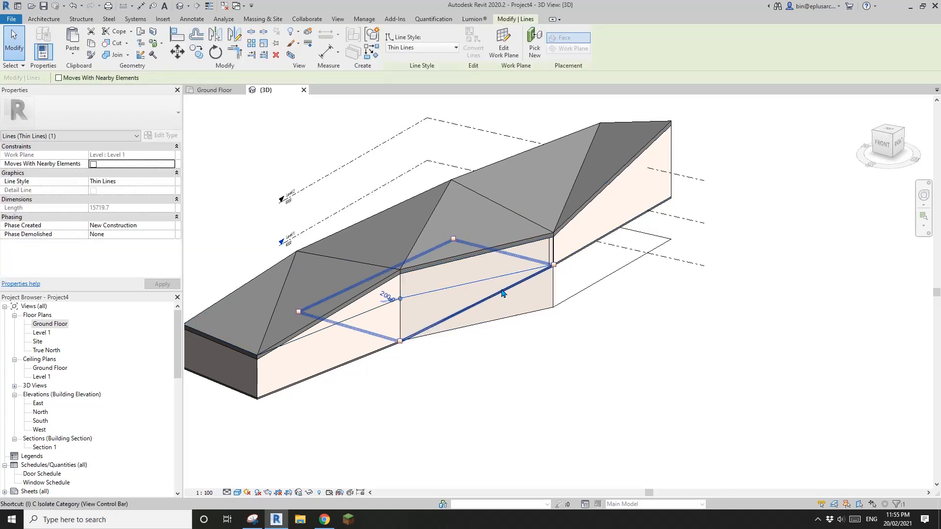
{"action": "key", "text": "c"}
{"action": "scroll", "coordinate": [502, 291], "scroll_direction": "down", "scroll_amount": 3}
{"action": "key", "text": "Escape"}
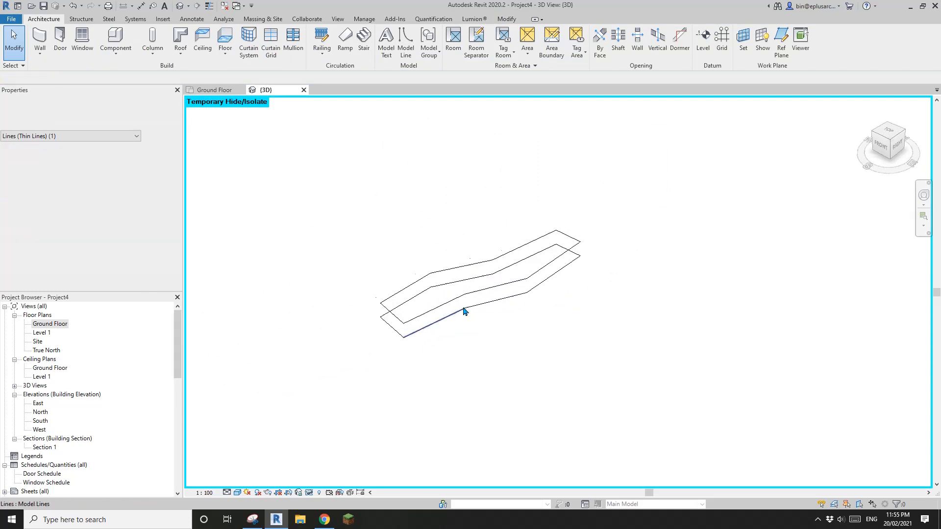
Step: Delete all the isolated model lines and undo the deletion
{"action": "scroll", "coordinate": [385, 258], "scroll_direction": "up", "scroll_amount": 2}
{"action": "left_click_drag", "start_coordinate": [340, 199], "coordinate": [640, 379]}
{"action": "key", "text": "Delete"}
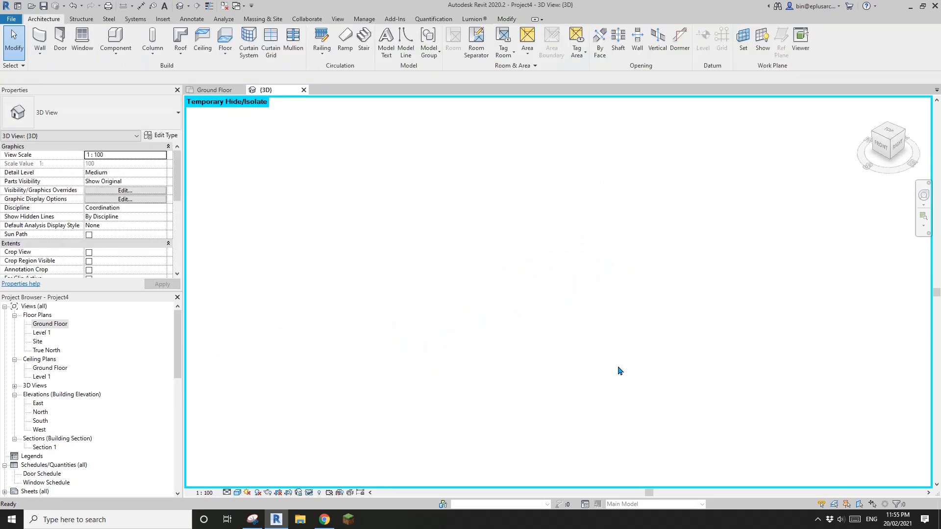
{"action": "key", "text": "ctrl+z"}
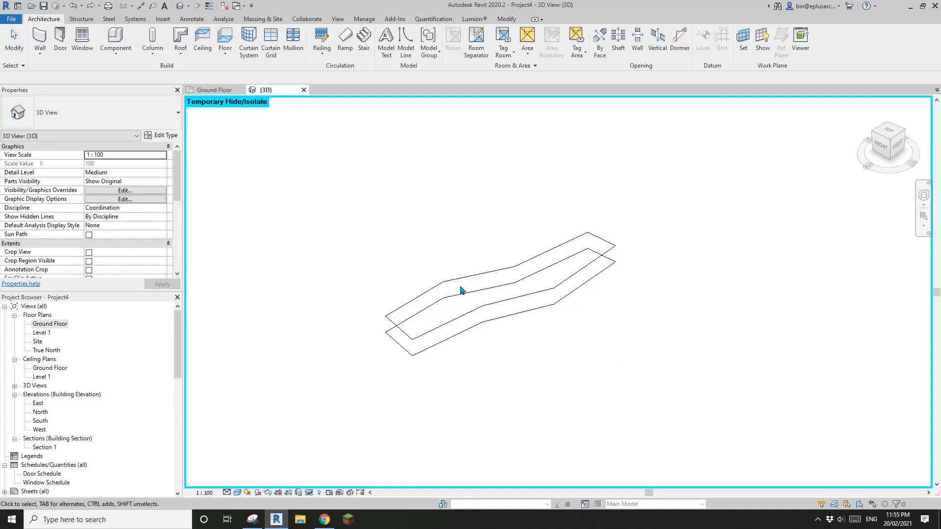
Step: Select both outlines of isolated model lines and set their Phase Demolished to New Construction
{"action": "left_click_drag", "start_coordinate": [474, 307], "coordinate": [650, 383]}
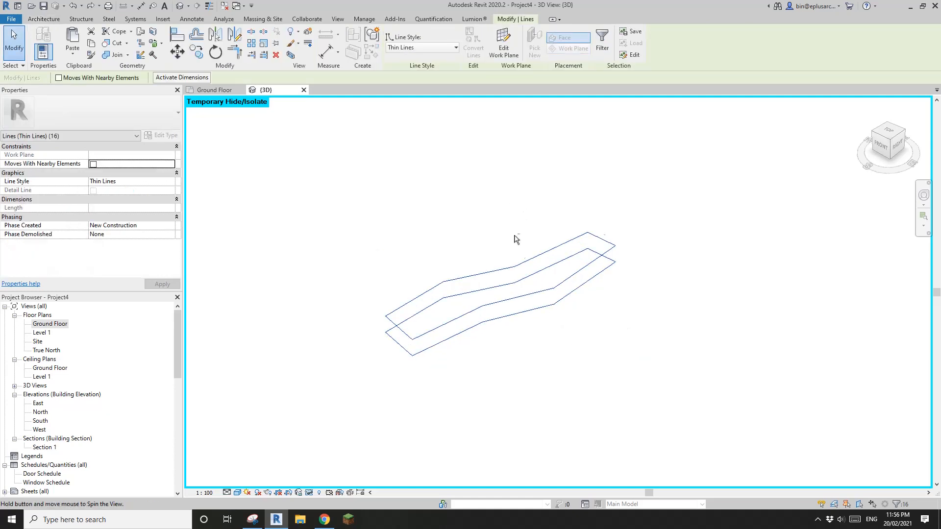
{"action": "middle_click_drag", "start_coordinate": [514, 234], "coordinate": [525, 244], "text": "shift"}
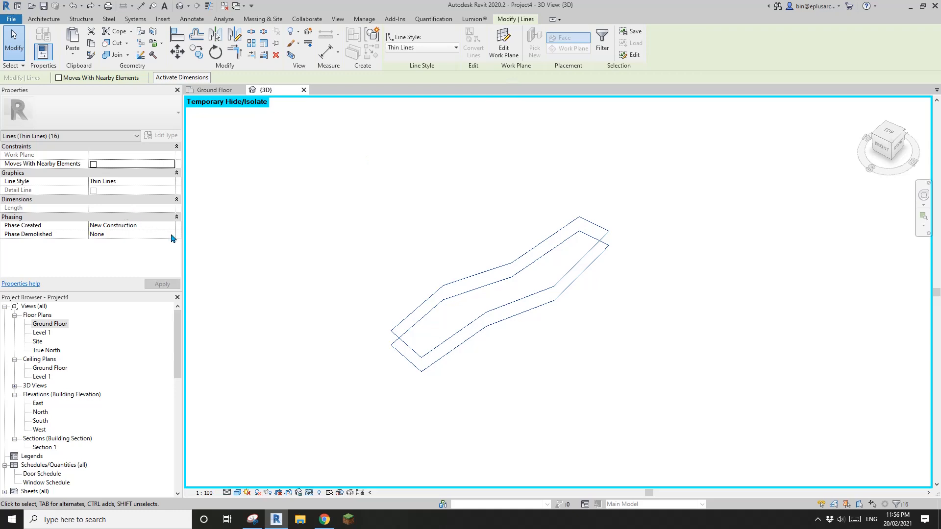
{"action": "left_click", "coordinate": [122, 251]}
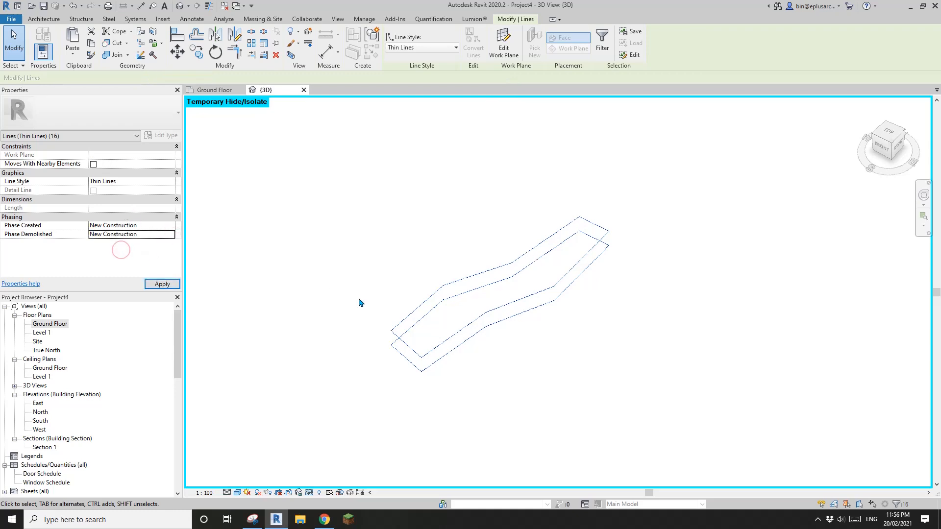
Step: Set the 3D view's Phase Filter to Show Previous + New
{"action": "left_click", "coordinate": [225, 257]}
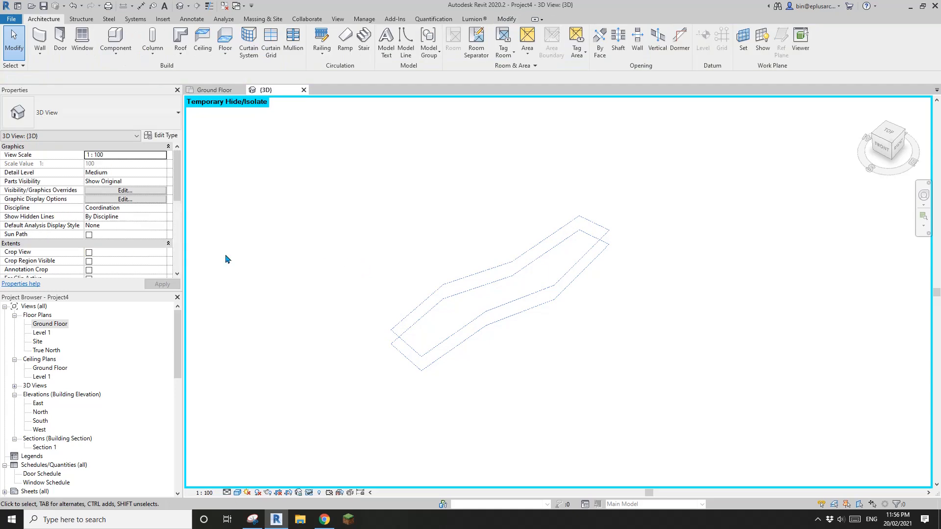
{"action": "scroll", "coordinate": [140, 229], "scroll_direction": "down", "scroll_amount": 3}
{"action": "left_click", "coordinate": [137, 252]}
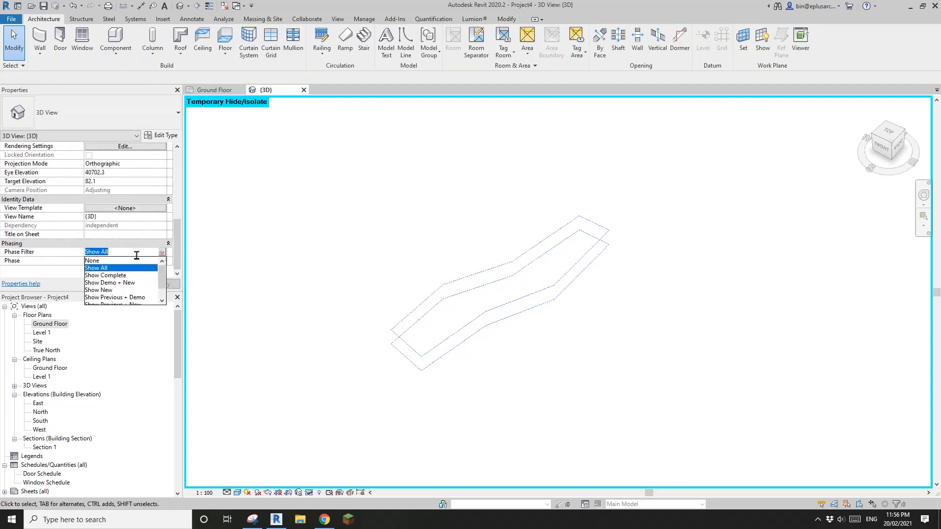
{"action": "scroll", "coordinate": [120, 294], "scroll_direction": "down", "scroll_amount": 1}
{"action": "left_click", "coordinate": [115, 290]}
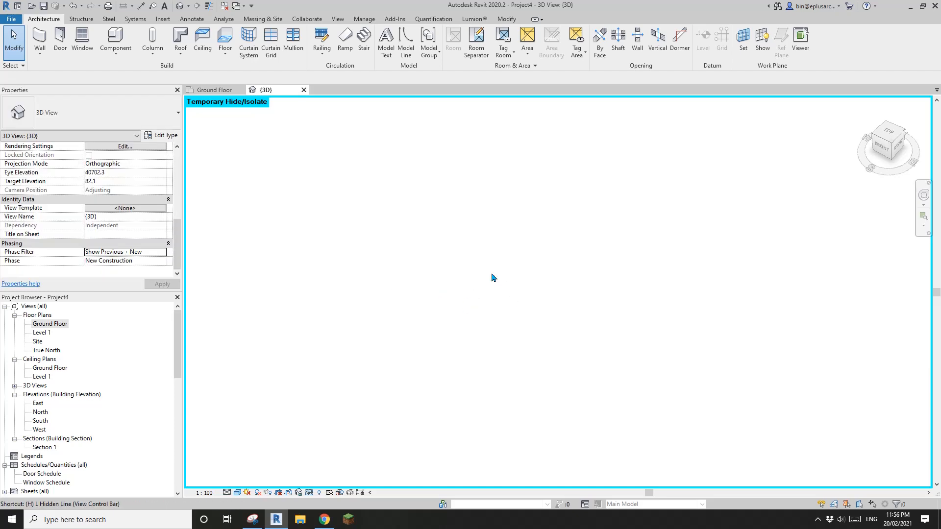
Step: Reset the temporary hide/isolate in the 3D view to bring back the whole building
{"action": "key", "text": "r"}
{"action": "scroll", "coordinate": [510, 293], "scroll_direction": "up", "scroll_amount": 2}
{"action": "middle_click_drag", "start_coordinate": [510, 293], "coordinate": [473, 221], "text": "shift"}
{"action": "scroll", "coordinate": [494, 296], "scroll_direction": "up", "scroll_amount": 2}
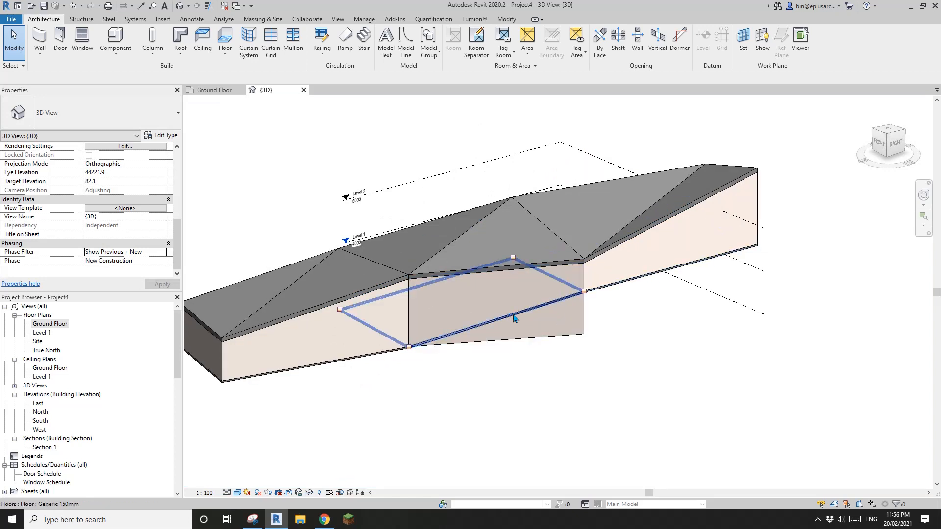
Step: Open the profile of the middle wall extending below the sloped floor for editing, accepting the removal of its top and base attachments
{"action": "middle_click_drag", "start_coordinate": [504, 320], "coordinate": [670, 319]}
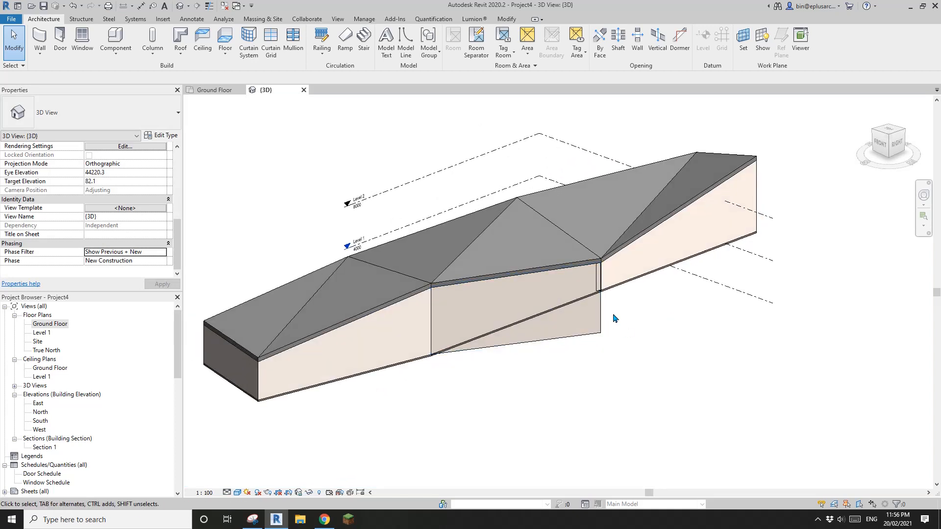
{"action": "middle_click_drag", "start_coordinate": [577, 333], "coordinate": [590, 294]}
{"action": "scroll", "coordinate": [589, 325], "scroll_direction": "up", "scroll_amount": 2}
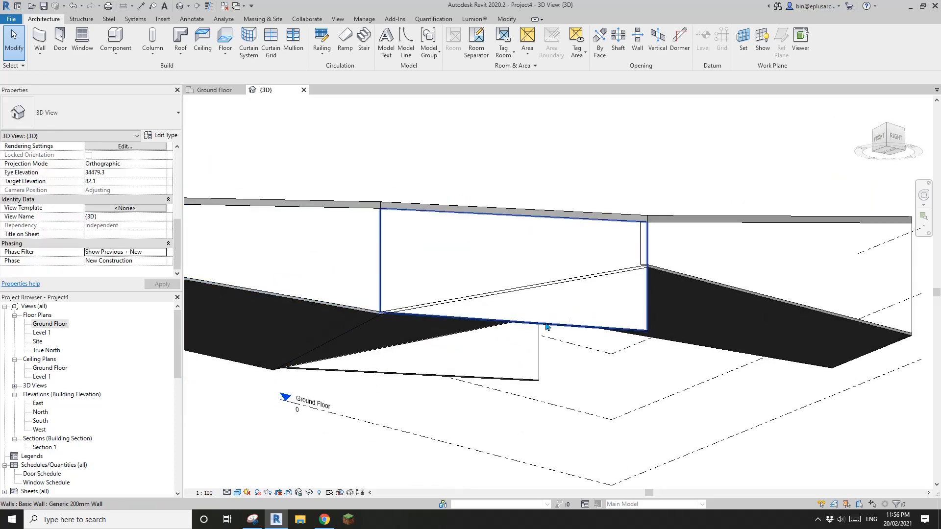
{"action": "middle_click_drag", "start_coordinate": [572, 330], "coordinate": [559, 263]}
{"action": "left_click", "coordinate": [568, 272]}
{"action": "left_click", "coordinate": [396, 43]}
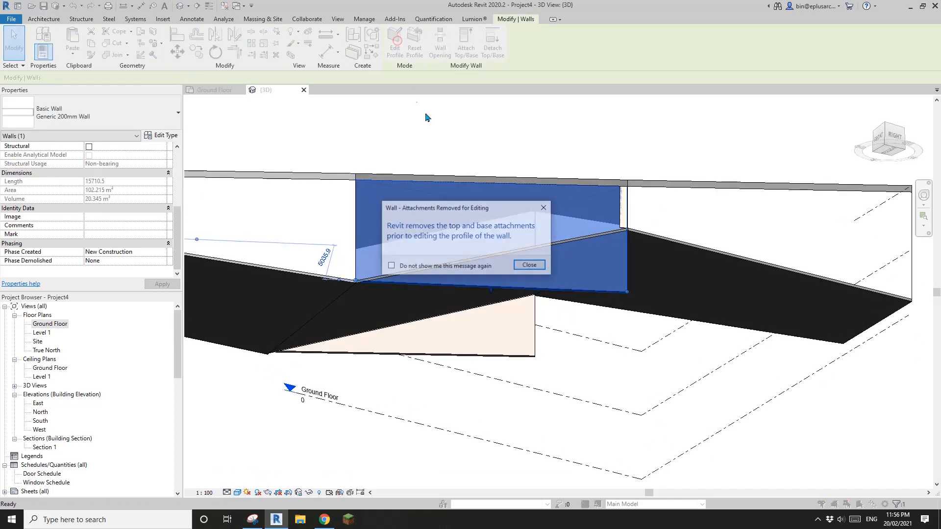
{"action": "left_click", "coordinate": [531, 265]}
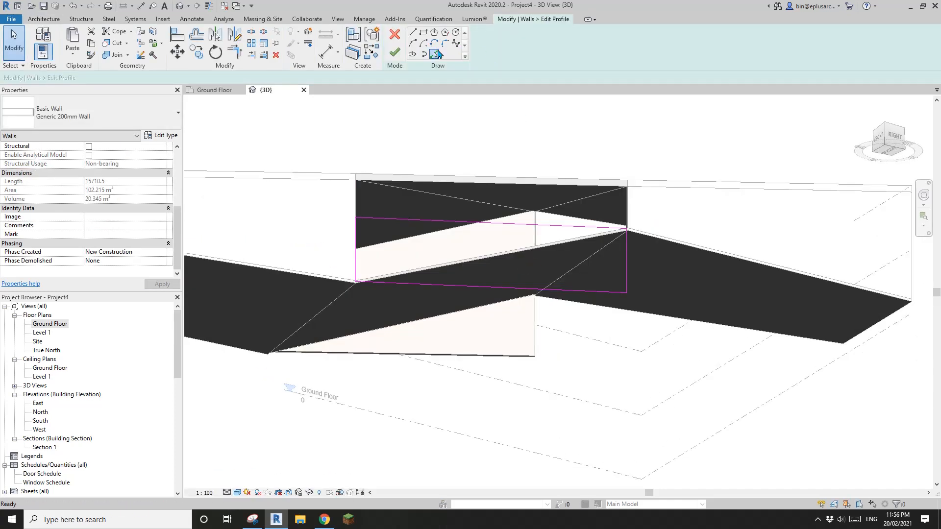
Step: Try to use the sloped floor's lower edge as a sketch line for trimming the wall profile
{"action": "key", "text": "tr"}
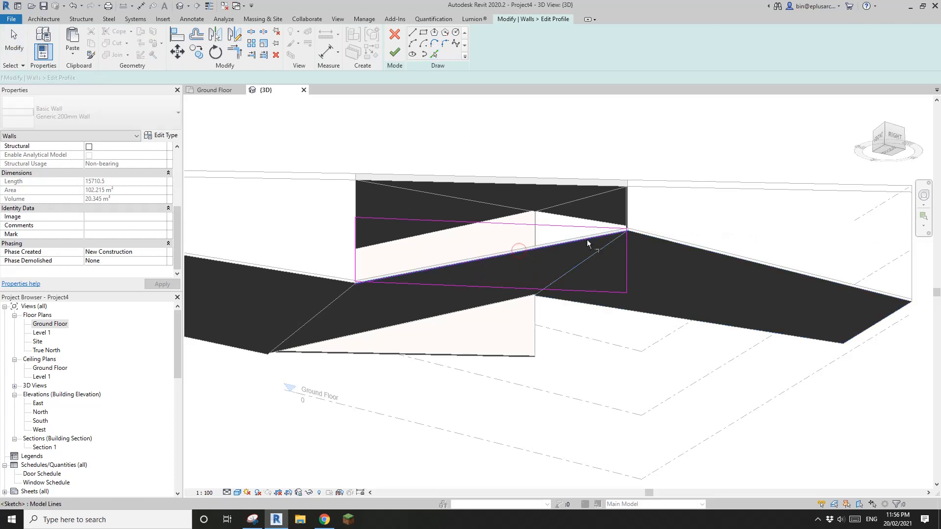
{"action": "scroll", "coordinate": [365, 277], "scroll_direction": "up", "scroll_amount": 2}
{"action": "scroll", "coordinate": [380, 281], "scroll_direction": "up", "scroll_amount": 2}
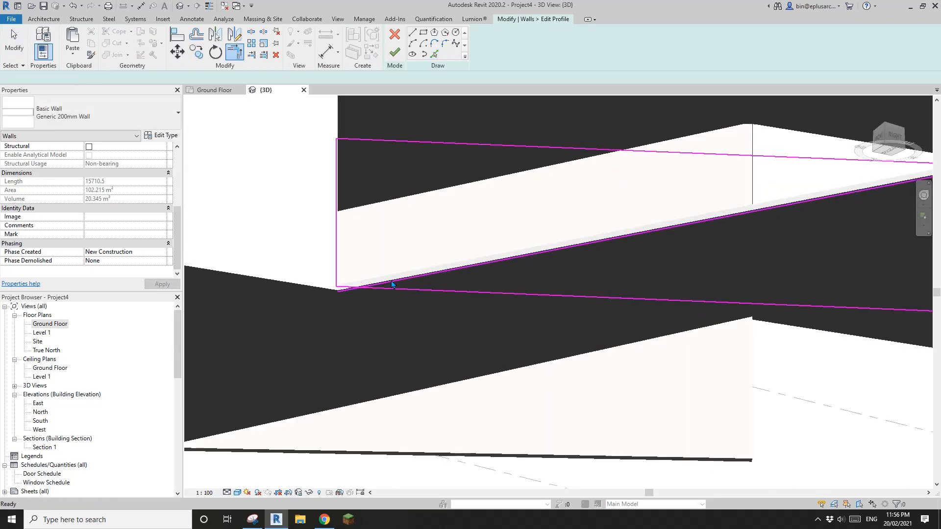
{"action": "key", "text": "Escape"}
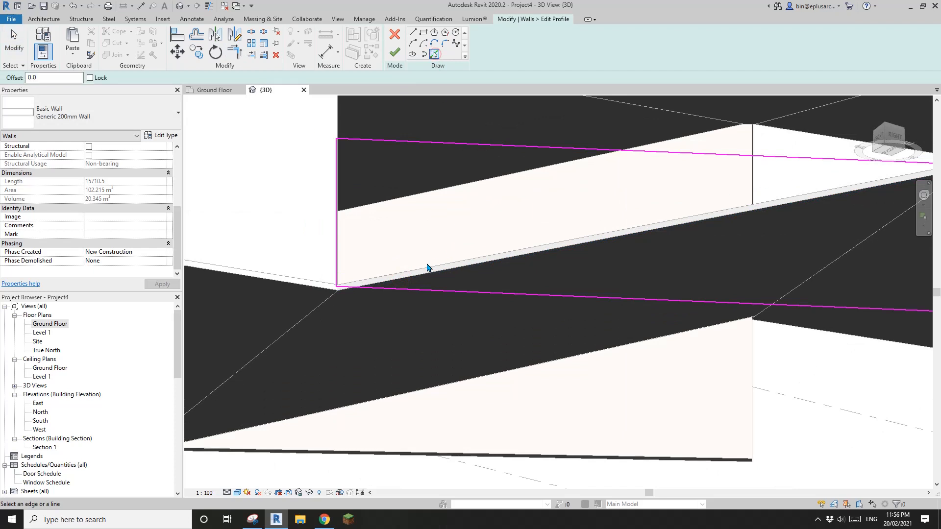
Step: Add a profile line along the sloped floor's upper edge and trim the wall outline to it
{"action": "left_click", "coordinate": [426, 267]}
{"action": "key", "text": "t"}
{"action": "key", "text": "r"}
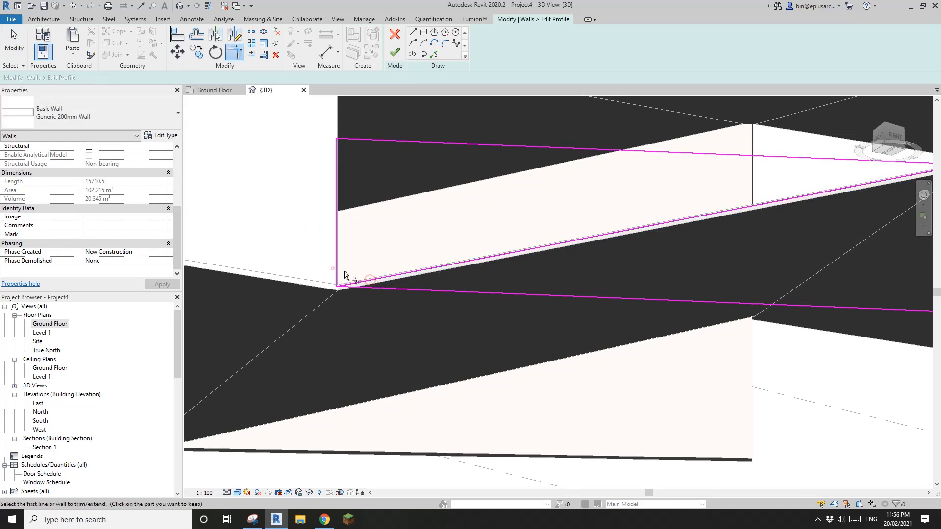
Step: Trim the wall profile's vertical end line to the sloped floor-edge line and delete the bottom profile line
{"action": "left_click", "coordinate": [337, 269]}
{"action": "left_click", "coordinate": [392, 278]}
{"action": "key", "text": "Delete"}
{"action": "scroll", "coordinate": [676, 323], "scroll_direction": "down", "scroll_amount": 2}
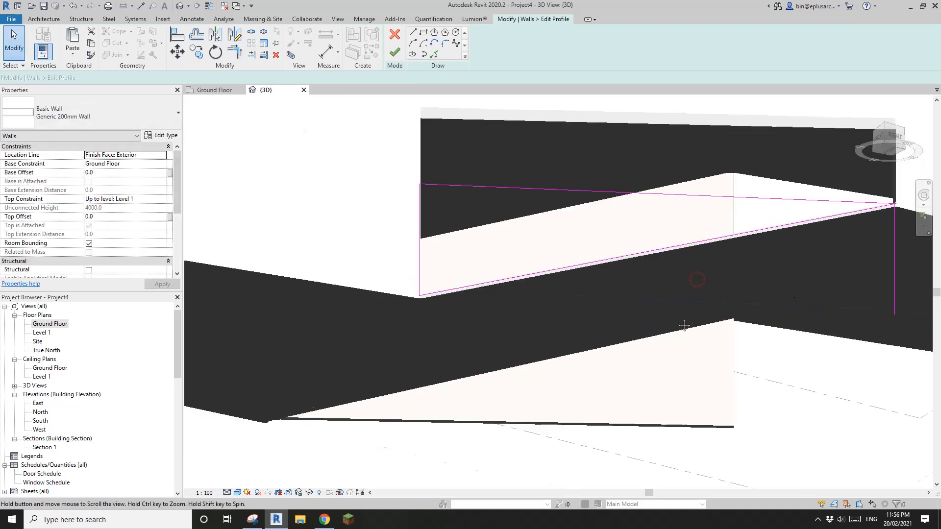
Step: Trim the profile's opposite corner to the sloped line and finish the profile edit, unjoining the wall from the roof
{"action": "middle_click_drag", "start_coordinate": [804, 265], "coordinate": [480, 323]}
{"action": "scroll", "coordinate": [573, 272], "scroll_direction": "up", "scroll_amount": 2}
{"action": "scroll", "coordinate": [542, 271], "scroll_direction": "up", "scroll_amount": 3}
{"action": "key", "text": "t"}
{"action": "key", "text": "r"}
{"action": "left_click", "coordinate": [539, 266]}
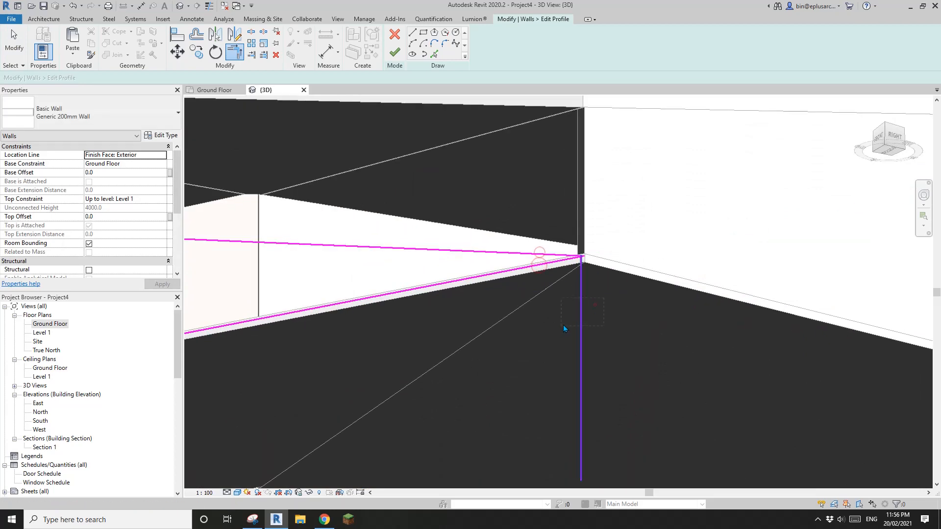
{"action": "left_click", "coordinate": [576, 325]}
{"action": "left_click", "coordinate": [395, 52]}
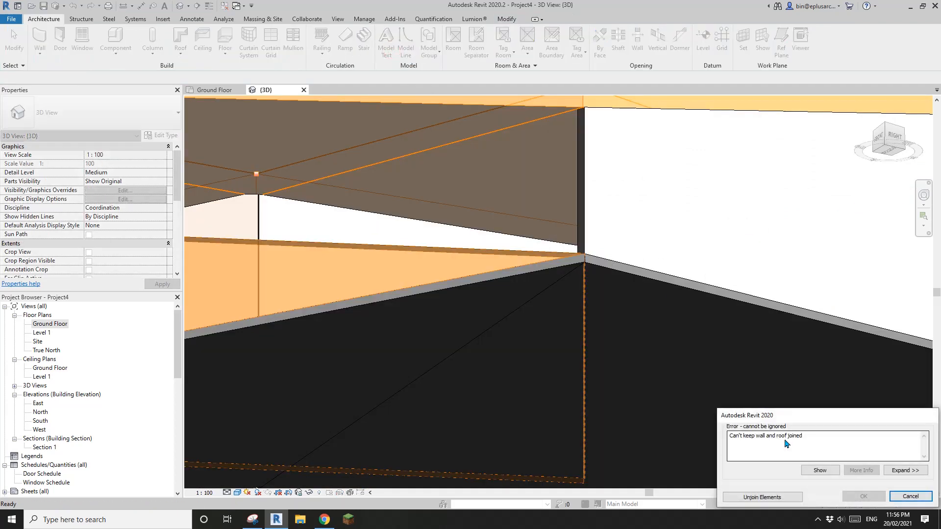
{"action": "left_click", "coordinate": [781, 499]}
{"action": "scroll", "coordinate": [613, 337], "scroll_direction": "down", "scroll_amount": 4}
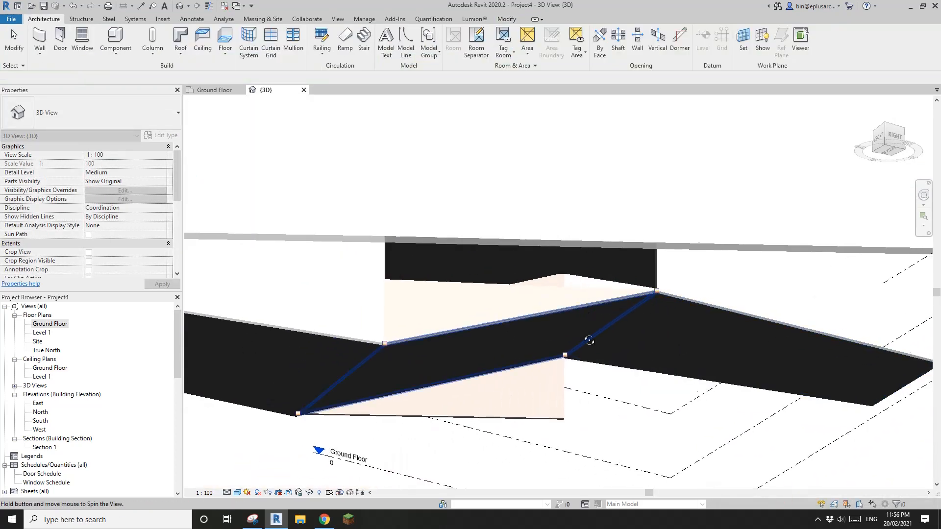
Step: Set the top offset of the profile-edited wall to 1000
{"action": "middle_click_drag", "start_coordinate": [586, 352], "coordinate": [541, 333], "text": "shift"}
{"action": "left_click", "coordinate": [494, 299]}
{"action": "middle_click_drag", "start_coordinate": [496, 301], "coordinate": [563, 315], "text": "shift"}
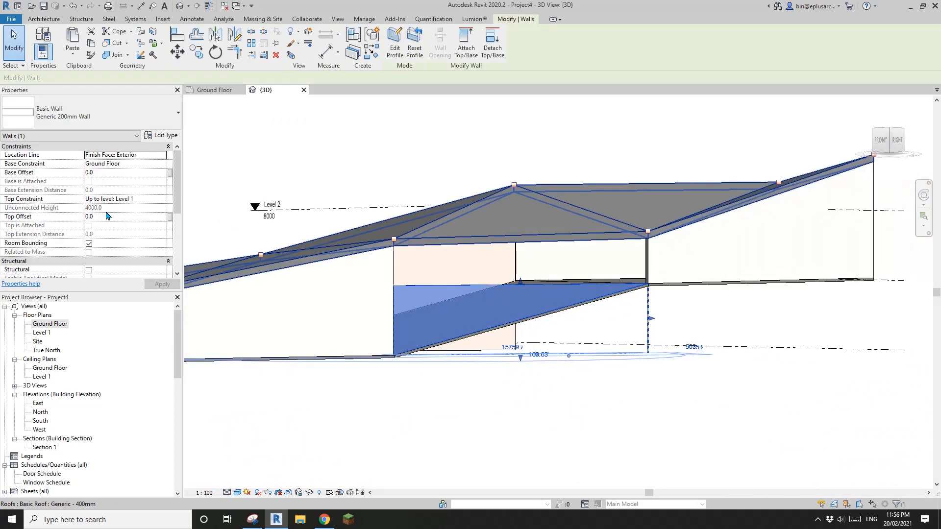
{"action": "left_click", "coordinate": [125, 218]}
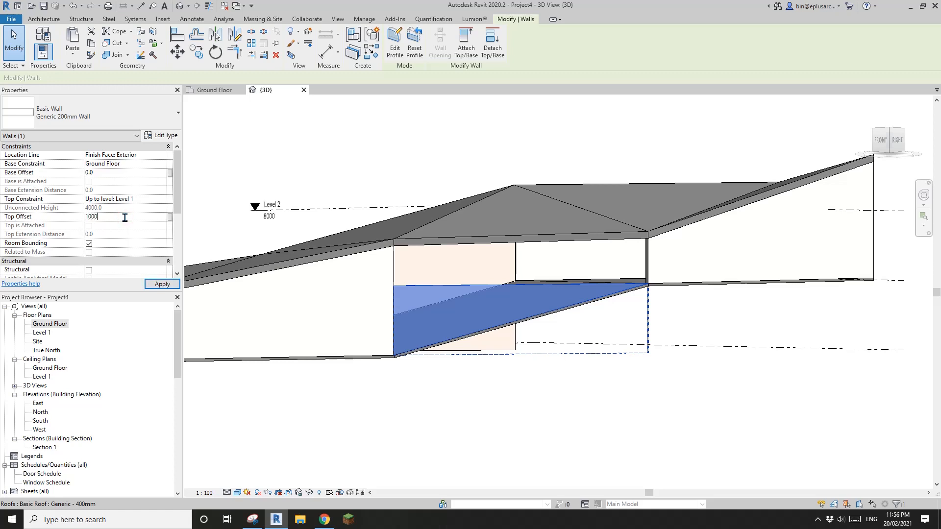
{"action": "middle_click_drag", "start_coordinate": [536, 253], "coordinate": [538, 255]}
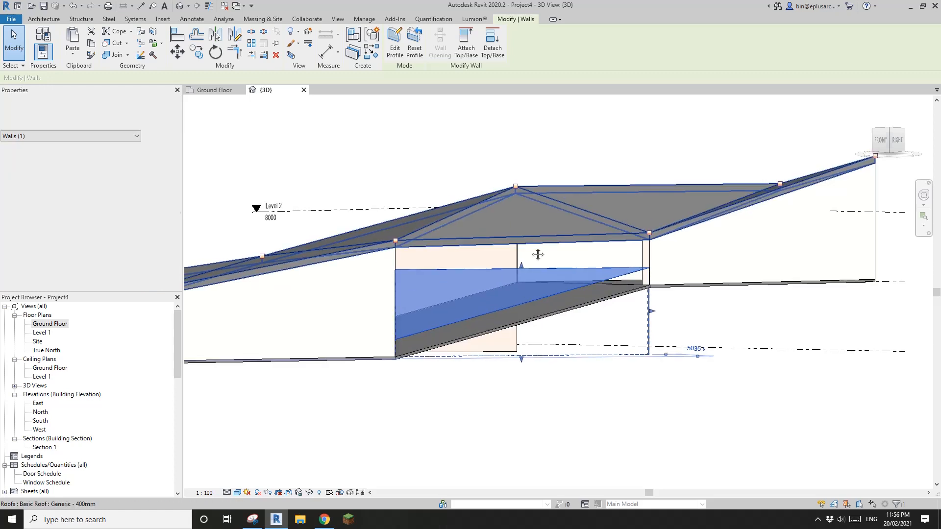
{"action": "left_click", "coordinate": [538, 255]}
Step: Reset the edited profile of the middle wall beneath the roof
{"action": "left_click", "coordinate": [530, 278]}
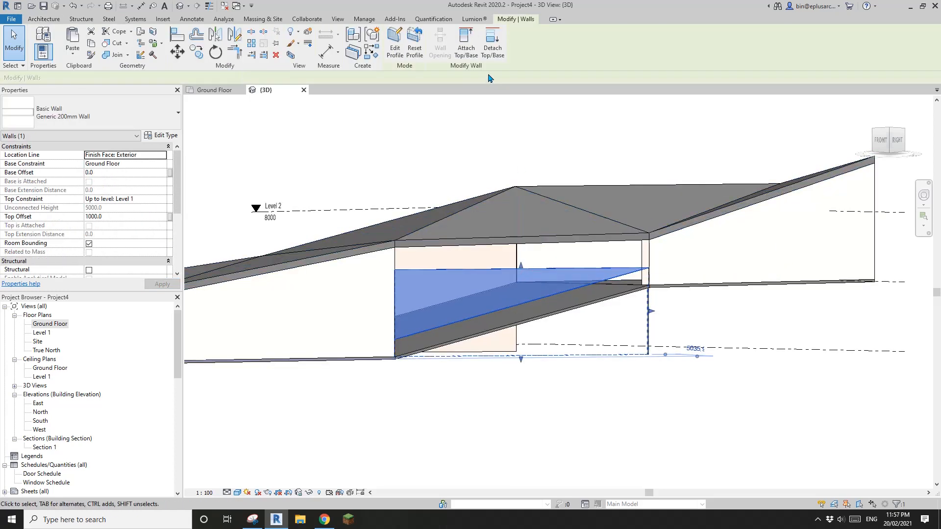
{"action": "left_click", "coordinate": [414, 44]}
{"action": "middle_click_drag", "start_coordinate": [599, 185], "coordinate": [597, 189]}
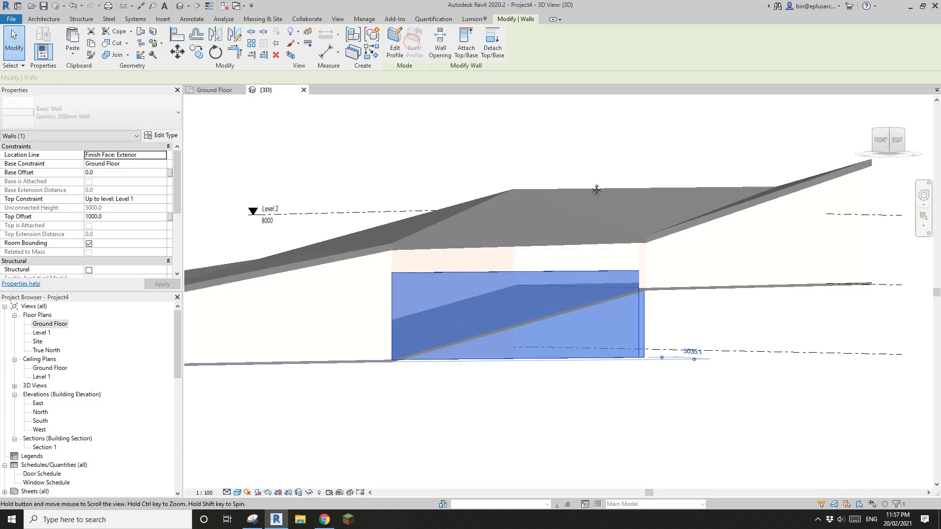
{"action": "left_click", "coordinate": [595, 179]}
Step: Attach the top of the middle wall to the roof above it
{"action": "left_click", "coordinate": [544, 293]}
{"action": "middle_click_drag", "start_coordinate": [550, 270], "coordinate": [549, 274]}
{"action": "left_click", "coordinate": [467, 50]}
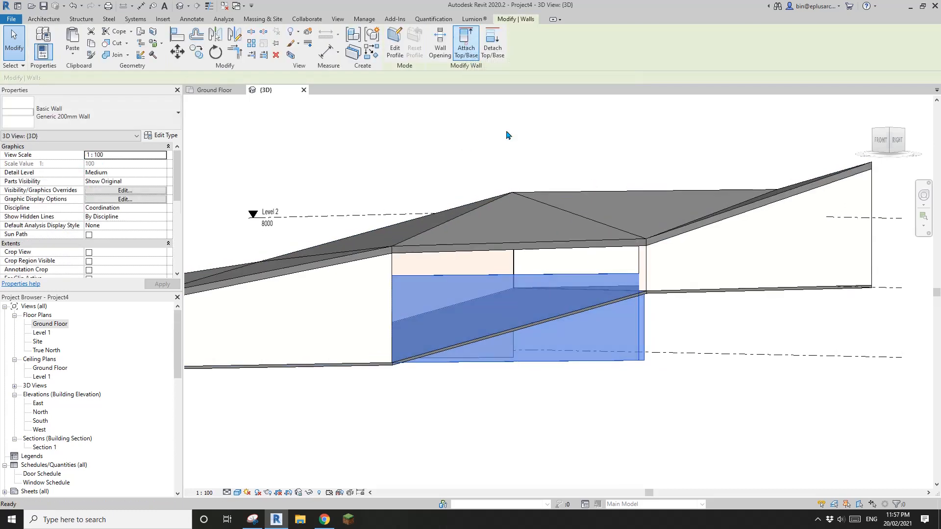
{"action": "middle_click_drag", "start_coordinate": [588, 303], "coordinate": [616, 341], "text": "shift"}
{"action": "left_click", "coordinate": [556, 230]}
{"action": "scroll", "coordinate": [498, 307], "scroll_direction": "up", "scroll_amount": 5}
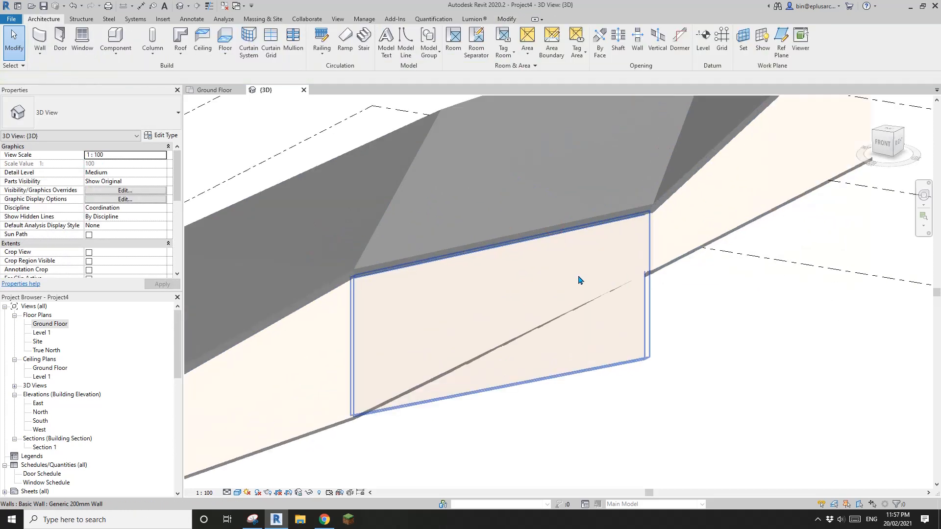
Step: Attach the base of the middle wall to the sloped ground floor slab
{"action": "left_click", "coordinate": [497, 306]}
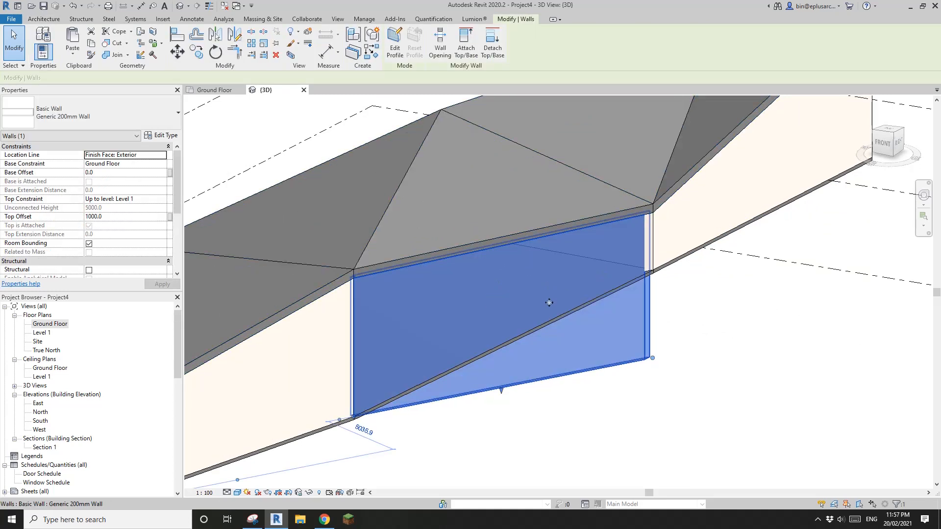
{"action": "left_click", "coordinate": [467, 51]}
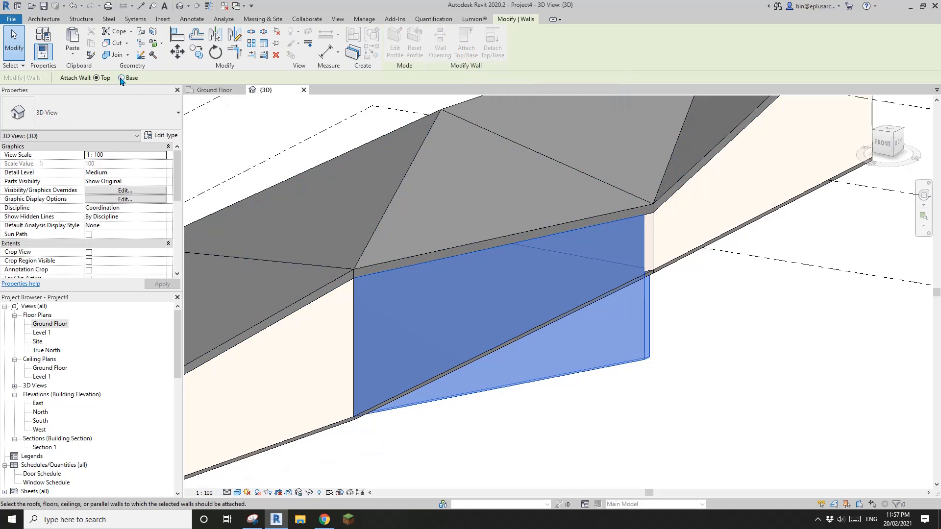
{"action": "left_click", "coordinate": [121, 79]}
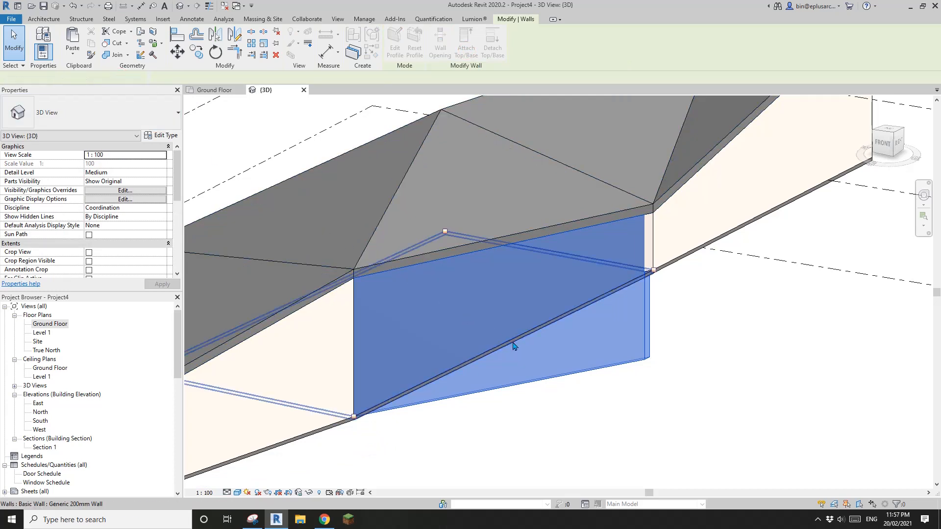
{"action": "middle_click_drag", "start_coordinate": [599, 351], "coordinate": [582, 342], "text": "shift"}
{"action": "left_click", "coordinate": [608, 342]}
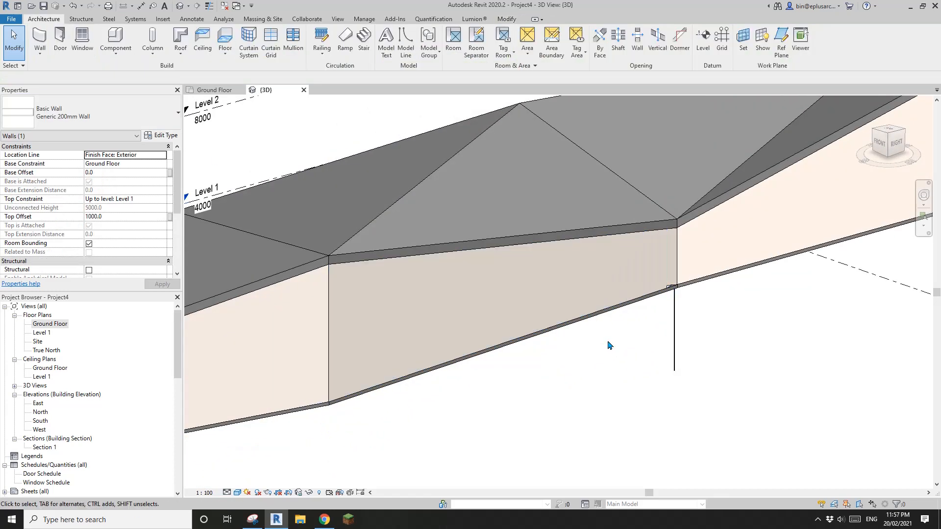
Step: Examine the corner where the middle wall meets the adjacent wall and floor slab, including the wall piece extending below the floor
{"action": "scroll", "coordinate": [608, 345], "scroll_direction": "up", "scroll_amount": 2}
{"action": "scroll", "coordinate": [706, 377], "scroll_direction": "up", "scroll_amount": 2}
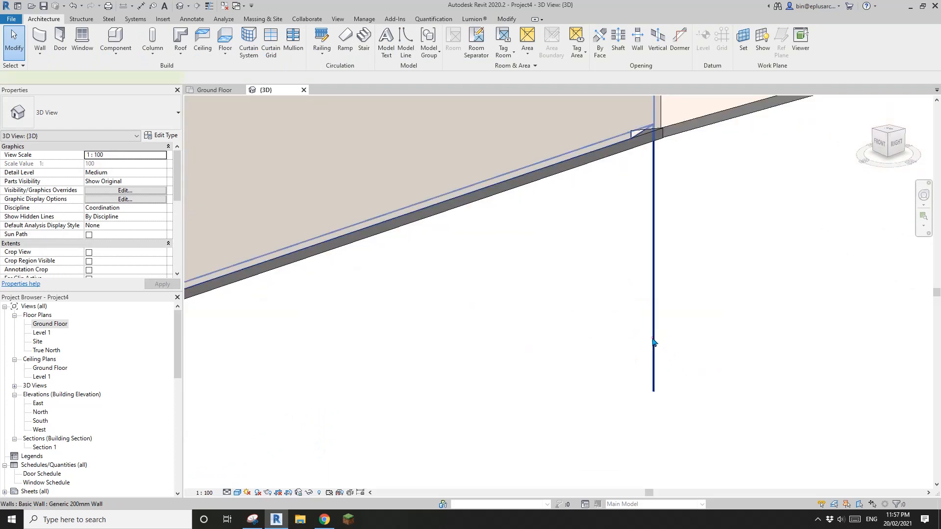
{"action": "left_click", "coordinate": [654, 342]}
{"action": "middle_click_drag", "start_coordinate": [654, 342], "coordinate": [489, 420], "text": "shift"}
{"action": "left_click", "coordinate": [557, 305]}
{"action": "scroll", "coordinate": [540, 279], "scroll_direction": "up", "scroll_amount": 2}
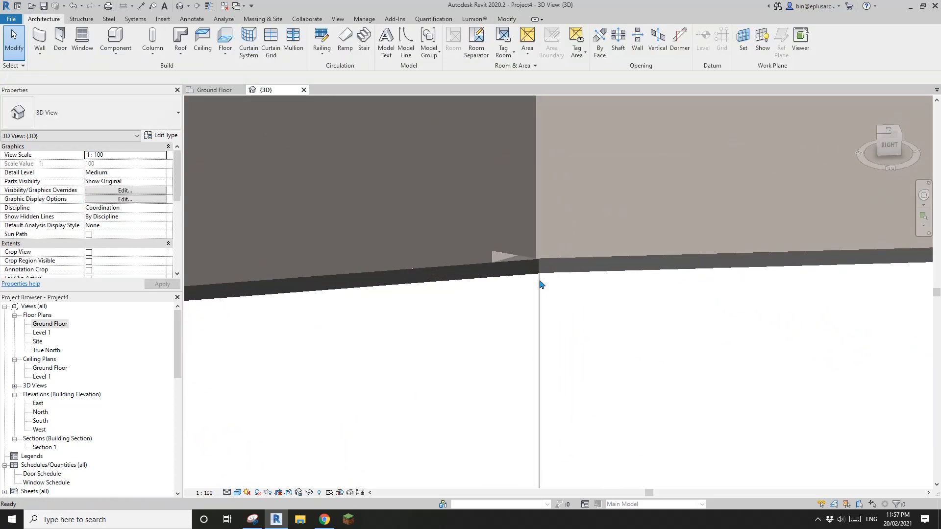
{"action": "left_click", "coordinate": [523, 273]}
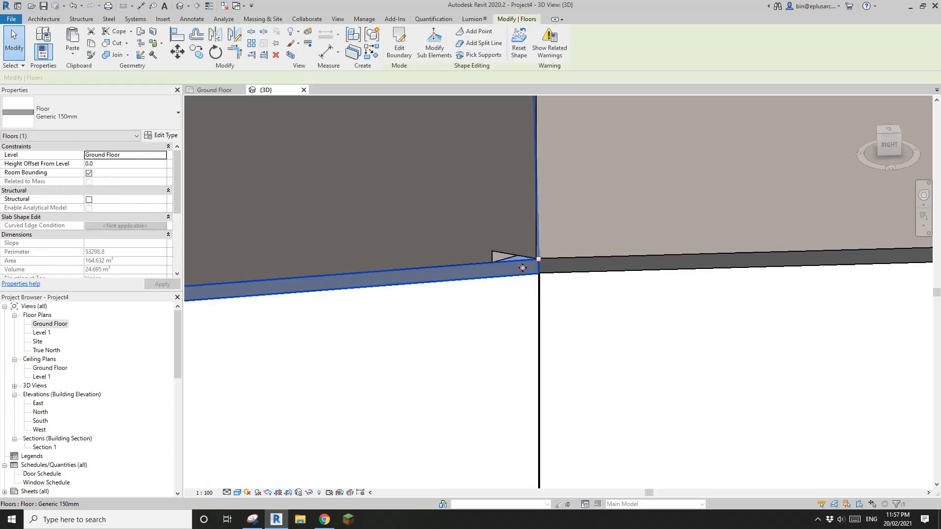
{"action": "middle_click_drag", "start_coordinate": [523, 273], "coordinate": [550, 302], "text": "shift"}
{"action": "scroll", "coordinate": [611, 246], "scroll_direction": "up", "scroll_amount": 6}
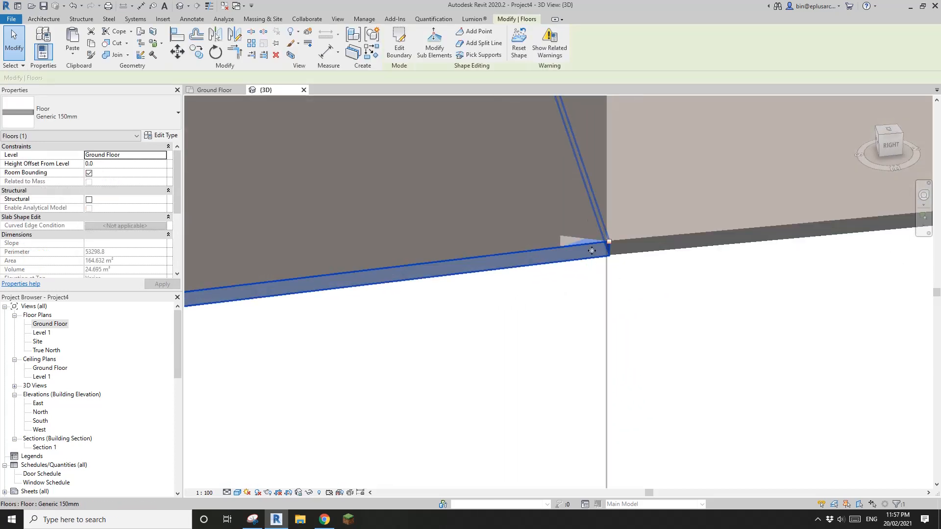
{"action": "key", "text": "Escape"}
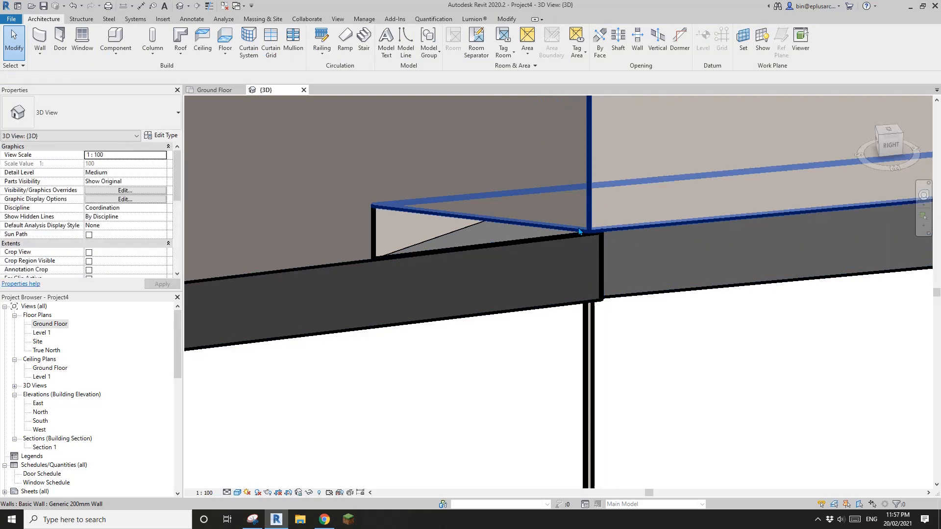
{"action": "scroll", "coordinate": [578, 234], "scroll_direction": "down", "scroll_amount": 1}
{"action": "scroll", "coordinate": [569, 250], "scroll_direction": "down", "scroll_amount": 1}
{"action": "left_click", "coordinate": [559, 253]}
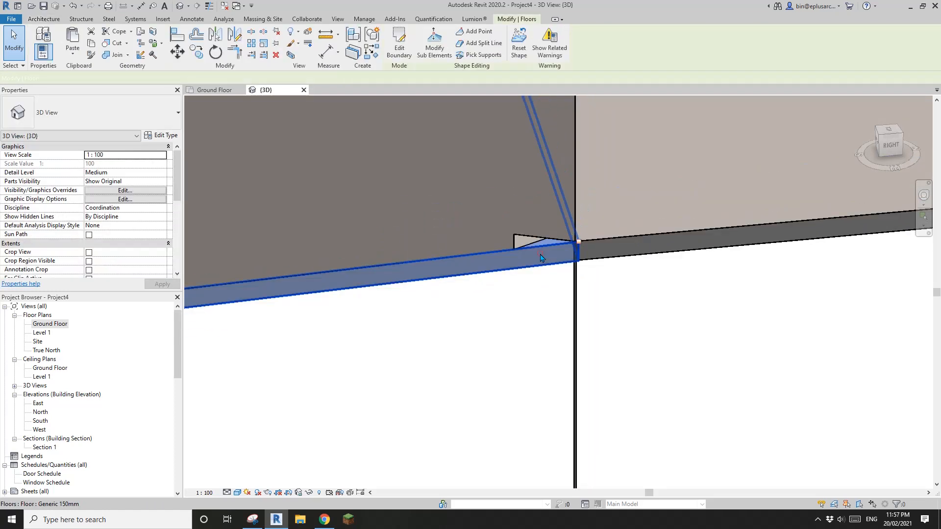
{"action": "scroll", "coordinate": [544, 251], "scroll_direction": "down", "scroll_amount": 2}
{"action": "scroll", "coordinate": [544, 250], "scroll_direction": "up", "scroll_amount": 5}
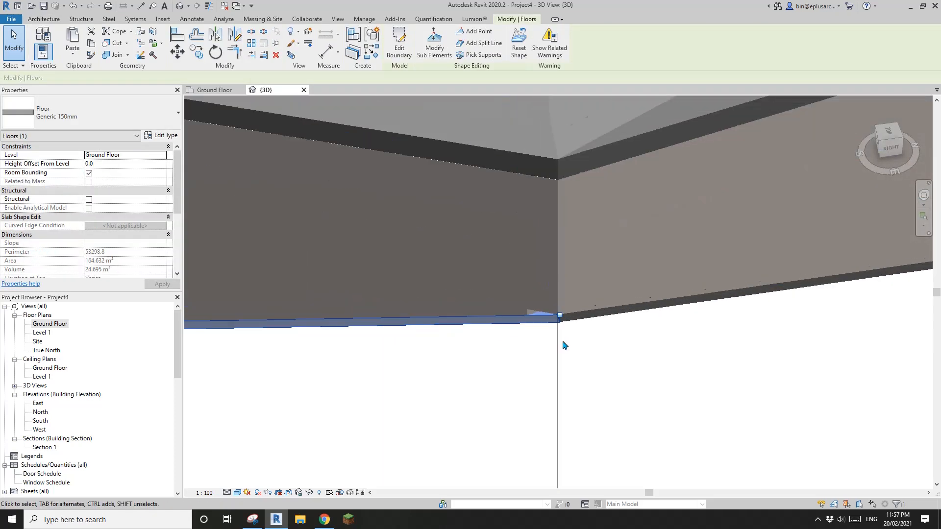
{"action": "key", "text": "Escape"}
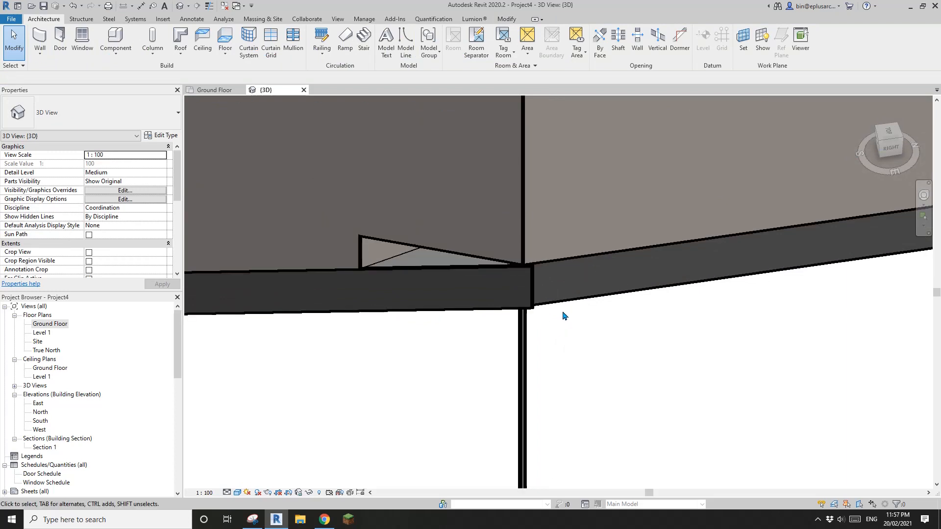
{"action": "middle_click_drag", "start_coordinate": [560, 307], "coordinate": [562, 285]}
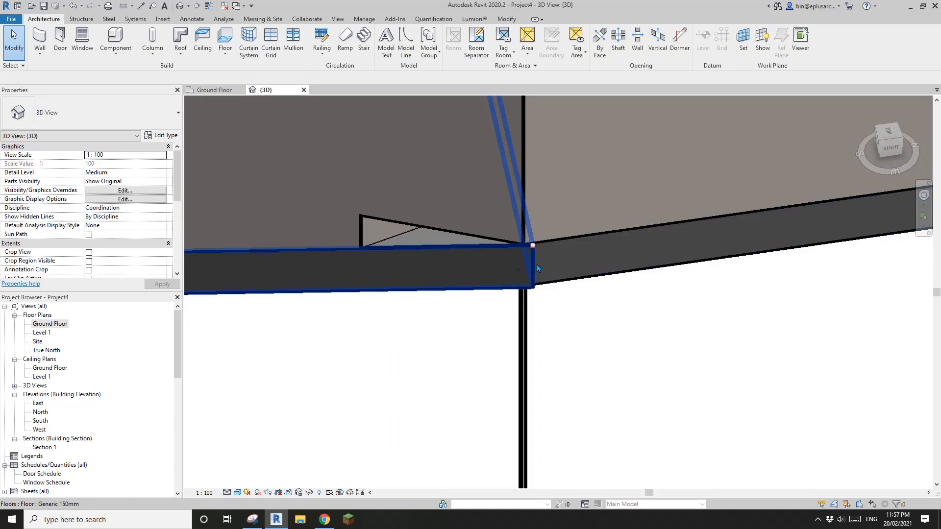
Step: Set the middle wall's base constraint to Level 1 and its top constraint to Up to level: Level 2
{"action": "left_click", "coordinate": [523, 322]}
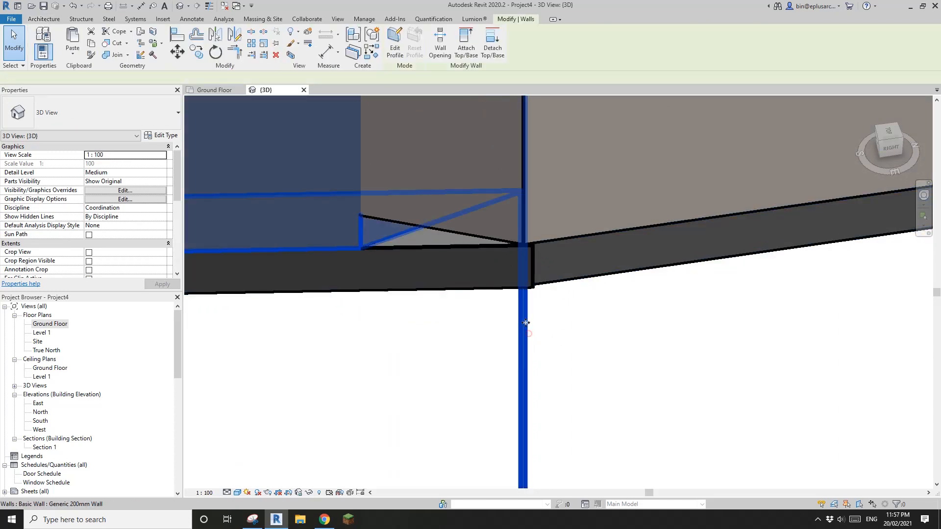
{"action": "middle_click_drag", "start_coordinate": [523, 320], "coordinate": [593, 280], "text": "shift"}
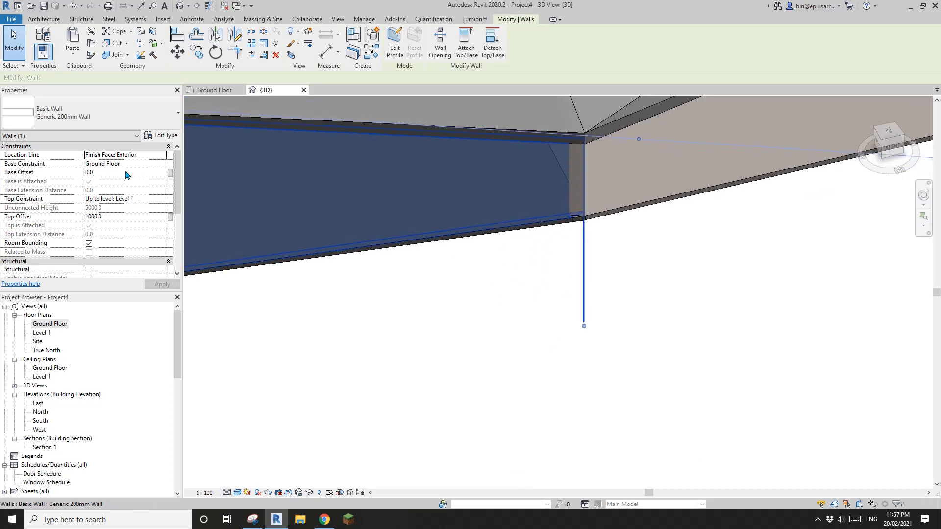
{"action": "left_click", "coordinate": [109, 180]}
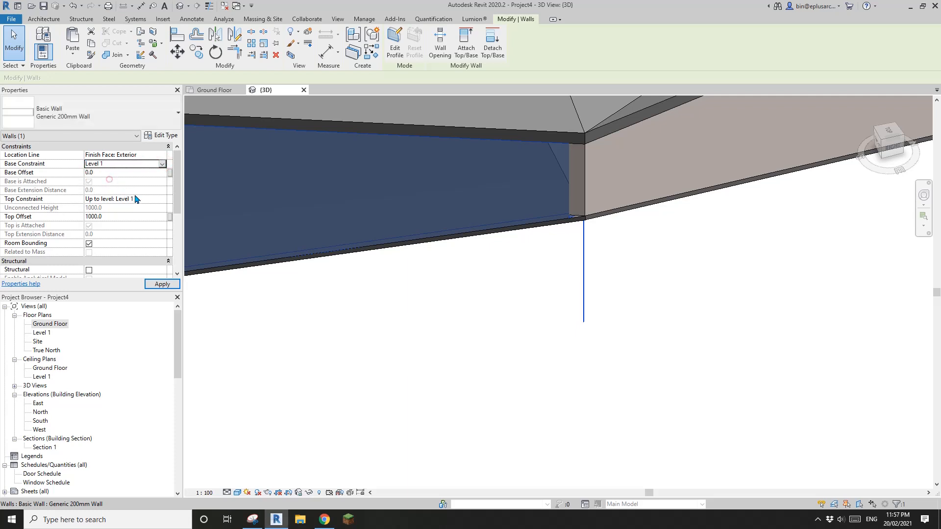
{"action": "left_click", "coordinate": [162, 199]}
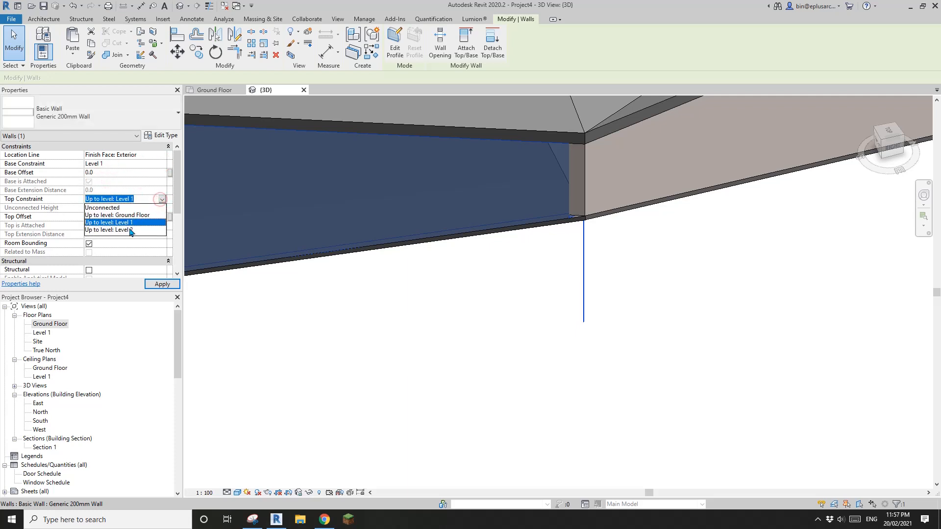
{"action": "left_click", "coordinate": [130, 230]}
{"action": "left_click", "coordinate": [517, 322]}
{"action": "scroll", "coordinate": [570, 234], "scroll_direction": "down", "scroll_amount": 4}
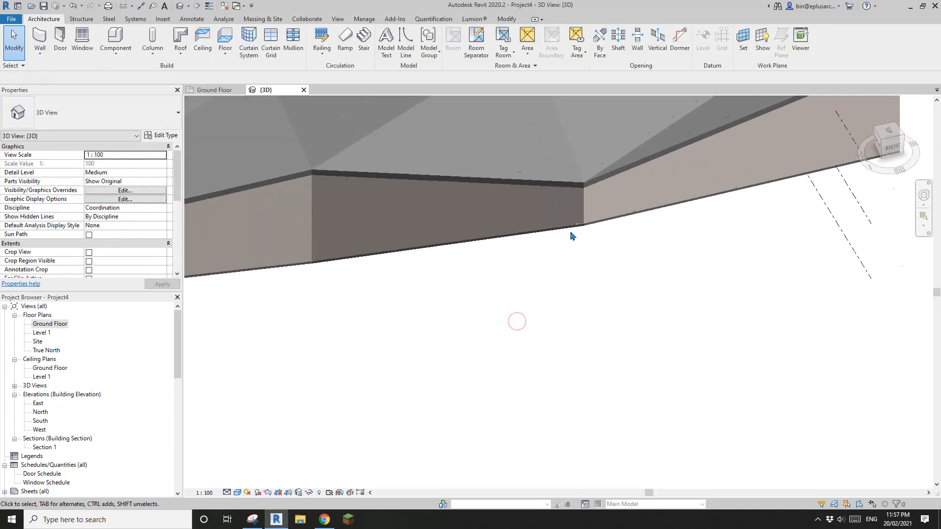
Step: Switch the wall join at the middle wall's corner with the adjacent wall to the next butt configuration using Wall Joins
{"action": "scroll", "coordinate": [584, 233], "scroll_direction": "up", "scroll_amount": 1}
{"action": "middle_click_drag", "start_coordinate": [571, 232], "coordinate": [619, 295]}
{"action": "scroll", "coordinate": [593, 231], "scroll_direction": "down", "scroll_amount": 2}
{"action": "scroll", "coordinate": [580, 249], "scroll_direction": "up", "scroll_amount": 4}
{"action": "scroll", "coordinate": [627, 281], "scroll_direction": "up", "scroll_amount": 3}
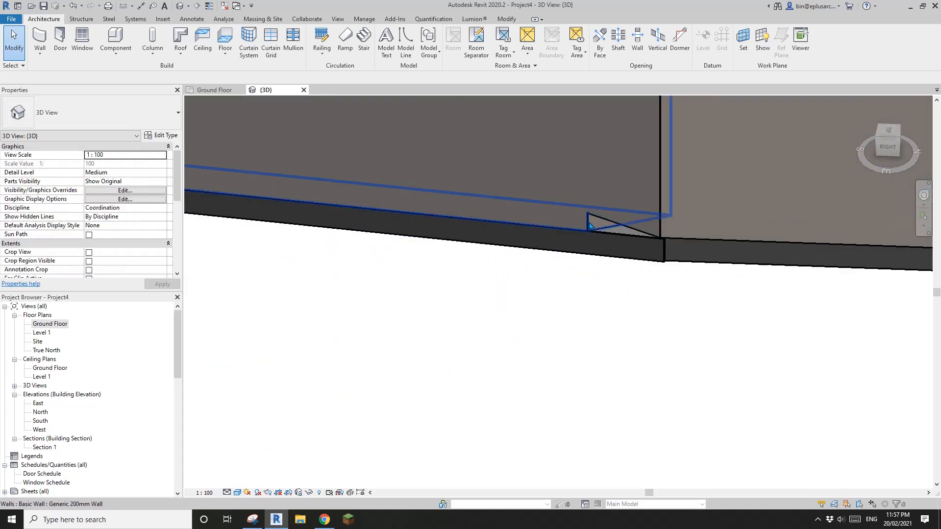
{"action": "middle_click_drag", "start_coordinate": [612, 243], "coordinate": [571, 268]}
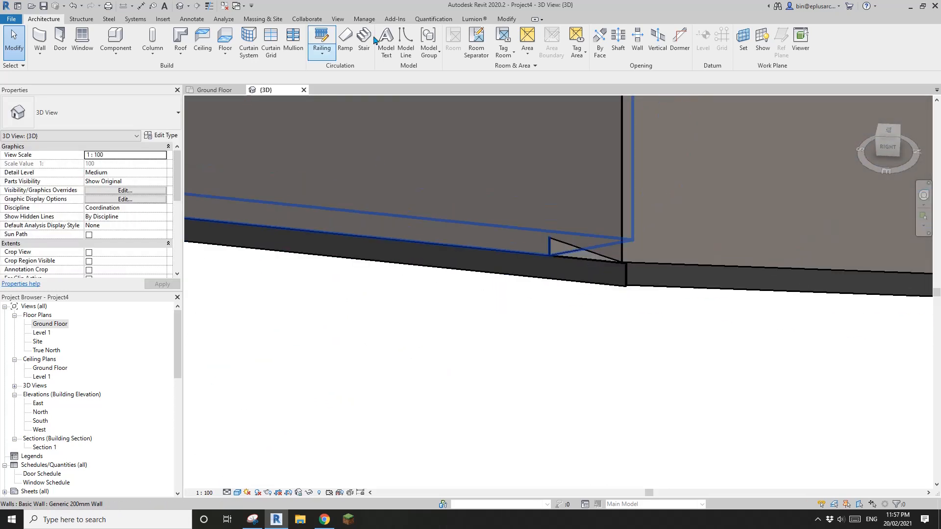
{"action": "left_click", "coordinate": [505, 20]}
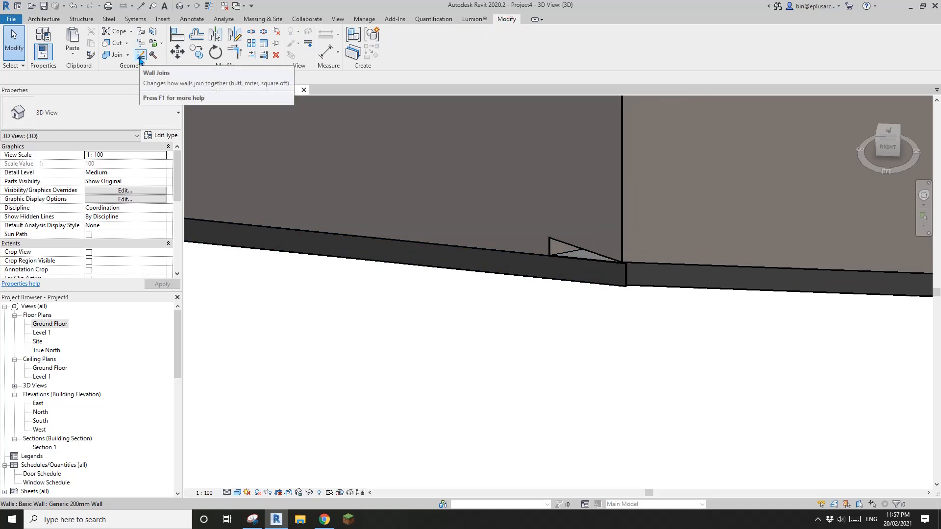
{"action": "left_click", "coordinate": [140, 57]}
{"action": "left_click", "coordinate": [569, 256]}
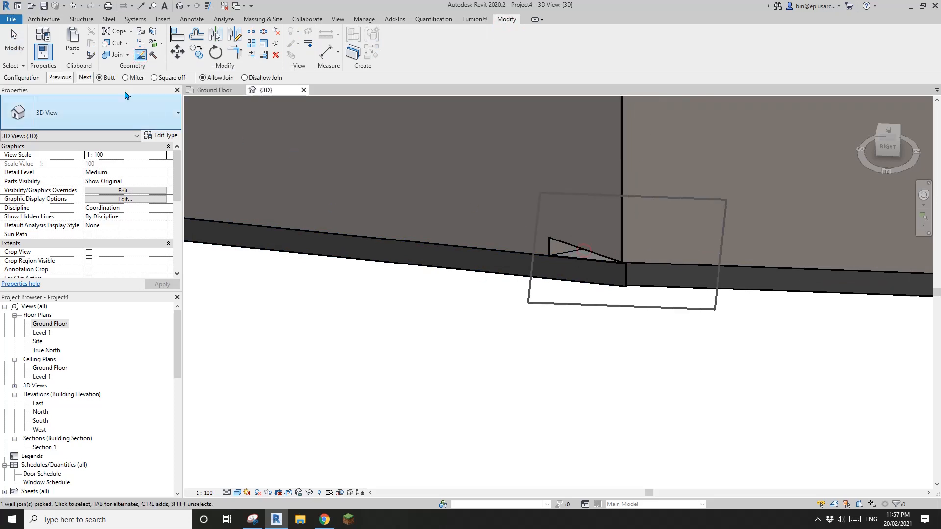
{"action": "left_click", "coordinate": [85, 78]}
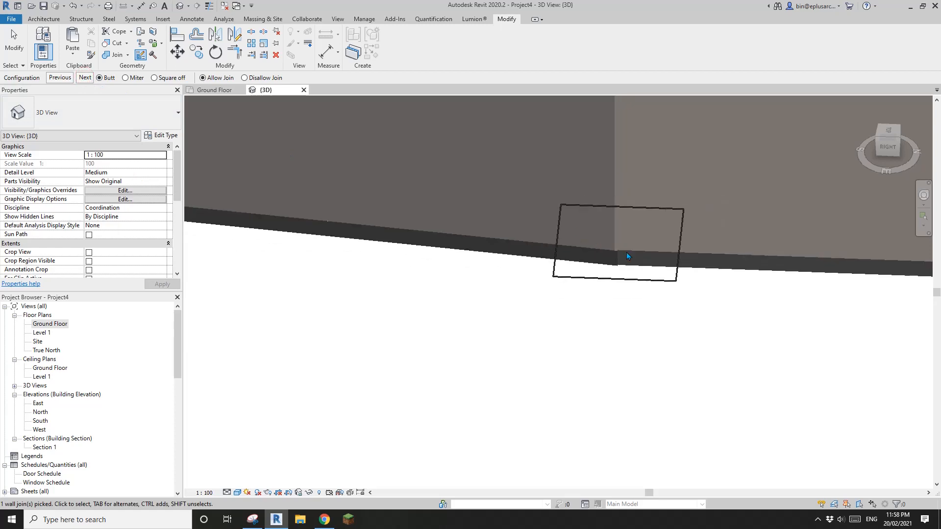
{"action": "key", "text": "Escape"}
{"action": "middle_click_drag", "start_coordinate": [611, 257], "coordinate": [543, 249], "text": "shift"}
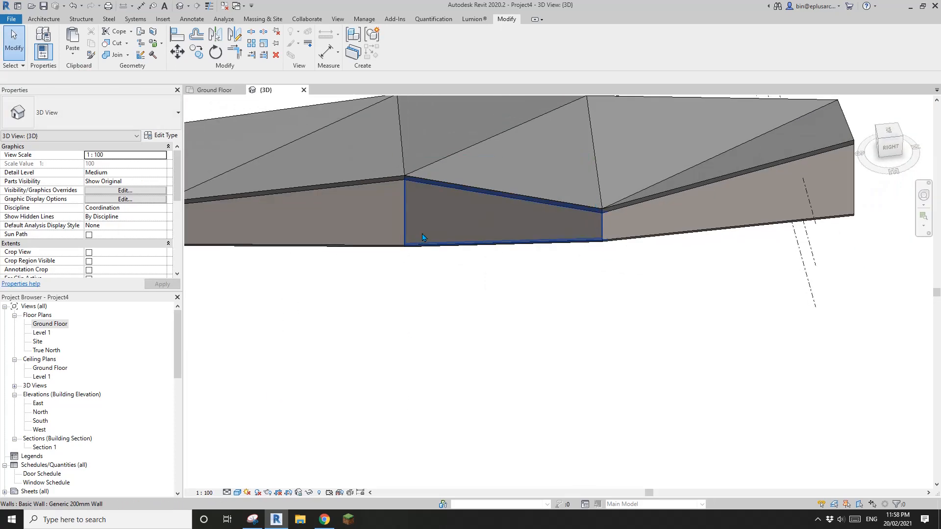
Step: Try to attach the base of the middle wall on the building's opposite side to the sloped floor slab
{"action": "middle_click_drag", "start_coordinate": [706, 227], "coordinate": [496, 212], "text": "shift"}
{"action": "scroll", "coordinate": [525, 289], "scroll_direction": "up", "scroll_amount": 1}
{"action": "left_click", "coordinate": [526, 297]}
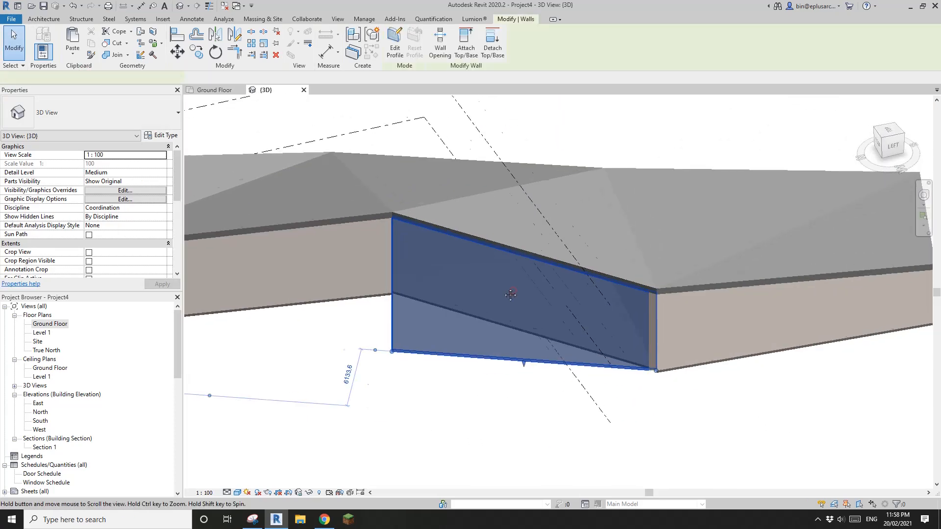
{"action": "middle_click_drag", "start_coordinate": [526, 297], "coordinate": [435, 271], "text": "shift"}
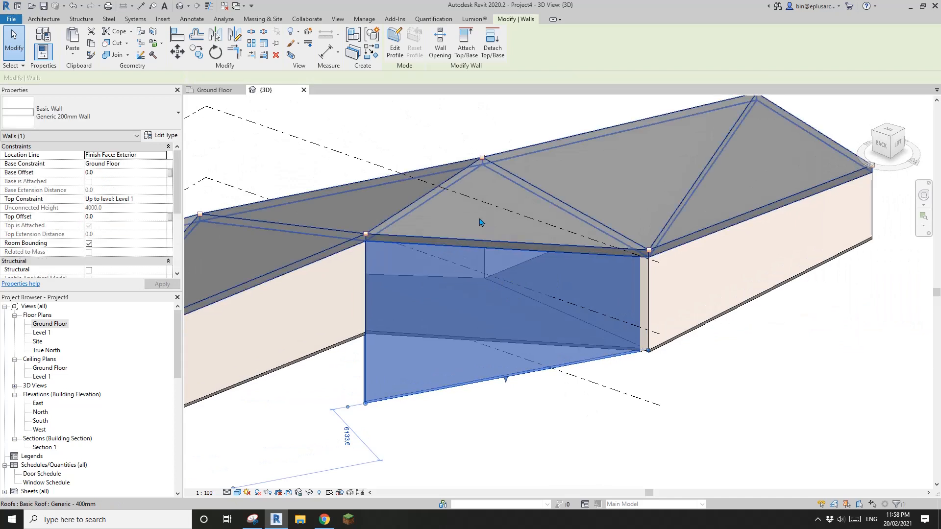
{"action": "left_click", "coordinate": [466, 43]}
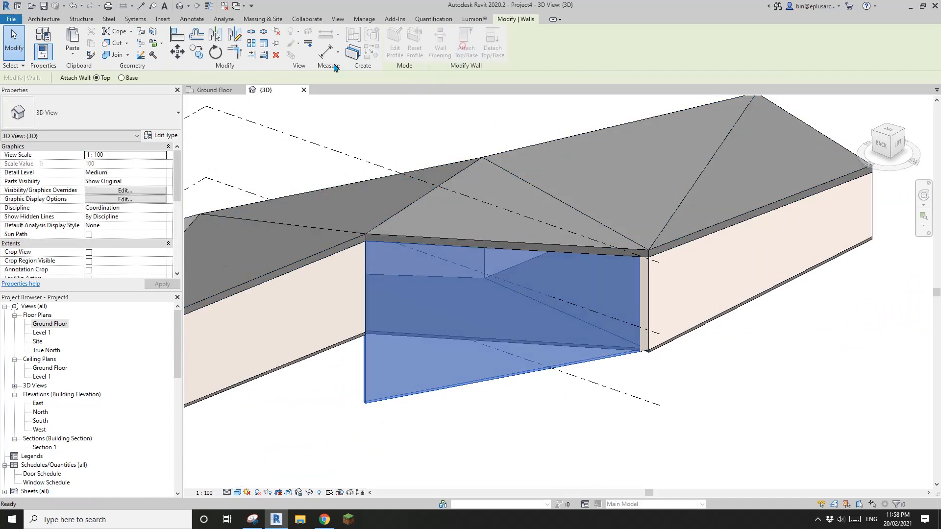
{"action": "left_click", "coordinate": [121, 78]}
{"action": "middle_click_drag", "start_coordinate": [443, 341], "coordinate": [479, 308], "text": "shift"}
{"action": "left_click", "coordinate": [349, 363]}
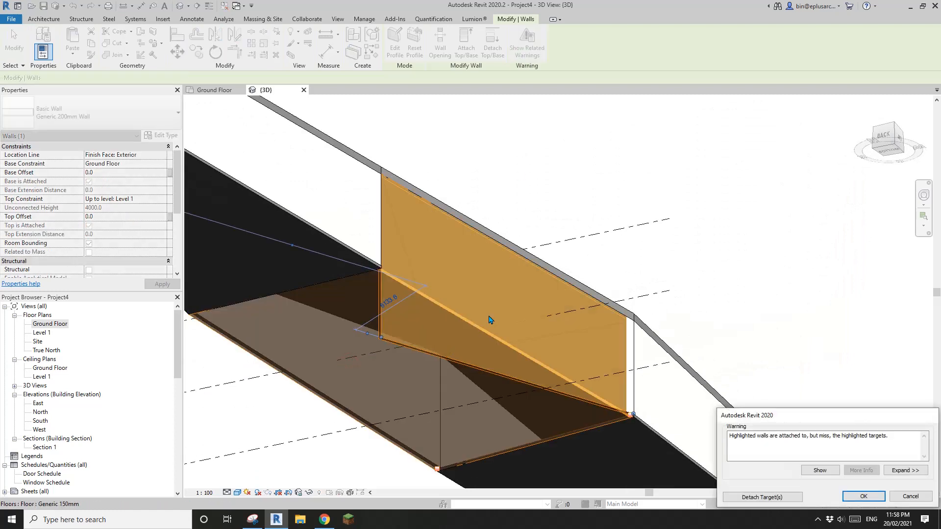
{"action": "left_click", "coordinate": [911, 497]}
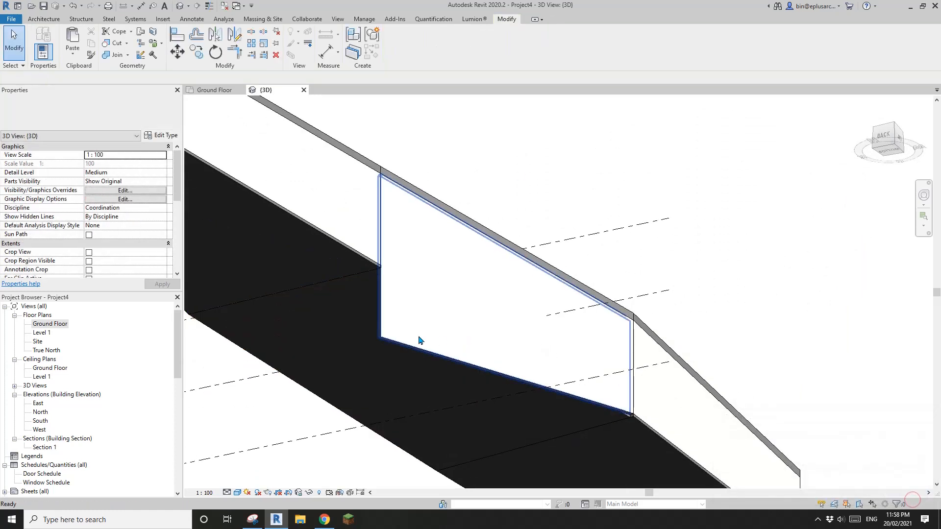
Step: Edit the sloped middle floor's boundary, shifting the edge line beneath the middle wall outward by 200 mm to the wall's outer face
{"action": "left_click", "coordinate": [361, 392]}
{"action": "middle_click_drag", "start_coordinate": [361, 393], "coordinate": [441, 304], "text": "shift"}
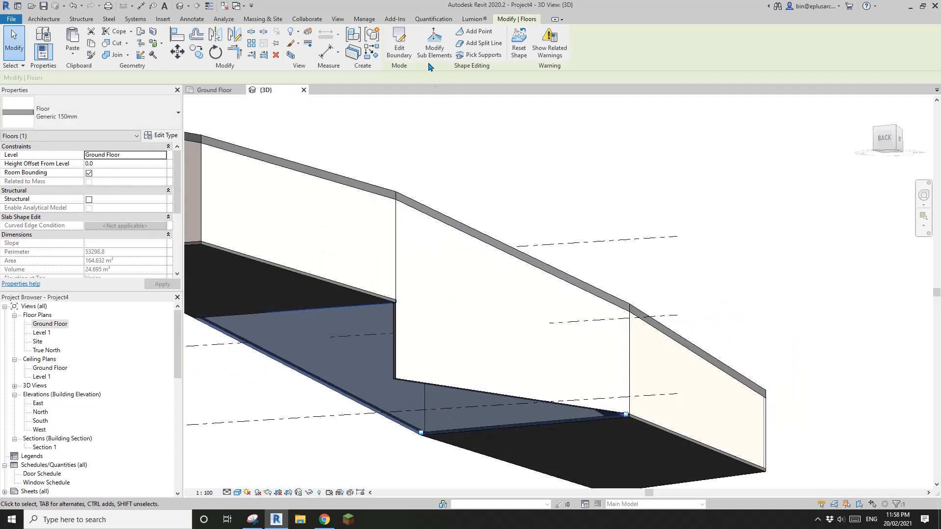
{"action": "left_click", "coordinate": [406, 45]}
{"action": "mouse_move", "coordinate": [456, 220]}
{"action": "middle_mouse_down", "text": "shift"}
{"action": "mouse_move", "coordinate": [484, 339]}
{"action": "mouse_move", "coordinate": [509, 290]}
{"action": "mouse_move", "coordinate": [518, 220]}
{"action": "middle_mouse_up", "text": "shift"}
{"action": "scroll", "coordinate": [532, 265], "scroll_direction": "up", "scroll_amount": 1}
{"action": "middle_click_drag", "start_coordinate": [538, 278], "coordinate": [530, 264], "text": "shift"}
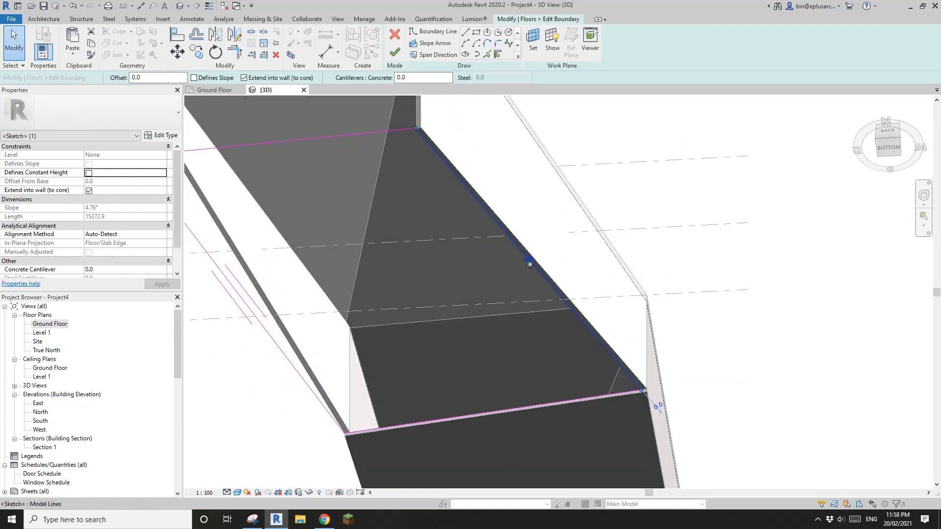
{"action": "left_click_drag", "start_coordinate": [528, 261], "coordinate": [528, 259]}
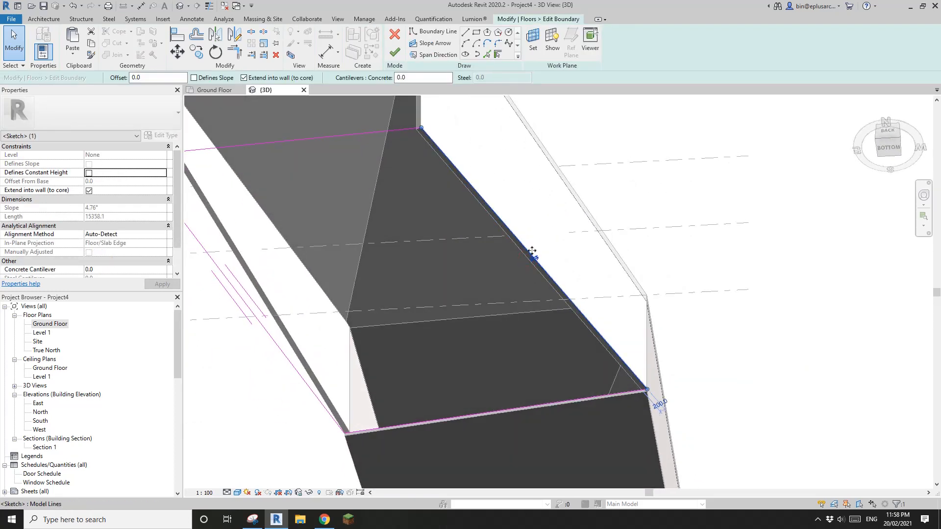
{"action": "scroll", "coordinate": [516, 249], "scroll_direction": "up", "scroll_amount": 2}
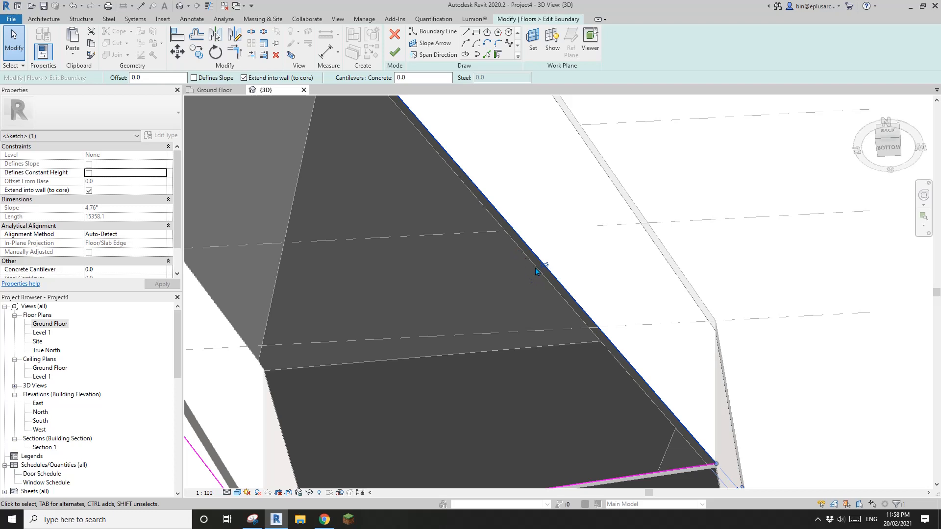
Step: Finish the floor boundary edit and decline joining geometry and cutting the overlapping volume out of the walls
{"action": "scroll", "coordinate": [534, 271], "scroll_direction": "down", "scroll_amount": 4}
{"action": "mouse_move", "coordinate": [533, 270]}
{"action": "middle_mouse_down", "text": "shift"}
{"action": "mouse_move", "coordinate": [545, 252]}
{"action": "mouse_move", "coordinate": [526, 280]}
{"action": "middle_mouse_up", "text": "shift"}
{"action": "scroll", "coordinate": [544, 252], "scroll_direction": "up", "scroll_amount": 1}
{"action": "scroll", "coordinate": [526, 280], "scroll_direction": "up", "scroll_amount": 1}
{"action": "key", "text": "Escape"}
{"action": "left_click", "coordinate": [395, 51]}
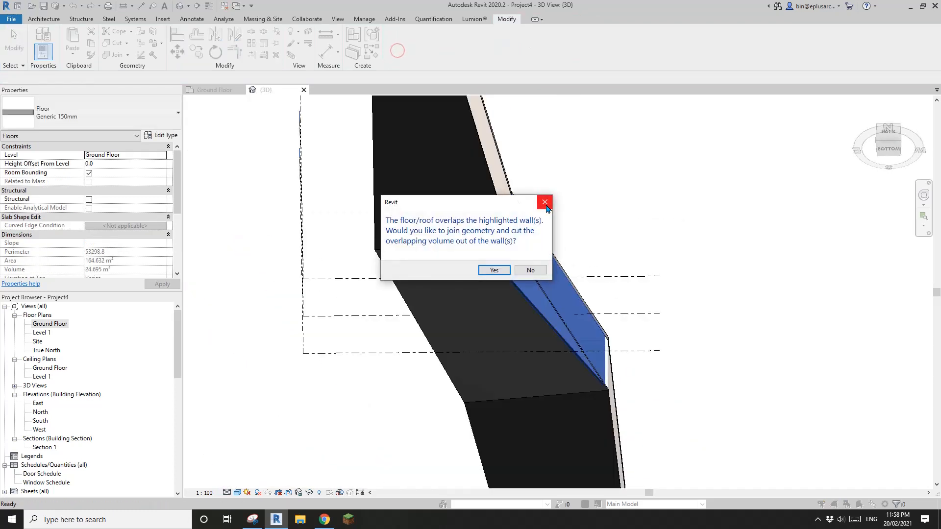
{"action": "left_click", "coordinate": [531, 272]}
Step: Examine the extended floor edge along the middle wall and its corner with the adjacent floor slab
{"action": "scroll", "coordinate": [584, 296], "scroll_direction": "up", "scroll_amount": 2}
{"action": "middle_click_drag", "start_coordinate": [583, 296], "coordinate": [500, 284]}
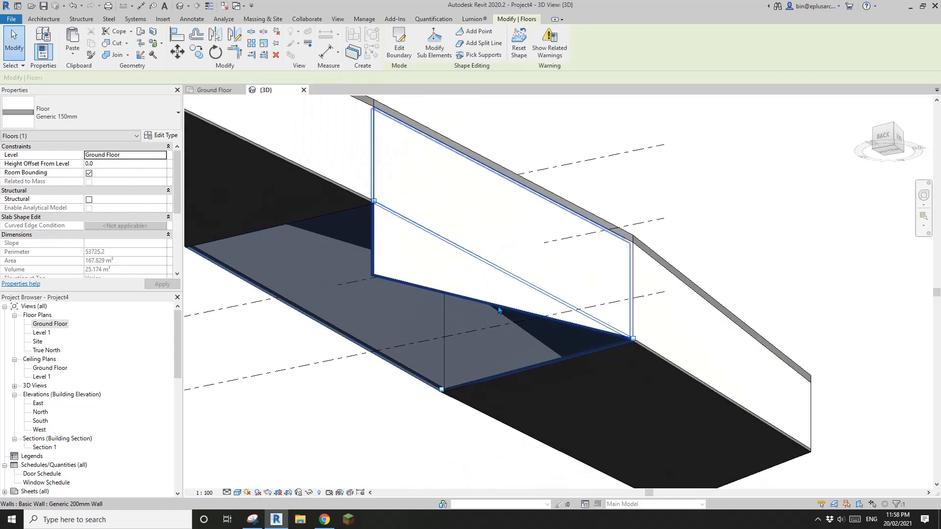
{"action": "left_click", "coordinate": [426, 232]}
{"action": "key", "text": "Escape"}
{"action": "scroll", "coordinate": [409, 224], "scroll_direction": "up", "scroll_amount": 2}
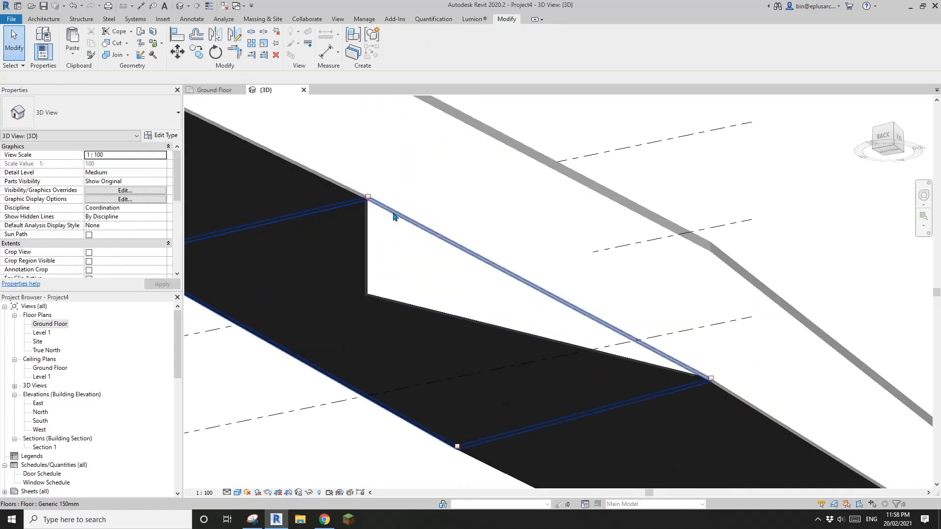
{"action": "scroll", "coordinate": [373, 209], "scroll_direction": "up", "scroll_amount": 3}
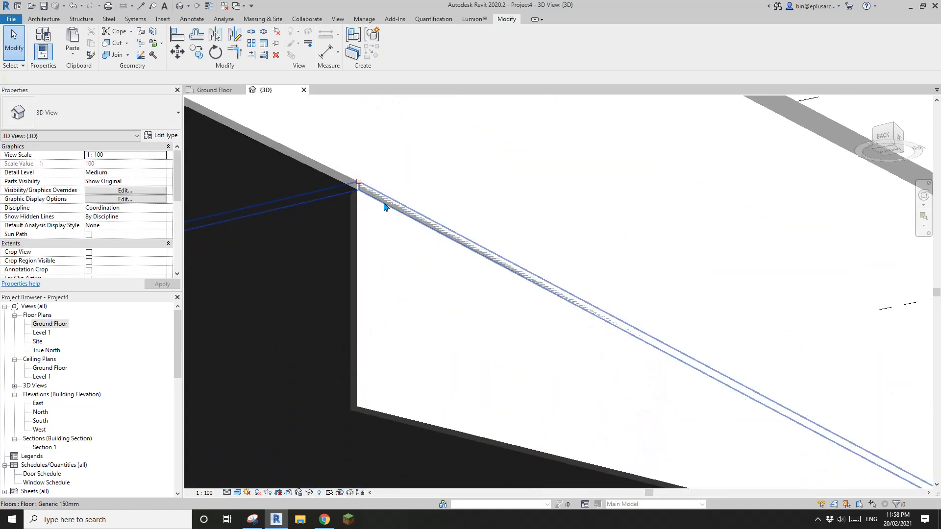
{"action": "scroll", "coordinate": [427, 228], "scroll_direction": "up", "scroll_amount": 3}
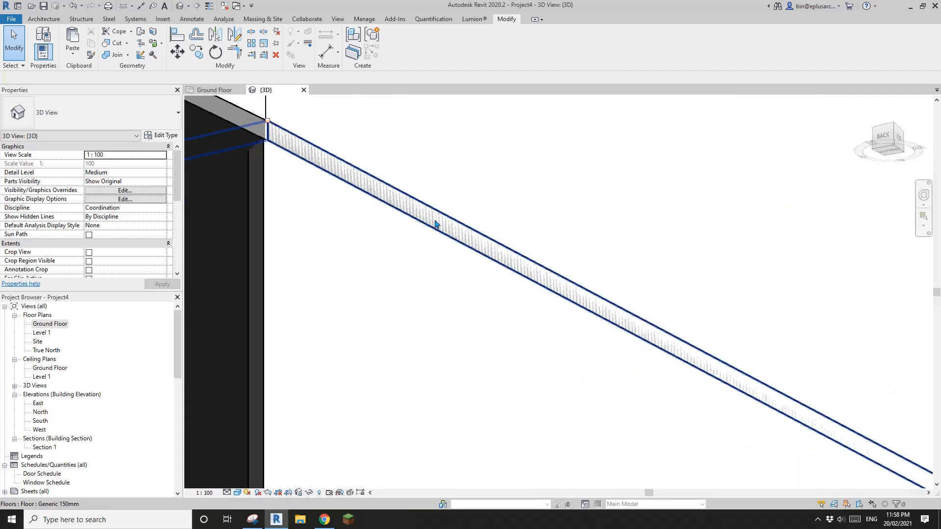
{"action": "scroll", "coordinate": [467, 297], "scroll_direction": "down", "scroll_amount": 7}
{"action": "scroll", "coordinate": [490, 305], "scroll_direction": "down", "scroll_amount": 3}
Step: Attach the base of the middle wall to the extended sloped floor slab
{"action": "middle_click_drag", "start_coordinate": [490, 306], "coordinate": [516, 323], "text": "shift"}
{"action": "scroll", "coordinate": [500, 343], "scroll_direction": "up", "scroll_amount": 1}
{"action": "left_click", "coordinate": [474, 334]}
{"action": "scroll", "coordinate": [489, 339], "scroll_direction": "up", "scroll_amount": 3}
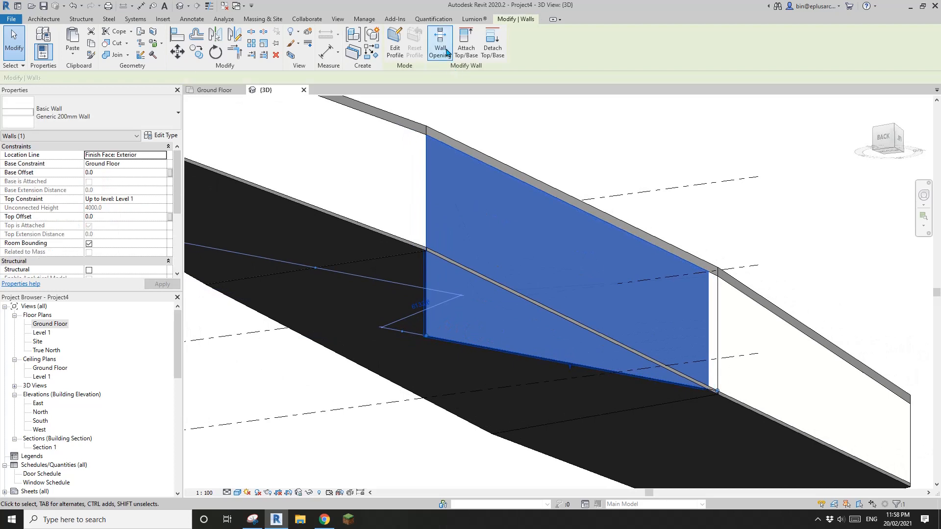
{"action": "left_click", "coordinate": [465, 52]}
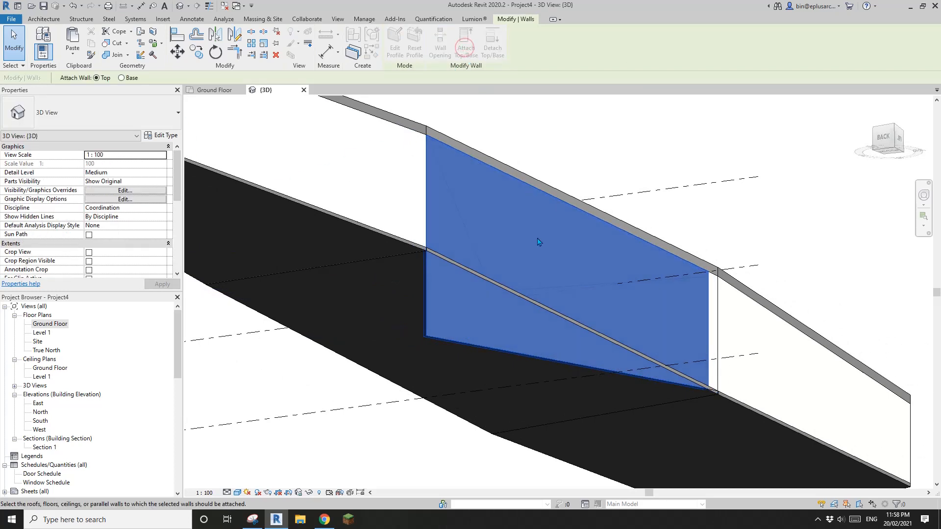
{"action": "left_click", "coordinate": [120, 78]}
{"action": "left_click", "coordinate": [393, 311]}
{"action": "key", "text": "Escape"}
Step: Set this middle wall's base constraint to Level 1 and its top constraint to Up to level: Level 2
{"action": "scroll", "coordinate": [567, 326], "scroll_direction": "down", "scroll_amount": 1}
{"action": "middle_click_drag", "start_coordinate": [501, 337], "coordinate": [447, 306], "text": "shift"}
{"action": "scroll", "coordinate": [448, 306], "scroll_direction": "up", "scroll_amount": 3}
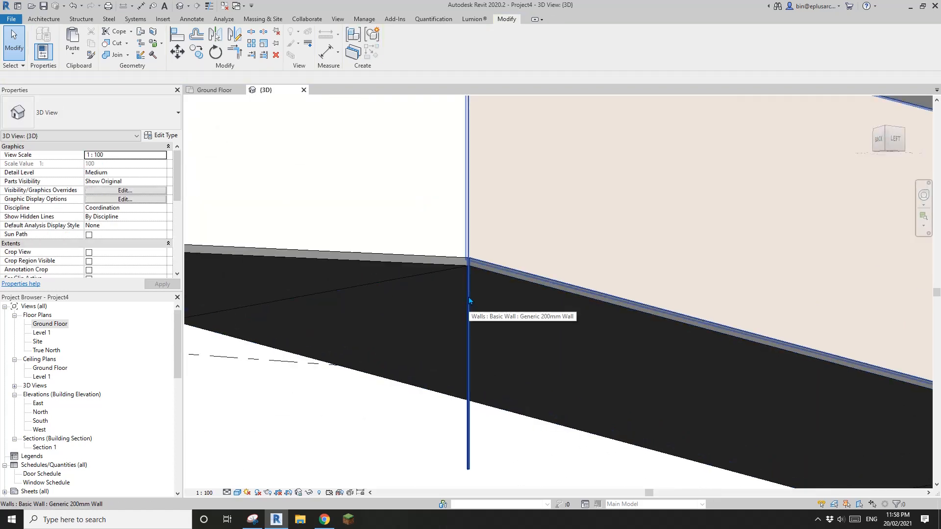
{"action": "left_click", "coordinate": [536, 214]}
{"action": "scroll", "coordinate": [536, 214], "scroll_direction": "down", "scroll_amount": 4}
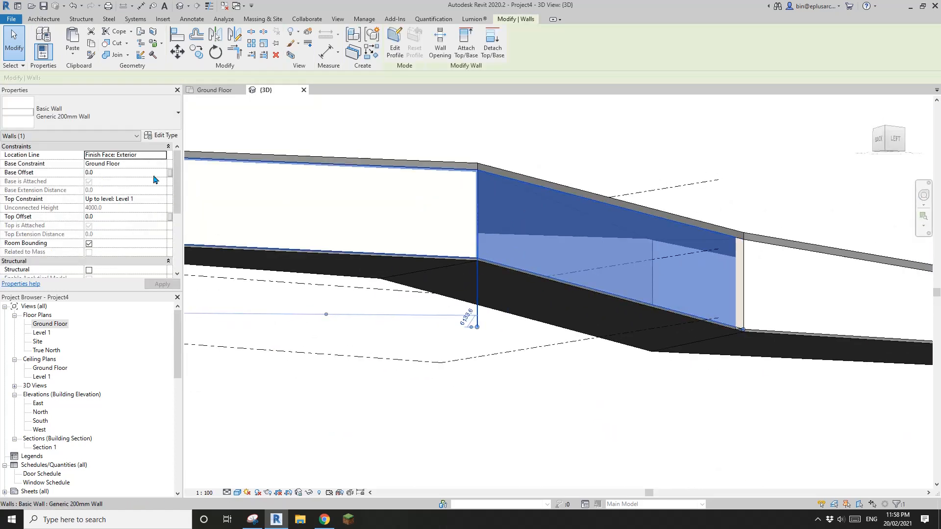
{"action": "left_click", "coordinate": [166, 166]}
{"action": "left_click", "coordinate": [105, 178]}
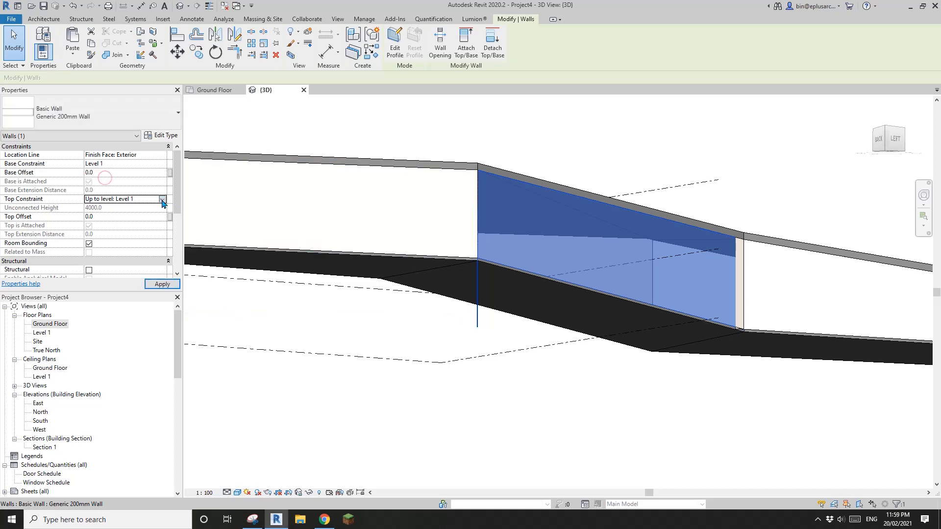
{"action": "left_click", "coordinate": [162, 199]}
{"action": "left_click", "coordinate": [127, 228]}
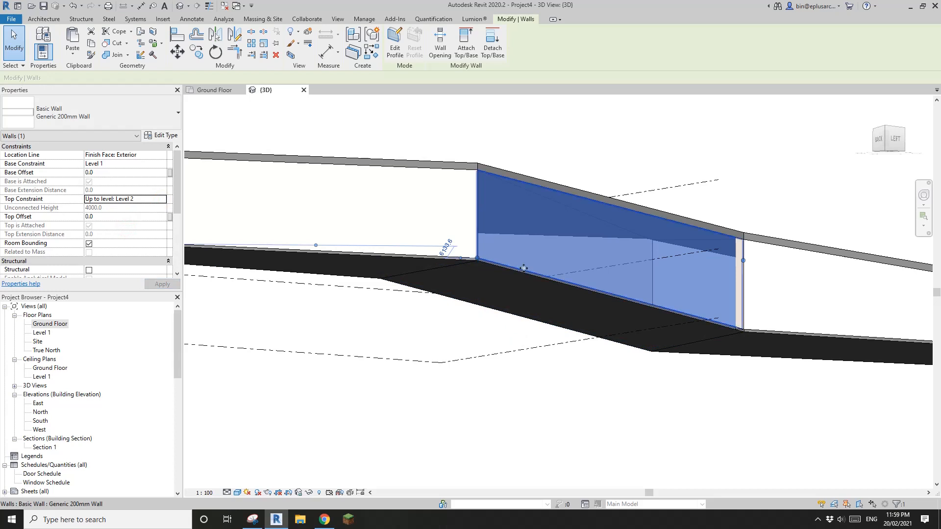
{"action": "key", "text": "Escape"}
Step: Attach the base of the adjoining wall at the middle wall's lower corner to the sloped middle floor slab
{"action": "scroll", "coordinate": [478, 267], "scroll_direction": "up", "scroll_amount": 5}
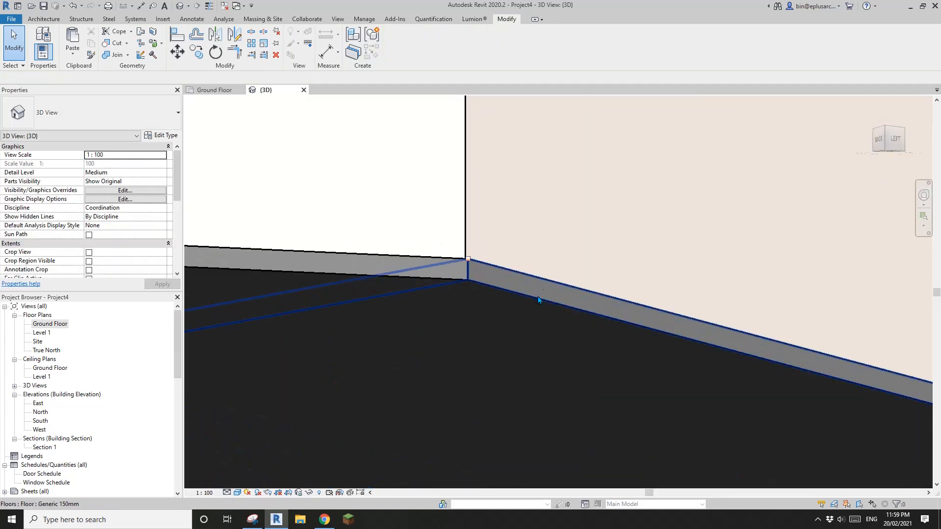
{"action": "scroll", "coordinate": [394, 238], "scroll_direction": "down", "scroll_amount": 5}
{"action": "scroll", "coordinate": [676, 327], "scroll_direction": "up", "scroll_amount": 5}
{"action": "middle_click_drag", "start_coordinate": [694, 349], "coordinate": [496, 282], "text": "shift"}
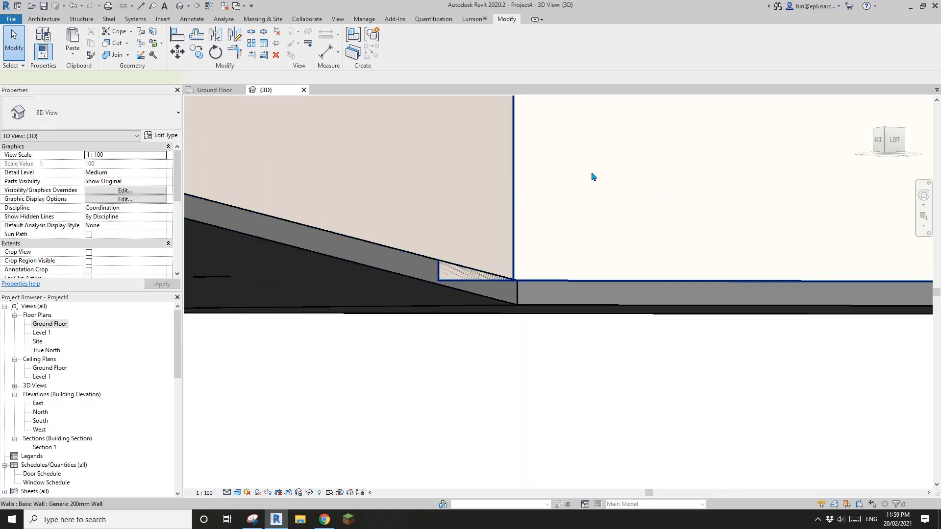
{"action": "left_click", "coordinate": [591, 173]}
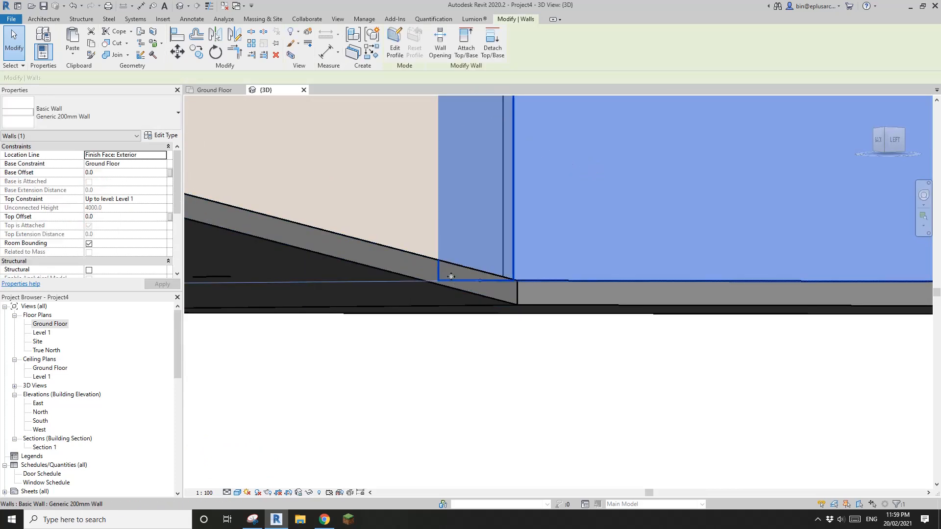
{"action": "scroll", "coordinate": [550, 250], "scroll_direction": "down", "scroll_amount": 1}
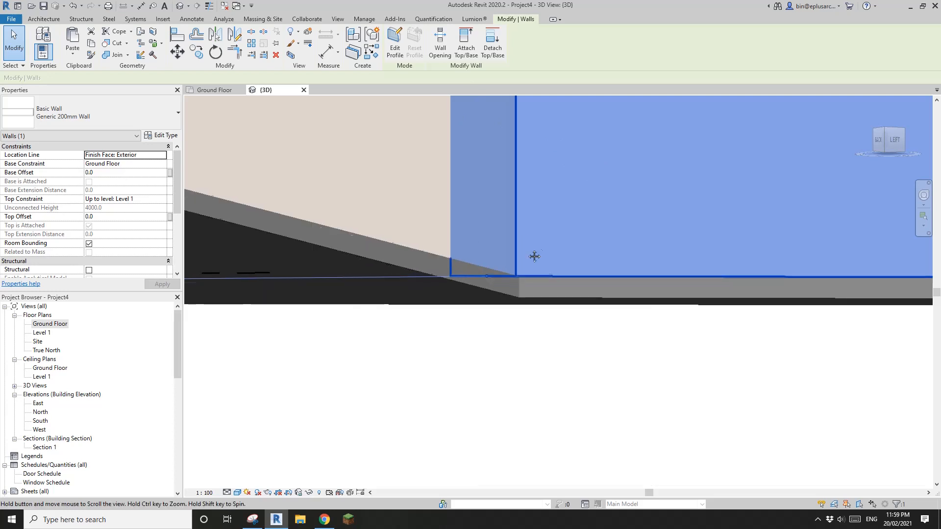
{"action": "left_click", "coordinate": [464, 51]}
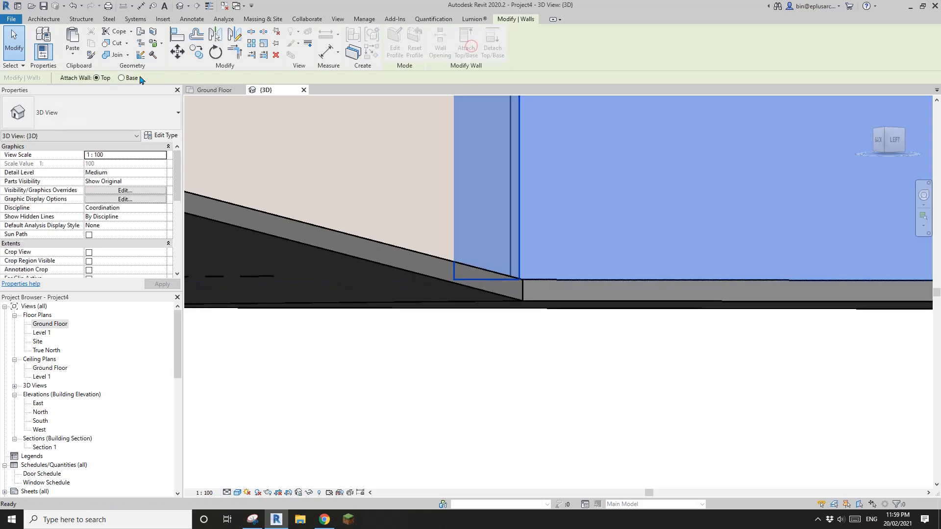
{"action": "left_click", "coordinate": [336, 268]}
{"action": "left_click", "coordinate": [490, 346]}
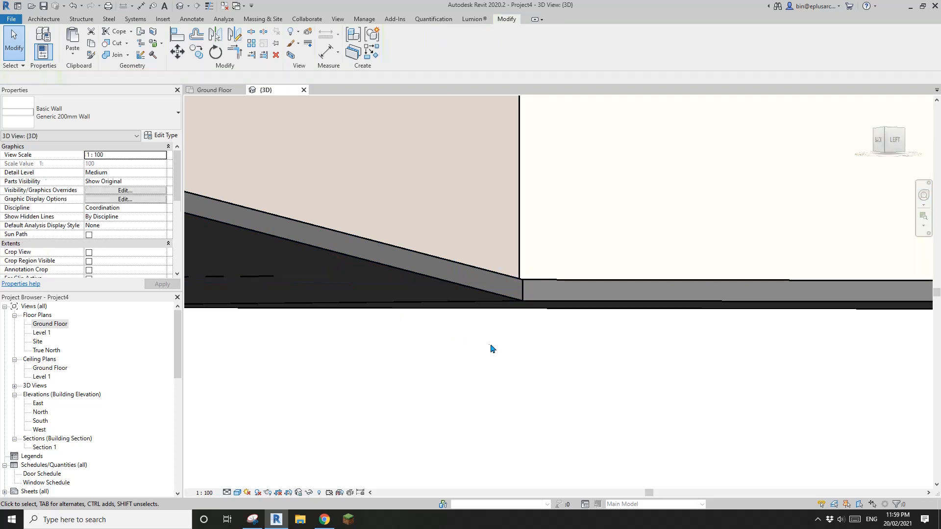
Step: Examine the whole building from several sides to check the walls against the roof and floor slabs
{"action": "scroll", "coordinate": [470, 286], "scroll_direction": "down", "scroll_amount": 9}
{"action": "middle_click_drag", "start_coordinate": [417, 279], "coordinate": [414, 319]}
{"action": "scroll", "coordinate": [499, 267], "scroll_direction": "up", "scroll_amount": 1}
{"action": "middle_click_drag", "start_coordinate": [498, 267], "coordinate": [579, 368], "text": "shift"}
{"action": "scroll", "coordinate": [545, 359], "scroll_direction": "down", "scroll_amount": 2}
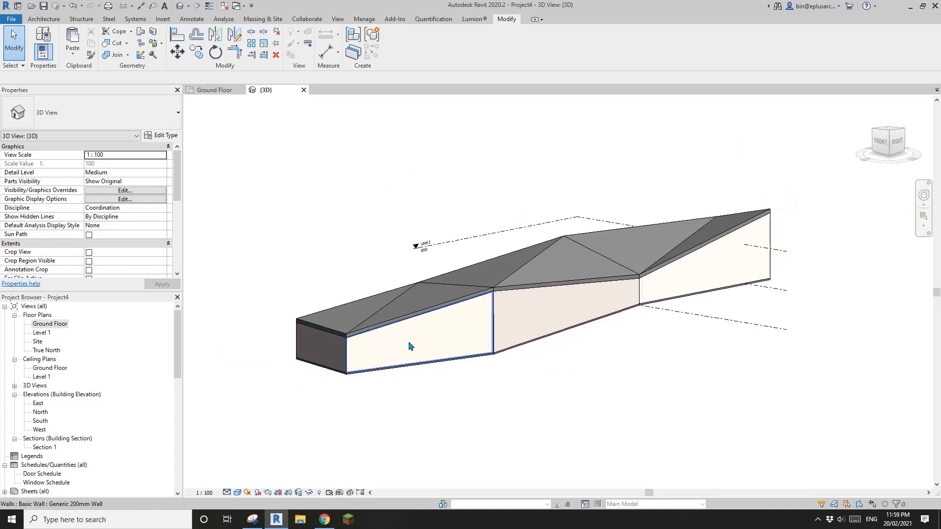
{"action": "middle_click_drag", "start_coordinate": [437, 307], "coordinate": [682, 379], "text": "shift"}
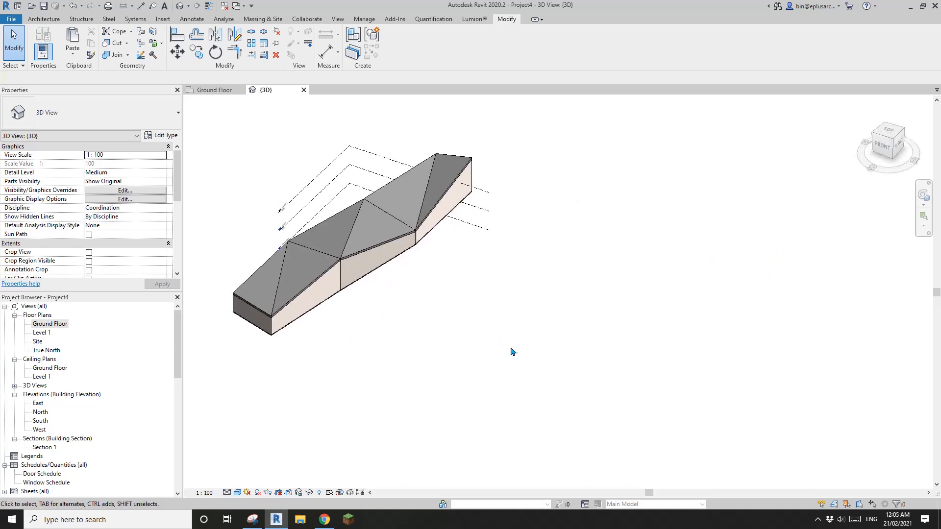
{"action": "middle_click_drag", "start_coordinate": [529, 364], "coordinate": [537, 361], "text": "shift"}
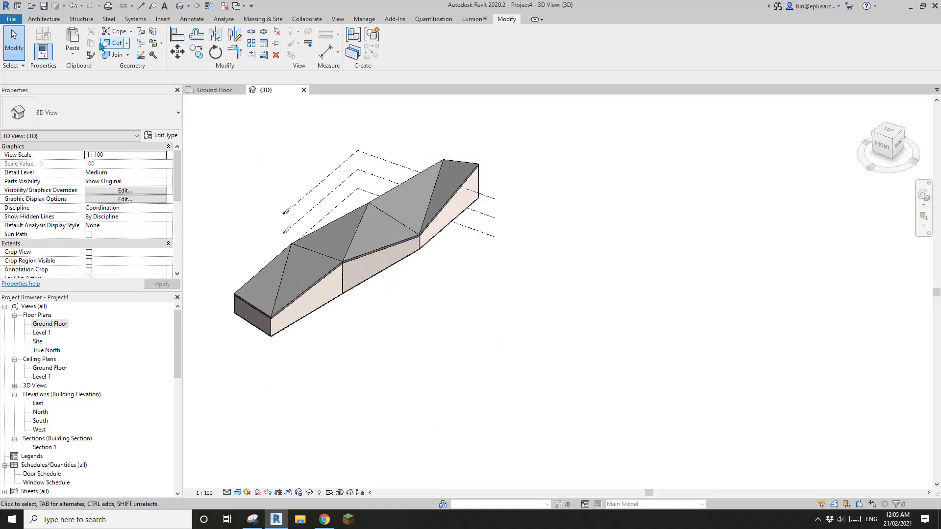
{"action": "middle_click_drag", "start_coordinate": [438, 298], "coordinate": [437, 298]}
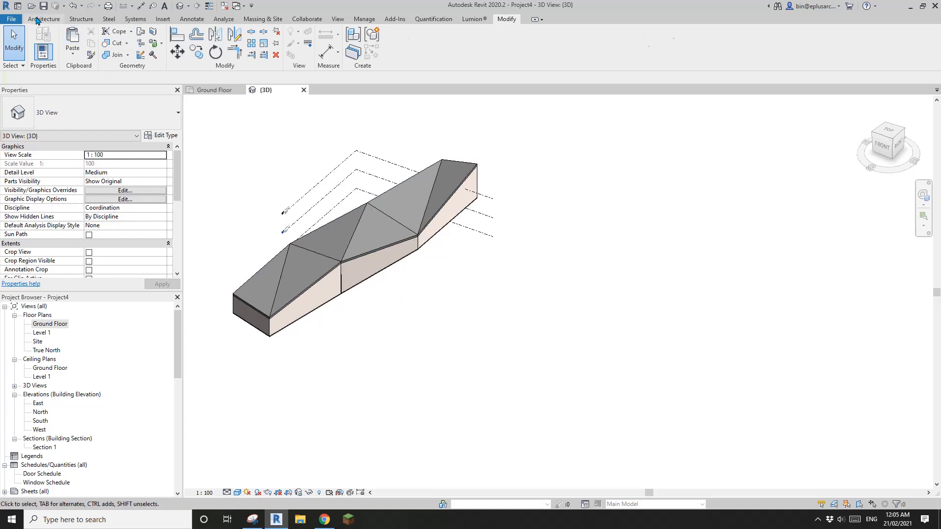
Step: Start an in-place model in the Mass category with the name Mass 1
{"action": "left_click", "coordinate": [38, 19]}
{"action": "left_click", "coordinate": [116, 53]}
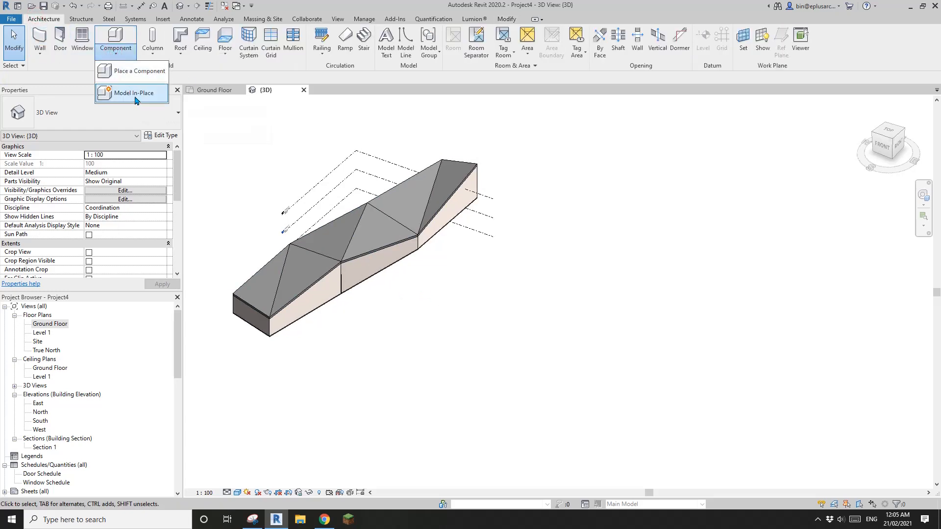
{"action": "left_click", "coordinate": [135, 95]}
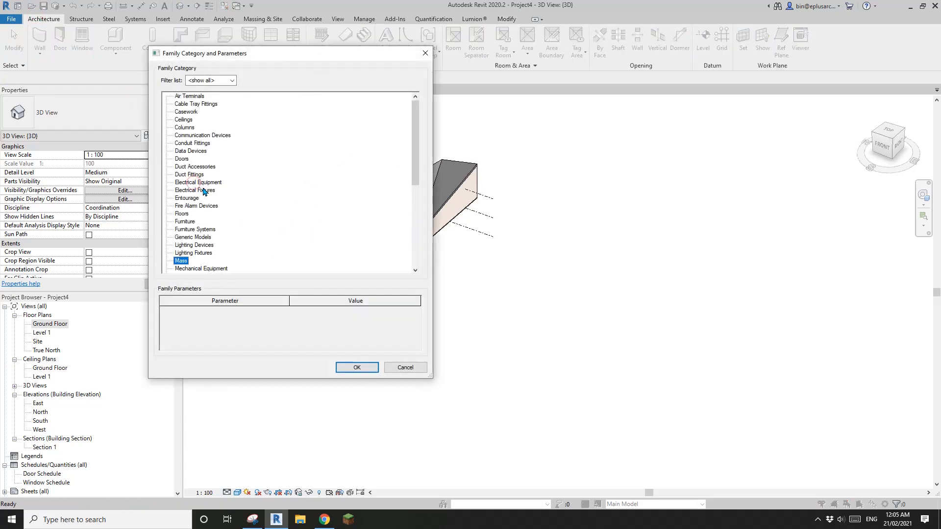
{"action": "left_click", "coordinate": [365, 373]}
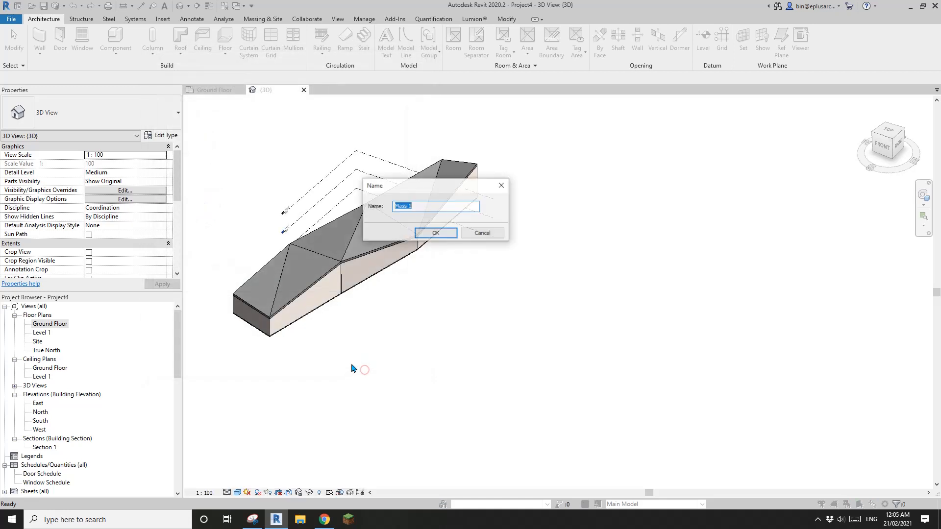
{"action": "left_click", "coordinate": [432, 234]}
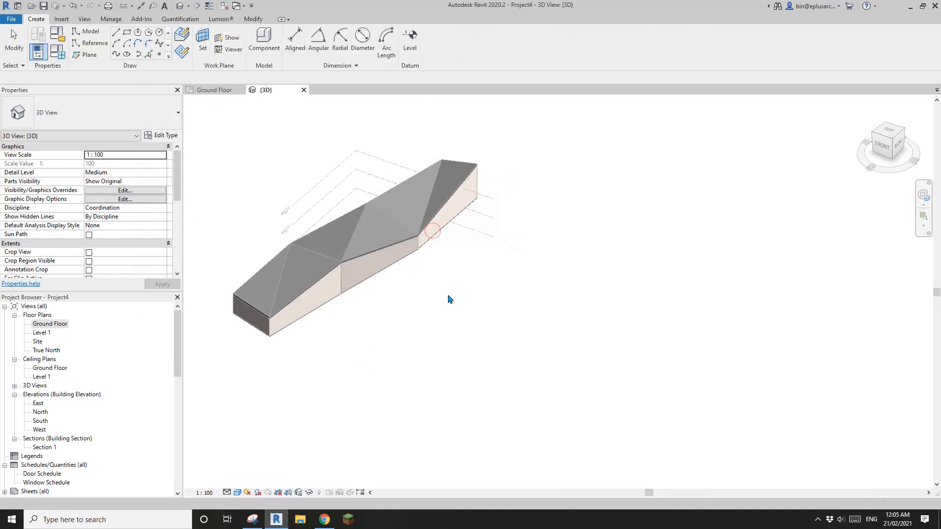
{"action": "middle_click_drag", "start_coordinate": [493, 360], "coordinate": [462, 349], "text": "shift"}
{"action": "middle_click_drag", "start_coordinate": [381, 310], "coordinate": [385, 324]}
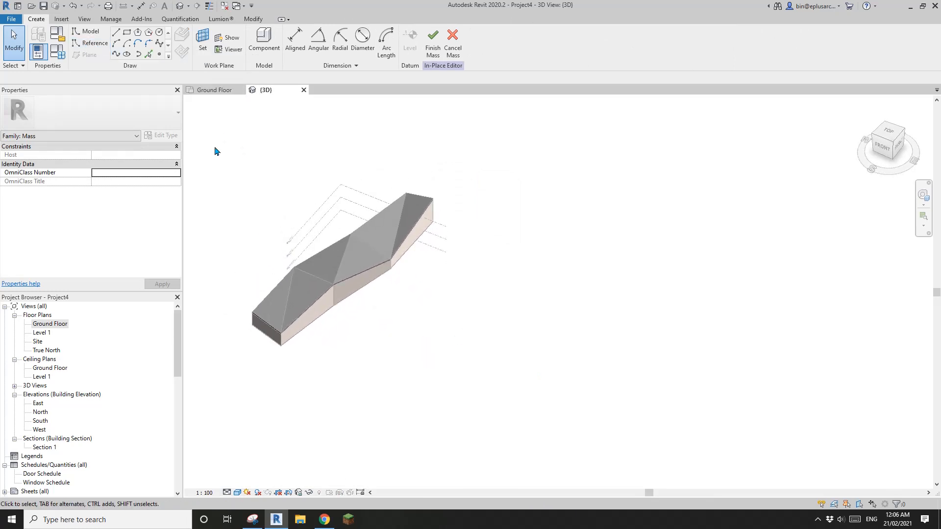
Step: Draw two short, roughly parallel spline reference lines beside the building, one behind the other, on the Ground Floor work plane
{"action": "left_click", "coordinate": [93, 45]}
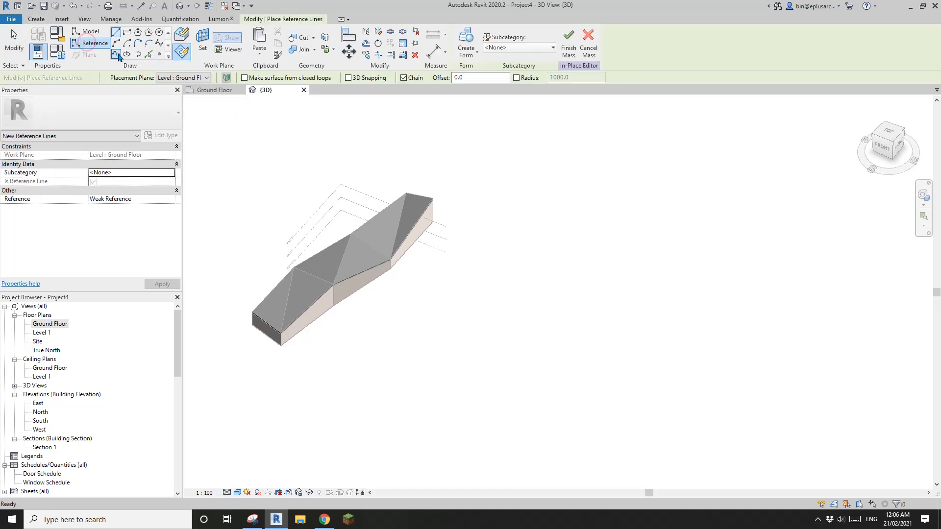
{"action": "left_click", "coordinate": [118, 56]}
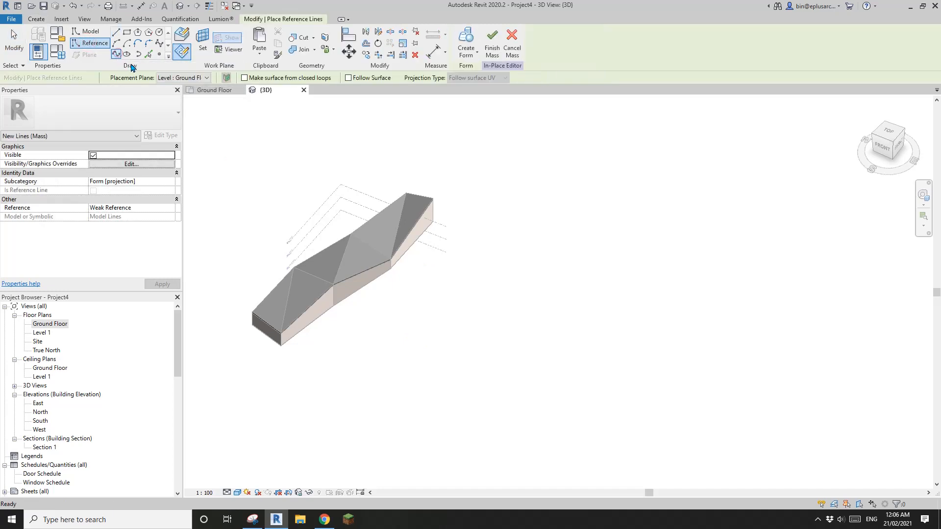
{"action": "left_click", "coordinate": [182, 57]}
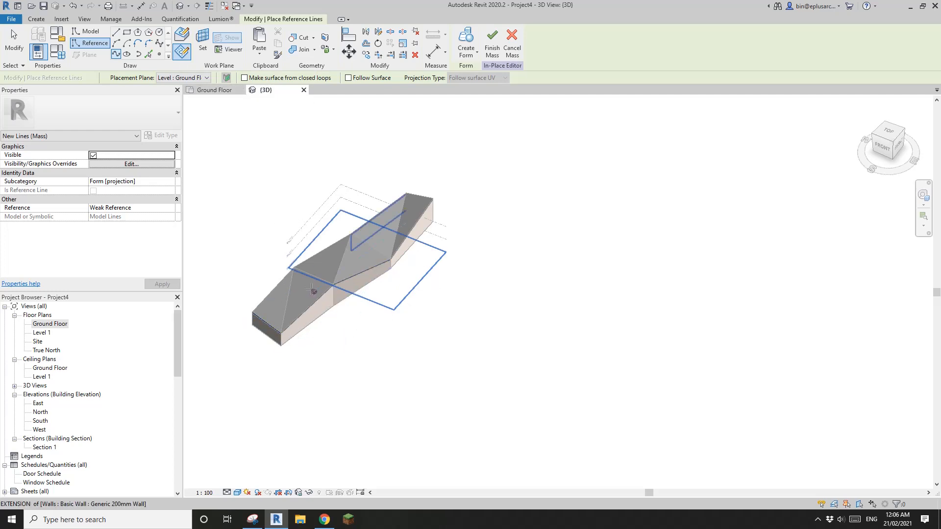
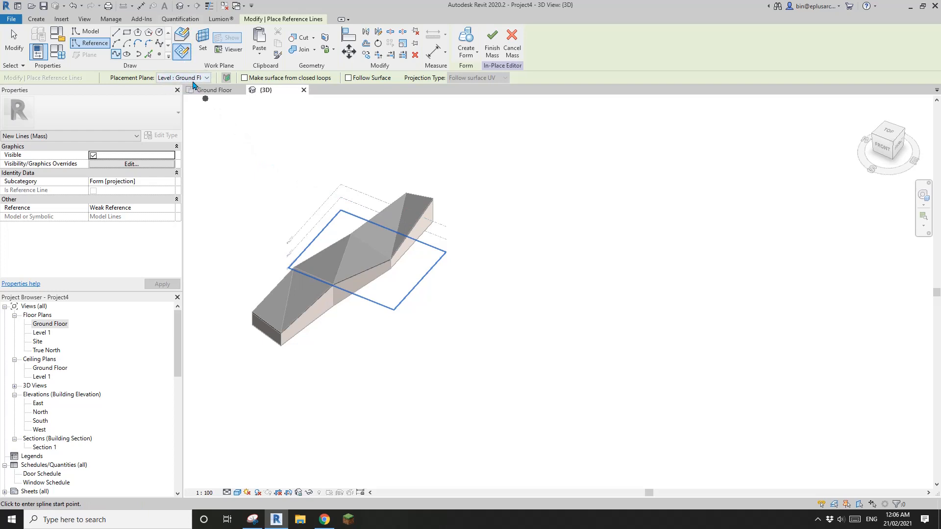
{"action": "middle_click_drag", "start_coordinate": [574, 319], "coordinate": [580, 317]}
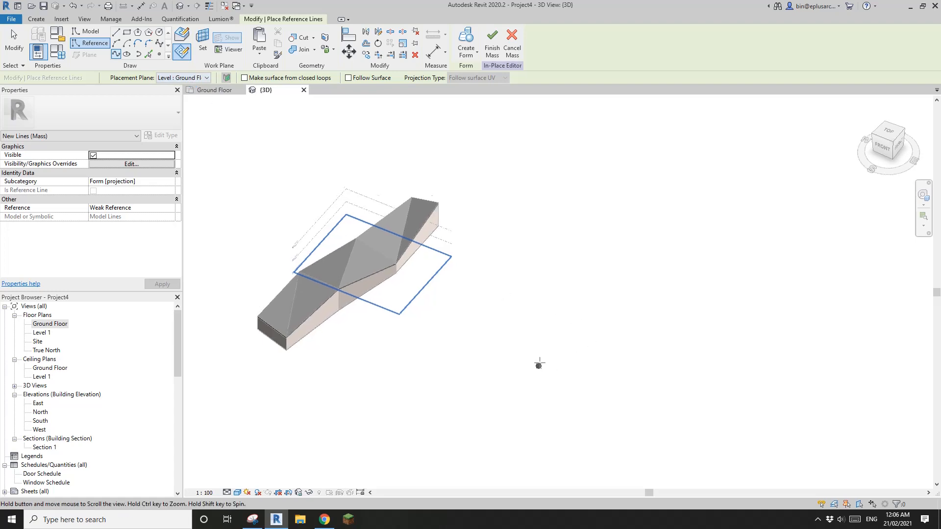
{"action": "double_click", "coordinate": [492, 393]}
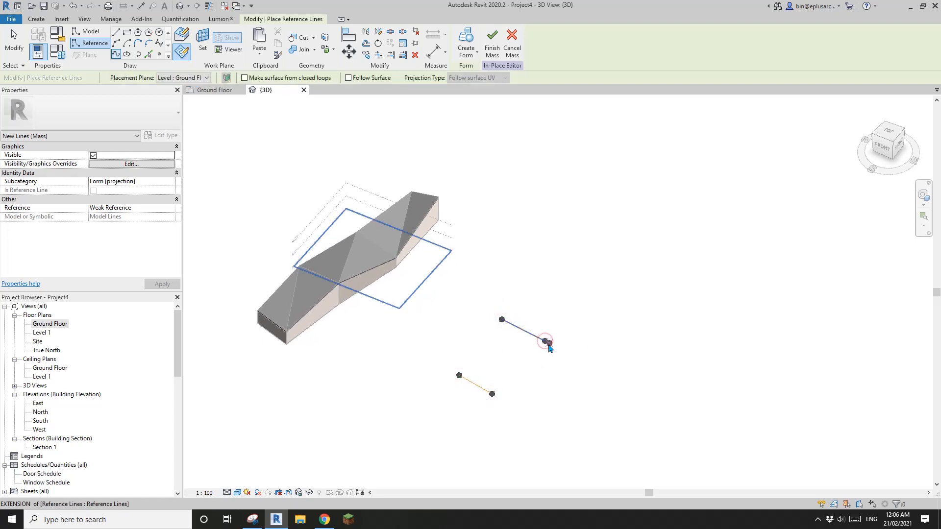
{"action": "double_click", "coordinate": [545, 342]}
{"action": "middle_click_drag", "start_coordinate": [321, 181], "coordinate": [319, 195]}
Step: Set the placement plane to Level 1 and draw two more spline reference lines behind the first pair
{"action": "left_click", "coordinate": [183, 78]}
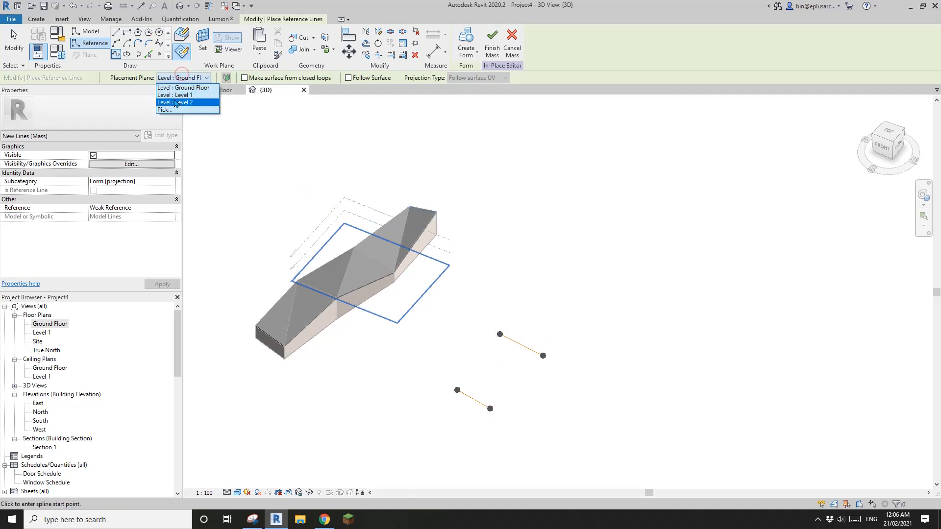
{"action": "left_click", "coordinate": [190, 96]}
{"action": "middle_click_drag", "start_coordinate": [543, 288], "coordinate": [537, 306]}
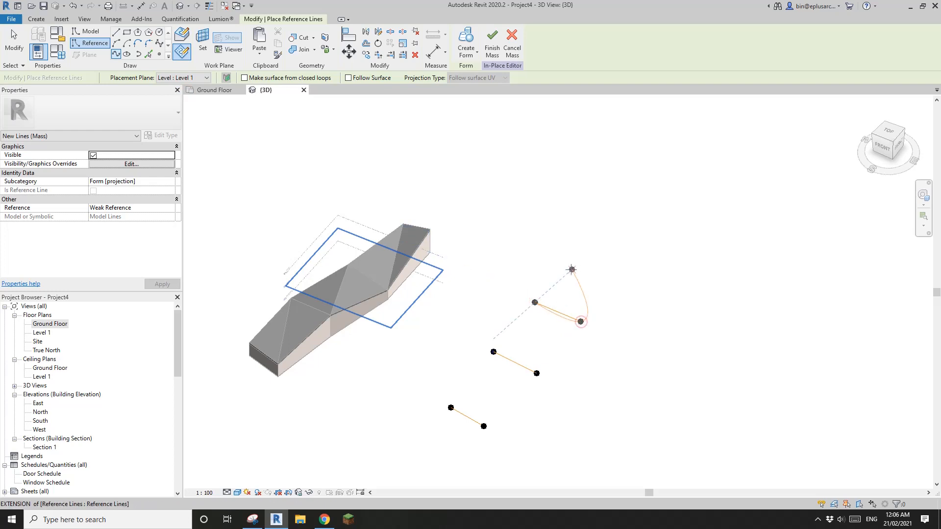
{"action": "key", "text": "Escape"}
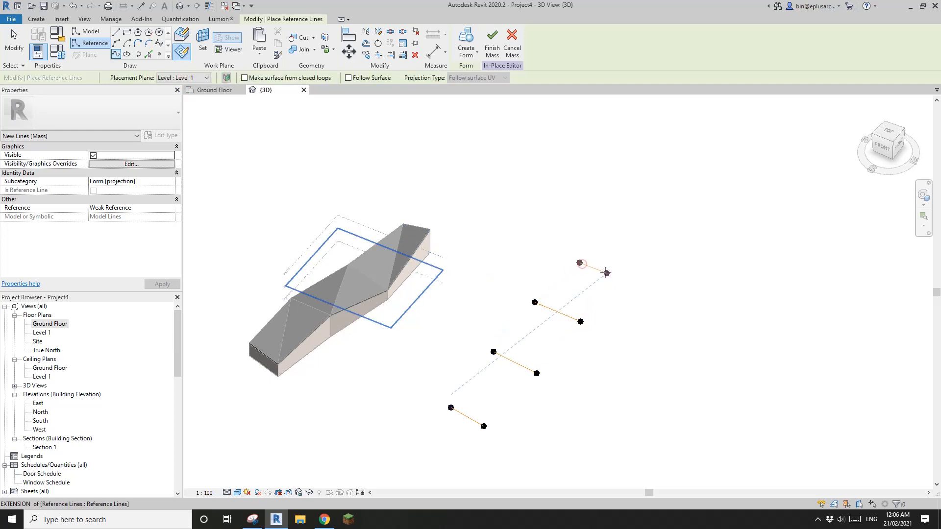
{"action": "left_click", "coordinate": [607, 273]}
{"action": "key", "text": "Escape"}
{"action": "key", "text": "Escape"}
Step: Copy all four reference lines 4000 mm straight up, working from the front view
{"action": "middle_click_drag", "start_coordinate": [592, 358], "coordinate": [561, 189]}
{"action": "middle_click_drag", "start_coordinate": [473, 402], "coordinate": [551, 300], "text": "shift"}
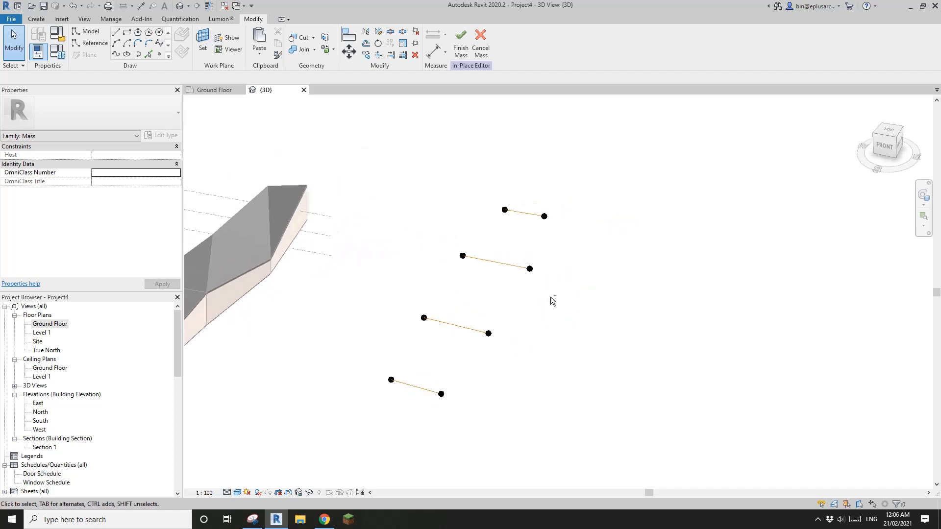
{"action": "left_click", "coordinate": [885, 147]}
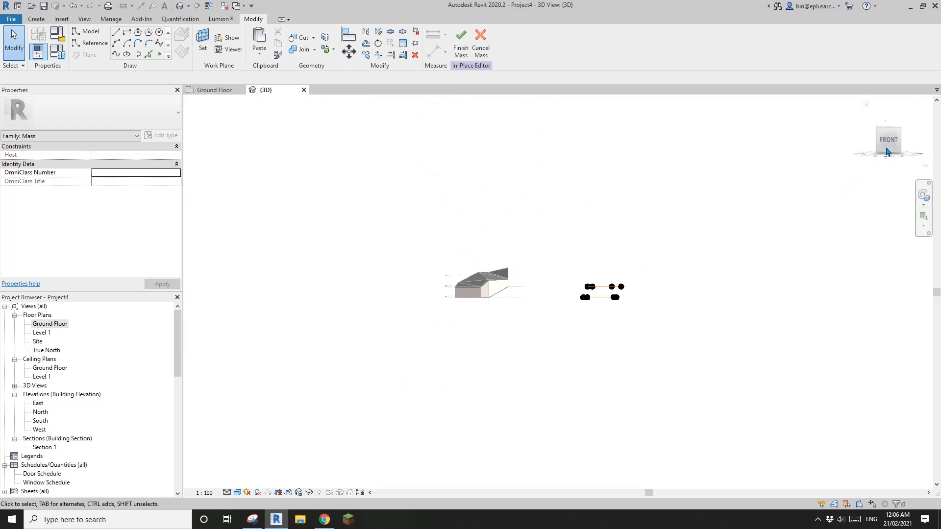
{"action": "scroll", "coordinate": [627, 279], "scroll_direction": "up", "scroll_amount": 2}
{"action": "left_click_drag", "start_coordinate": [510, 263], "coordinate": [650, 336]}
{"action": "key", "text": "c"}
{"action": "key", "text": "o"}
{"action": "left_click", "coordinate": [661, 314]}
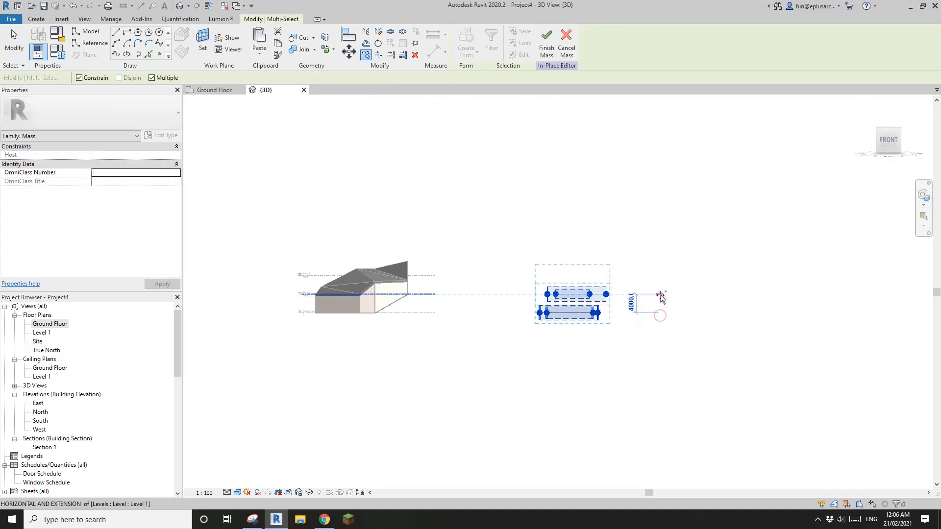
{"action": "left_click", "coordinate": [660, 295]}
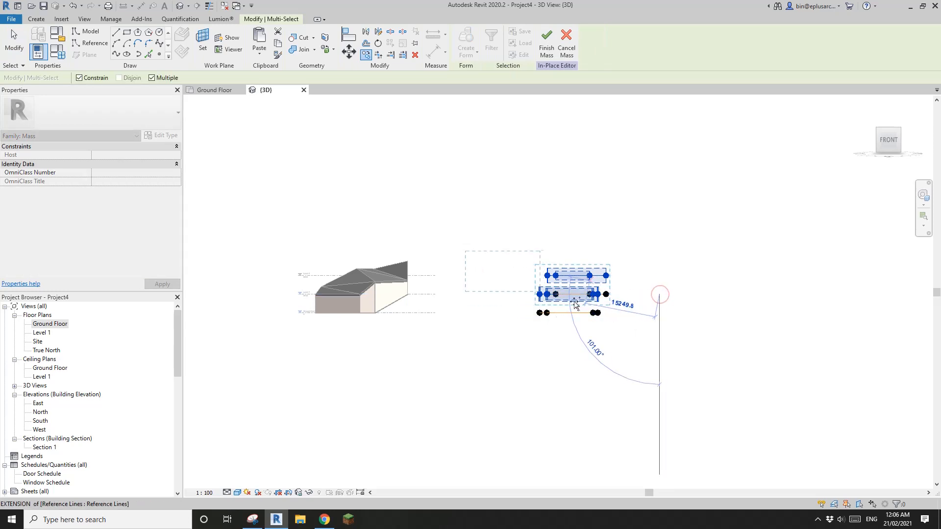
{"action": "middle_click_drag", "start_coordinate": [575, 307], "coordinate": [437, 357], "text": "shift"}
{"action": "key", "text": "Escape"}
{"action": "key", "text": "Escape"}
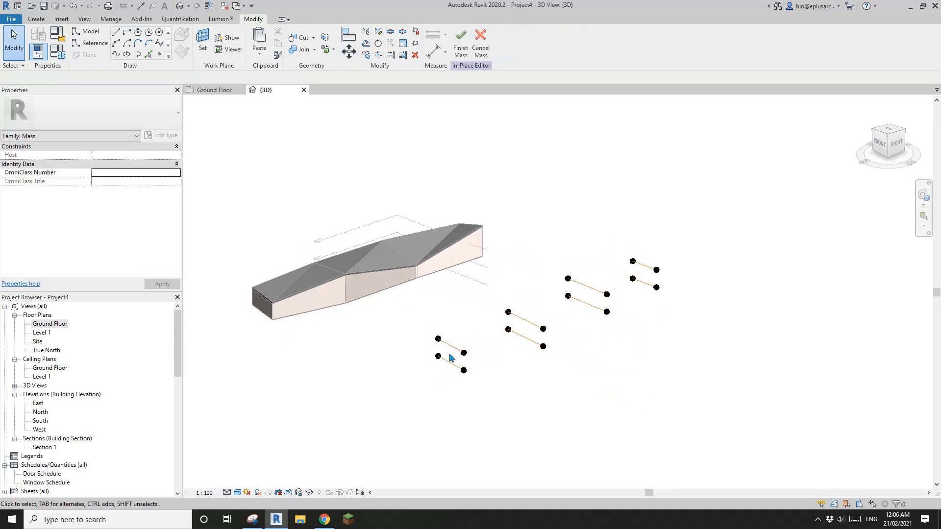
Step: Close the front pair of lines into a frame with vertical splines through the end points on both sides, set as reference lines
{"action": "scroll", "coordinate": [453, 357], "scroll_direction": "up", "scroll_amount": 2}
{"action": "scroll", "coordinate": [335, 289], "scroll_direction": "down", "scroll_amount": 1}
{"action": "middle_click_drag", "start_coordinate": [335, 289], "coordinate": [410, 293]}
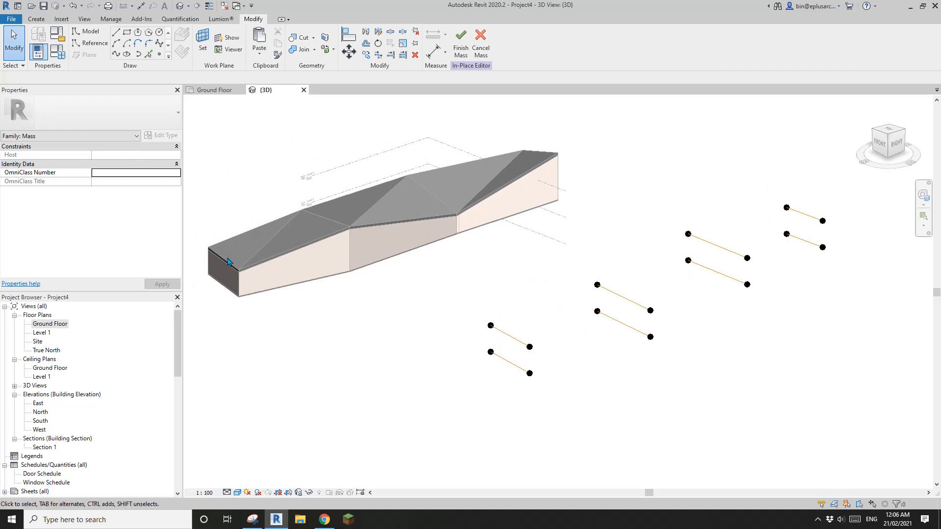
{"action": "middle_click_drag", "start_coordinate": [373, 305], "coordinate": [391, 300]}
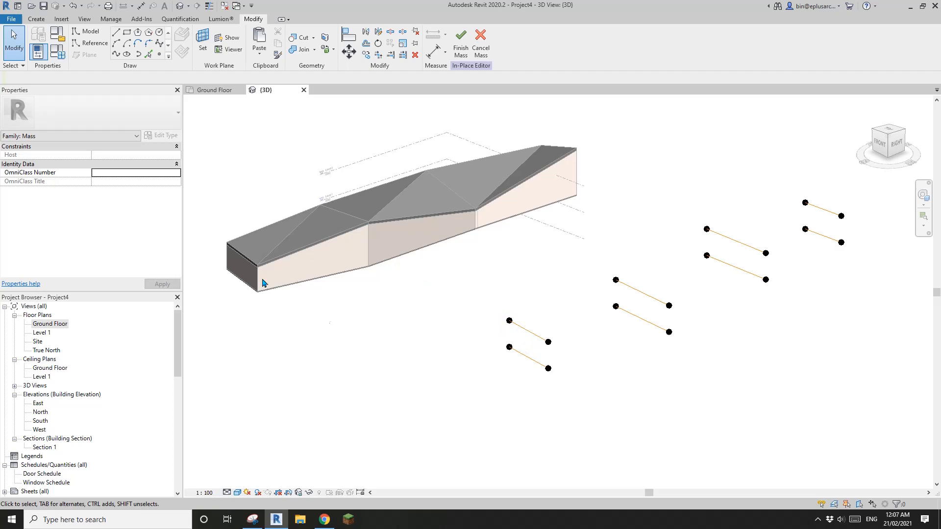
{"action": "middle_click_drag", "start_coordinate": [524, 332], "coordinate": [510, 336]}
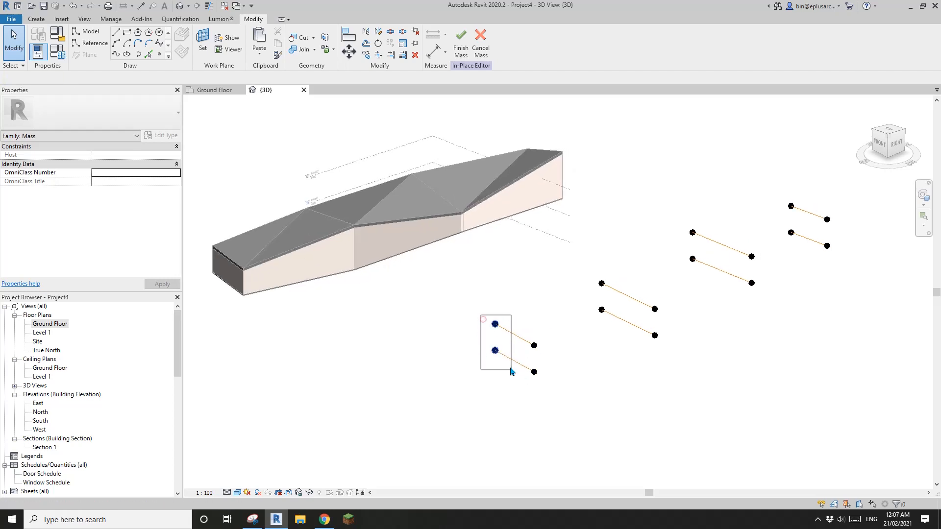
{"action": "left_click_drag", "start_coordinate": [511, 371], "coordinate": [512, 371]}
{"action": "left_click", "coordinate": [115, 55]}
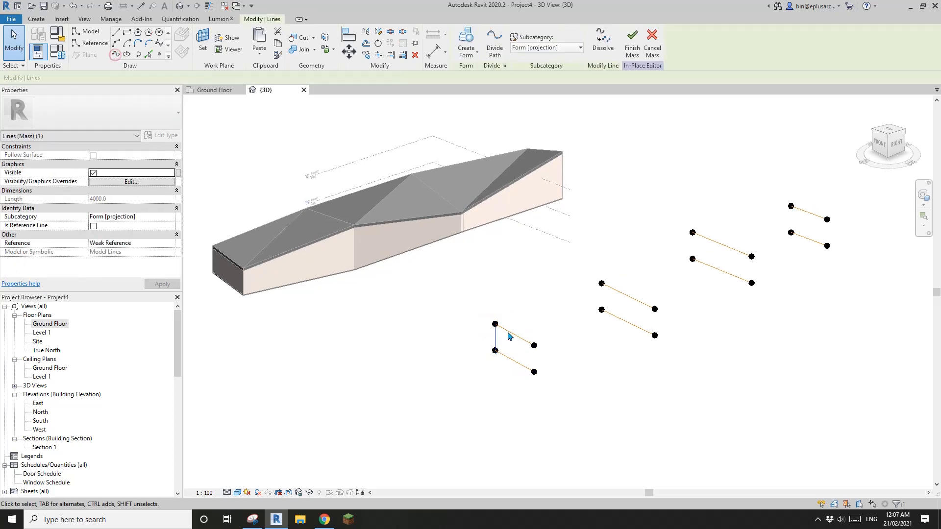
{"action": "left_click", "coordinate": [93, 228]}
{"action": "scroll", "coordinate": [507, 321], "scroll_direction": "up", "scroll_amount": 3}
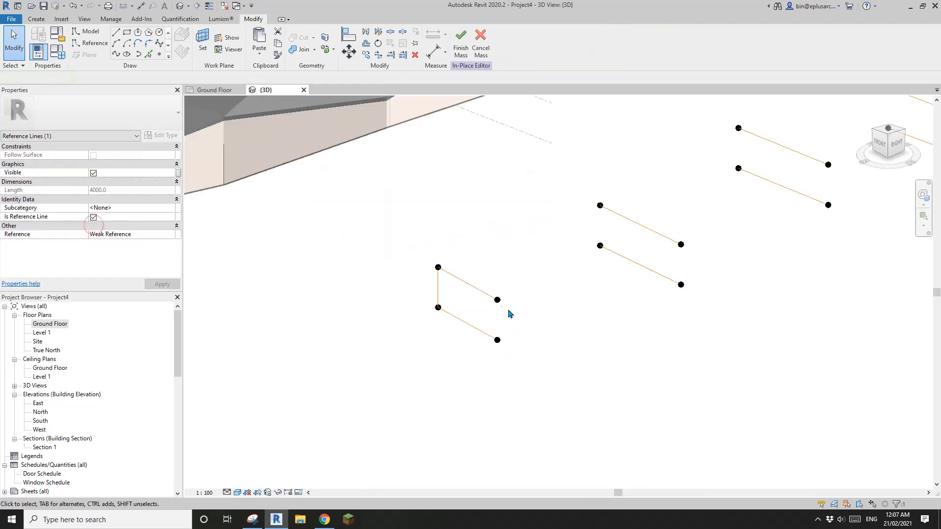
{"action": "left_click_drag", "start_coordinate": [491, 269], "coordinate": [527, 363]}
{"action": "left_click", "coordinate": [116, 54]}
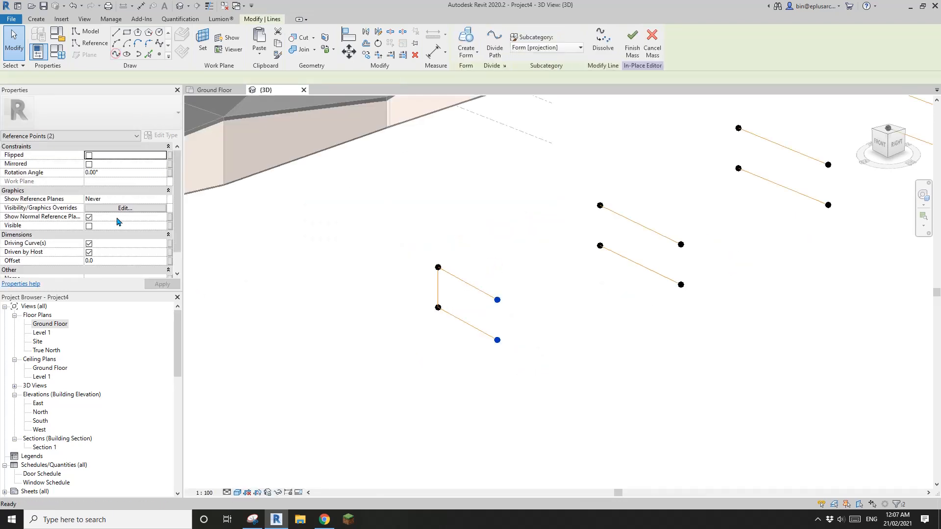
{"action": "left_click", "coordinate": [92, 226]}
Step: Close the second pair of lines with vertical splines through the end points on both sides, converted to reference lines
{"action": "middle_click_drag", "start_coordinate": [638, 266], "coordinate": [577, 290]}
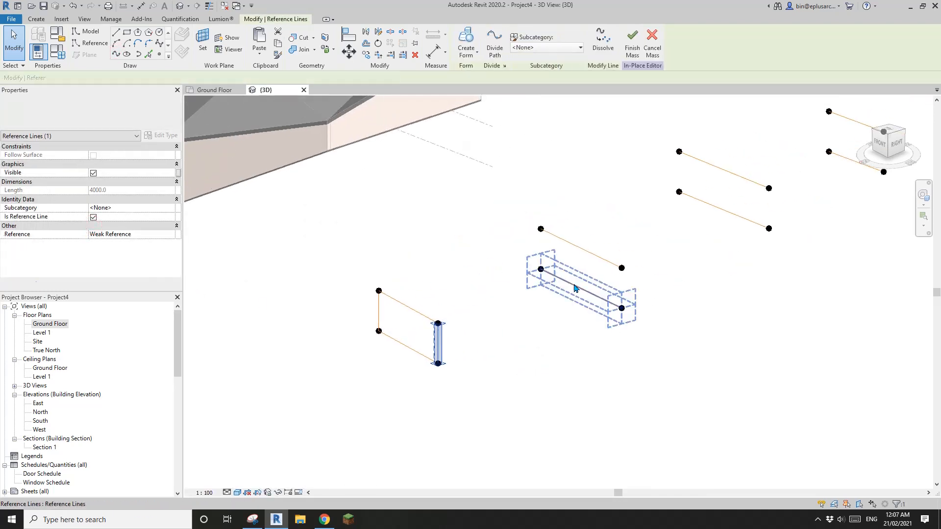
{"action": "left_click_drag", "start_coordinate": [510, 204], "coordinate": [566, 324]}
{"action": "middle_click_drag", "start_coordinate": [564, 313], "coordinate": [545, 376]}
{"action": "left_click", "coordinate": [116, 54]}
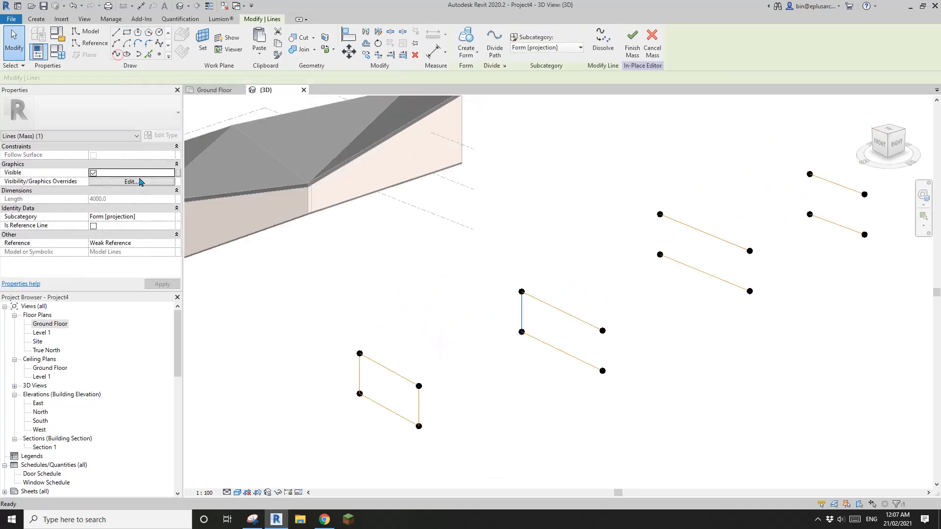
{"action": "left_click", "coordinate": [93, 226]}
{"action": "middle_click_drag", "start_coordinate": [513, 260], "coordinate": [517, 260]}
{"action": "left_click_drag", "start_coordinate": [578, 283], "coordinate": [631, 378]}
{"action": "left_click", "coordinate": [116, 54]}
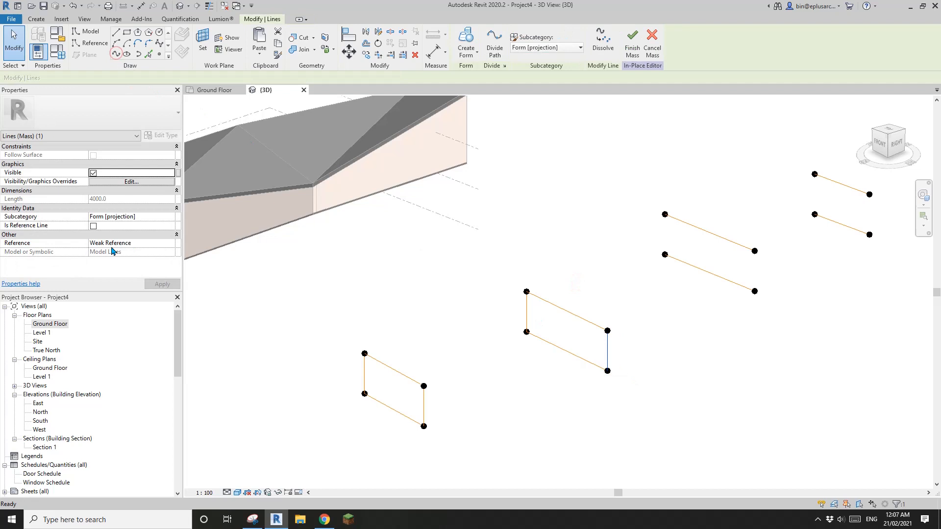
{"action": "left_click", "coordinate": [93, 226]}
Step: Join the third pair's end points on both sides with vertical splines and make them reference lines
{"action": "middle_click_drag", "start_coordinate": [651, 248], "coordinate": [646, 248]}
{"action": "left_click_drag", "start_coordinate": [626, 181], "coordinate": [678, 271]}
{"action": "middle_click_drag", "start_coordinate": [557, 159], "coordinate": [471, 214]}
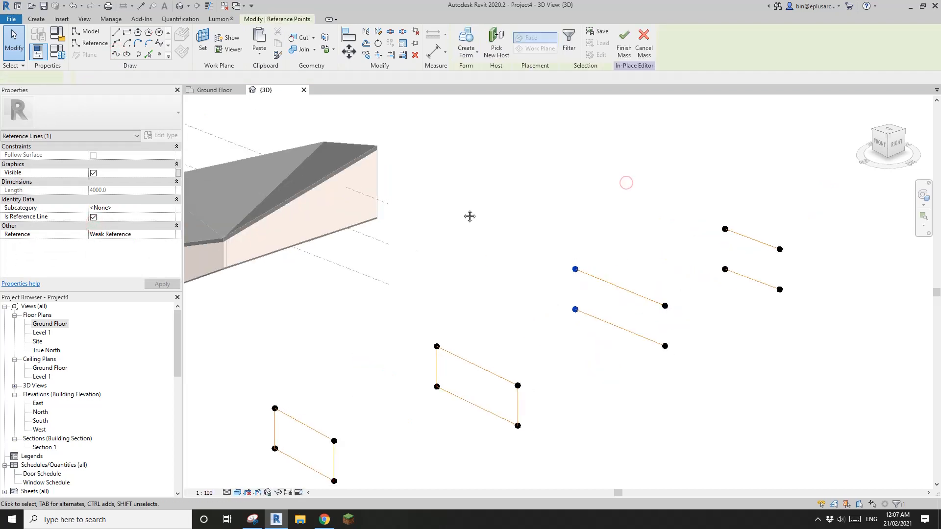
{"action": "left_click", "coordinate": [116, 55]}
{"action": "left_click", "coordinate": [94, 226]}
{"action": "left_click_drag", "start_coordinate": [636, 260], "coordinate": [693, 401]}
{"action": "left_click", "coordinate": [116, 54]}
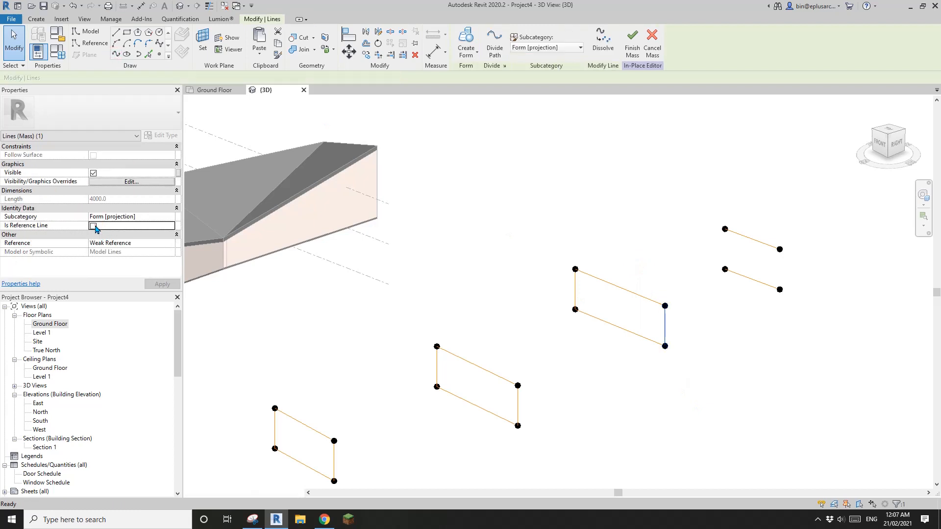
{"action": "left_click", "coordinate": [93, 226]}
Step: Close the rearmost pair of lines with vertical splines through the end points on both sides and make them reference lines
{"action": "middle_click_drag", "start_coordinate": [713, 211], "coordinate": [670, 215]}
{"action": "left_click", "coordinate": [672, 215]}
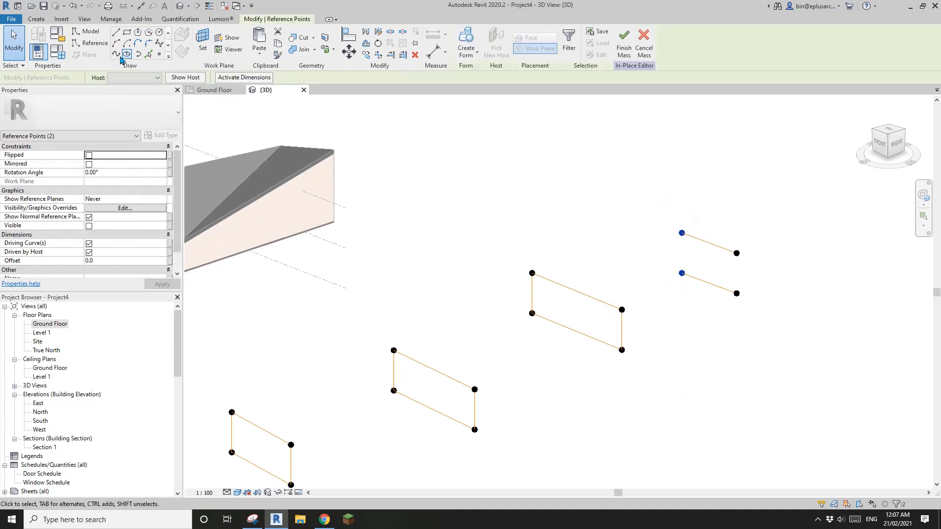
{"action": "left_click", "coordinate": [115, 55]}
{"action": "left_click", "coordinate": [93, 226]}
{"action": "middle_click_drag", "start_coordinate": [770, 265], "coordinate": [731, 264]}
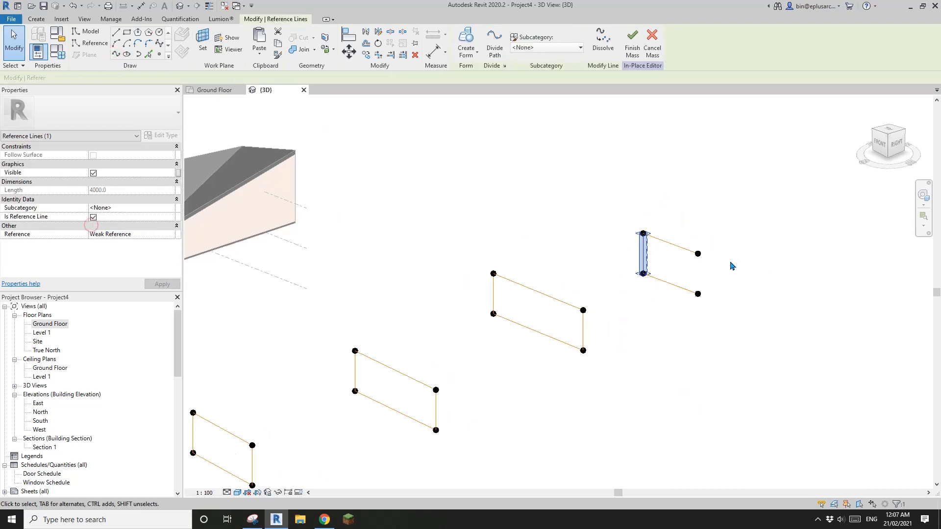
{"action": "left_click_drag", "start_coordinate": [683, 216], "coordinate": [707, 320]}
{"action": "left_click", "coordinate": [116, 55]}
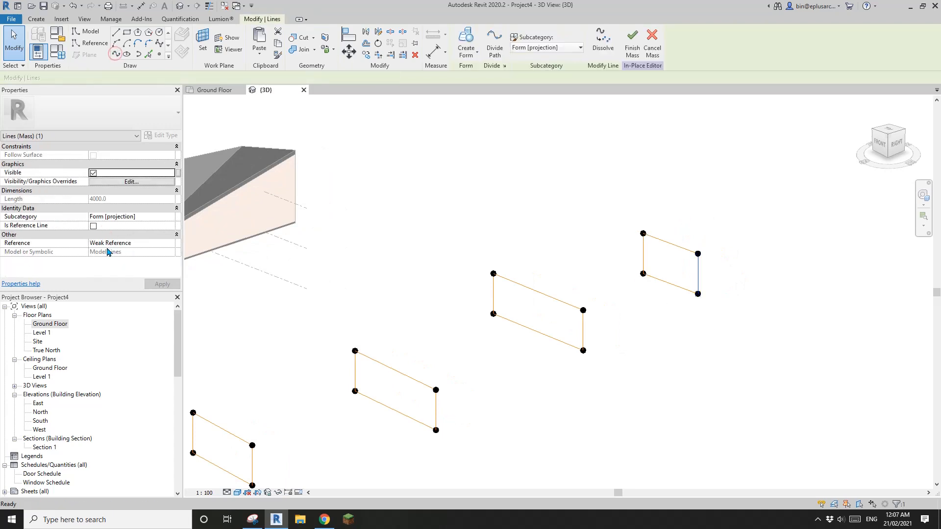
{"action": "left_click", "coordinate": [93, 226]}
{"action": "left_click", "coordinate": [525, 188]}
Step: Raise the front frame's upper corner point on the building side to an offset of about 660 mm above Level 1
{"action": "scroll", "coordinate": [502, 174], "scroll_direction": "down", "scroll_amount": 2}
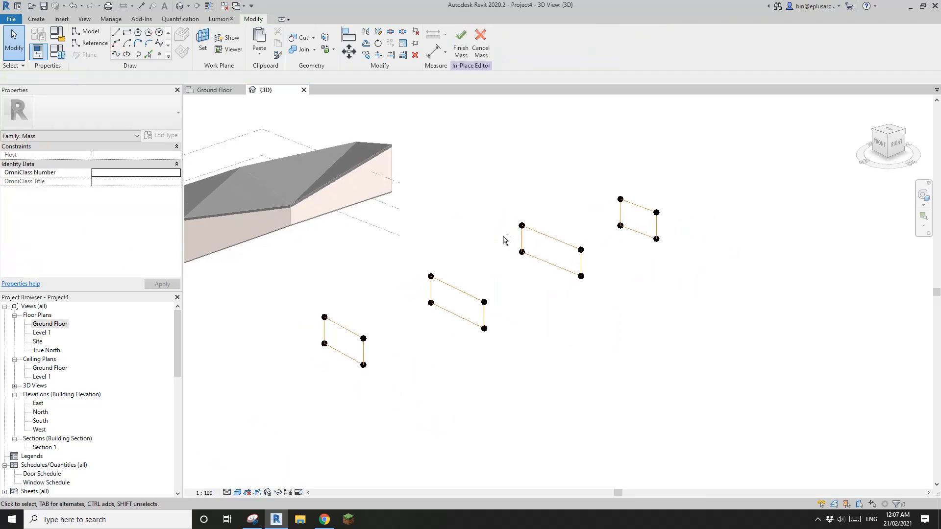
{"action": "middle_click_drag", "start_coordinate": [505, 239], "coordinate": [529, 240], "text": "shift"}
{"action": "key", "text": "Tab"}
{"action": "scroll", "coordinate": [480, 287], "scroll_direction": "up", "scroll_amount": 2}
{"action": "middle_click_drag", "start_coordinate": [480, 287], "coordinate": [508, 296]}
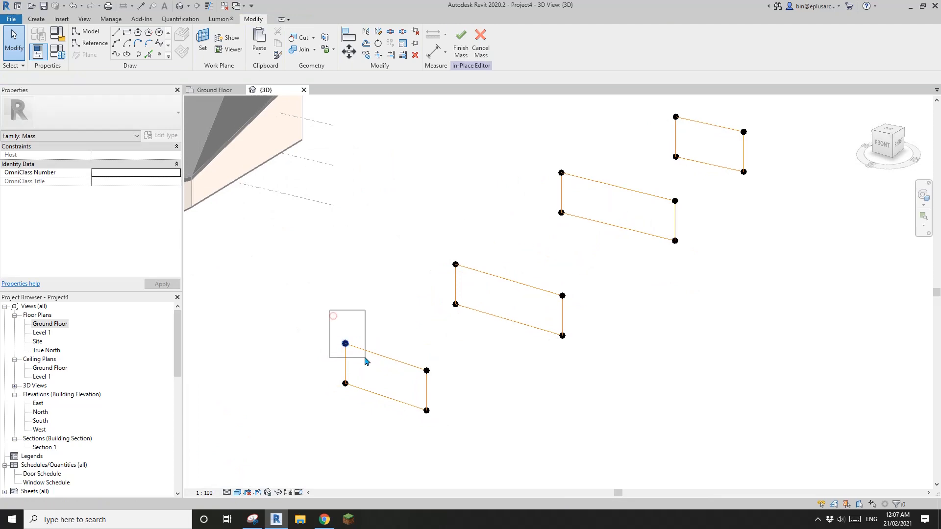
{"action": "left_click_drag", "start_coordinate": [365, 361], "coordinate": [365, 360]}
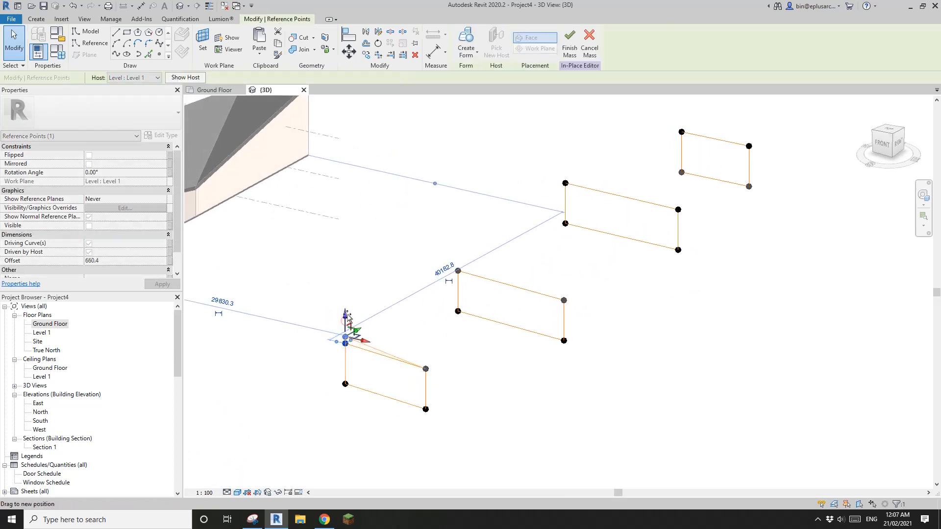
{"action": "left_click_drag", "start_coordinate": [347, 316], "coordinate": [347, 316]}
Step: Raise the front frame's upper corner point away from the building to an offset of about 1965 mm above Level 1
{"action": "middle_click_drag", "start_coordinate": [437, 372], "coordinate": [437, 372]}
{"action": "left_click_drag", "start_coordinate": [410, 351], "coordinate": [437, 375]}
{"action": "left_click", "coordinate": [446, 356]}
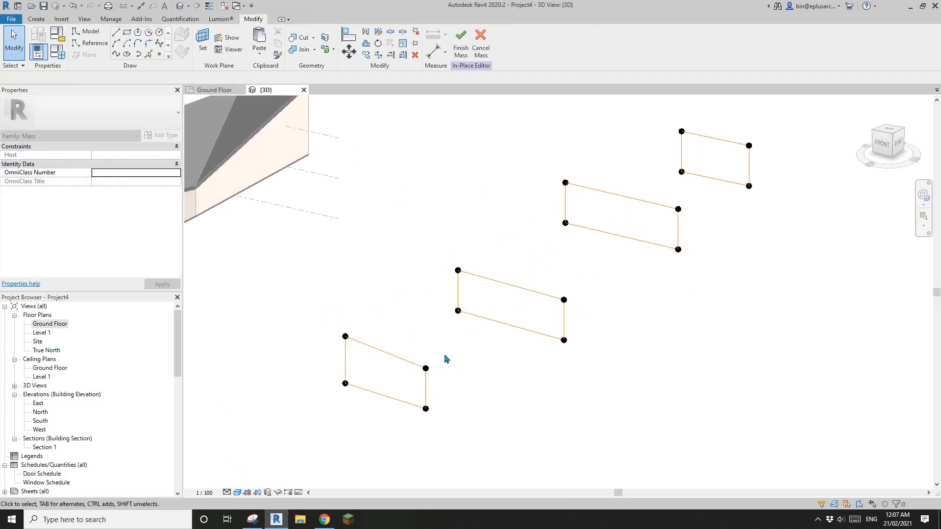
{"action": "left_click_drag", "start_coordinate": [414, 343], "coordinate": [448, 389]}
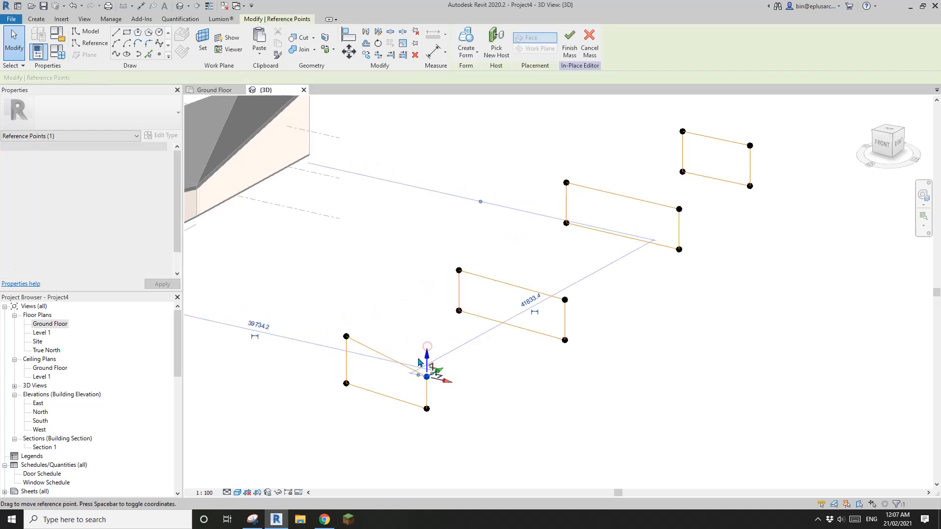
{"action": "left_click_drag", "start_coordinate": [427, 355], "coordinate": [427, 326]}
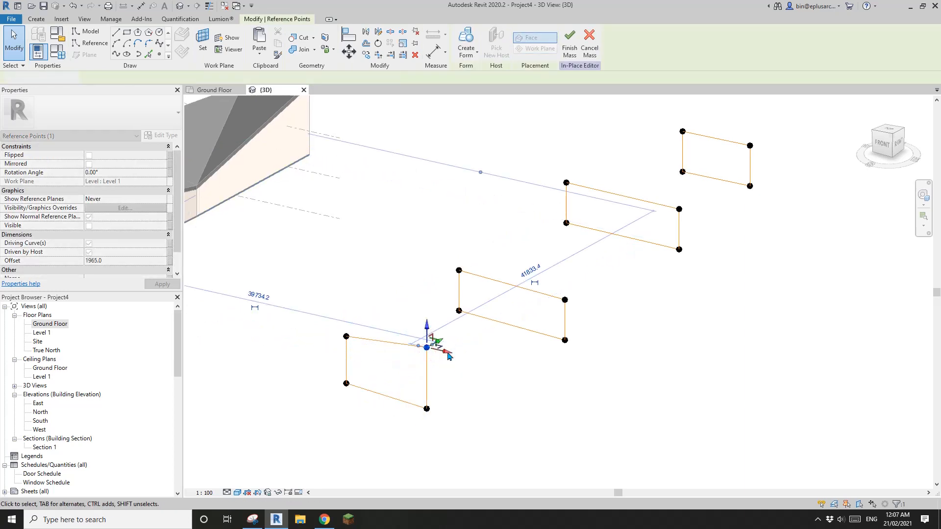
{"action": "left_click", "coordinate": [460, 366]}
Step: Raise both upper corner points of the second frame, the one away from the building to an offset of about 1038 mm above Level 1
{"action": "middle_click_drag", "start_coordinate": [460, 366], "coordinate": [420, 390]}
{"action": "left_click_drag", "start_coordinate": [405, 265], "coordinate": [440, 301]}
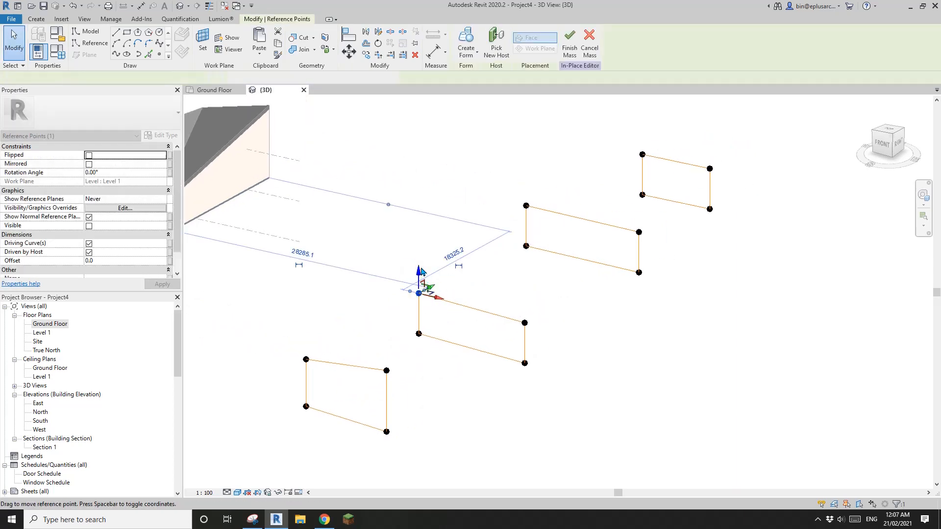
{"action": "left_click_drag", "start_coordinate": [421, 268], "coordinate": [421, 262]}
{"action": "left_click_drag", "start_coordinate": [522, 299], "coordinate": [546, 329]}
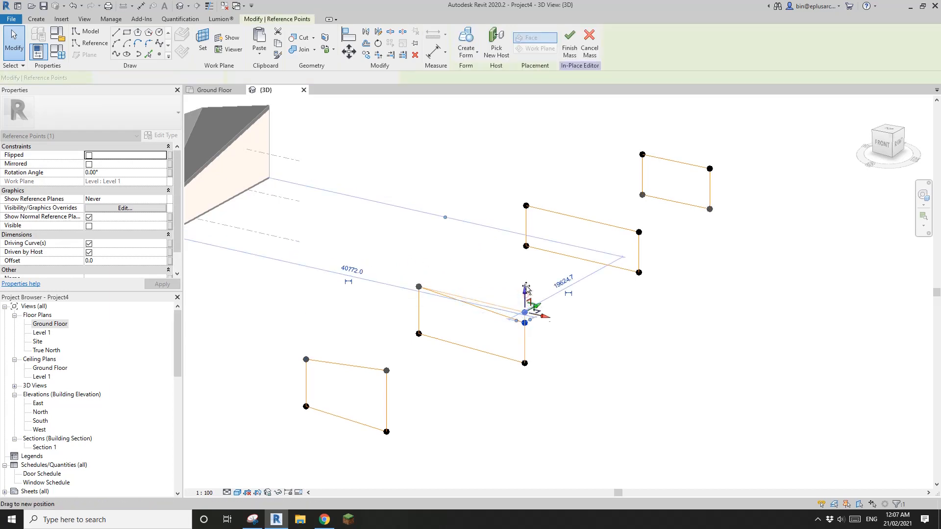
{"action": "left_click_drag", "start_coordinate": [526, 287], "coordinate": [526, 286]}
{"action": "middle_click_drag", "start_coordinate": [596, 349], "coordinate": [534, 357], "text": "shift"}
{"action": "middle_click_drag", "start_coordinate": [605, 331], "coordinate": [502, 370]}
{"action": "middle_click_drag", "start_coordinate": [503, 371], "coordinate": [548, 366], "text": "shift"}
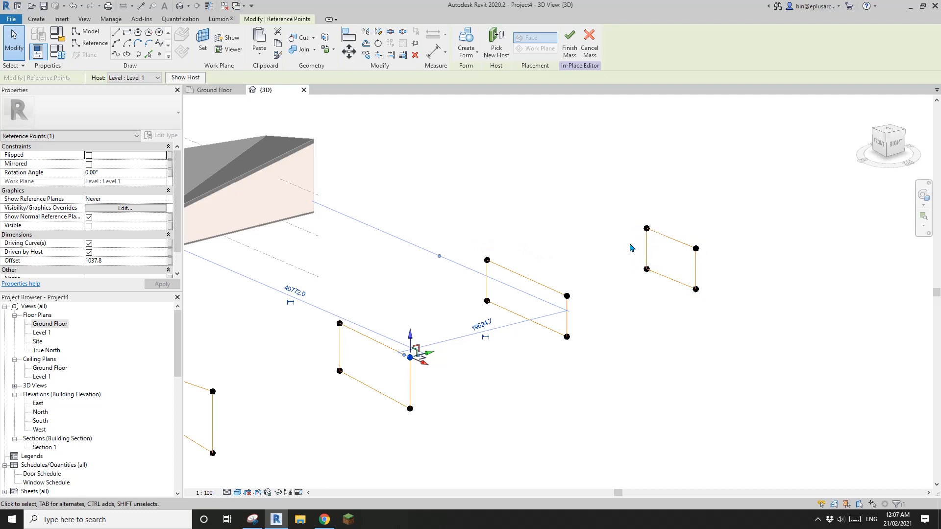
Step: Raise both upper corner points of the third frame, the building-side one to an offset of about 1228 mm above Level 2
{"action": "middle_click_drag", "start_coordinate": [563, 298], "coordinate": [578, 311], "text": "shift"}
{"action": "mouse_move", "coordinate": [549, 266]}
{"action": "left_mouse_down"}
{"action": "mouse_move", "coordinate": [578, 304]}
{"action": "mouse_move", "coordinate": [565, 264]}
{"action": "left_mouse_up"}
{"action": "left_click_drag", "start_coordinate": [475, 250], "coordinate": [482, 232]}
{"action": "scroll", "coordinate": [527, 274], "scroll_direction": "down", "scroll_amount": 2}
{"action": "middle_click_drag", "start_coordinate": [508, 325], "coordinate": [486, 310], "text": "shift"}
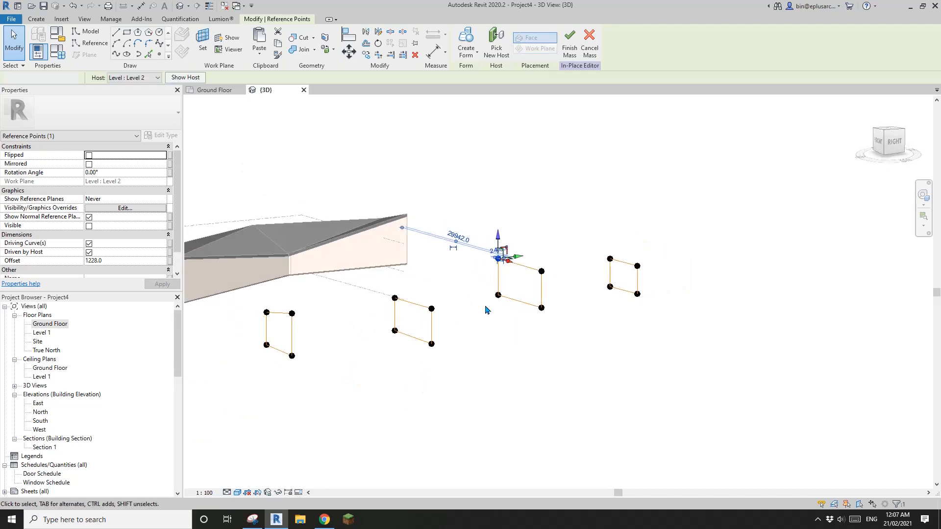
Step: Create a single lofted form through all four reference-line frames and check its shape from the side
{"action": "left_click", "coordinate": [485, 308]}
{"action": "middle_click_drag", "start_coordinate": [433, 337], "coordinate": [458, 366], "text": "shift"}
{"action": "left_click", "coordinate": [390, 348]}
{"action": "left_click", "coordinate": [411, 345]}
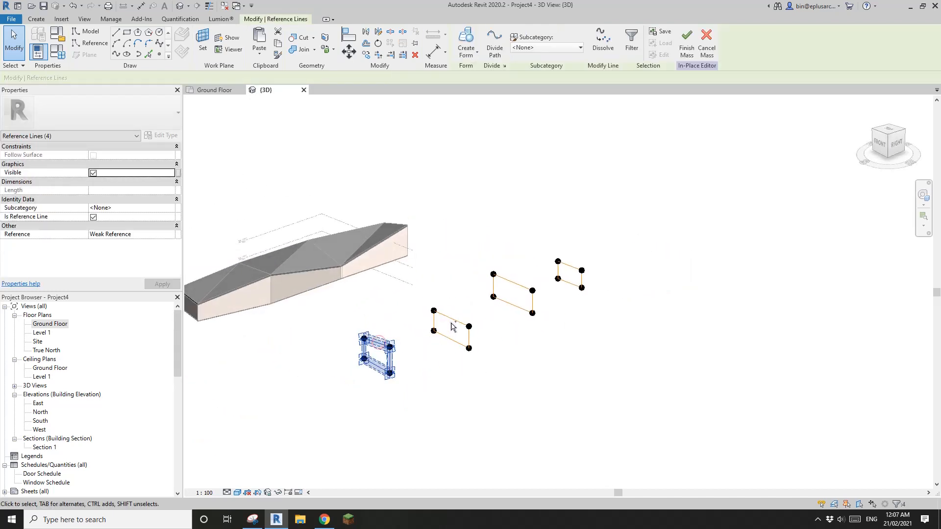
{"action": "left_click", "coordinate": [452, 321], "text": "ctrl"}
{"action": "middle_click_drag", "start_coordinate": [452, 321], "coordinate": [485, 321], "text": "shift"}
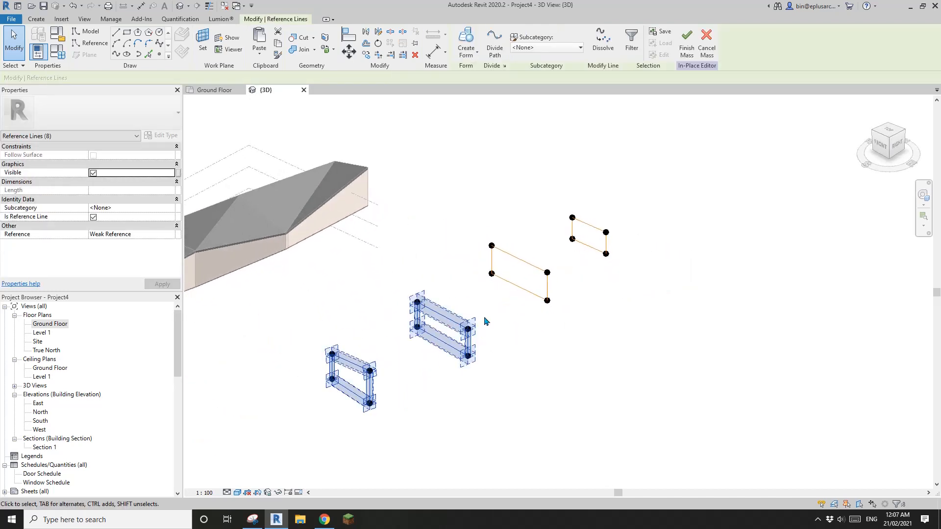
{"action": "left_click", "coordinate": [525, 269], "text": "ctrl"}
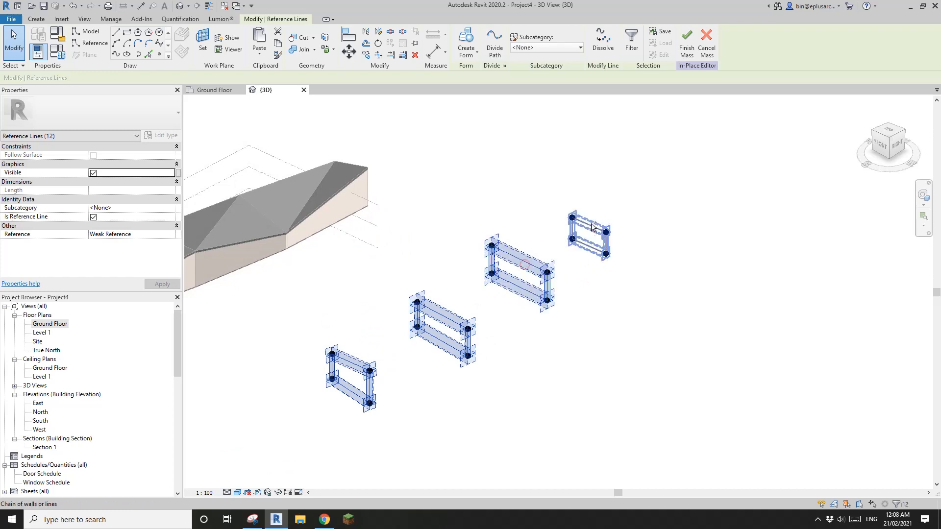
{"action": "left_click", "coordinate": [471, 40]}
{"action": "left_click", "coordinate": [564, 328]}
{"action": "middle_click_drag", "start_coordinate": [563, 328], "coordinate": [520, 255], "text": "shift"}
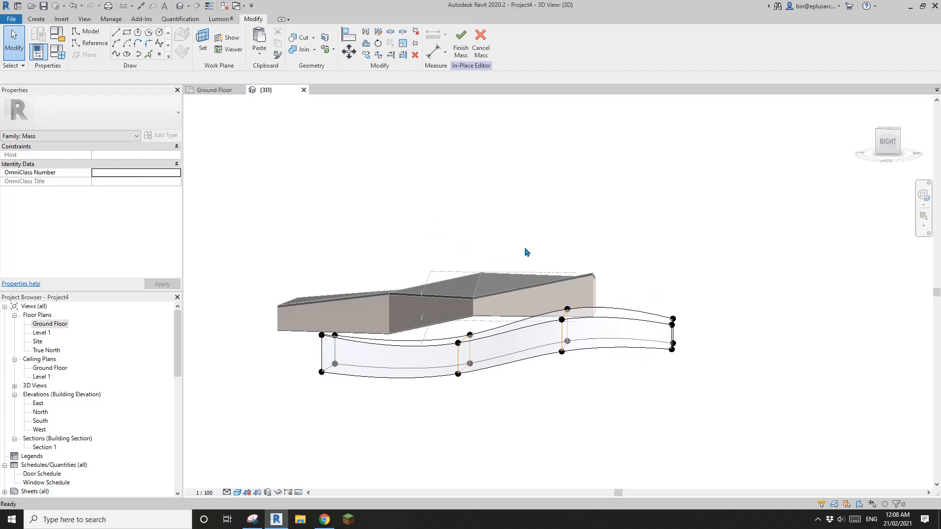
{"action": "middle_click_drag", "start_coordinate": [495, 269], "coordinate": [539, 364], "text": "shift"}
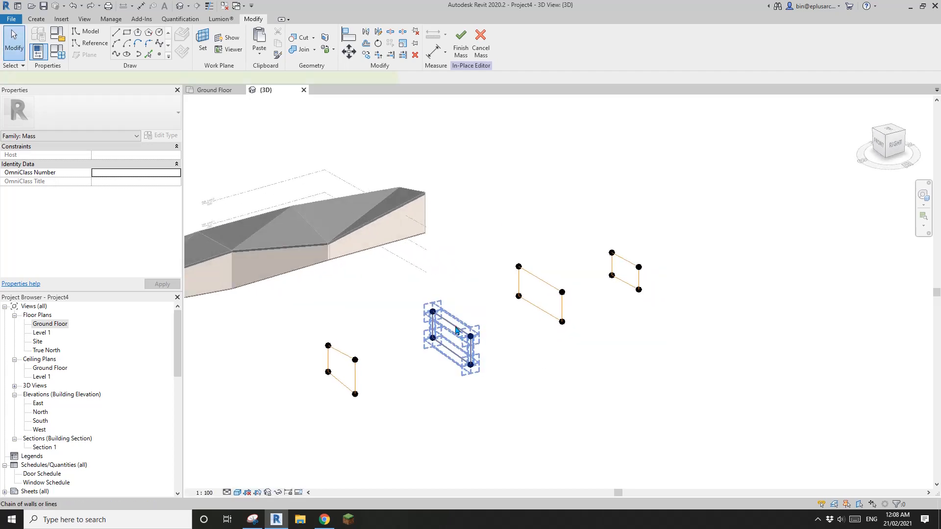
Step: Create three separate straight forms between each pair of neighbouring frames, working from the front frame to the rear one
{"action": "left_click", "coordinate": [456, 330]}
{"action": "left_click", "coordinate": [463, 50]}
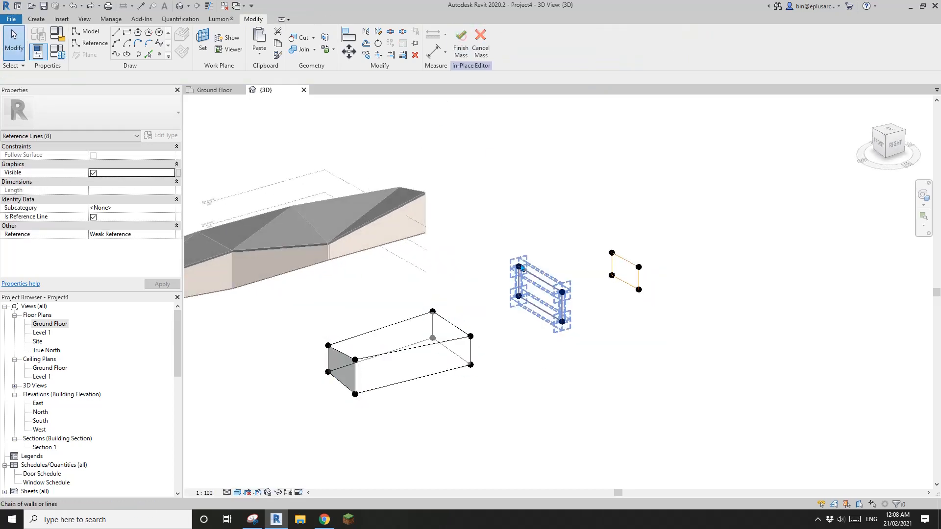
{"action": "left_click", "coordinate": [452, 330]}
{"action": "left_click", "coordinate": [540, 279], "text": "ctrl"}
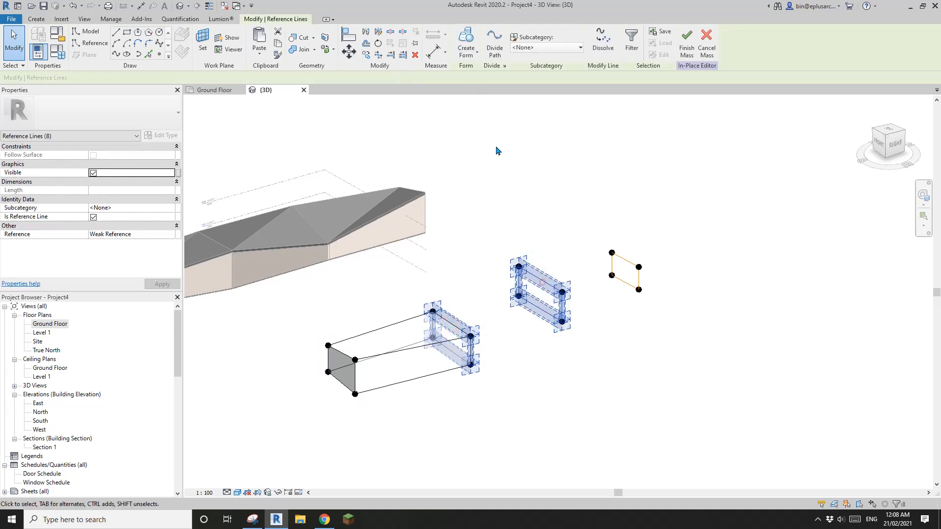
{"action": "left_click", "coordinate": [470, 42]}
{"action": "left_click", "coordinate": [625, 260]}
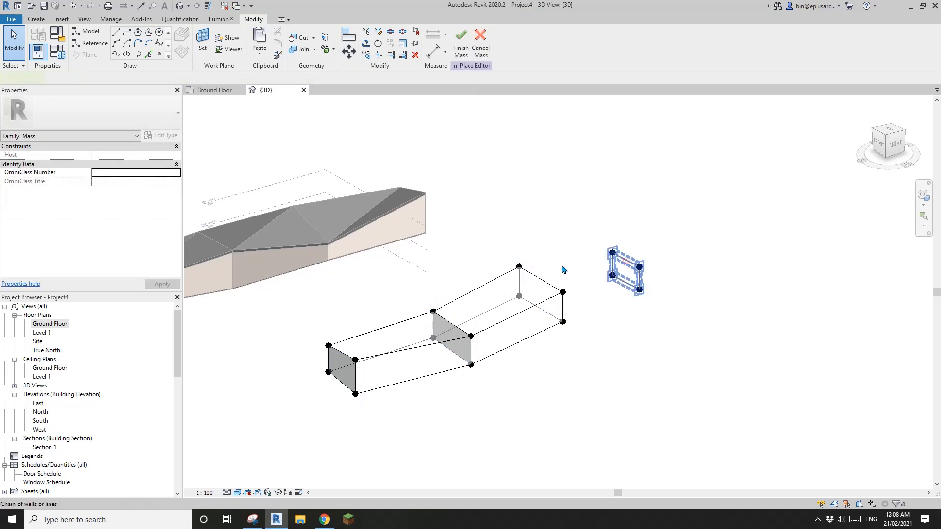
{"action": "key", "text": "Tab"}
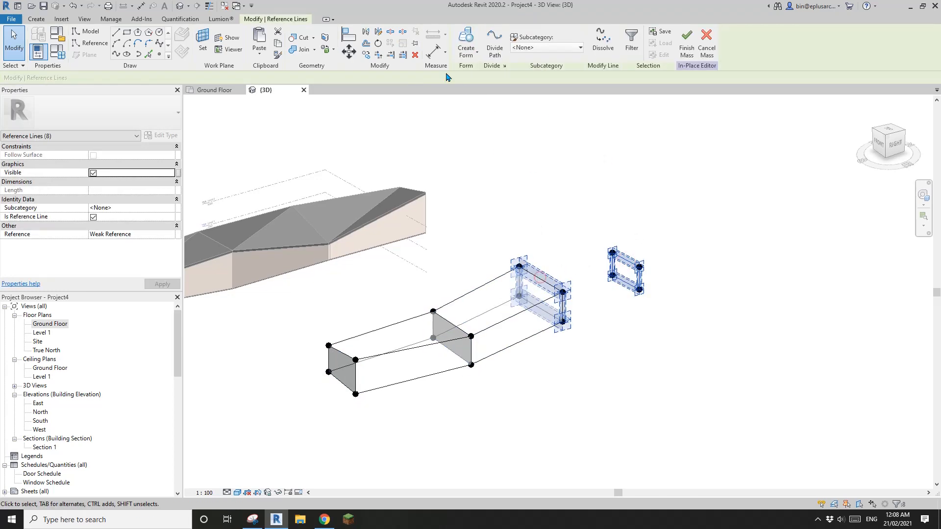
{"action": "left_click", "coordinate": [461, 42]}
Step: Raise the front frame's upper corner point away from the building to an offset of about 3292 mm above Level 1
{"action": "middle_click_drag", "start_coordinate": [704, 168], "coordinate": [474, 284], "text": "shift"}
{"action": "left_click", "coordinate": [494, 343]}
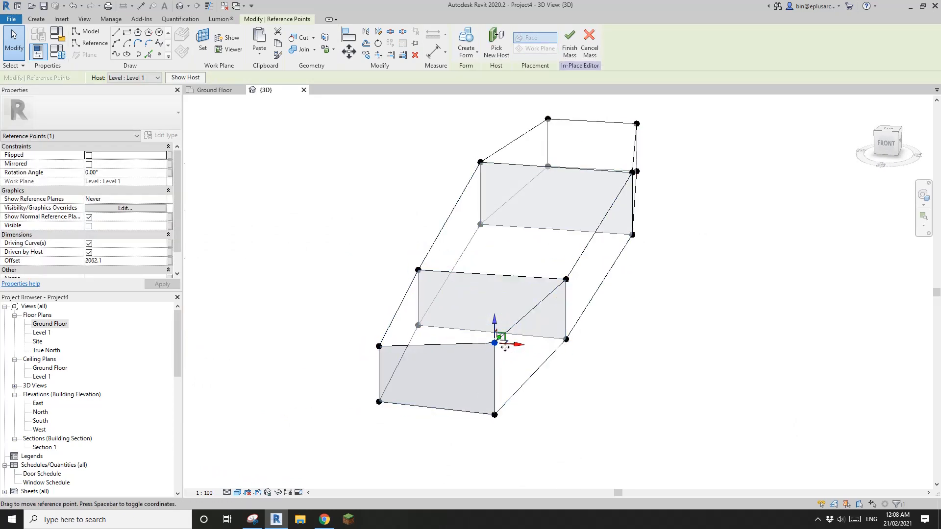
{"action": "middle_click_drag", "start_coordinate": [505, 347], "coordinate": [488, 326], "text": "shift"}
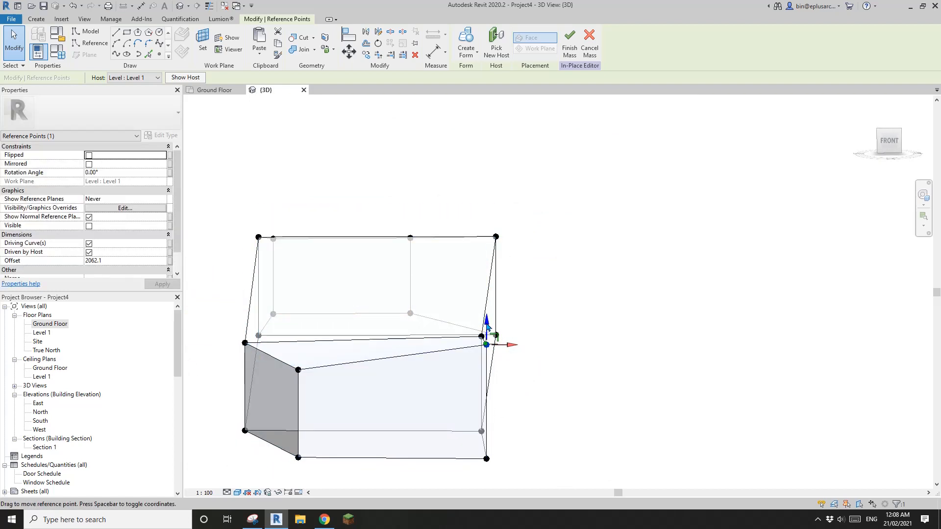
{"action": "left_click_drag", "start_coordinate": [488, 327], "coordinate": [488, 345]}
{"action": "middle_click_drag", "start_coordinate": [527, 361], "coordinate": [572, 378], "text": "shift"}
{"action": "left_click_drag", "start_coordinate": [493, 339], "coordinate": [496, 302]}
{"action": "middle_click_drag", "start_coordinate": [491, 330], "coordinate": [603, 328], "text": "shift"}
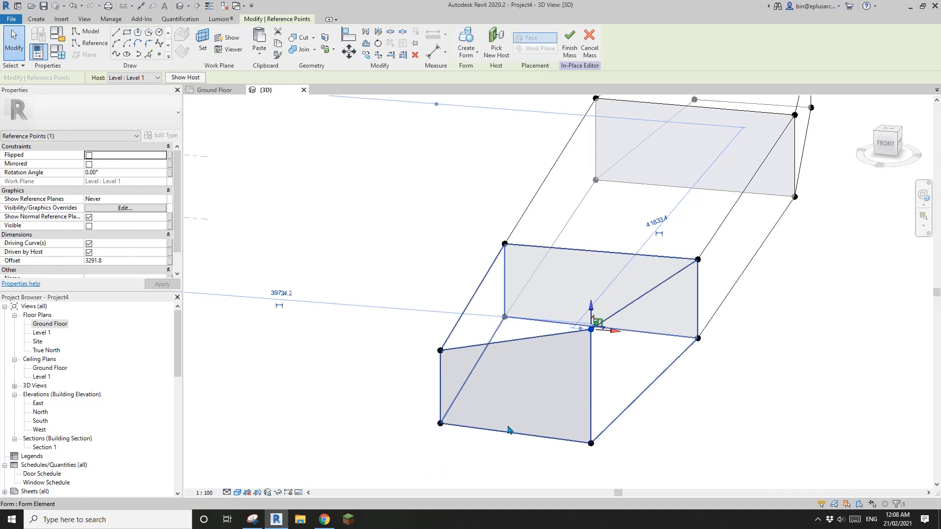
{"action": "middle_click_drag", "start_coordinate": [509, 430], "coordinate": [436, 433], "text": "shift"}
{"action": "middle_click_drag", "start_coordinate": [656, 376], "coordinate": [546, 400]}
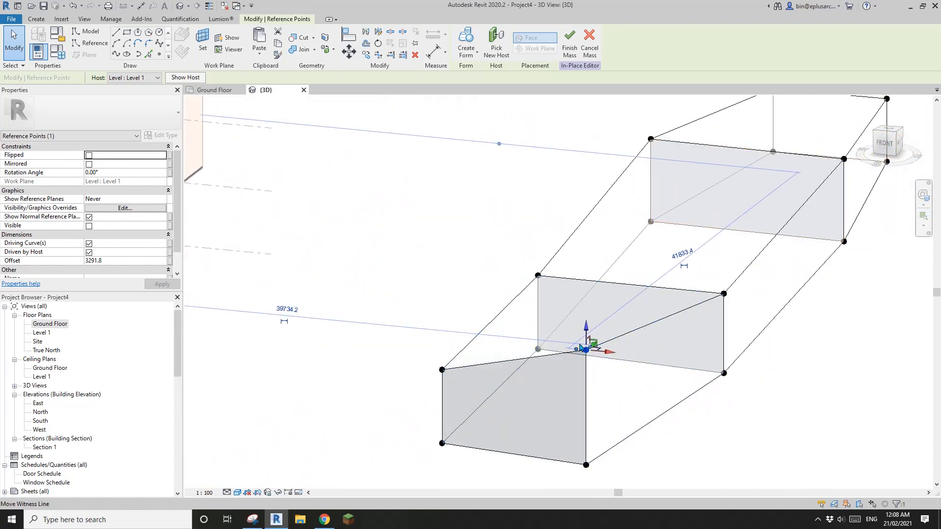
Step: Lower the front frame's upper corner point on the side away from the building
{"action": "left_click_drag", "start_coordinate": [587, 332], "coordinate": [590, 359]}
{"action": "key", "text": "Escape"}
{"action": "middle_click_drag", "start_coordinate": [739, 314], "coordinate": [618, 311], "text": "shift"}
{"action": "middle_click_drag", "start_coordinate": [736, 319], "coordinate": [574, 308]}
Step: Examine the second frame's upper reference line and compare the frames' heights from the front
{"action": "left_click_drag", "start_coordinate": [639, 351], "coordinate": [641, 352]}
{"action": "middle_click_drag", "start_coordinate": [641, 353], "coordinate": [759, 334], "text": "shift"}
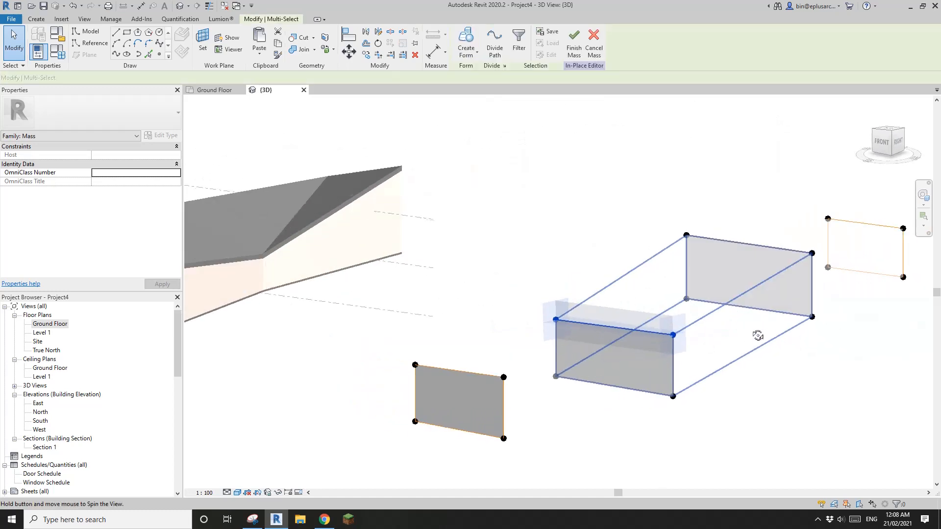
{"action": "key", "text": "Escape"}
{"action": "key", "text": "Tab"}
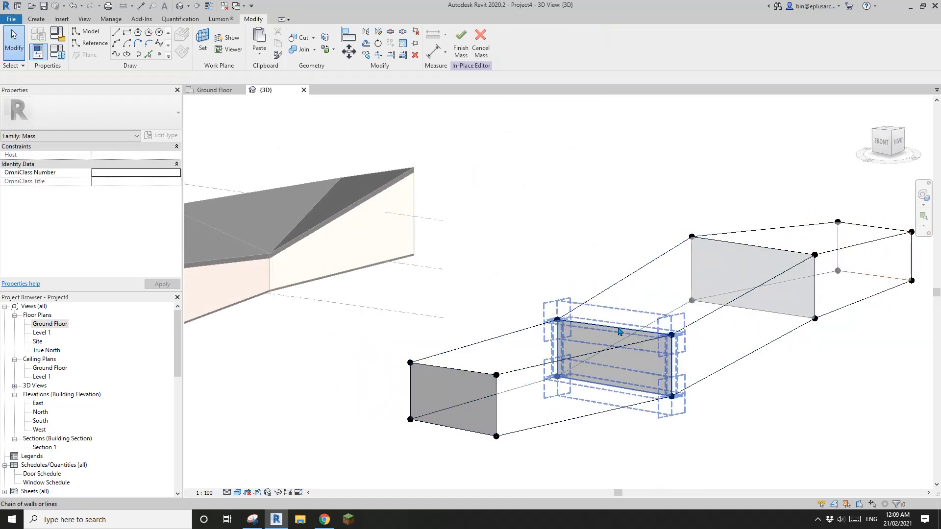
{"action": "left_click", "coordinate": [619, 332]}
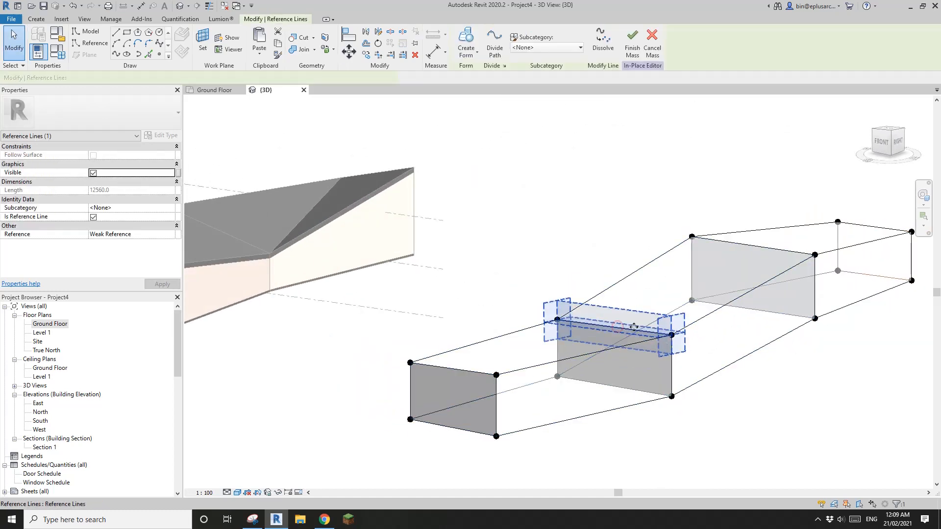
{"action": "left_click", "coordinate": [881, 143]}
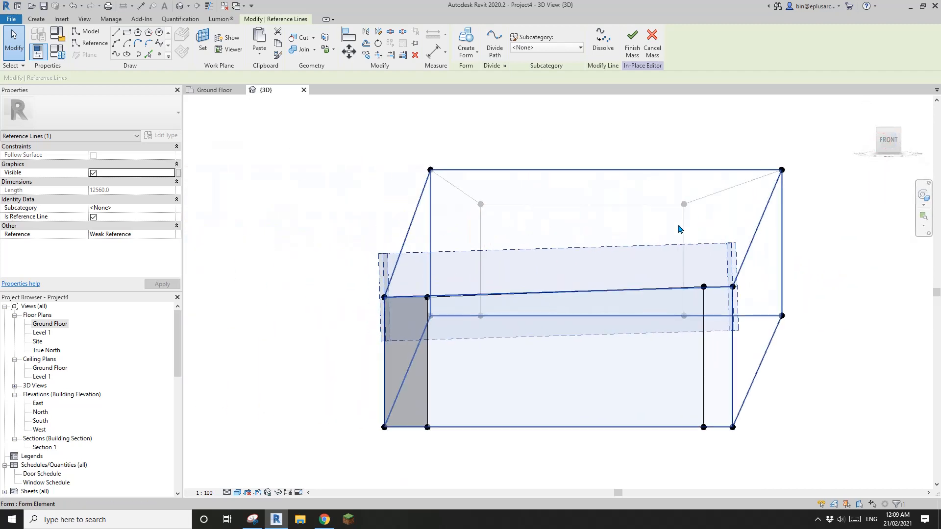
{"action": "scroll", "coordinate": [679, 229], "scroll_direction": "down", "scroll_amount": 2}
{"action": "key", "text": "Tab"}
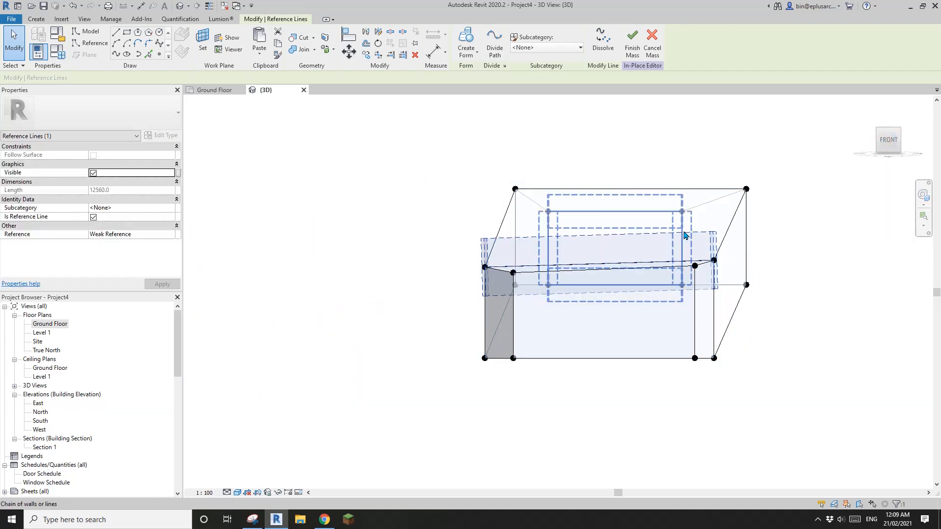
{"action": "key", "text": "Escape"}
{"action": "scroll", "coordinate": [694, 237], "scroll_direction": "down", "scroll_amount": 1}
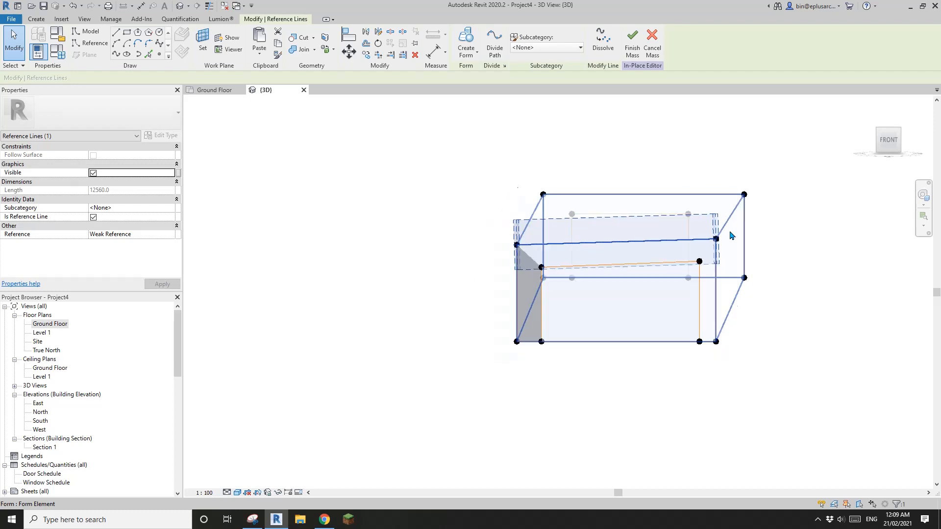
{"action": "middle_click_drag", "start_coordinate": [713, 240], "coordinate": [550, 326], "text": "shift"}
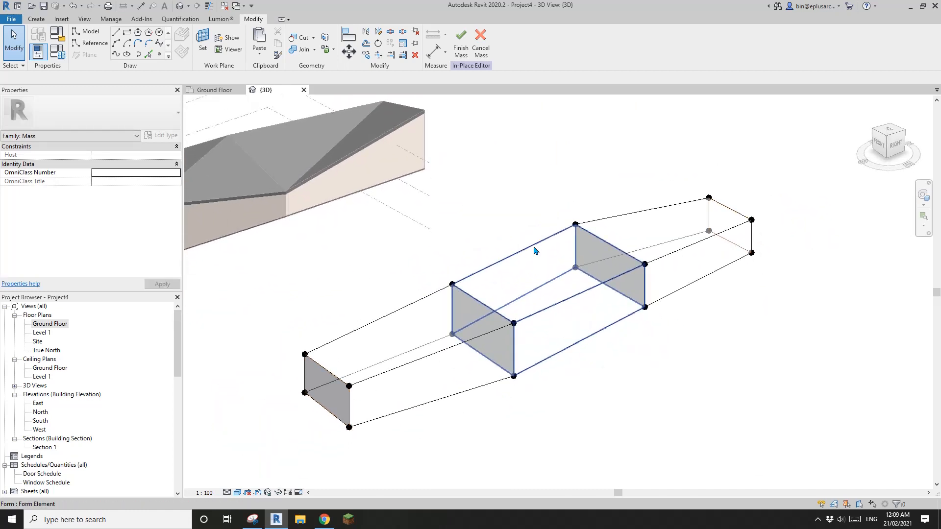
Step: Finish the mass and start placing walls by face, using Generic 200mm Wall with the location line at Finish Face: Exterior
{"action": "middle_click_drag", "start_coordinate": [529, 226], "coordinate": [526, 225], "text": "shift"}
{"action": "left_click", "coordinate": [461, 53]}
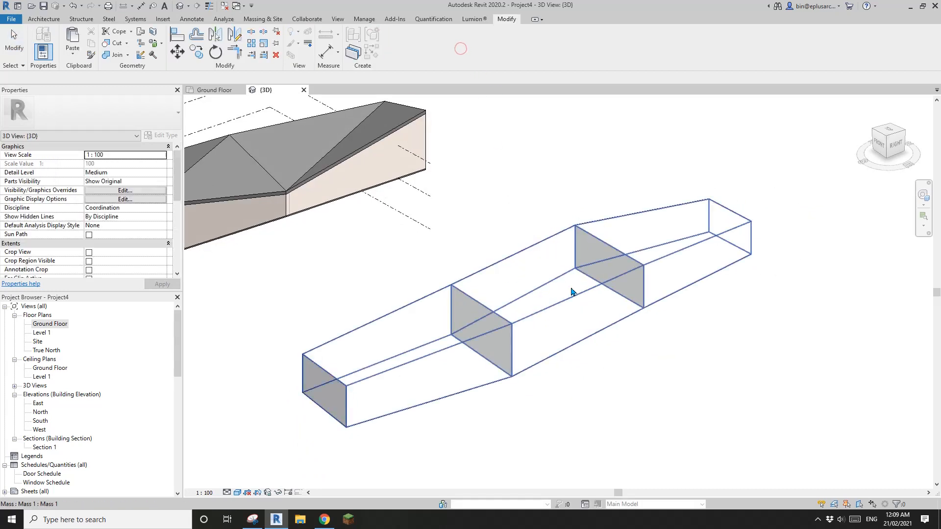
{"action": "left_click", "coordinate": [43, 20]}
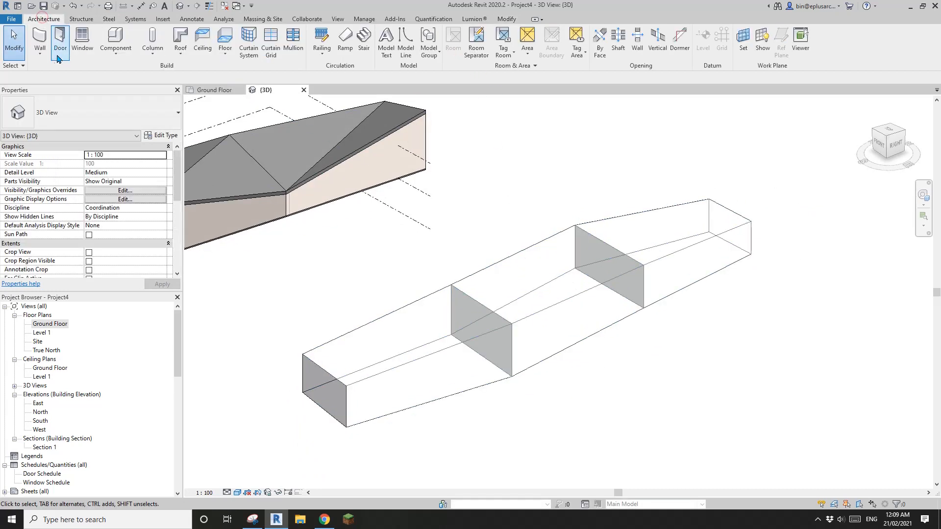
{"action": "left_click", "coordinate": [42, 56]}
{"action": "left_click", "coordinate": [66, 113]}
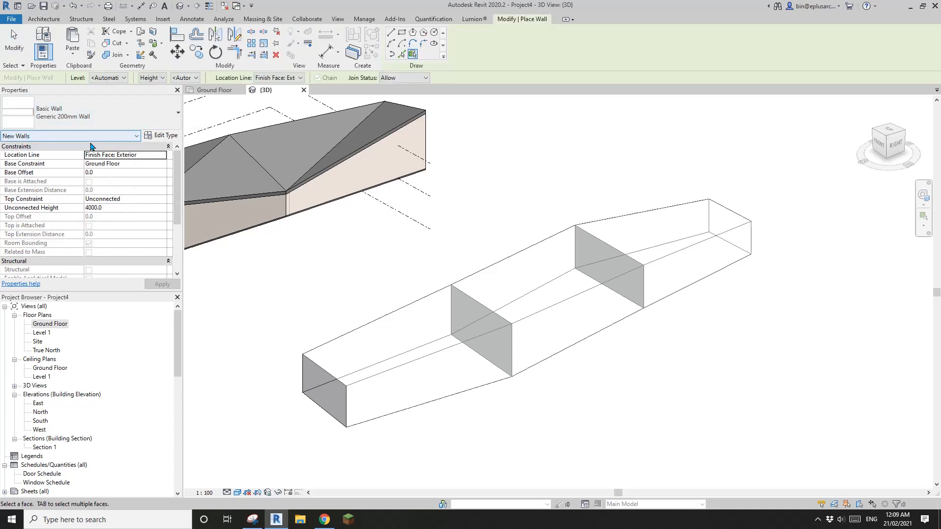
{"action": "mouse_move", "coordinate": [400, 191]}
{"action": "middle_mouse_down"}
{"action": "mouse_move", "coordinate": [404, 265]}
{"action": "mouse_move", "coordinate": [401, 191]}
{"action": "middle_mouse_up"}
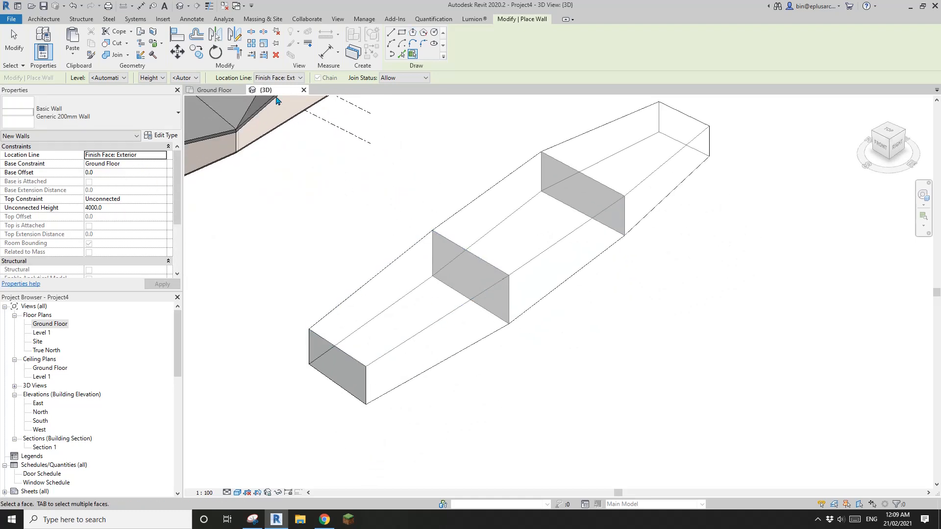
{"action": "left_click", "coordinate": [289, 78]}
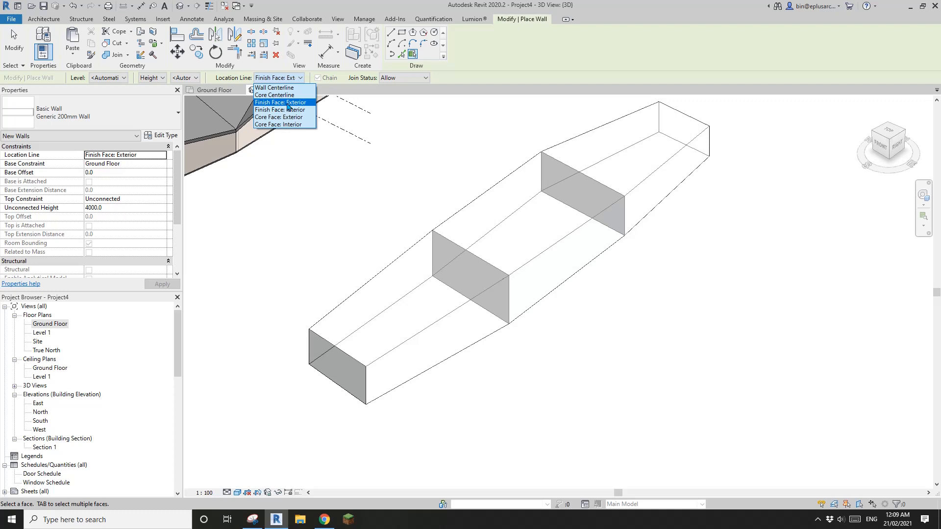
Step: Place Generic 200mm walls on the mass's side faces away from the building, starting with the front segment
{"action": "left_click", "coordinate": [475, 323]}
{"action": "scroll", "coordinate": [480, 350], "scroll_direction": "up", "scroll_amount": 3}
{"action": "middle_click_drag", "start_coordinate": [485, 346], "coordinate": [549, 338], "text": "shift"}
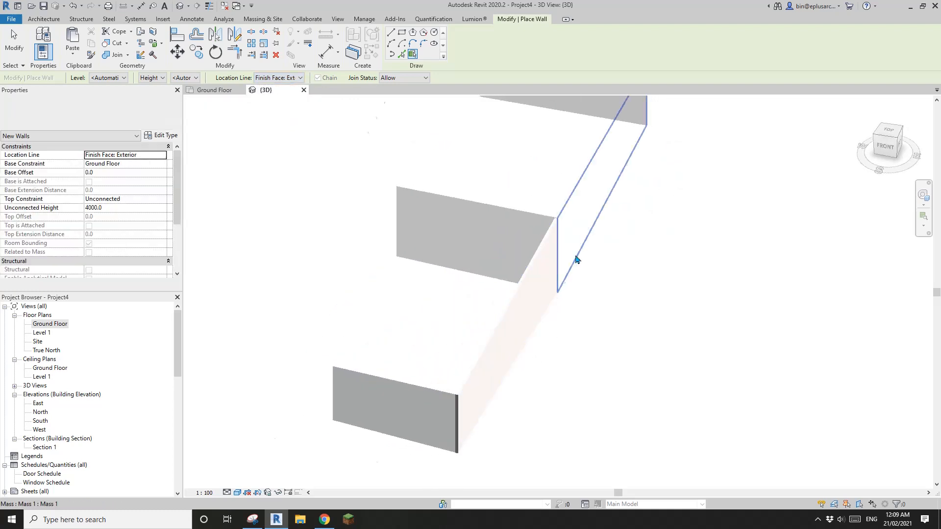
{"action": "scroll", "coordinate": [574, 255], "scroll_direction": "up", "scroll_amount": 4}
{"action": "scroll", "coordinate": [523, 266], "scroll_direction": "up", "scroll_amount": 2}
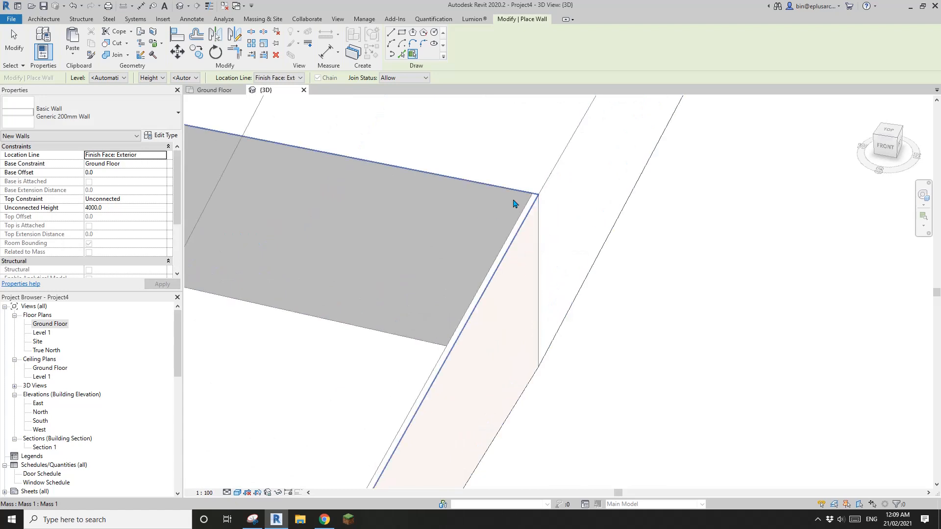
{"action": "middle_click_drag", "start_coordinate": [579, 229], "coordinate": [475, 377]}
{"action": "scroll", "coordinate": [501, 312], "scroll_direction": "down", "scroll_amount": 2}
{"action": "middle_click_drag", "start_coordinate": [501, 311], "coordinate": [464, 358]}
{"action": "left_click", "coordinate": [500, 287]}
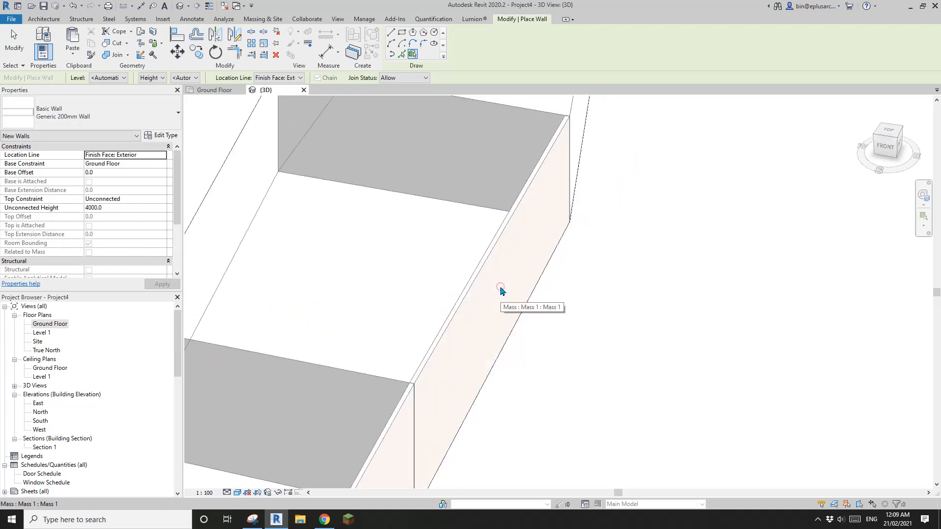
{"action": "scroll", "coordinate": [500, 287], "scroll_direction": "down", "scroll_amount": 2}
{"action": "middle_click_drag", "start_coordinate": [501, 287], "coordinate": [445, 405]}
Step: Place Generic 200mm walls on the mass's front, middle and rear side faces facing the building
{"action": "middle_click_drag", "start_coordinate": [493, 373], "coordinate": [537, 306], "text": "shift"}
{"action": "left_click", "coordinate": [536, 307]}
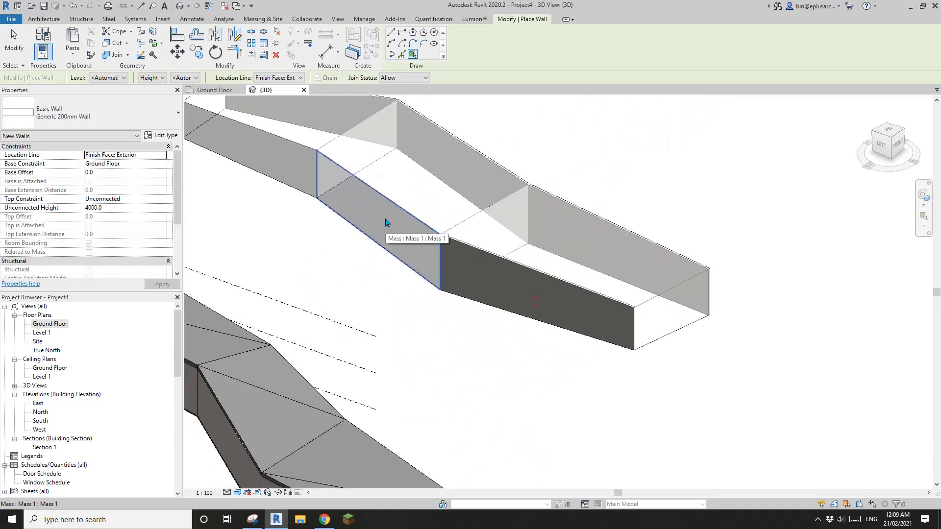
{"action": "left_click", "coordinate": [385, 218]}
{"action": "left_click", "coordinate": [272, 169]}
{"action": "middle_click_drag", "start_coordinate": [368, 291], "coordinate": [445, 91], "text": "shift"}
{"action": "key", "text": "Escape"}
{"action": "key", "text": "Escape"}
Step: Open the walled mass for in-place editing
{"action": "left_click", "coordinate": [431, 358]}
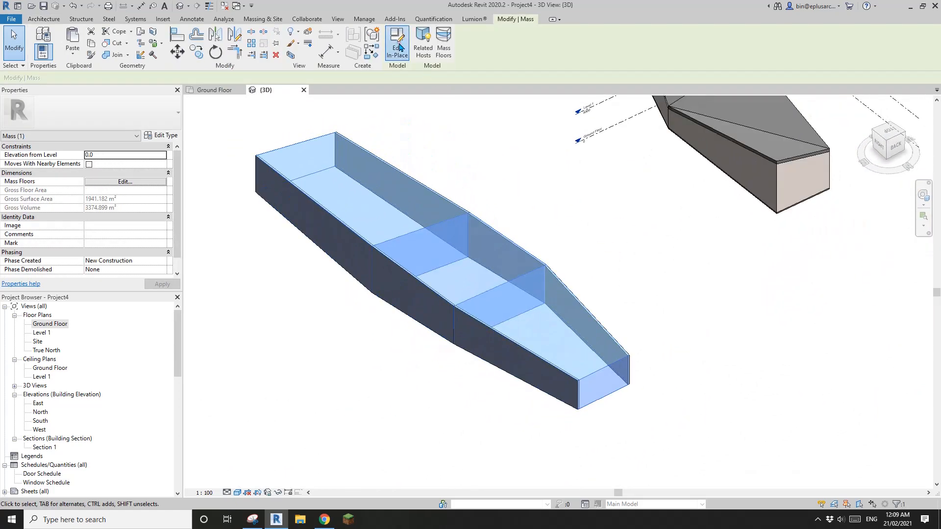
{"action": "left_click", "coordinate": [401, 47]}
{"action": "middle_click_drag", "start_coordinate": [447, 201], "coordinate": [476, 156], "text": "shift"}
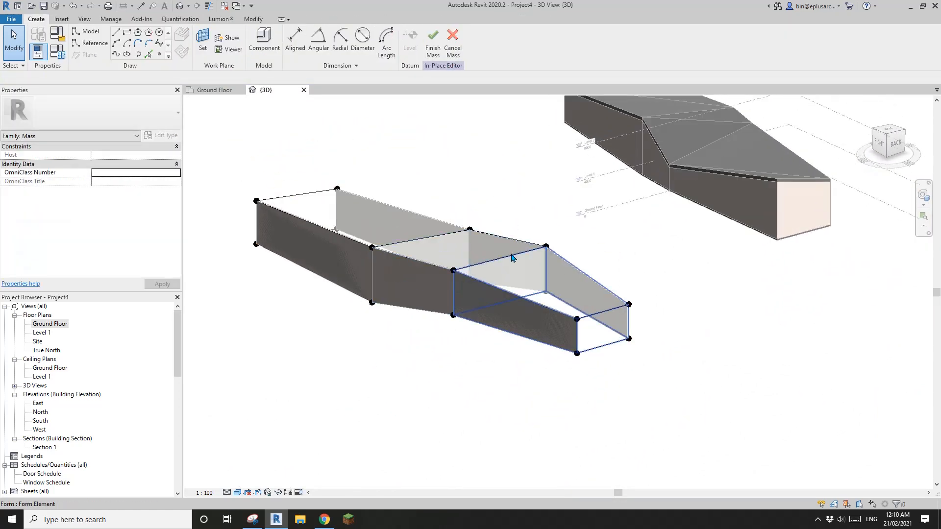
Step: Raise the top reference line between the mass's middle and front segments and finish the mass
{"action": "key", "text": "Tab"}
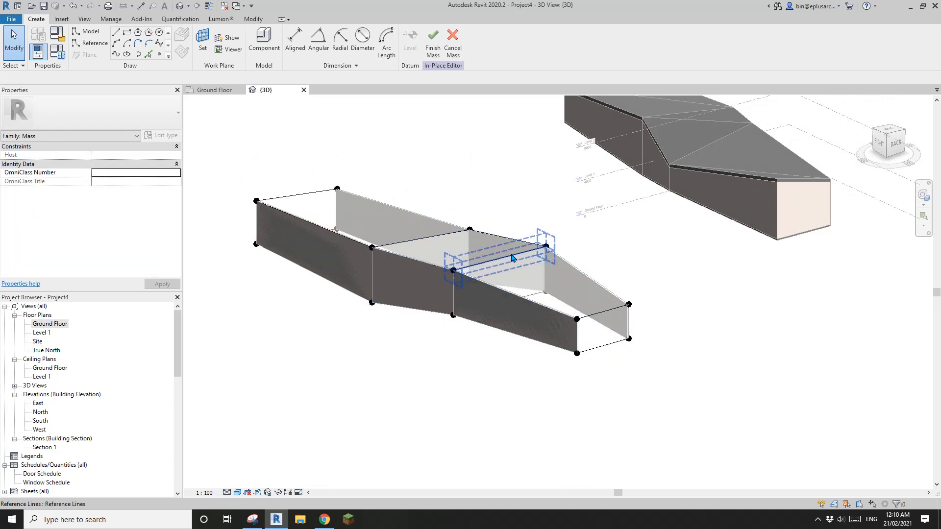
{"action": "left_click", "coordinate": [512, 258]}
{"action": "middle_click_drag", "start_coordinate": [513, 258], "coordinate": [567, 204], "text": "shift"}
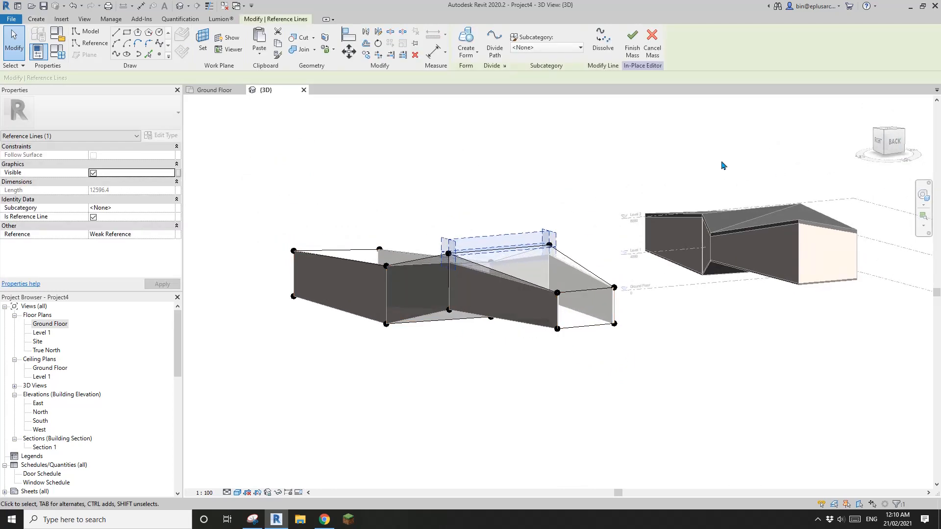
{"action": "left_click", "coordinate": [625, 178]}
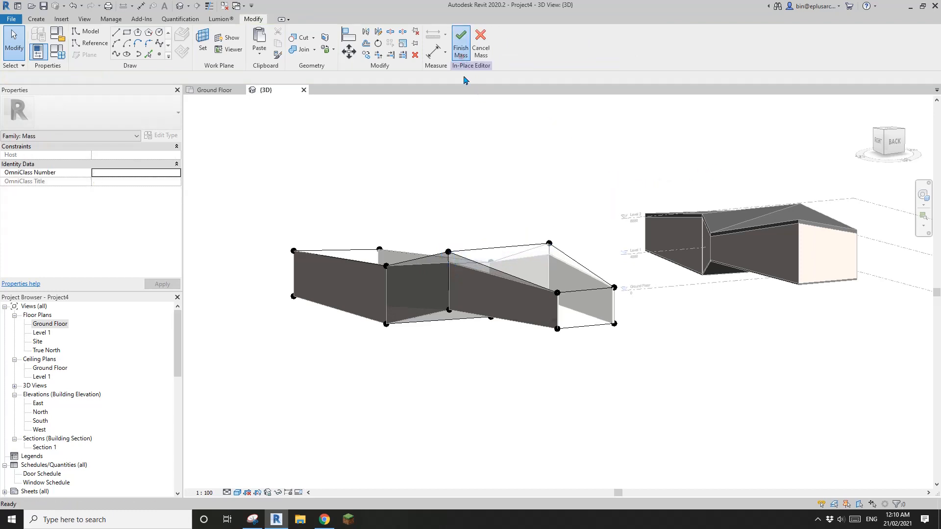
{"action": "left_click", "coordinate": [461, 48]}
Step: Try to update the four side walls on the front and middle segments to the changed mass faces, deleting the flagged walls
{"action": "middle_click_drag", "start_coordinate": [510, 152], "coordinate": [492, 308], "text": "shift"}
{"action": "left_click", "coordinate": [493, 308]}
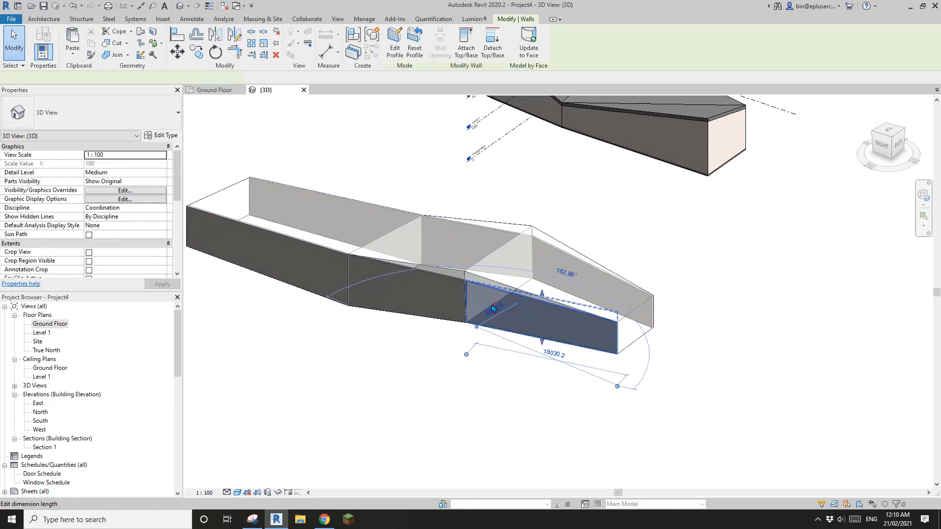
{"action": "left_click", "coordinate": [424, 297], "text": "ctrl"}
{"action": "middle_click_drag", "start_coordinate": [424, 295], "coordinate": [480, 304], "text": "shift"}
{"action": "left_click", "coordinate": [488, 346], "text": "ctrl"}
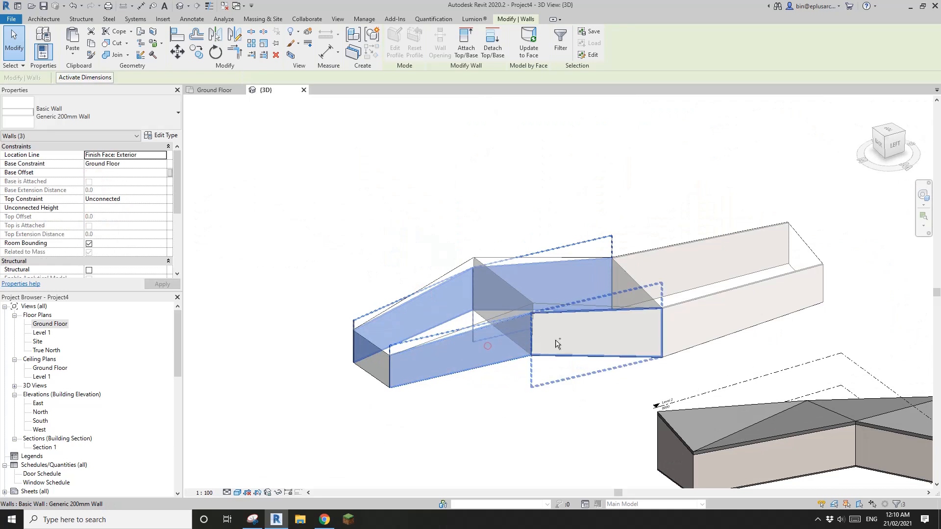
{"action": "left_click", "coordinate": [555, 340], "text": "ctrl"}
{"action": "left_click", "coordinate": [532, 52]}
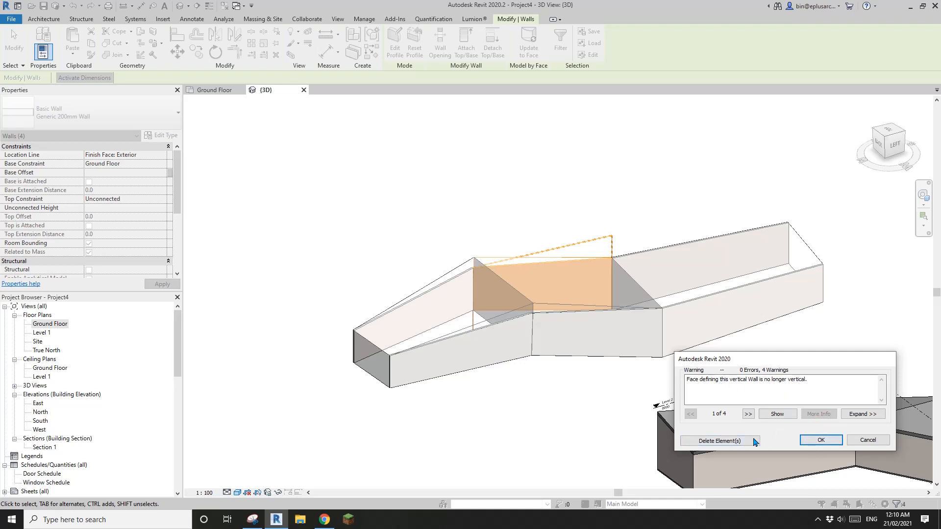
{"action": "left_click", "coordinate": [720, 441]}
{"action": "middle_click_drag", "start_coordinate": [589, 371], "coordinate": [693, 351], "text": "shift"}
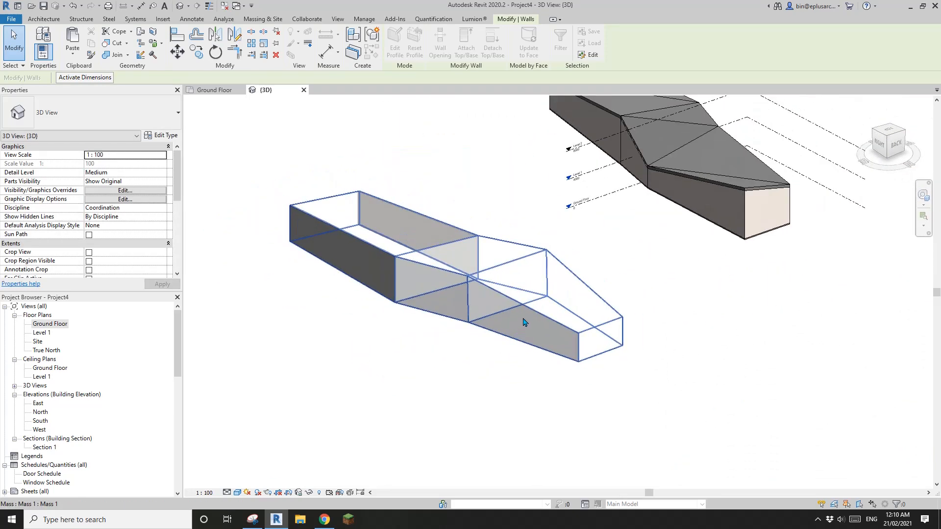
{"action": "key", "text": "Escape"}
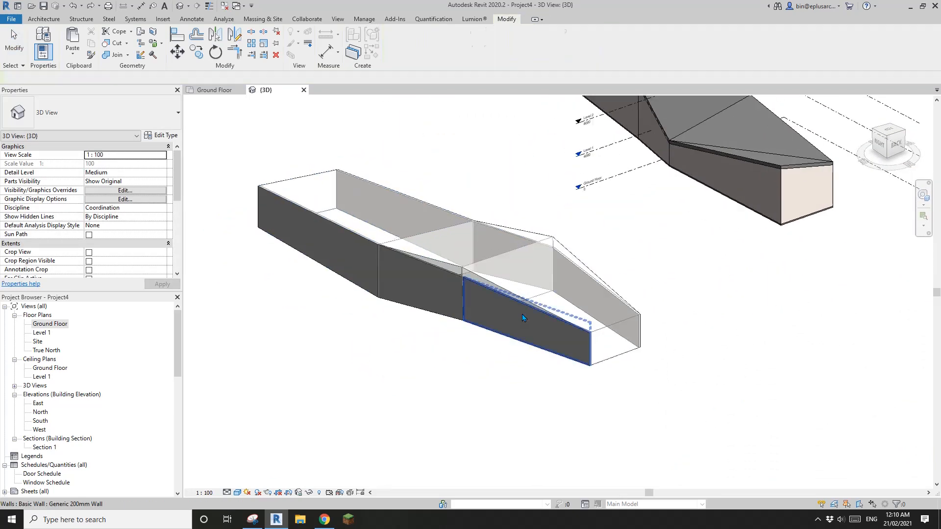
Step: Try to update only the front segment's wall facing away from the building to its mass face
{"action": "left_click", "coordinate": [537, 319]}
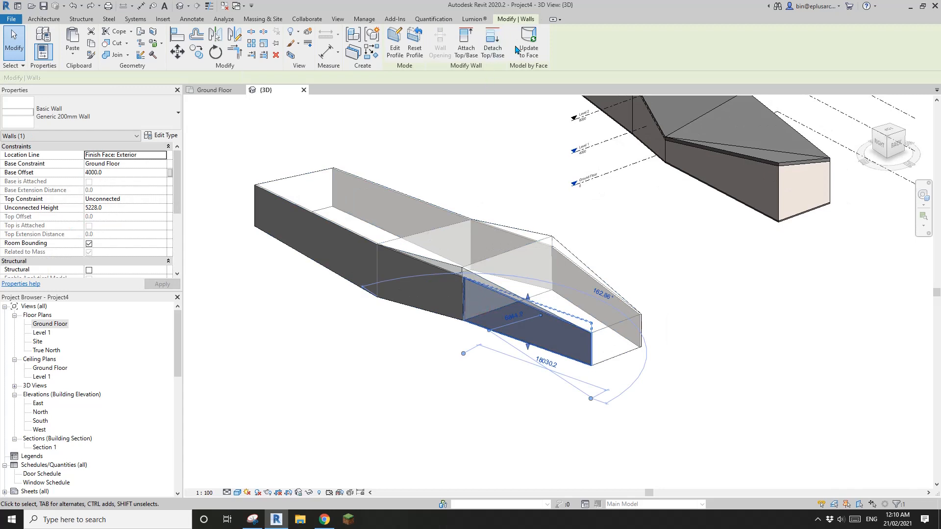
{"action": "left_click", "coordinate": [530, 52]}
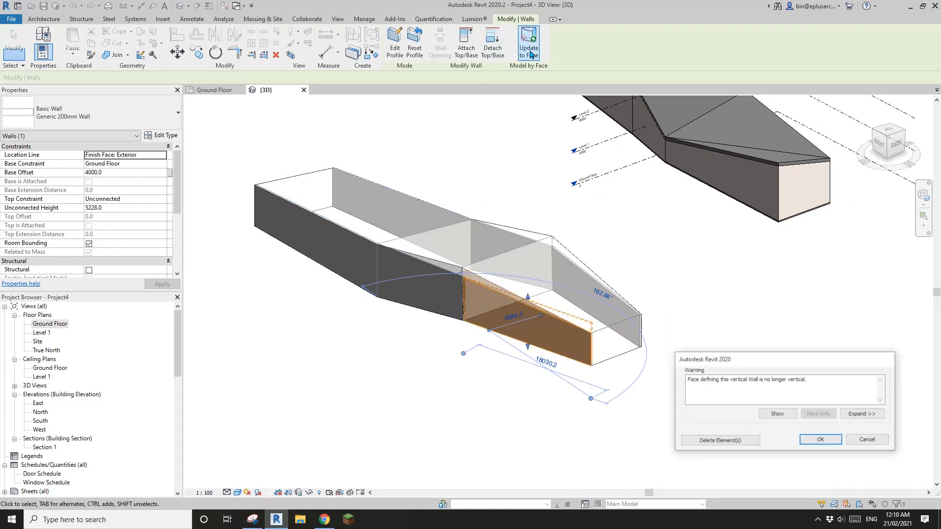
{"action": "left_click", "coordinate": [834, 442]}
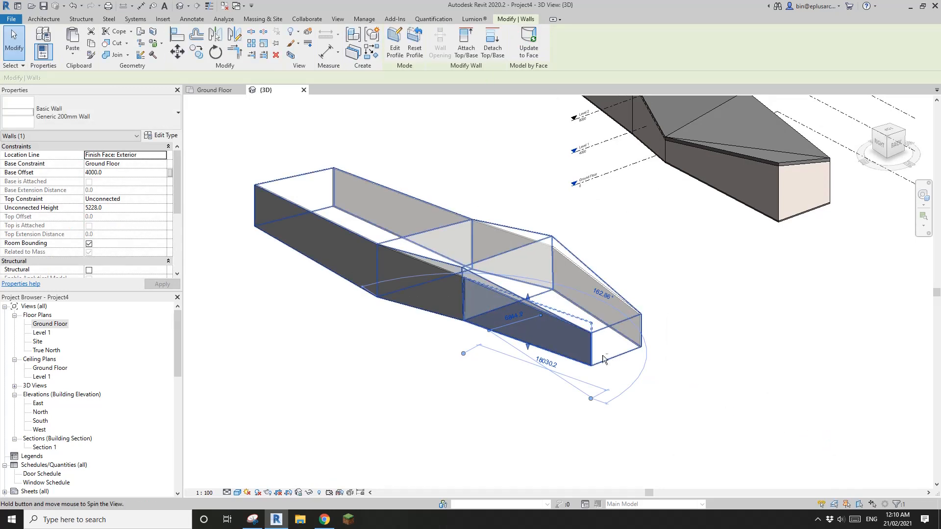
Step: Examine how the front and middle side walls fit against the raised edges of the mass
{"action": "middle_click_drag", "start_coordinate": [701, 395], "coordinate": [506, 360], "text": "shift"}
{"action": "middle_click_drag", "start_coordinate": [612, 329], "coordinate": [629, 274], "text": "shift"}
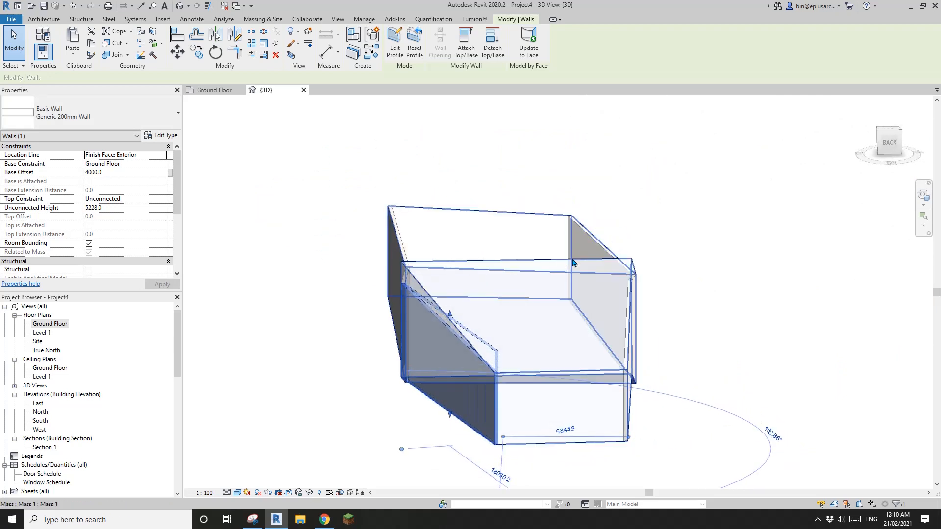
{"action": "left_click", "coordinate": [569, 262]}
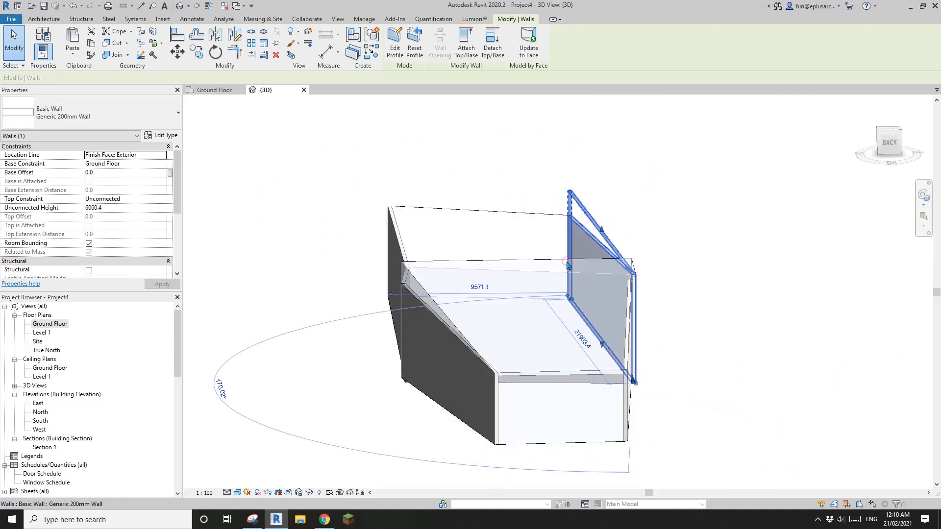
{"action": "middle_click_drag", "start_coordinate": [567, 262], "coordinate": [590, 271], "text": "shift"}
{"action": "left_click", "coordinate": [610, 272]}
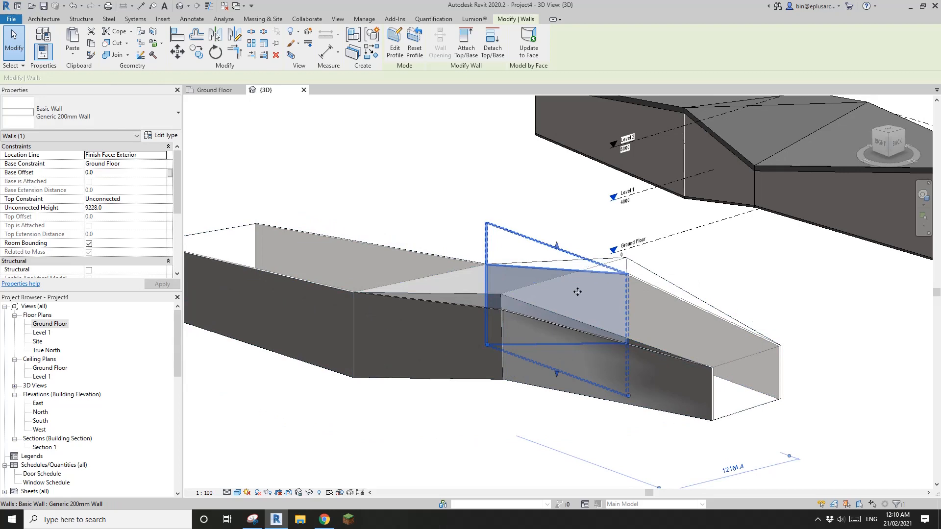
{"action": "key", "text": "Escape"}
{"action": "scroll", "coordinate": [550, 373], "scroll_direction": "up", "scroll_amount": 4}
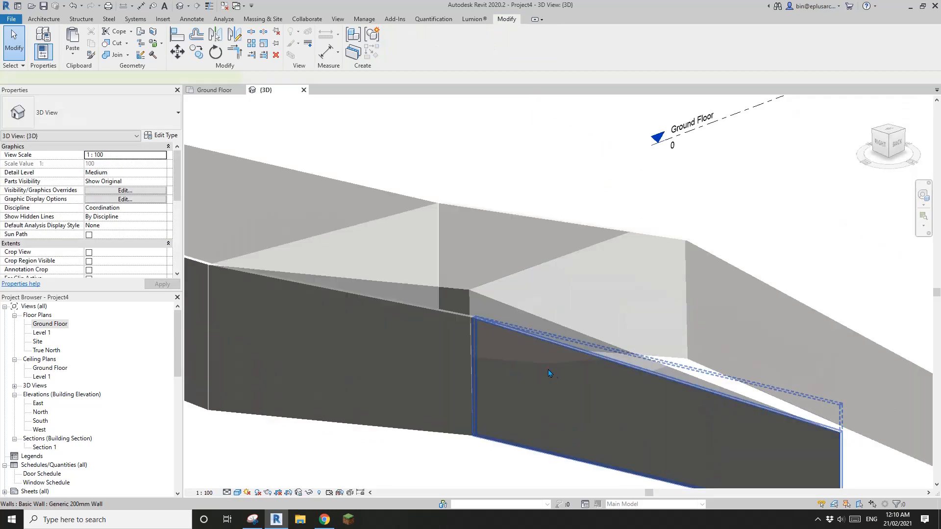
{"action": "left_click", "coordinate": [549, 373]}
{"action": "middle_click_drag", "start_coordinate": [550, 374], "coordinate": [606, 299], "text": "shift"}
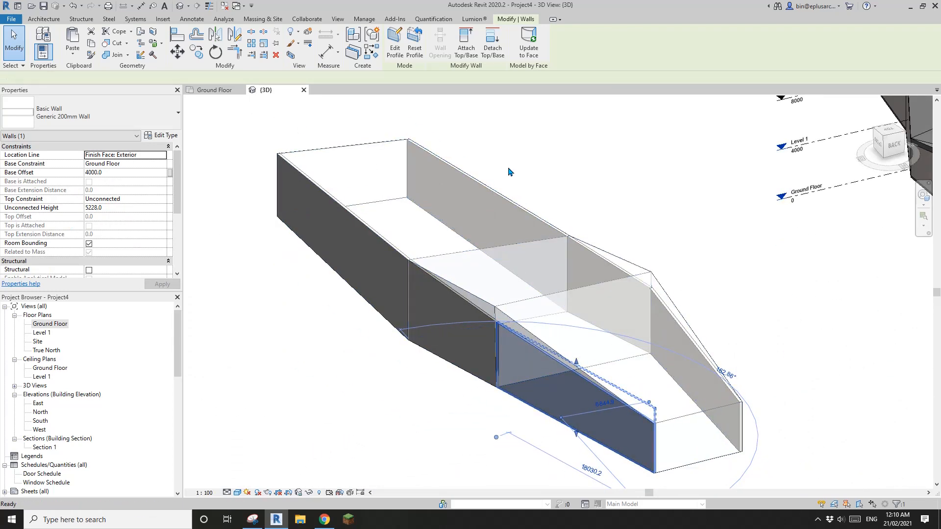
Step: Undo the wall updates and the reference-line raise, going back to in-place editing of the mass
{"action": "key", "text": "ctrl+z"}
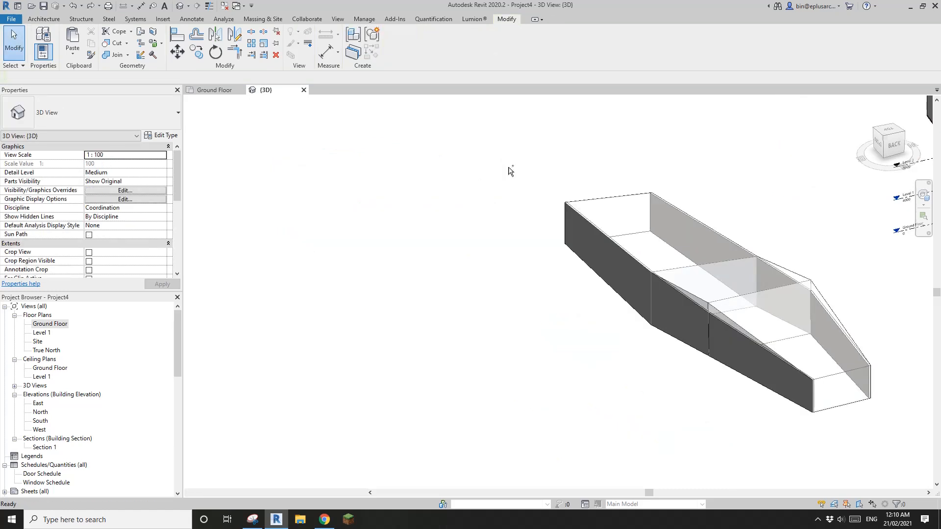
{"action": "key", "text": "ctrl+z"}
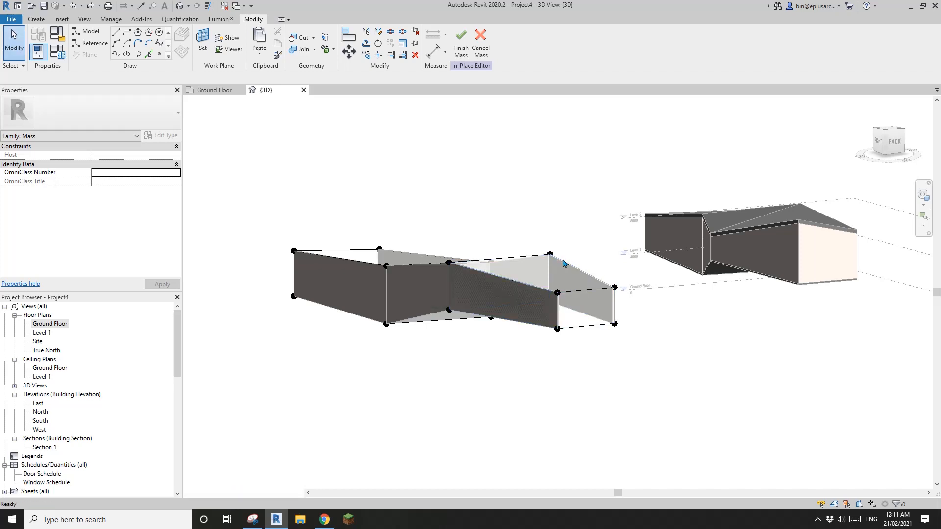
{"action": "middle_click_drag", "start_coordinate": [564, 263], "coordinate": [564, 264], "text": "shift"}
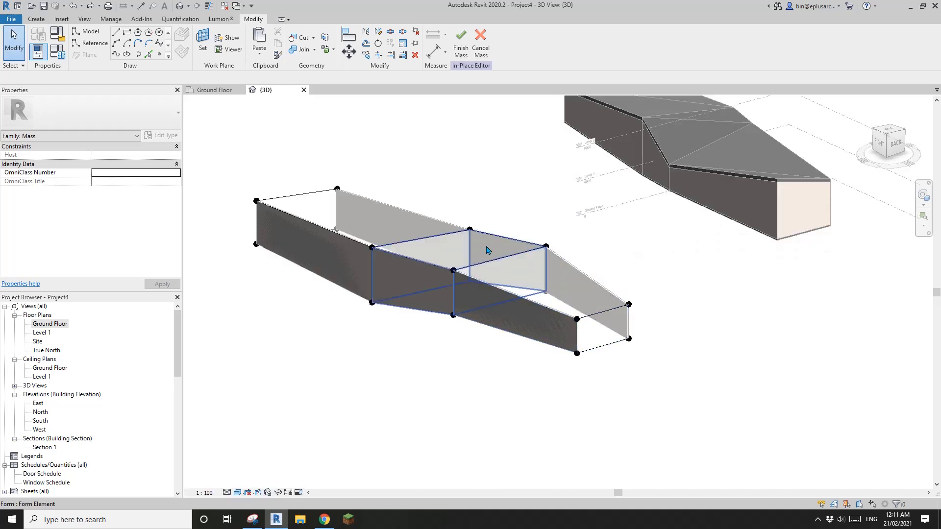
Step: Raise the top reference line between the middle and front segments slightly in the back view and finish the mass
{"action": "left_click", "coordinate": [487, 246]}
{"action": "key", "text": "Escape"}
{"action": "key", "text": "Tab"}
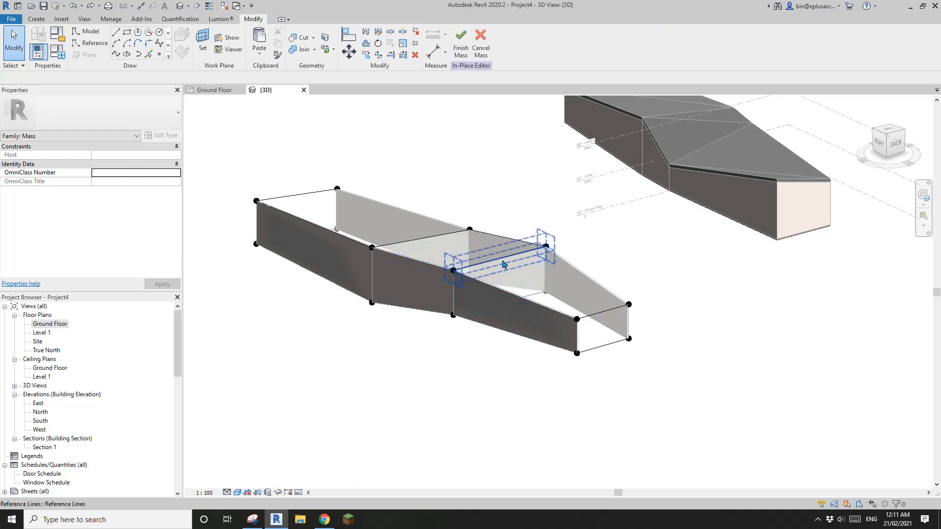
{"action": "left_click", "coordinate": [504, 262]}
{"action": "left_click", "coordinate": [895, 147]}
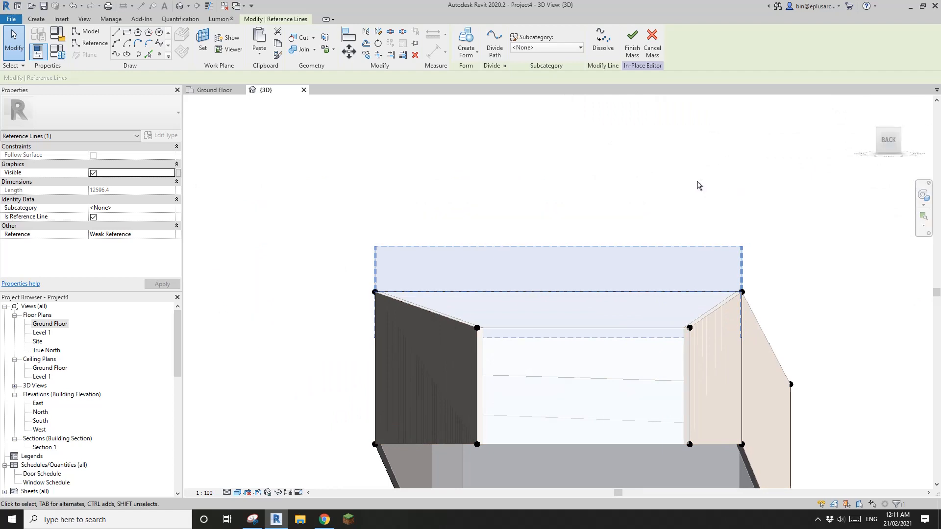
{"action": "key", "text": "Up"}
{"action": "key", "text": "Up"}
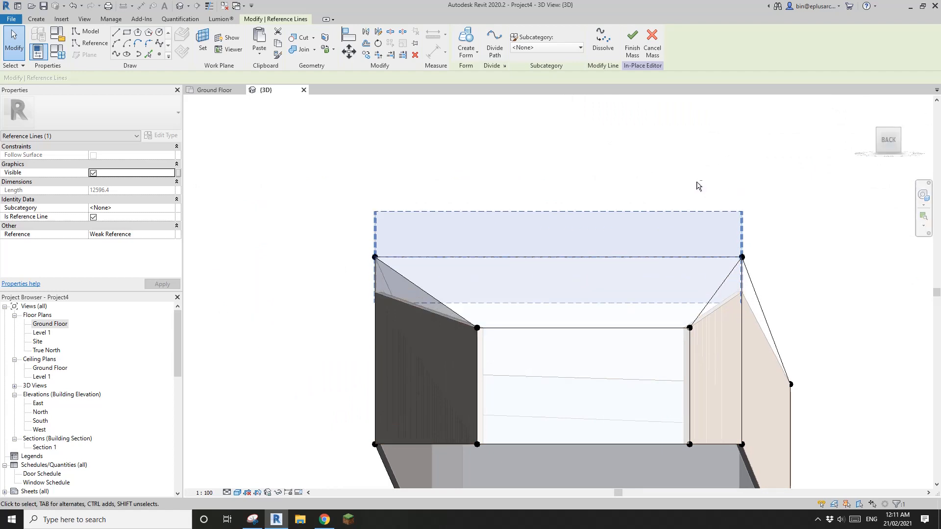
{"action": "left_click", "coordinate": [593, 215]}
{"action": "middle_click_drag", "start_coordinate": [592, 218], "coordinate": [640, 260], "text": "shift"}
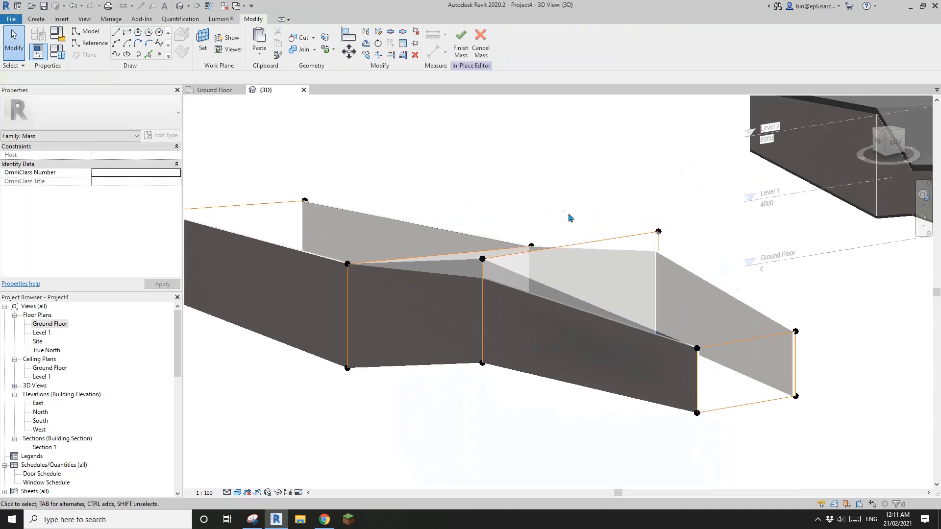
{"action": "left_click", "coordinate": [463, 49]}
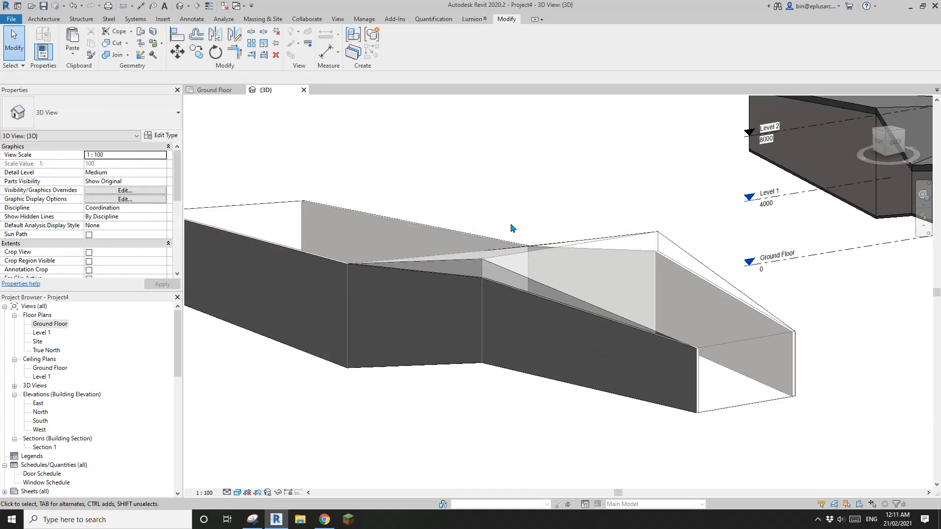
Step: Update the four side walls of the front and middle segments to the reshaped mass faces
{"action": "left_click", "coordinate": [550, 343]}
{"action": "middle_click_drag", "start_coordinate": [550, 343], "coordinate": [445, 336], "text": "shift"}
{"action": "left_click", "coordinate": [492, 379], "text": "ctrl"}
{"action": "left_click", "coordinate": [614, 376], "text": "ctrl"}
{"action": "middle_click_drag", "start_coordinate": [614, 375], "coordinate": [574, 336], "text": "shift"}
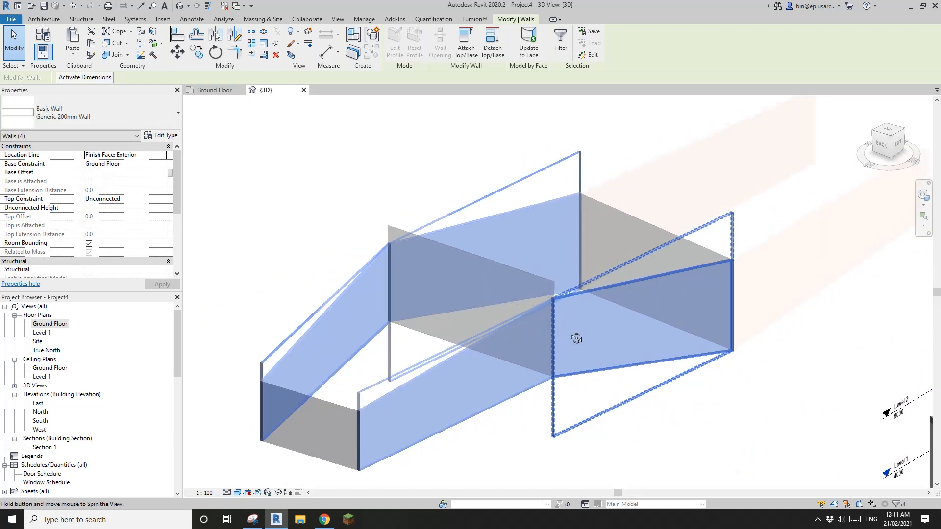
{"action": "left_click", "coordinate": [529, 44]}
{"action": "key", "text": "Escape"}
Step: Set the base constraint of the front segment's wall facing the building to Level 1 and update the wall to its face
{"action": "middle_click_drag", "start_coordinate": [700, 300], "coordinate": [603, 294], "text": "shift"}
{"action": "left_click", "coordinate": [542, 315]}
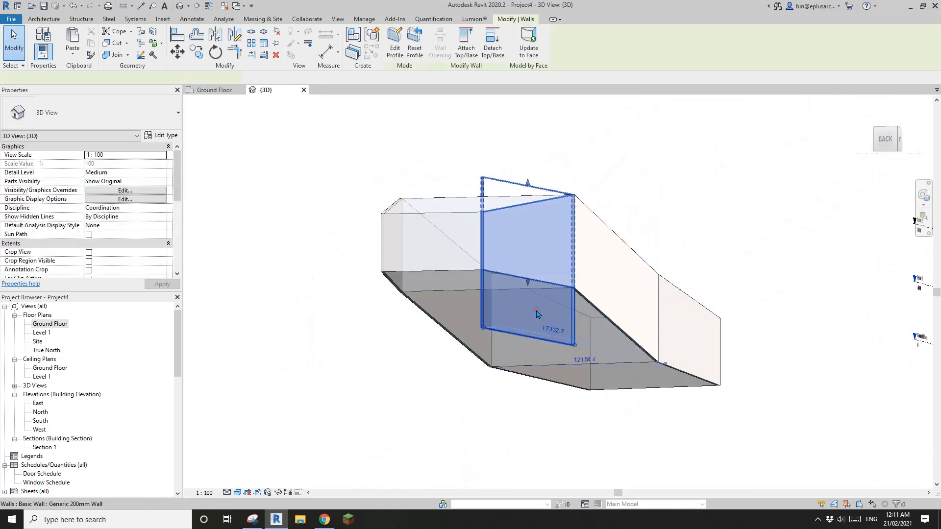
{"action": "middle_click_drag", "start_coordinate": [534, 319], "coordinate": [405, 279], "text": "shift"}
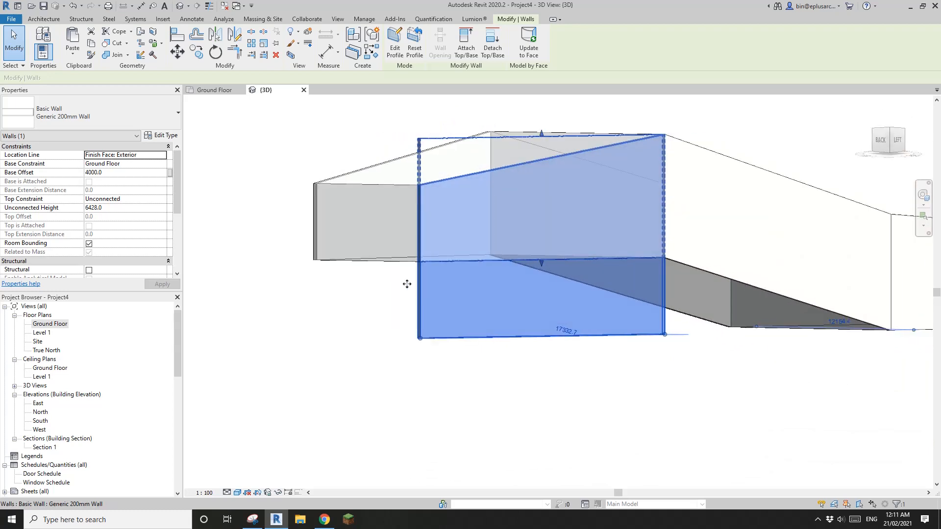
{"action": "left_click", "coordinate": [162, 165]}
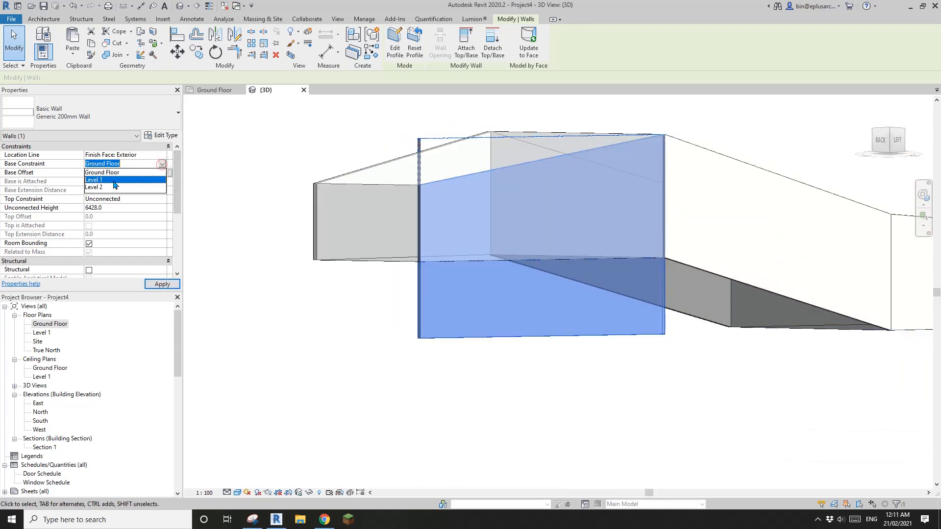
{"action": "left_click", "coordinate": [157, 181]}
{"action": "middle_click_drag", "start_coordinate": [406, 199], "coordinate": [412, 252], "text": "shift"}
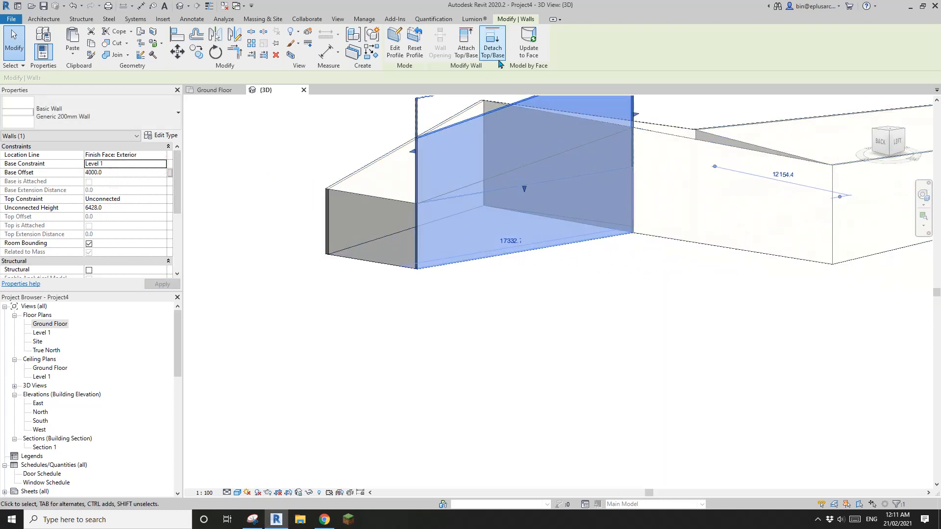
{"action": "left_click", "coordinate": [527, 47]}
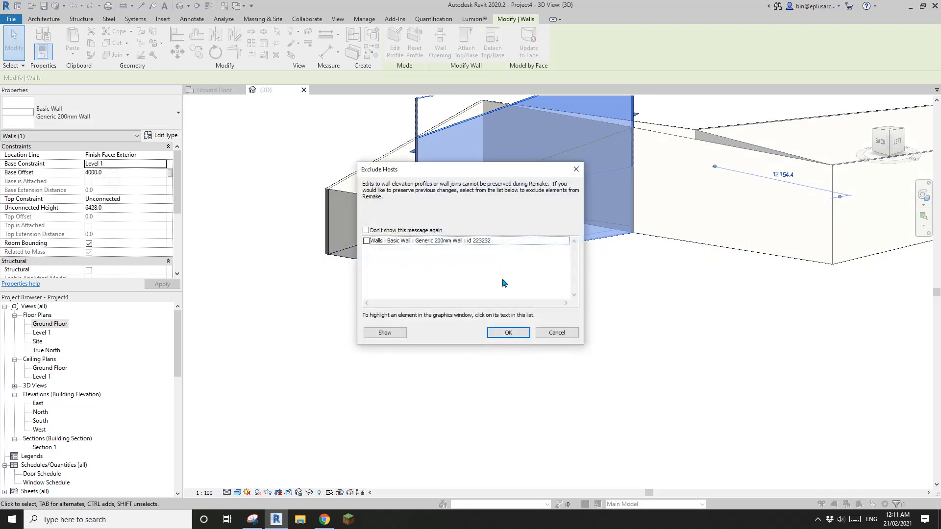
{"action": "left_click", "coordinate": [510, 332]}
Step: Delete the misaligned wall from the front segment's side facing the building
{"action": "middle_click_drag", "start_coordinate": [501, 217], "coordinate": [476, 314]}
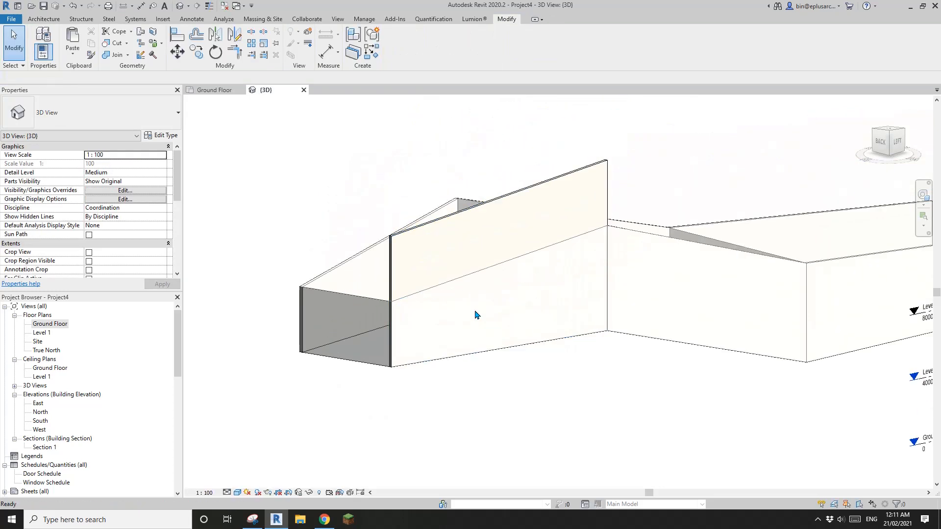
{"action": "left_click", "coordinate": [474, 237]}
{"action": "key", "text": "d"}
{"action": "key", "text": "e"}
{"action": "middle_click_drag", "start_coordinate": [510, 262], "coordinate": [540, 332], "text": "shift"}
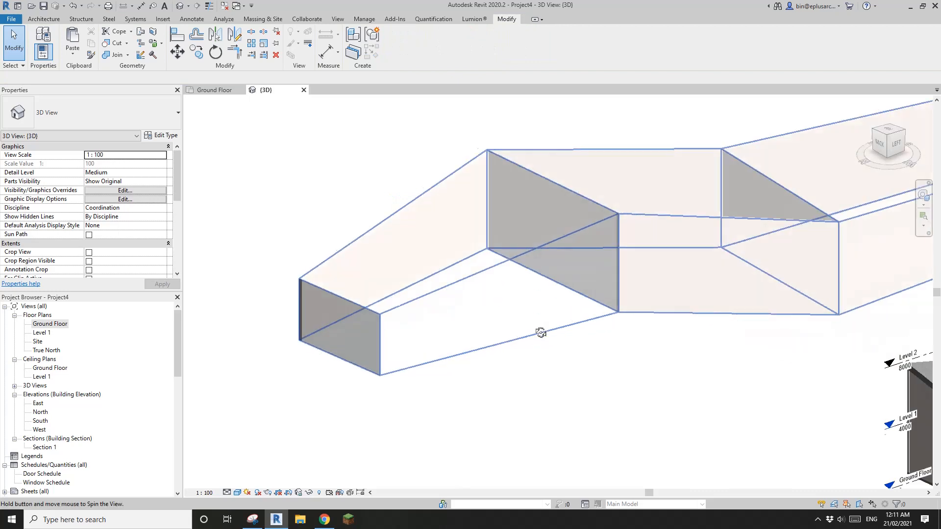
Step: Place a new Generic 200mm wall by face on the front segment's side facing the building, with the location line at Finish Face: Exterior
{"action": "left_click", "coordinate": [665, 275]}
{"action": "middle_click_drag", "start_coordinate": [685, 274], "coordinate": [628, 282]}
{"action": "key", "text": "w"}
{"action": "key", "text": "a"}
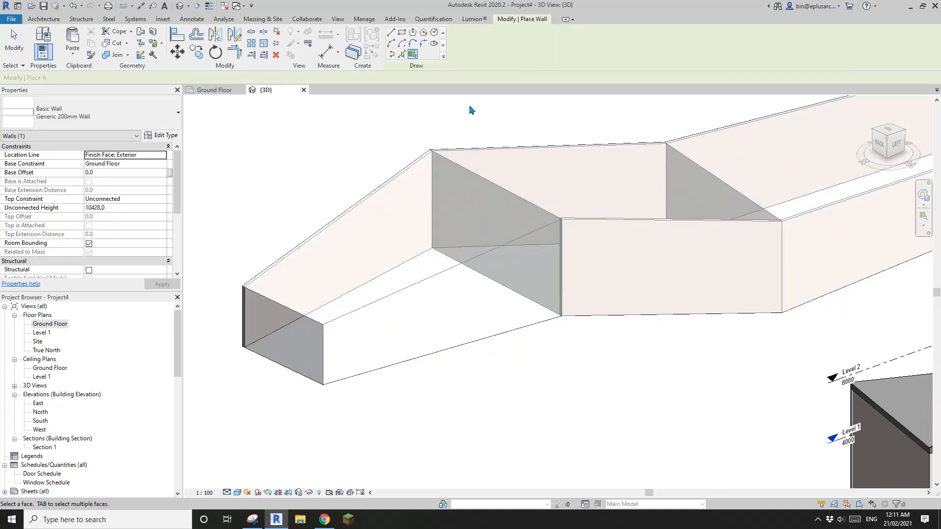
{"action": "left_click", "coordinate": [449, 314]}
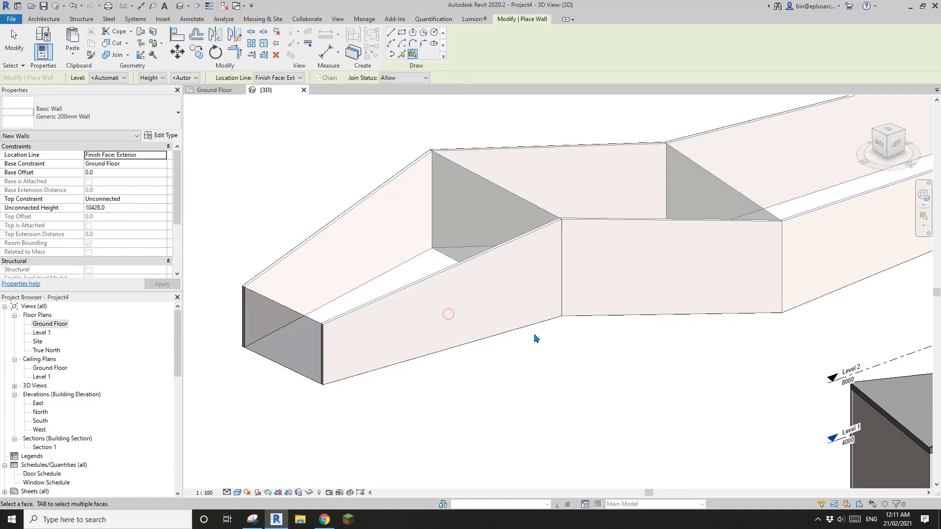
{"action": "key", "text": "Escape"}
{"action": "middle_click_drag", "start_coordinate": [558, 316], "coordinate": [526, 339], "text": "shift"}
{"action": "middle_click_drag", "start_coordinate": [526, 340], "coordinate": [579, 294]}
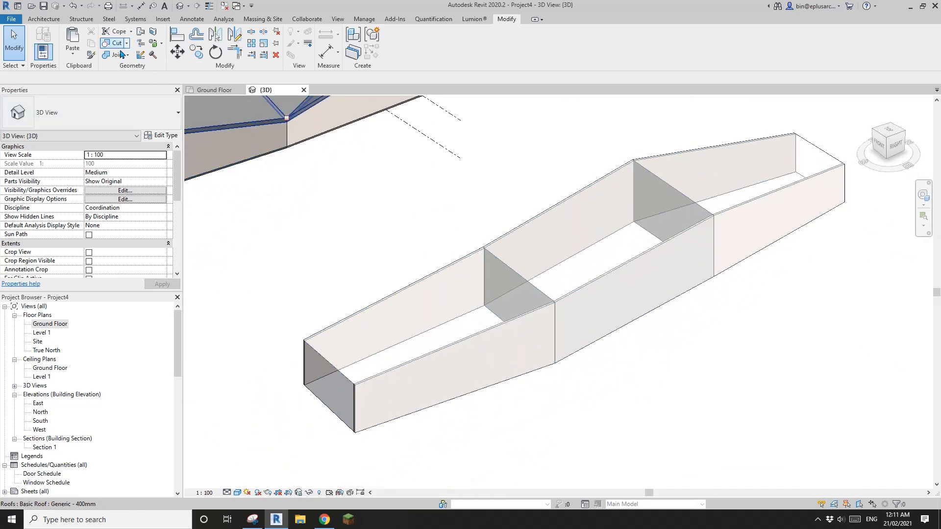
Step: Create a Generic - 400mm roof by face over the mass's three top faces, referenced to Level 2 with the faces at the top of the roof
{"action": "left_click", "coordinate": [47, 19]}
{"action": "left_click", "coordinate": [181, 60]}
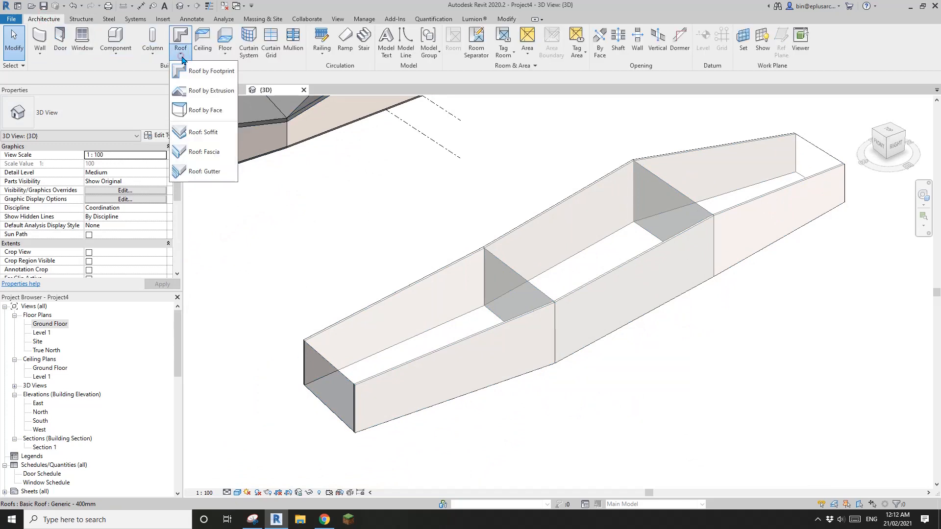
{"action": "left_click", "coordinate": [196, 112]}
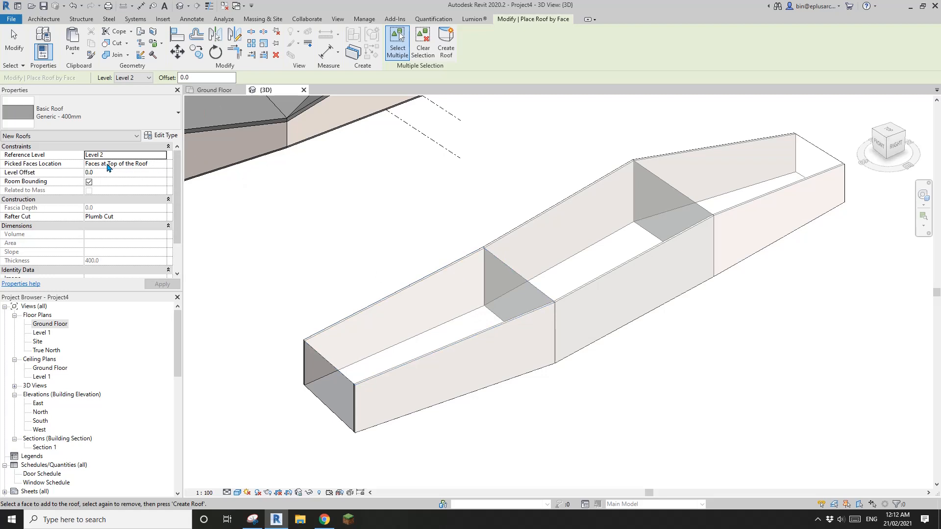
{"action": "left_click", "coordinate": [161, 165]}
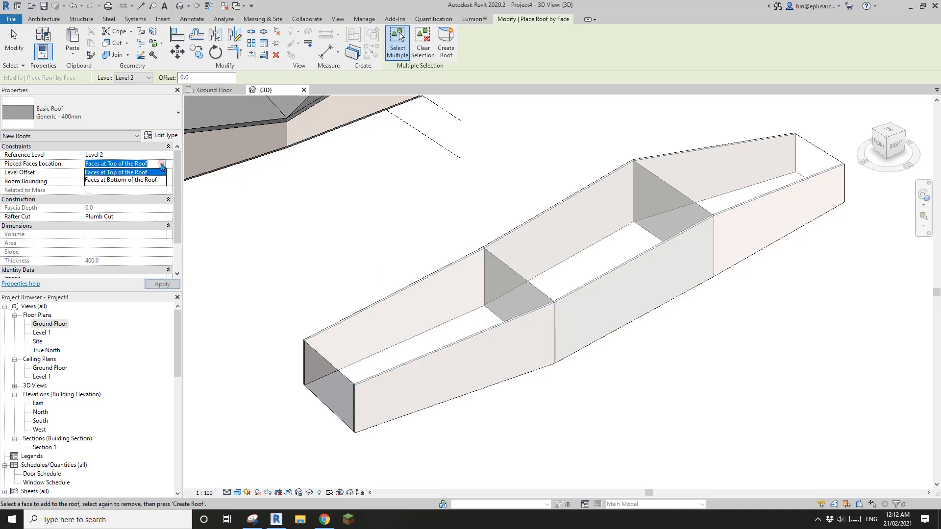
{"action": "left_click", "coordinate": [312, 228]}
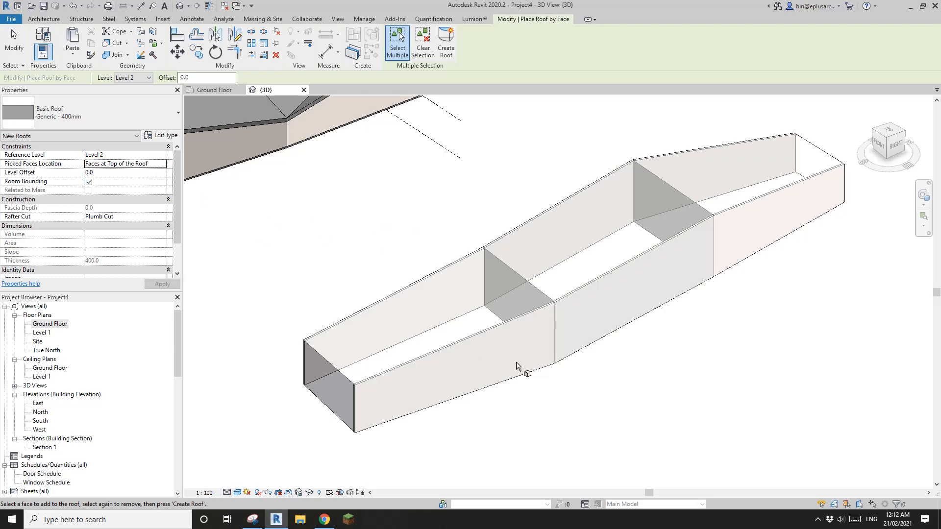
{"action": "left_click", "coordinate": [473, 328]}
{"action": "left_click", "coordinate": [604, 261]}
{"action": "left_click", "coordinate": [736, 194]}
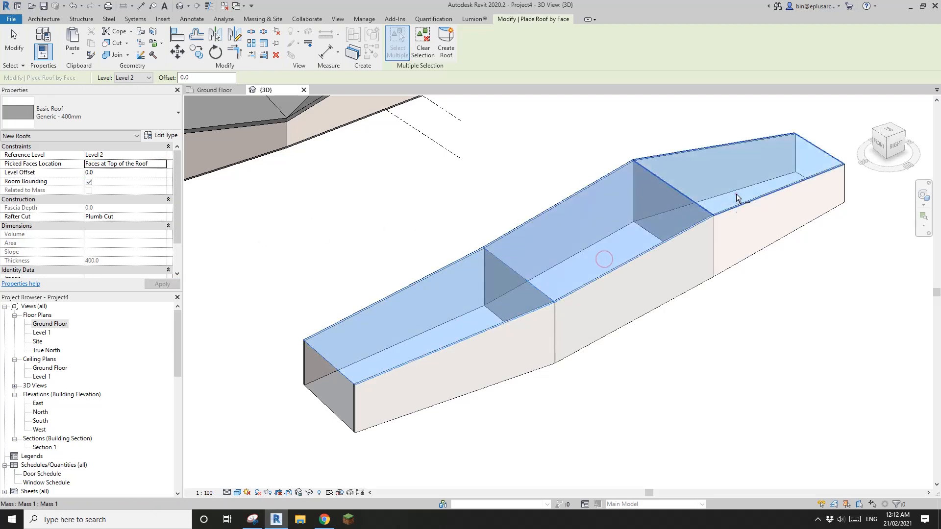
{"action": "middle_click_drag", "start_coordinate": [707, 203], "coordinate": [681, 232], "text": "shift"}
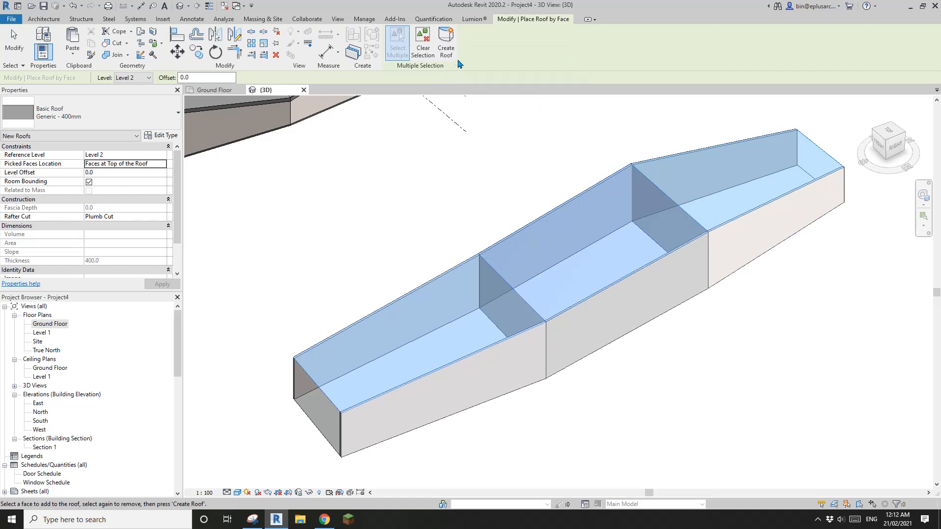
{"action": "left_click", "coordinate": [446, 47]}
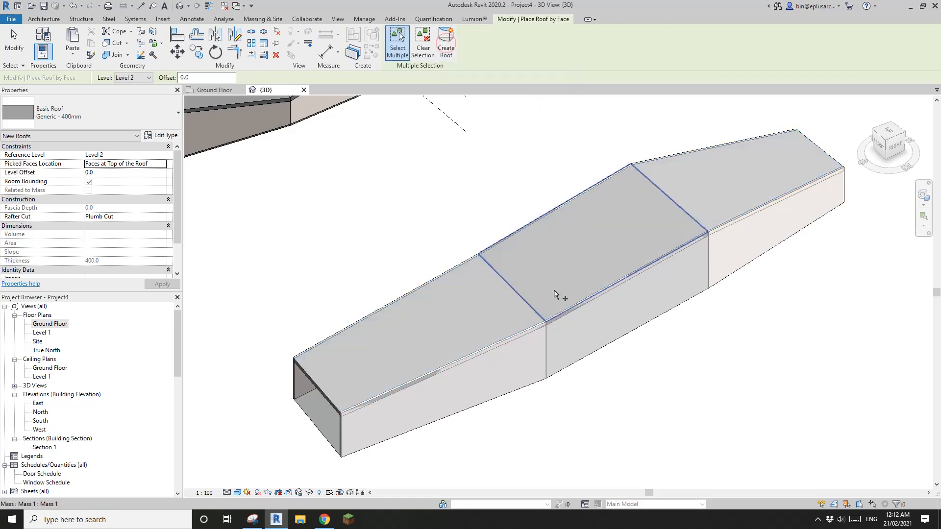
{"action": "middle_click_drag", "start_coordinate": [554, 292], "coordinate": [521, 274], "text": "shift"}
{"action": "scroll", "coordinate": [491, 254], "scroll_direction": "up", "scroll_amount": 4}
{"action": "key", "text": "Escape"}
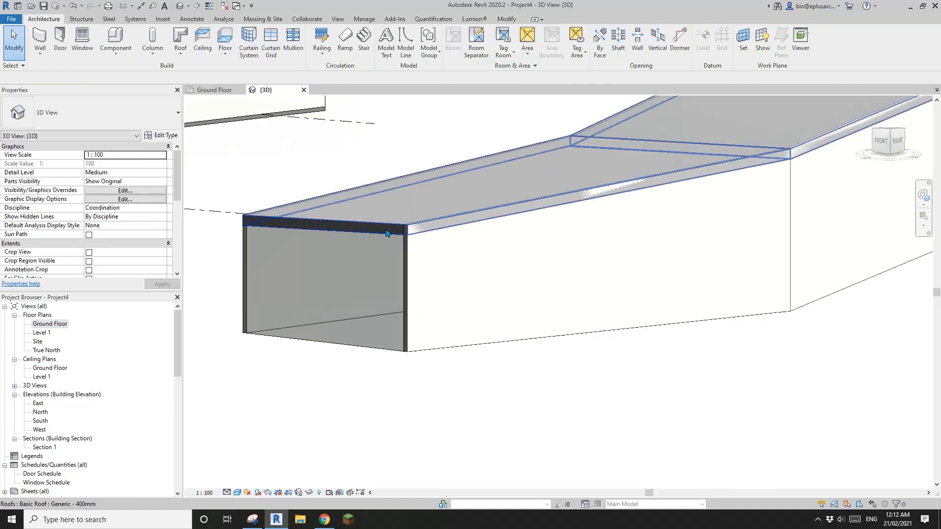
Step: Set the new roof's picked faces location to Faces at Bottom of the Roof
{"action": "left_click", "coordinate": [373, 218]}
{"action": "mouse_move", "coordinate": [454, 254]}
{"action": "middle_mouse_down", "text": "shift"}
{"action": "mouse_move", "coordinate": [578, 237]}
{"action": "mouse_move", "coordinate": [538, 275]}
{"action": "mouse_move", "coordinate": [614, 229]}
{"action": "mouse_move", "coordinate": [439, 198]}
{"action": "middle_mouse_up", "text": "shift"}
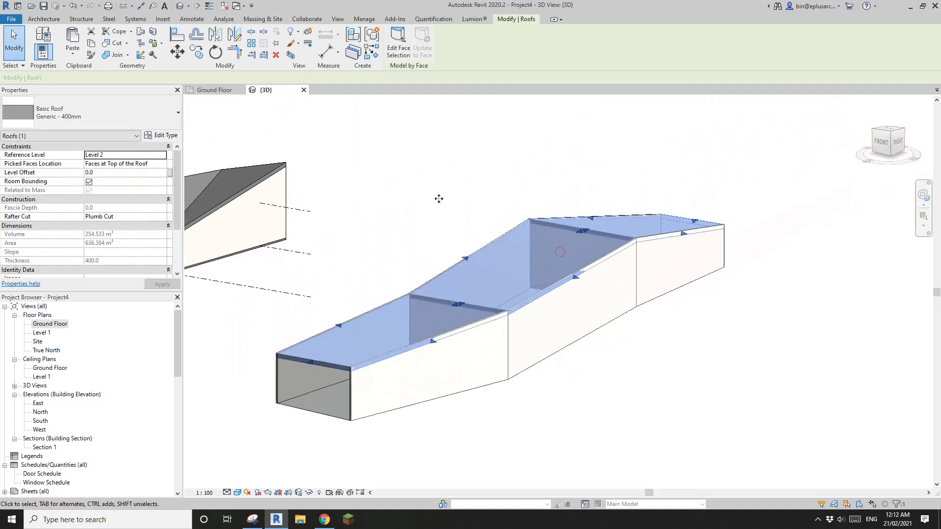
{"action": "left_click", "coordinate": [166, 163]}
{"action": "left_click", "coordinate": [127, 180]}
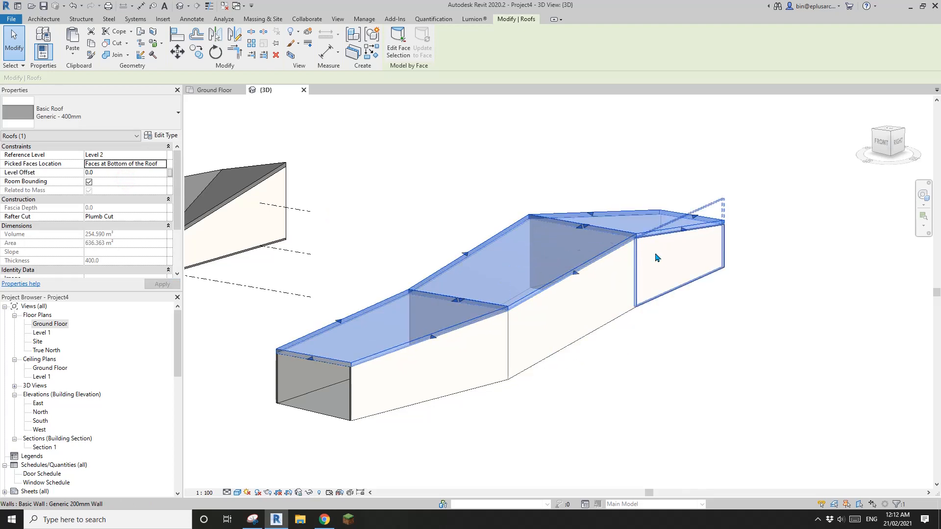
{"action": "key", "text": "Escape"}
{"action": "middle_click_drag", "start_coordinate": [586, 379], "coordinate": [447, 351]}
{"action": "scroll", "coordinate": [452, 326], "scroll_direction": "up", "scroll_amount": 2}
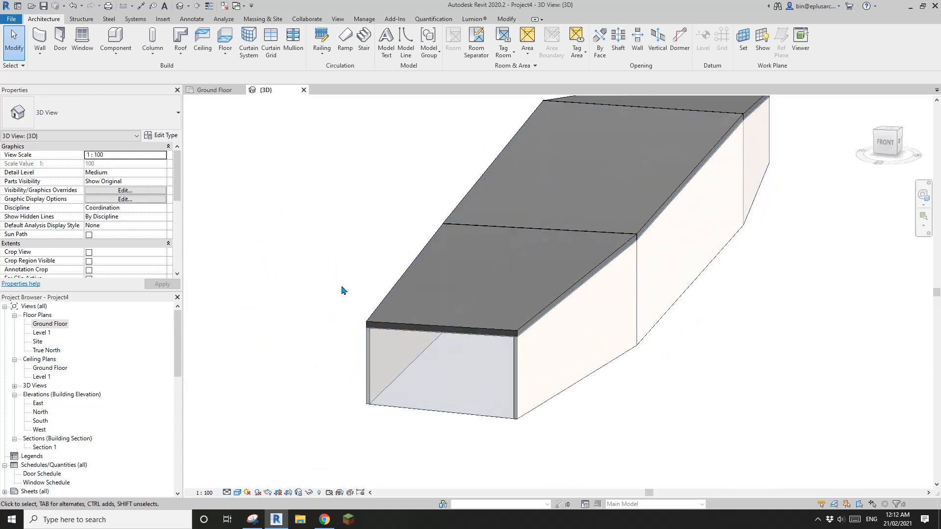
{"action": "left_click", "coordinate": [41, 52]}
{"action": "left_click", "coordinate": [221, 56]}
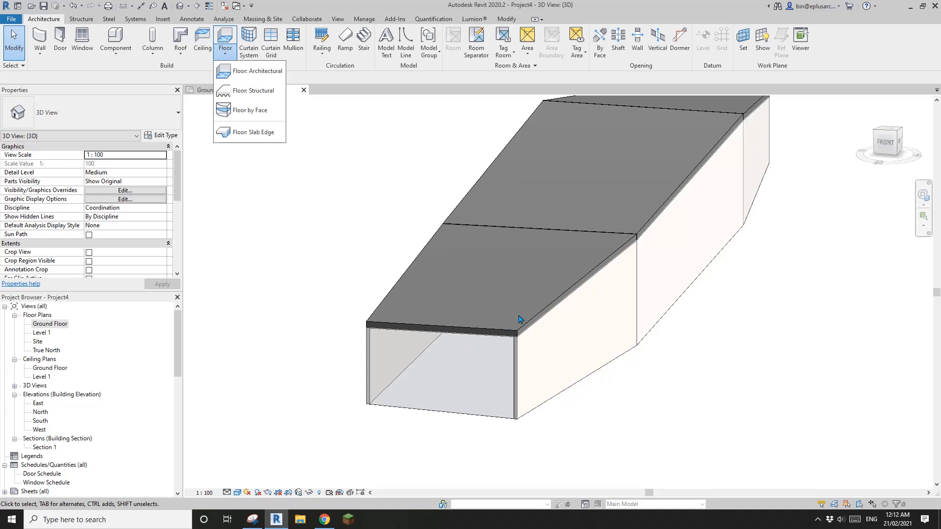
{"action": "scroll", "coordinate": [519, 316], "scroll_direction": "down", "scroll_amount": 2}
{"action": "scroll", "coordinate": [512, 306], "scroll_direction": "up", "scroll_amount": 2}
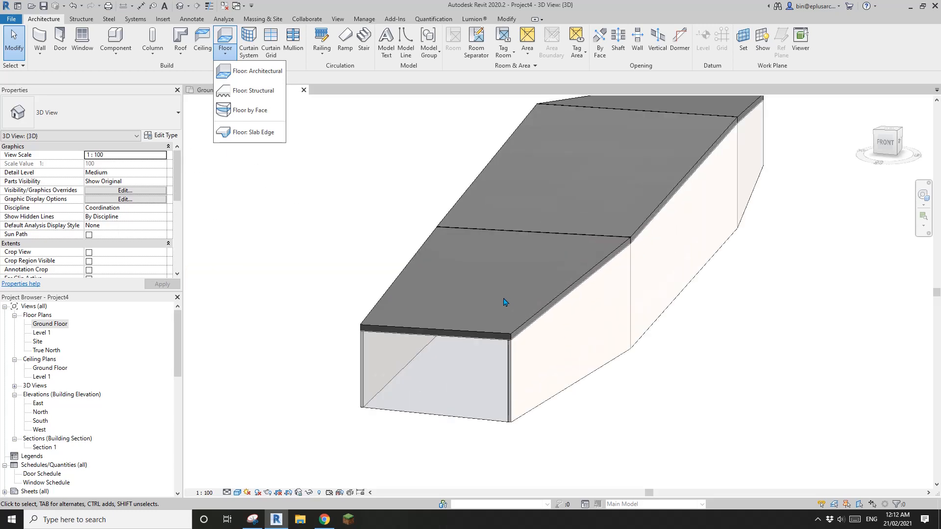
{"action": "scroll", "coordinate": [507, 302], "scroll_direction": "down", "scroll_amount": 2}
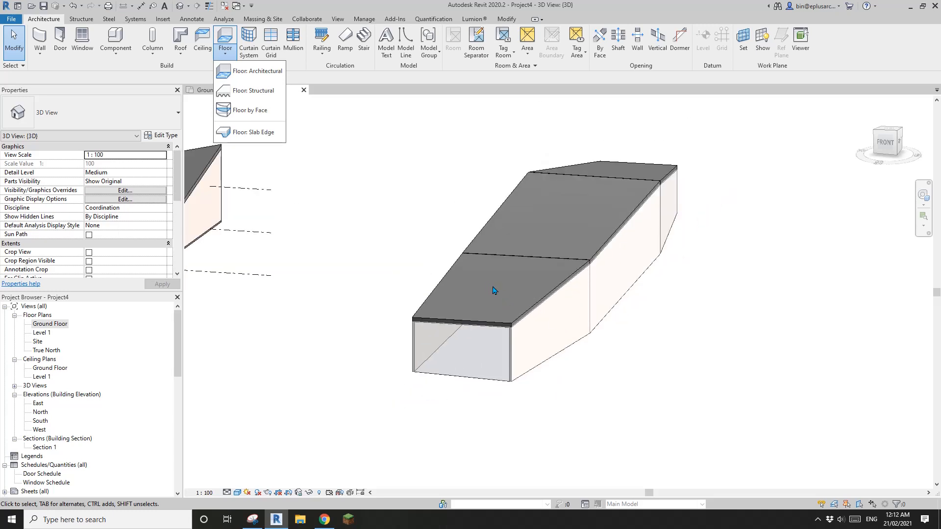
{"action": "left_click", "coordinate": [405, 196]}
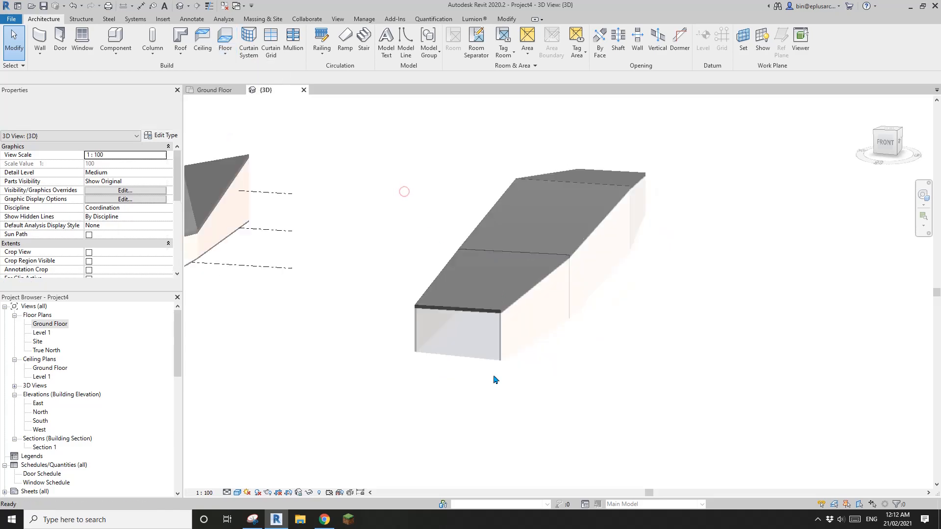
{"action": "left_click", "coordinate": [477, 353]}
{"action": "middle_click_drag", "start_coordinate": [477, 353], "coordinate": [587, 312], "text": "shift"}
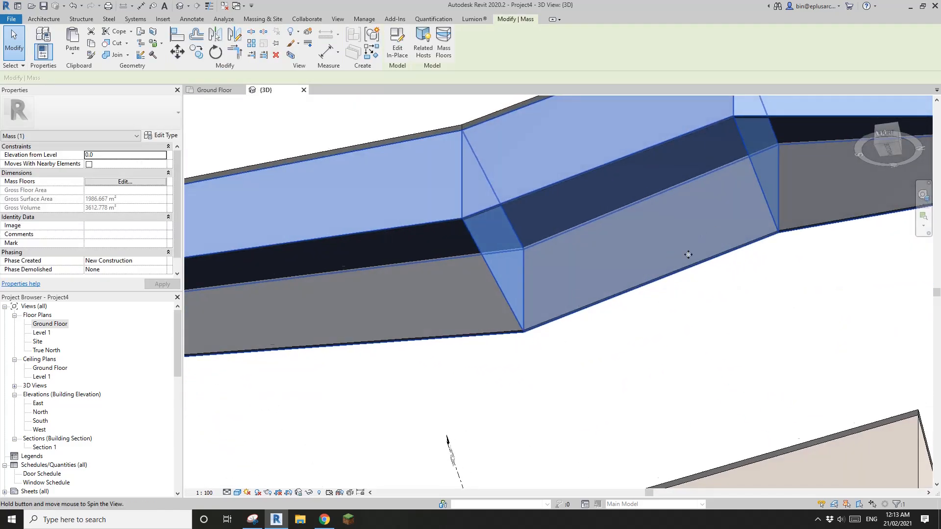
{"action": "middle_click_drag", "start_coordinate": [688, 254], "coordinate": [557, 265], "text": "shift"}
{"action": "scroll", "coordinate": [611, 258], "scroll_direction": "down", "scroll_amount": 4}
{"action": "scroll", "coordinate": [618, 326], "scroll_direction": "up", "scroll_amount": 2}
{"action": "middle_click_drag", "start_coordinate": [557, 265], "coordinate": [451, 304]}
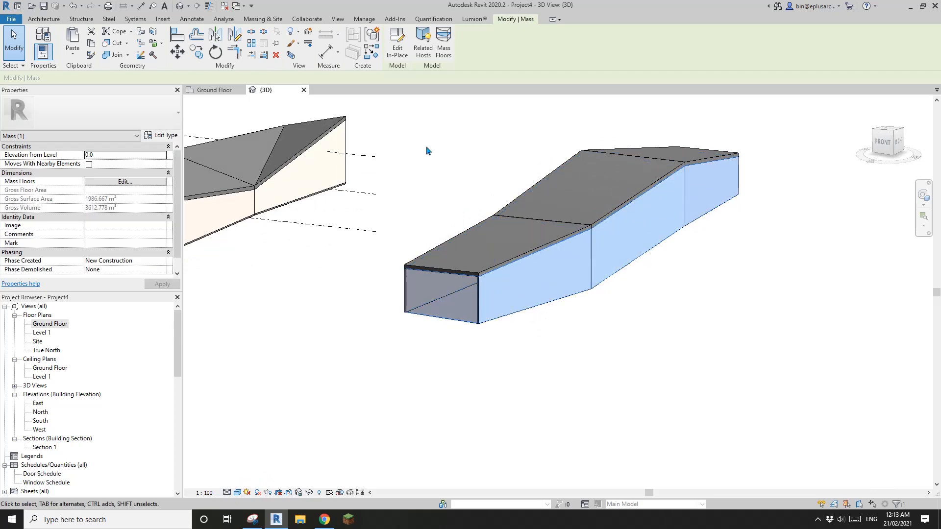
{"action": "left_click", "coordinate": [398, 53]}
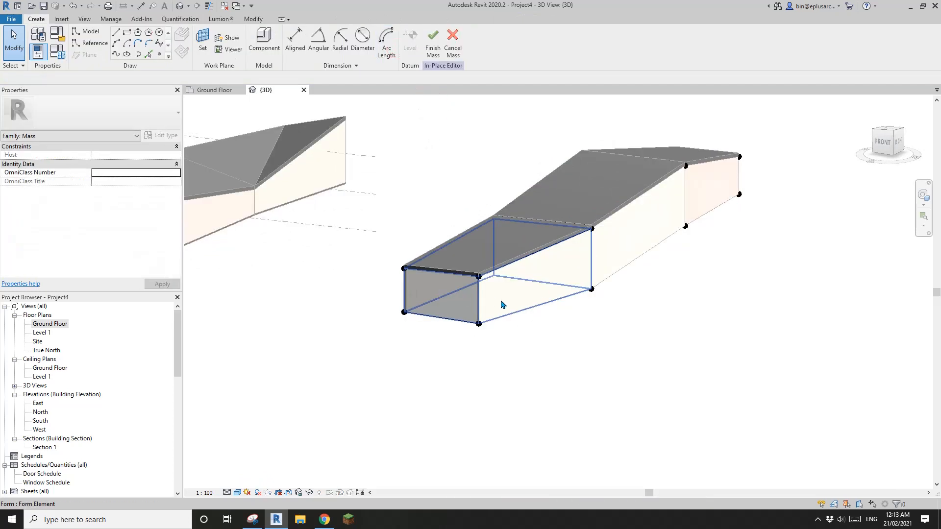
{"action": "left_click", "coordinate": [453, 49]}
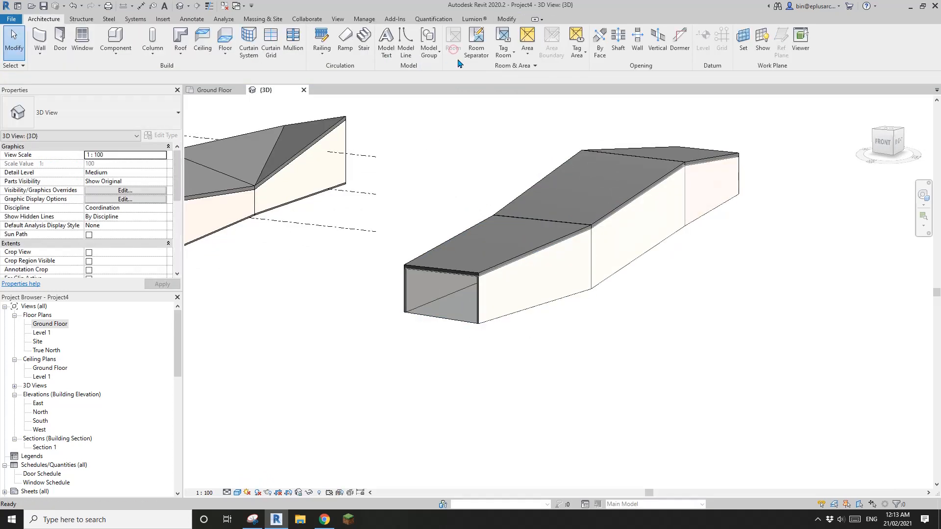
Step: Add a mass floor at Level 1 to the in-place mass and inspect the mass from below
{"action": "left_click", "coordinate": [457, 297]}
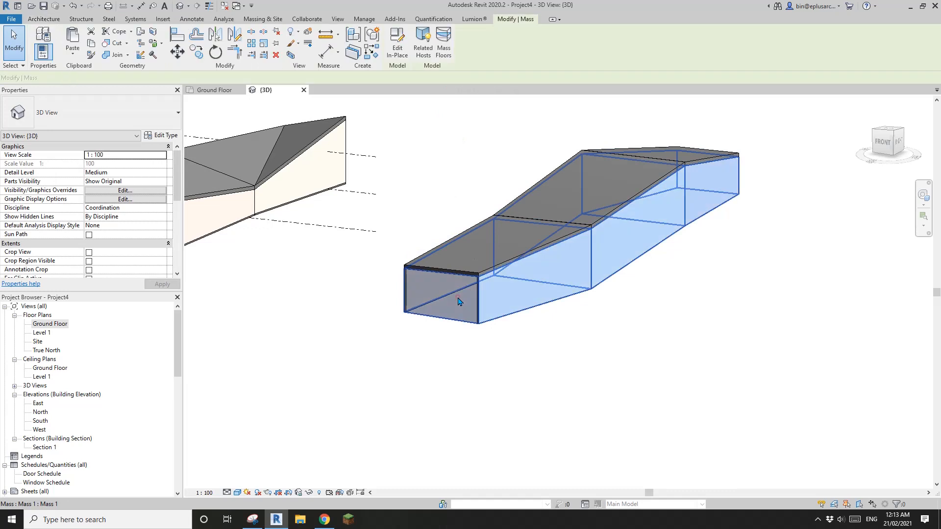
{"action": "left_click", "coordinate": [450, 51]}
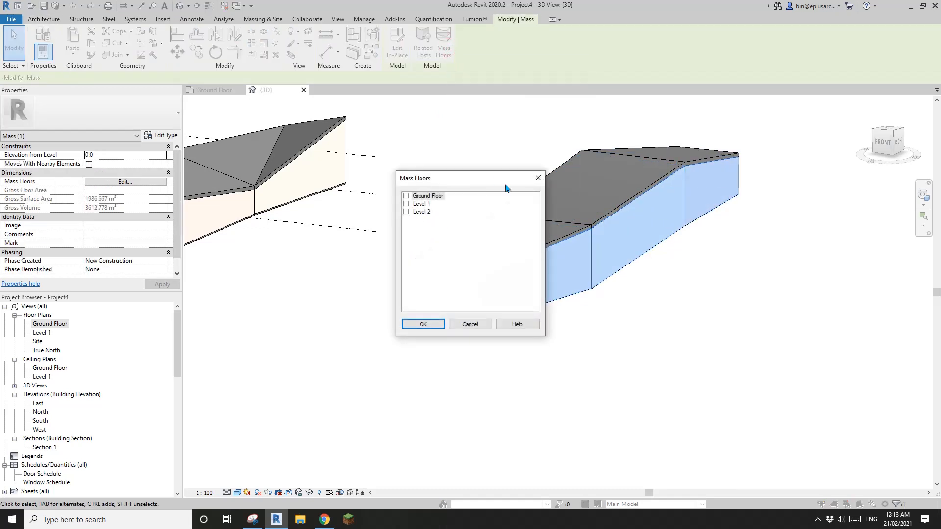
{"action": "left_click_drag", "start_coordinate": [505, 185], "coordinate": [349, 147]}
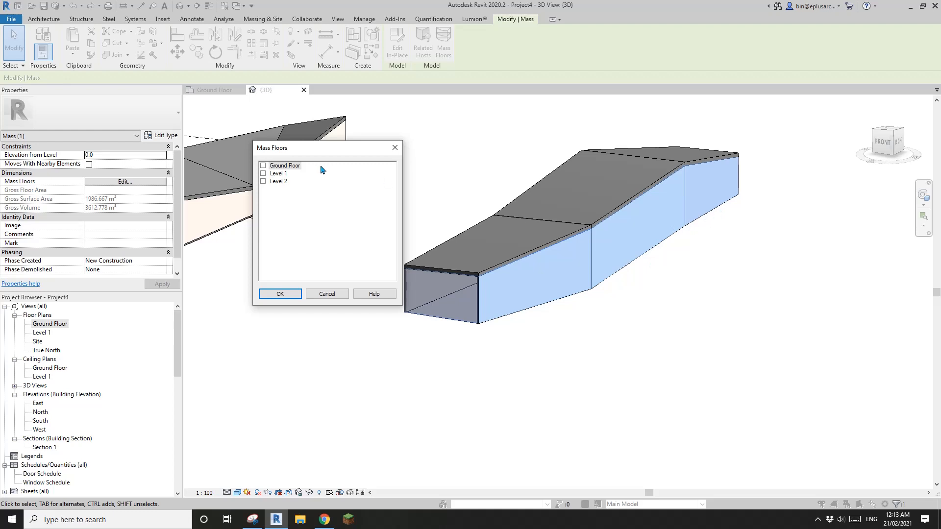
{"action": "left_click", "coordinate": [280, 293]}
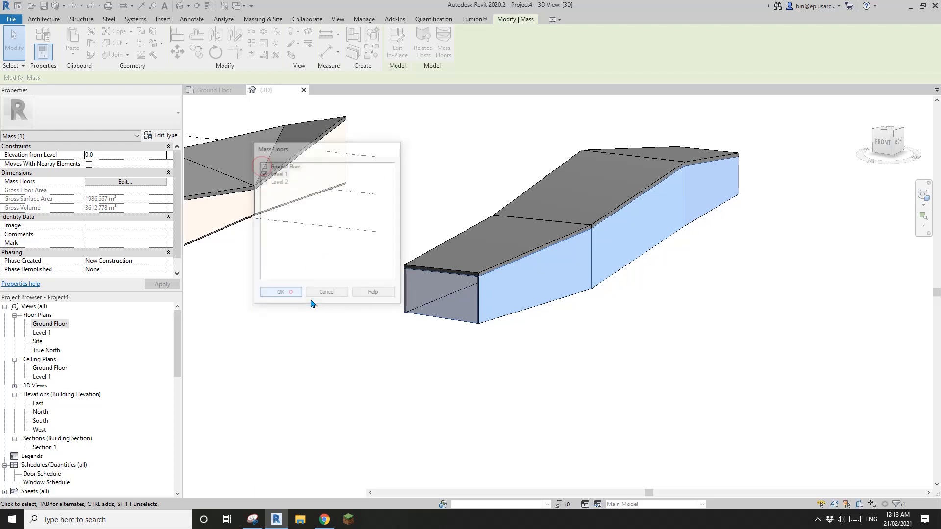
{"action": "middle_click_drag", "start_coordinate": [290, 292], "coordinate": [455, 252], "text": "shift"}
{"action": "key", "text": "Escape"}
{"action": "middle_click_drag", "start_coordinate": [431, 215], "coordinate": [495, 310], "text": "shift"}
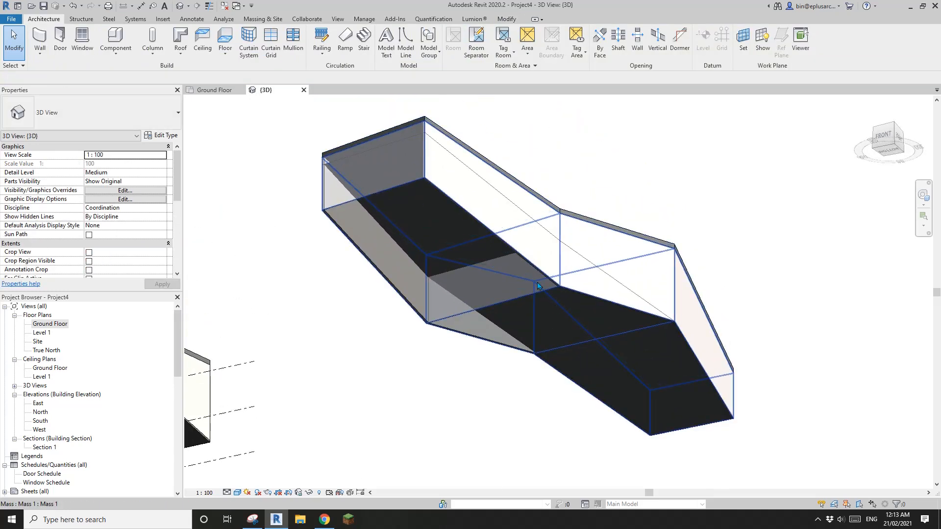
{"action": "middle_click_drag", "start_coordinate": [538, 286], "coordinate": [457, 207], "text": "shift"}
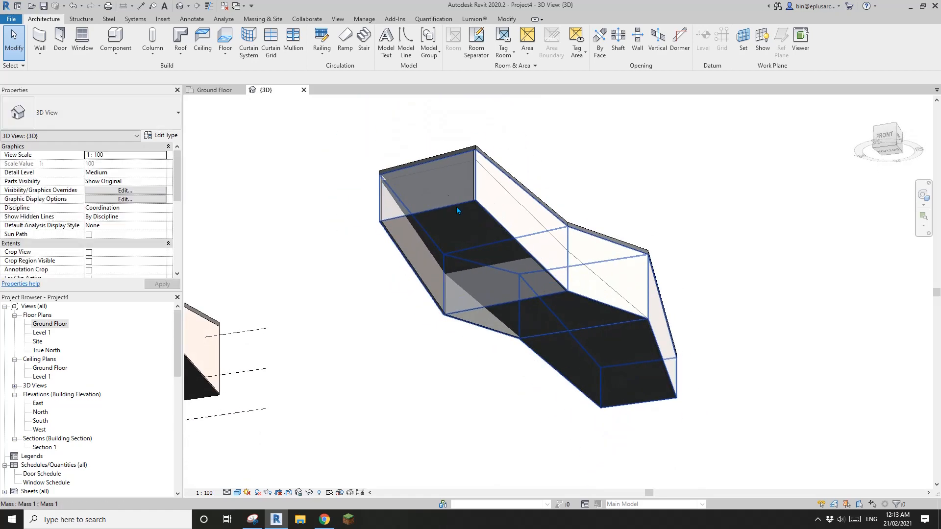
{"action": "middle_click_drag", "start_coordinate": [472, 176], "coordinate": [343, 248], "text": "shift"}
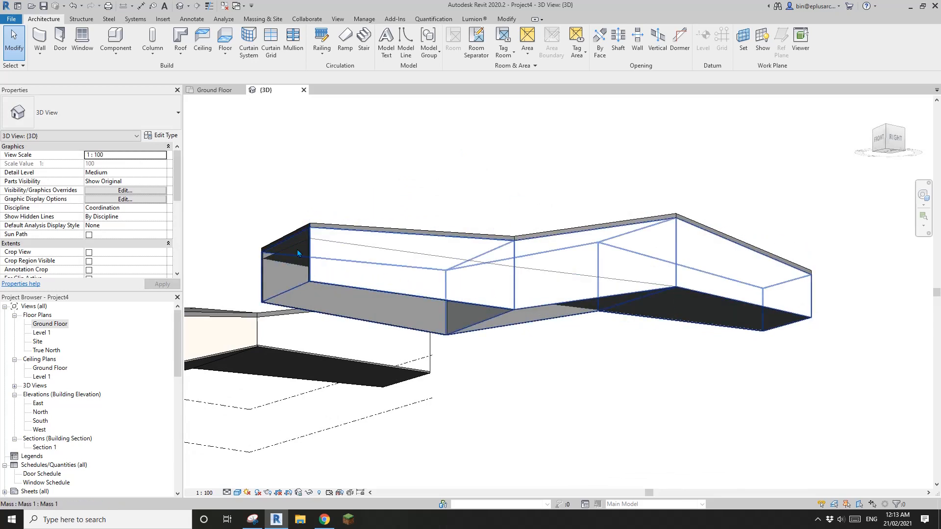
{"action": "middle_click_drag", "start_coordinate": [336, 288], "coordinate": [406, 236], "text": "shift"}
Step: Sketch a Generic 150mm floor boundary under the front segment from its two side walls and the bottom edges at both ends
{"action": "left_click", "coordinate": [223, 45]}
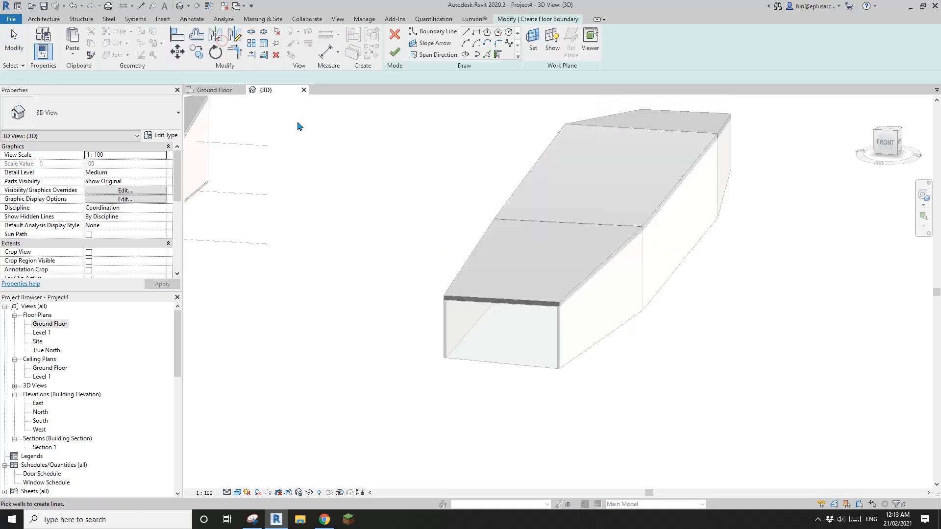
{"action": "middle_click_drag", "start_coordinate": [558, 126], "coordinate": [488, 126]}
{"action": "left_click", "coordinate": [510, 335]}
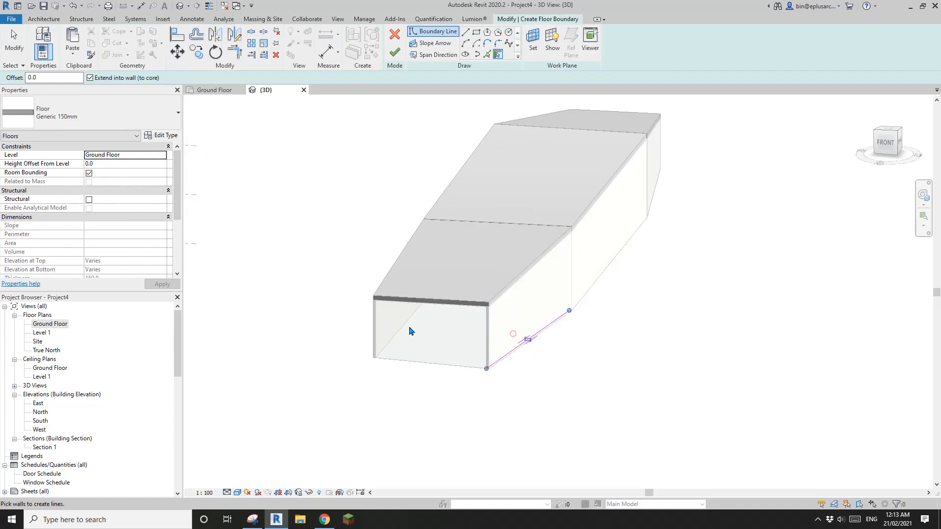
{"action": "left_click", "coordinate": [384, 324]}
{"action": "middle_click_drag", "start_coordinate": [389, 330], "coordinate": [485, 213], "text": "shift"}
{"action": "left_click", "coordinate": [487, 53]}
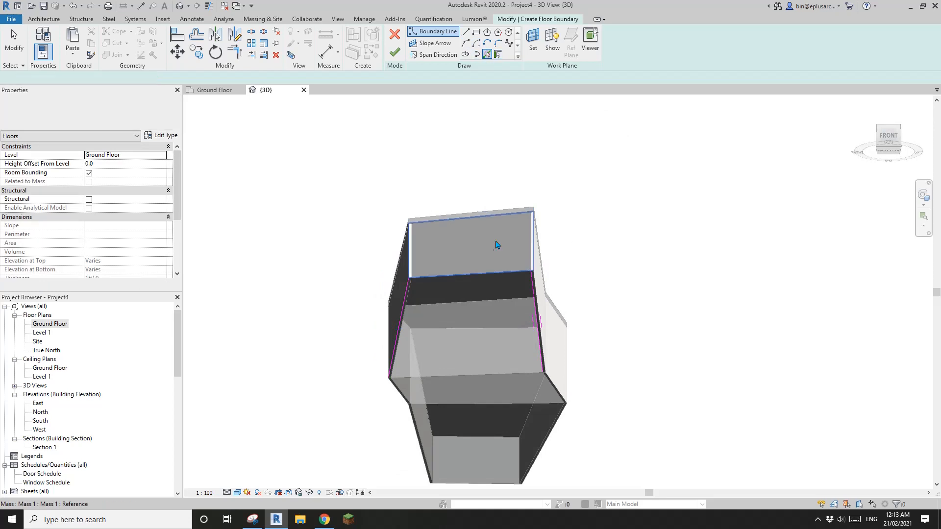
{"action": "middle_click_drag", "start_coordinate": [481, 272], "coordinate": [642, 367], "text": "shift"}
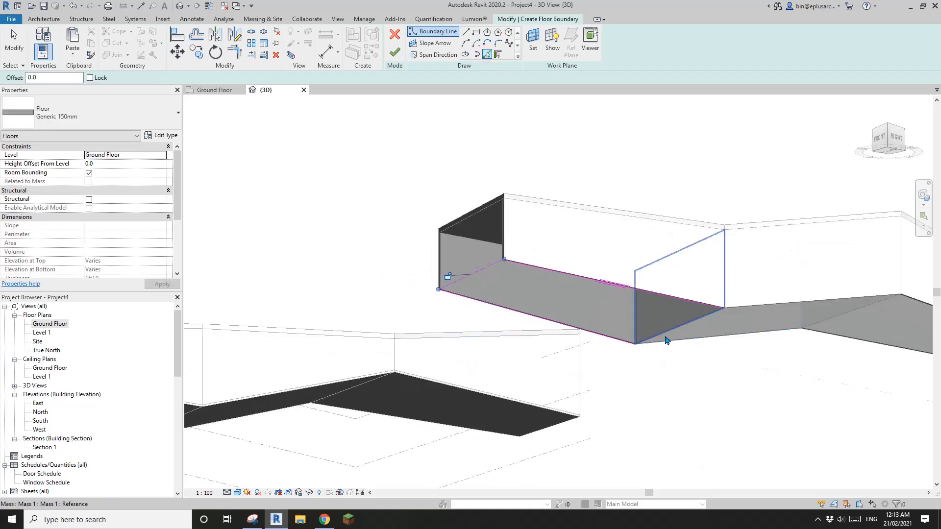
{"action": "middle_click_drag", "start_coordinate": [665, 336], "coordinate": [654, 342]}
Step: Trim the floor boundary's corners into a closed loop and finish the front segment's floor
{"action": "key", "text": "t"}
{"action": "key", "text": "r"}
{"action": "left_click", "coordinate": [690, 325]}
{"action": "left_click", "coordinate": [687, 309]}
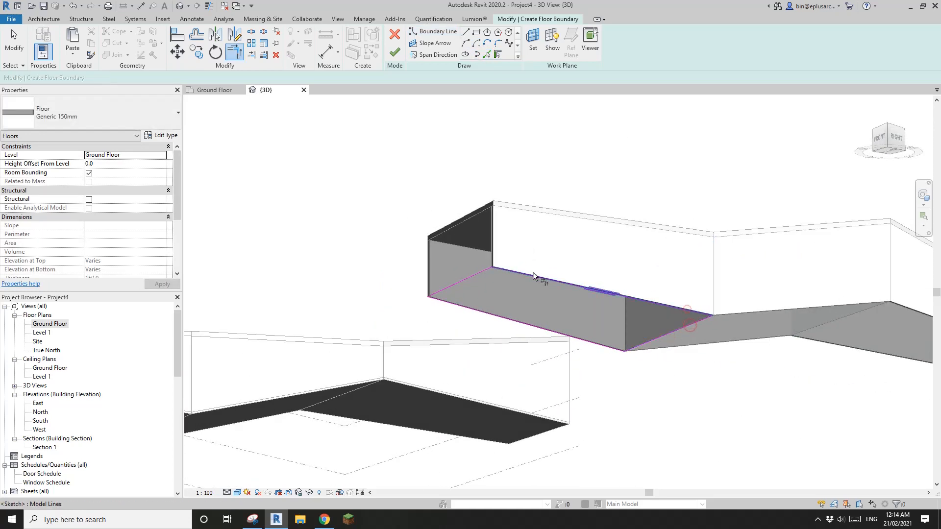
{"action": "scroll", "coordinate": [422, 370], "scroll_direction": "down", "scroll_amount": 4}
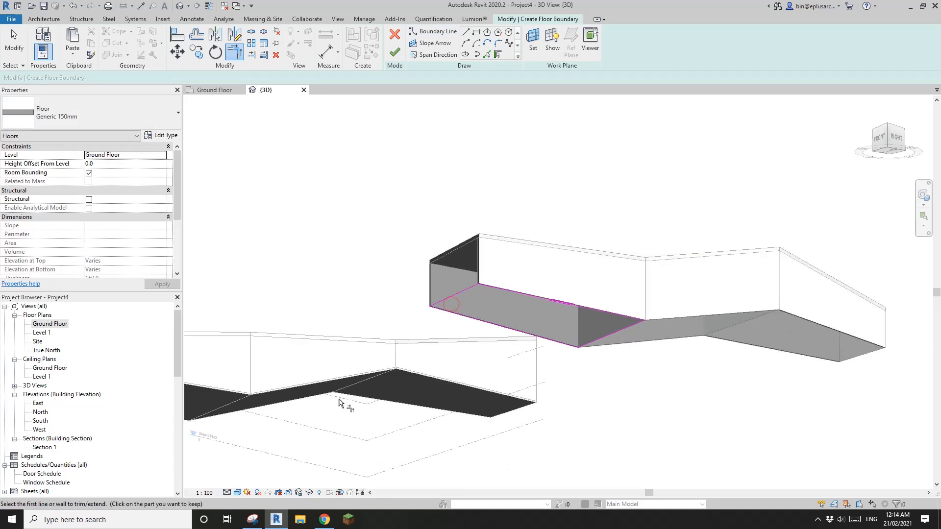
{"action": "middle_click_drag", "start_coordinate": [439, 384], "coordinate": [445, 427], "text": "shift"}
{"action": "scroll", "coordinate": [426, 347], "scroll_direction": "up", "scroll_amount": 2}
{"action": "middle_click_drag", "start_coordinate": [608, 369], "coordinate": [457, 338]}
{"action": "scroll", "coordinate": [622, 395], "scroll_direction": "up", "scroll_amount": 1}
{"action": "left_click", "coordinate": [597, 398]}
{"action": "key", "text": "Escape"}
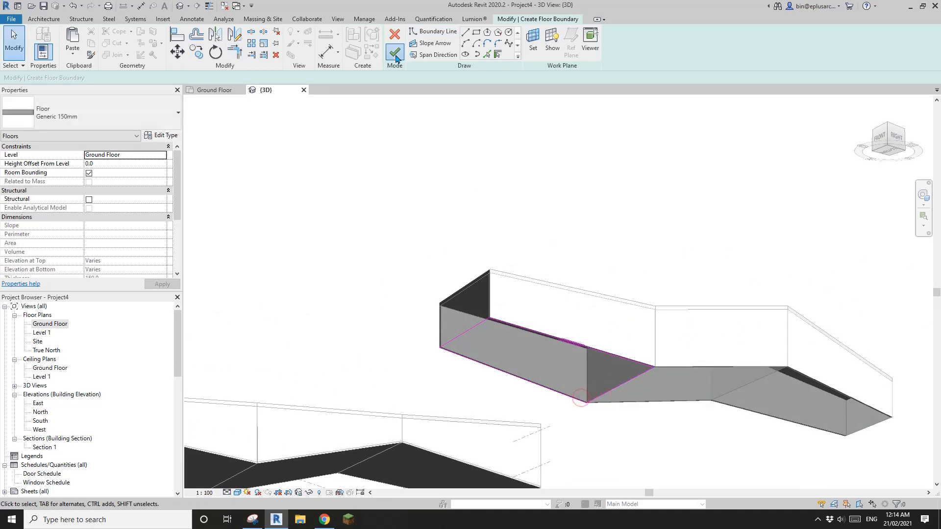
{"action": "left_click", "coordinate": [395, 52]}
{"action": "key", "text": "Escape"}
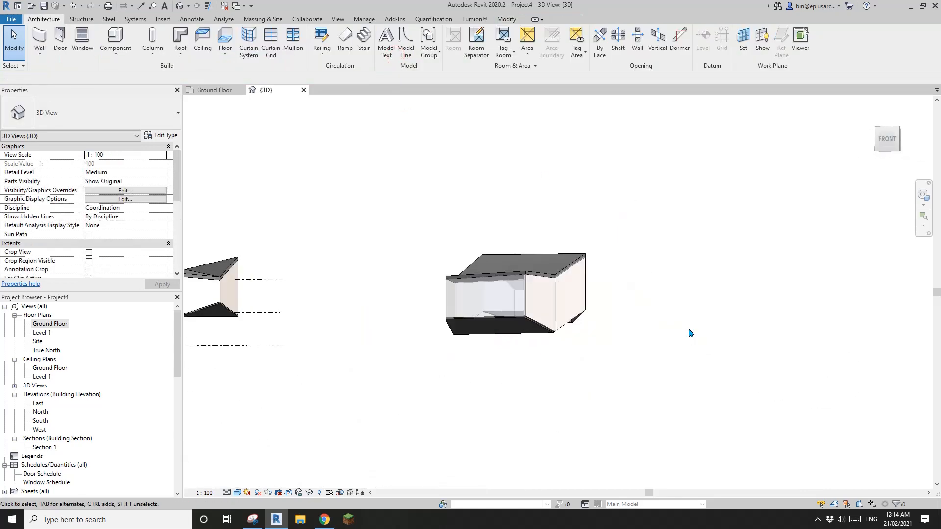
{"action": "middle_click_drag", "start_coordinate": [690, 334], "coordinate": [616, 385], "text": "shift"}
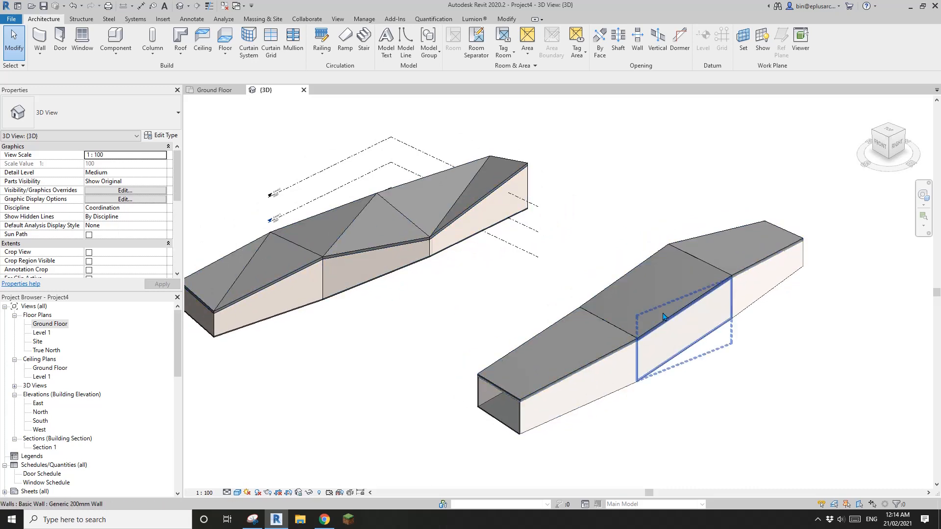
{"action": "middle_click_drag", "start_coordinate": [666, 317], "coordinate": [714, 330], "text": "shift"}
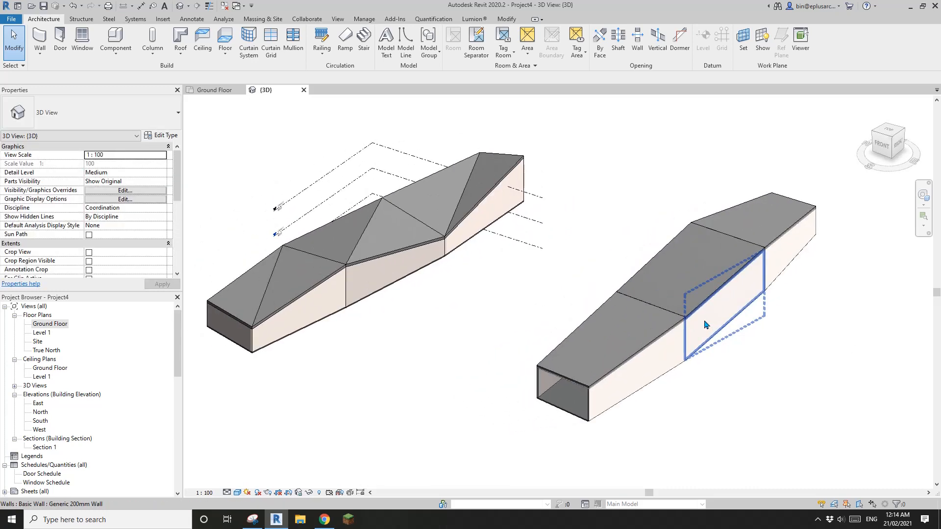
{"action": "scroll", "coordinate": [704, 324], "scroll_direction": "up", "scroll_amount": 2}
{"action": "scroll", "coordinate": [704, 323], "scroll_direction": "down", "scroll_amount": 1}
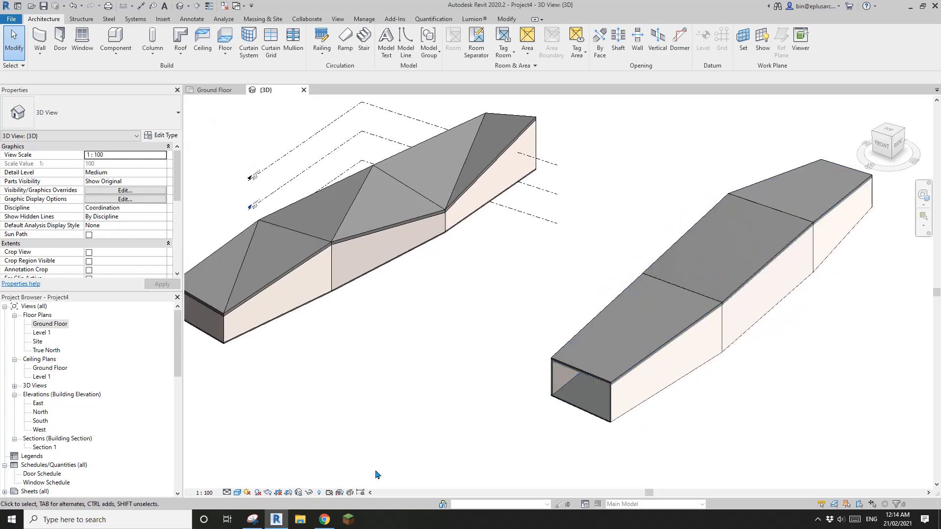
Step: Switch to Chrome to look through the Casa 2Y reference photos in the ArchDaily gallery, and return to Revit to compare the modelled forms
{"action": "left_click", "coordinate": [328, 522]}
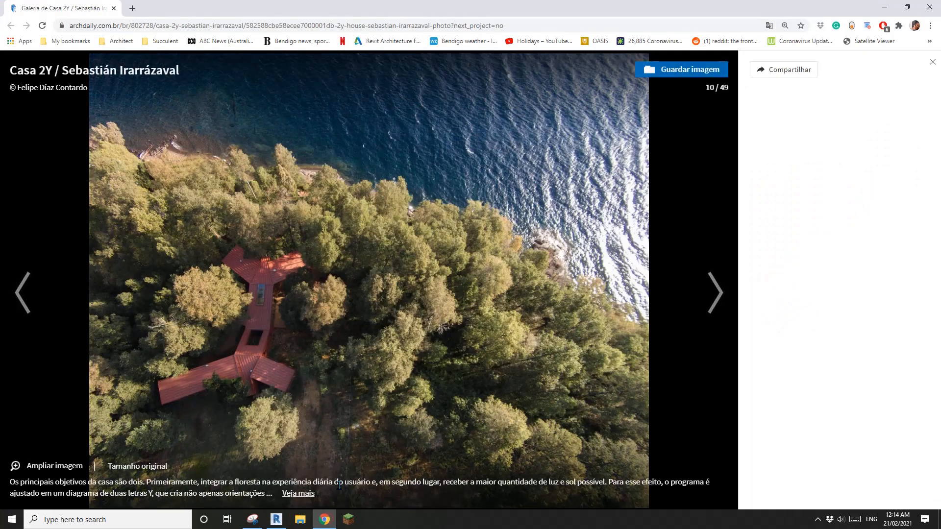
{"action": "left_click", "coordinate": [386, 363]}
{"action": "left_click", "coordinate": [386, 357]}
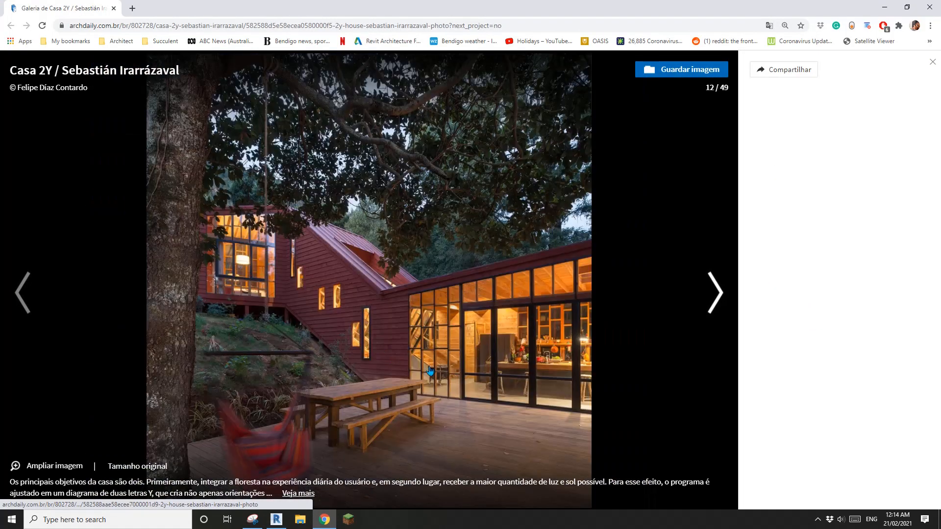
{"action": "left_click", "coordinate": [462, 373]}
{"action": "left_click", "coordinate": [419, 338]}
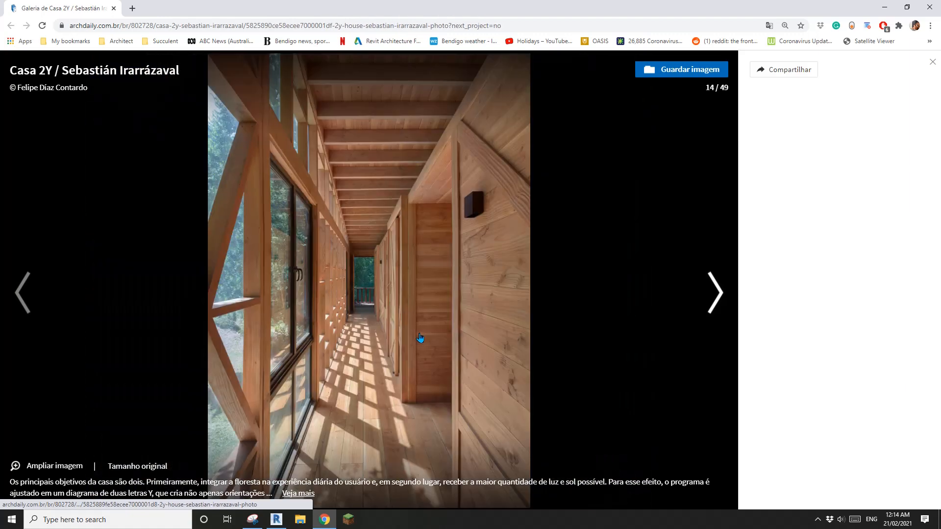
{"action": "left_click", "coordinate": [420, 337]}
{"action": "left_click", "coordinate": [421, 337]}
{"action": "left_click", "coordinate": [422, 336]}
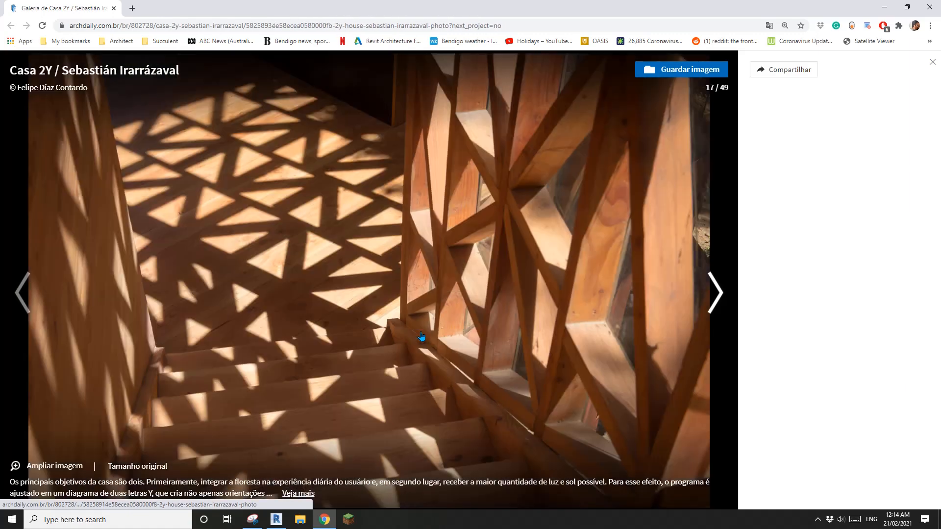
{"action": "left_click", "coordinate": [422, 335]}
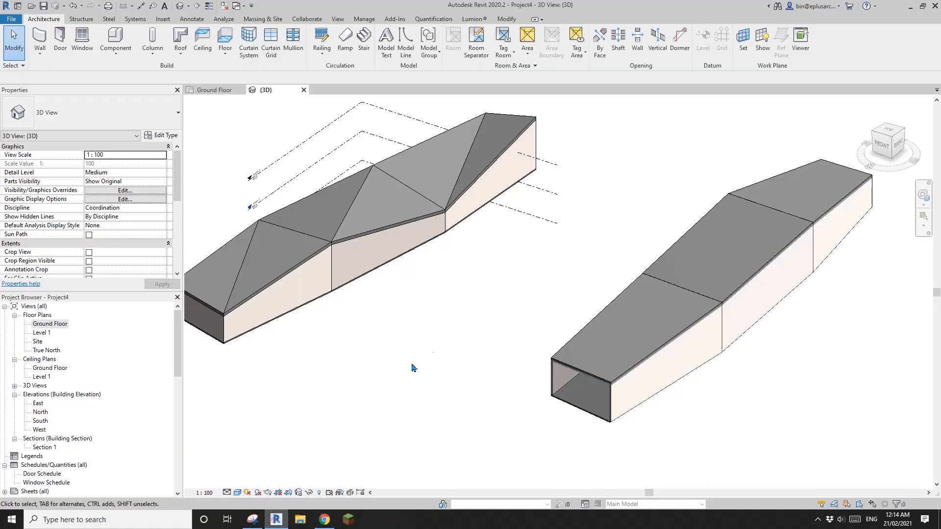
{"action": "middle_click_drag", "start_coordinate": [502, 335], "coordinate": [539, 370], "text": "shift"}
{"action": "scroll", "coordinate": [532, 366], "scroll_direction": "up", "scroll_amount": 2}
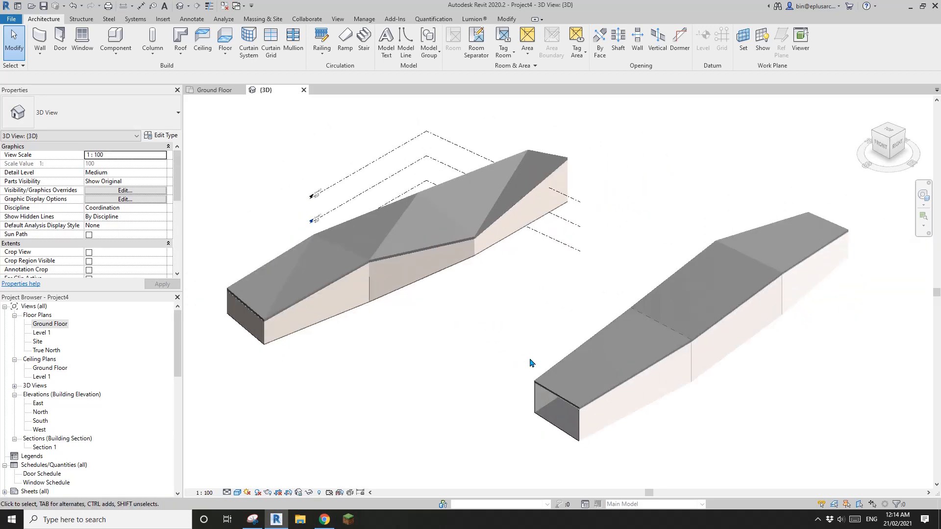